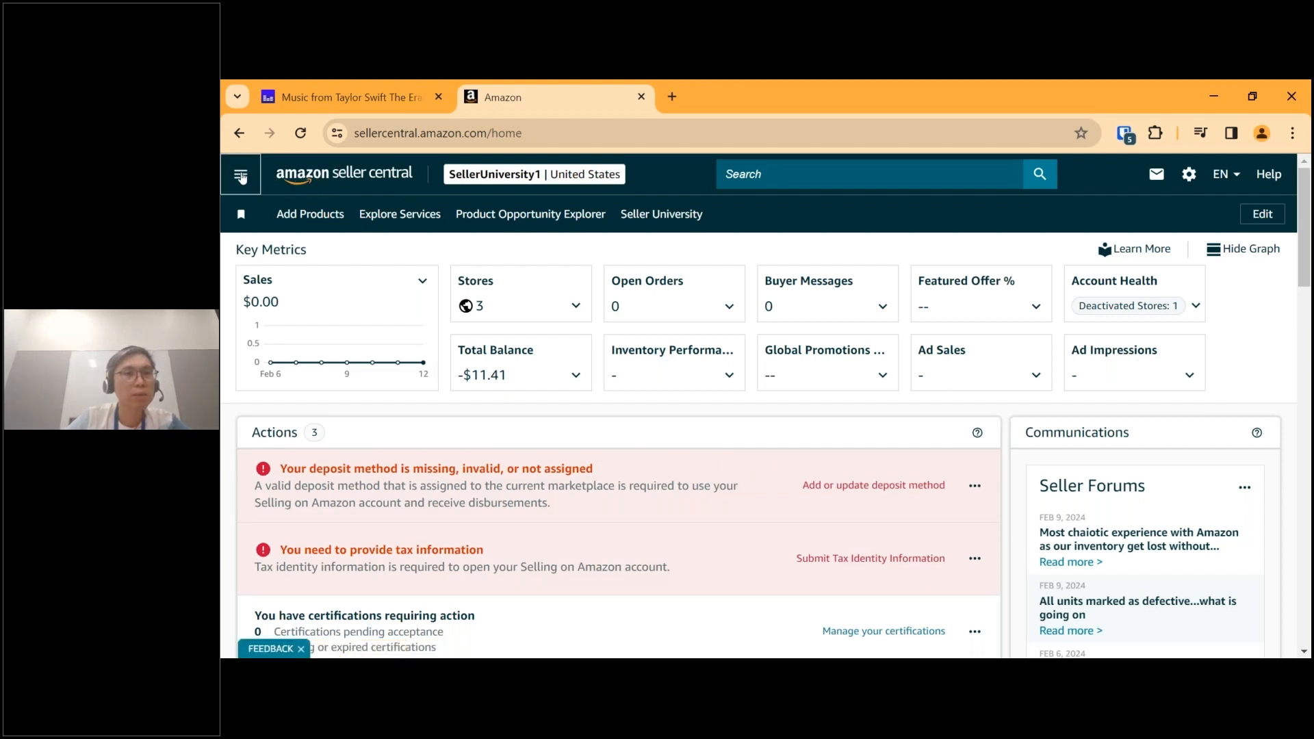
Open the Add Products page from the Catalog section.
click(241, 177)
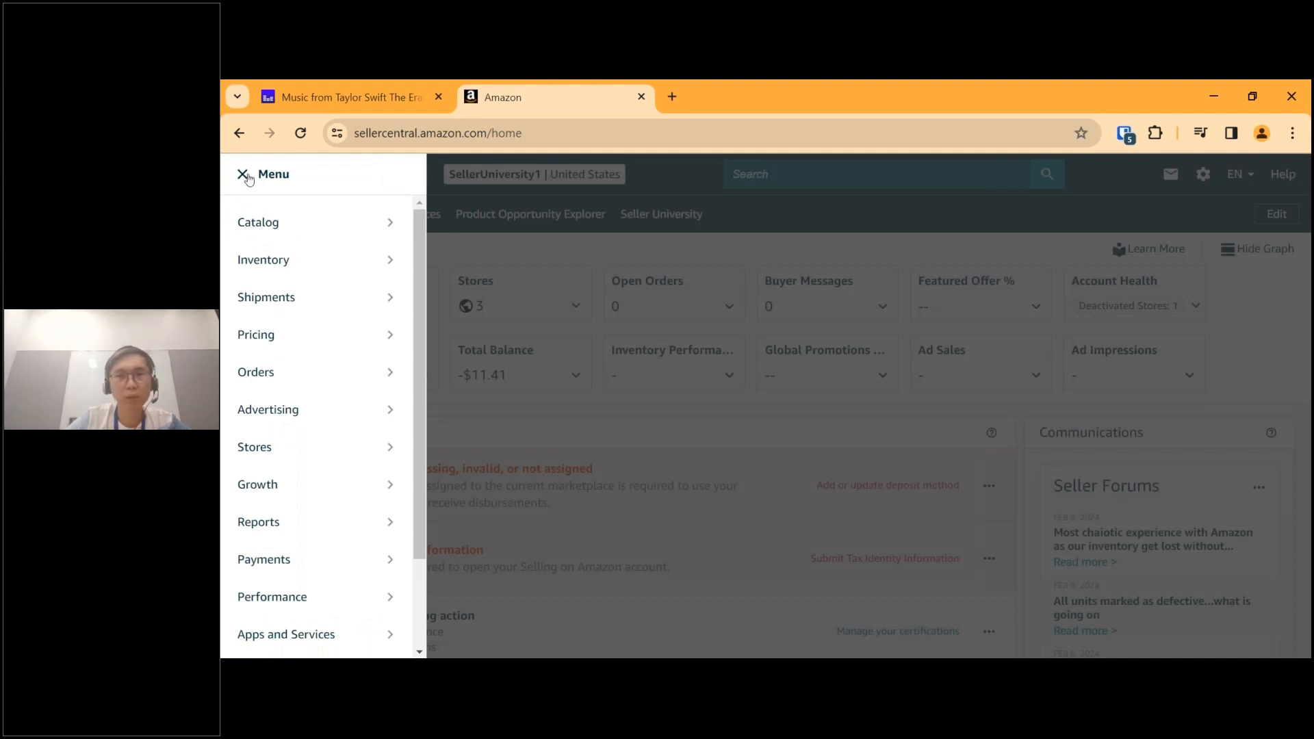
mouse_move(369, 264)
mouse_move(361, 223)
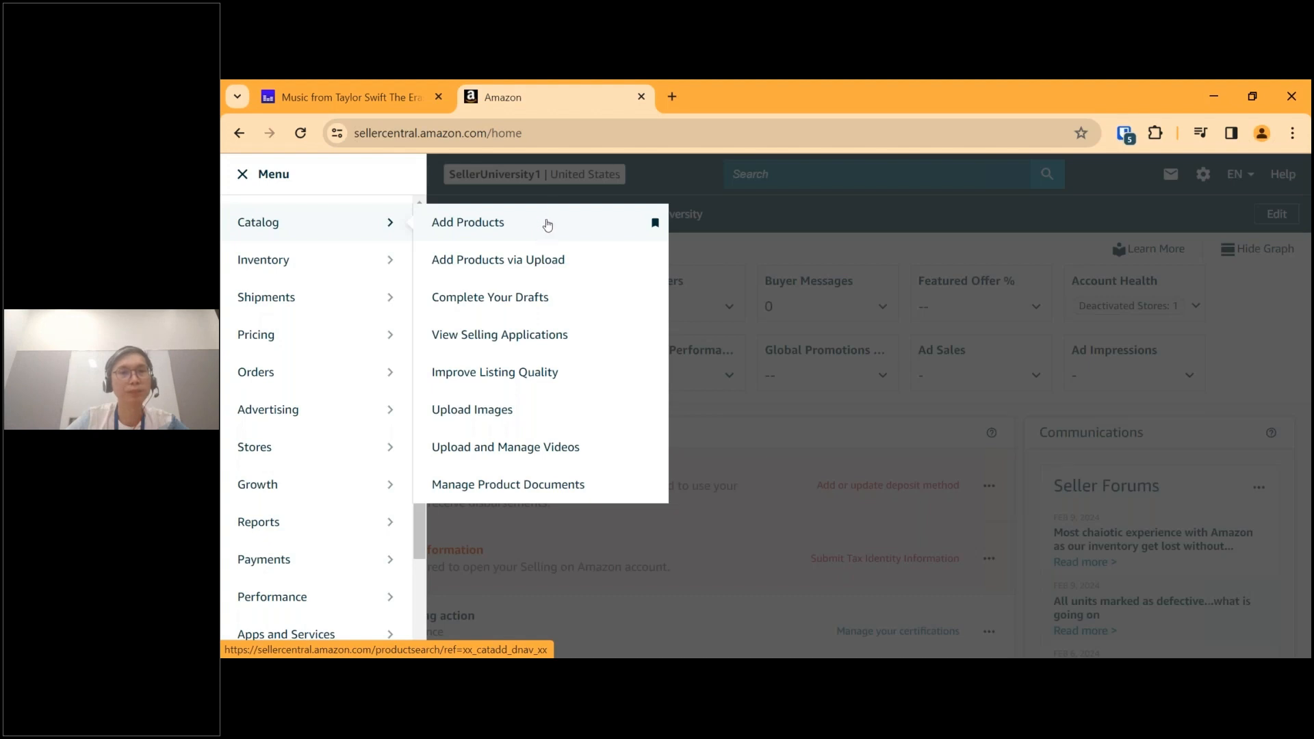
click(547, 225)
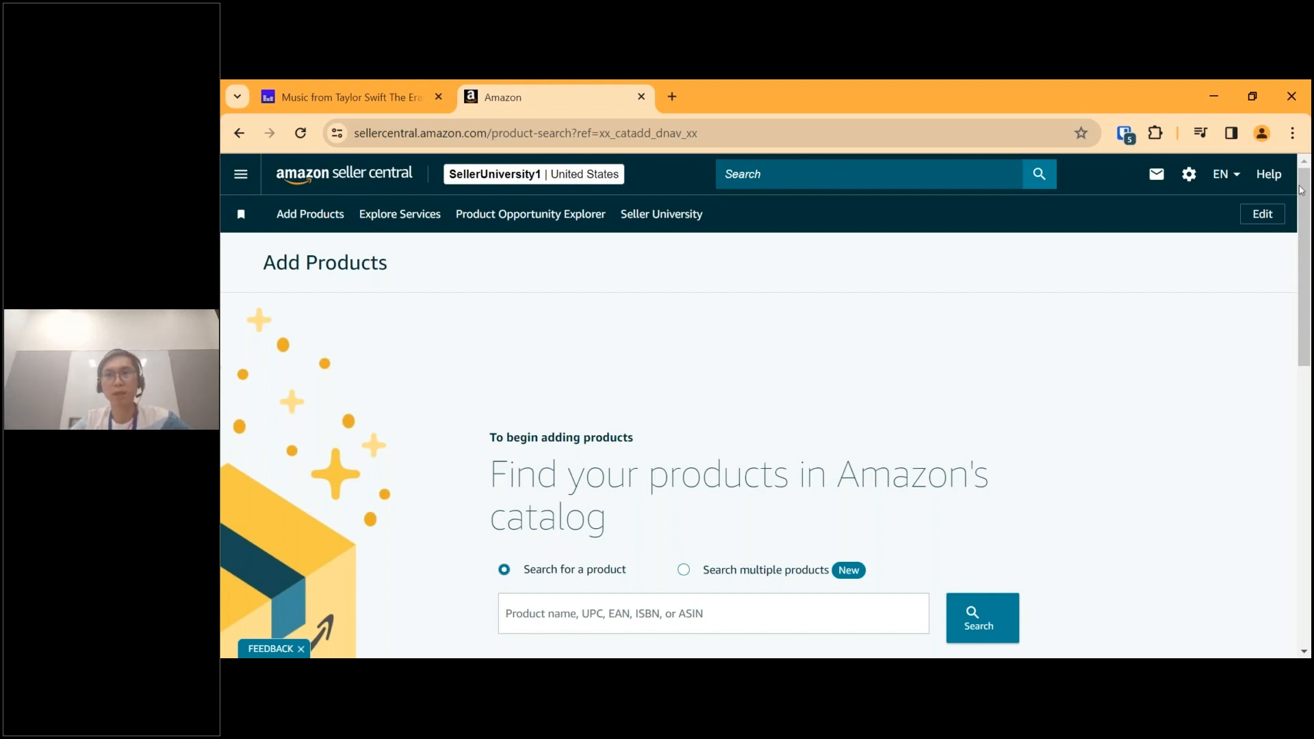
Start a listing for a product not sold on Amazon and discard the unfinished T-Shirts listing.
scroll(1155, 337, down, 1)
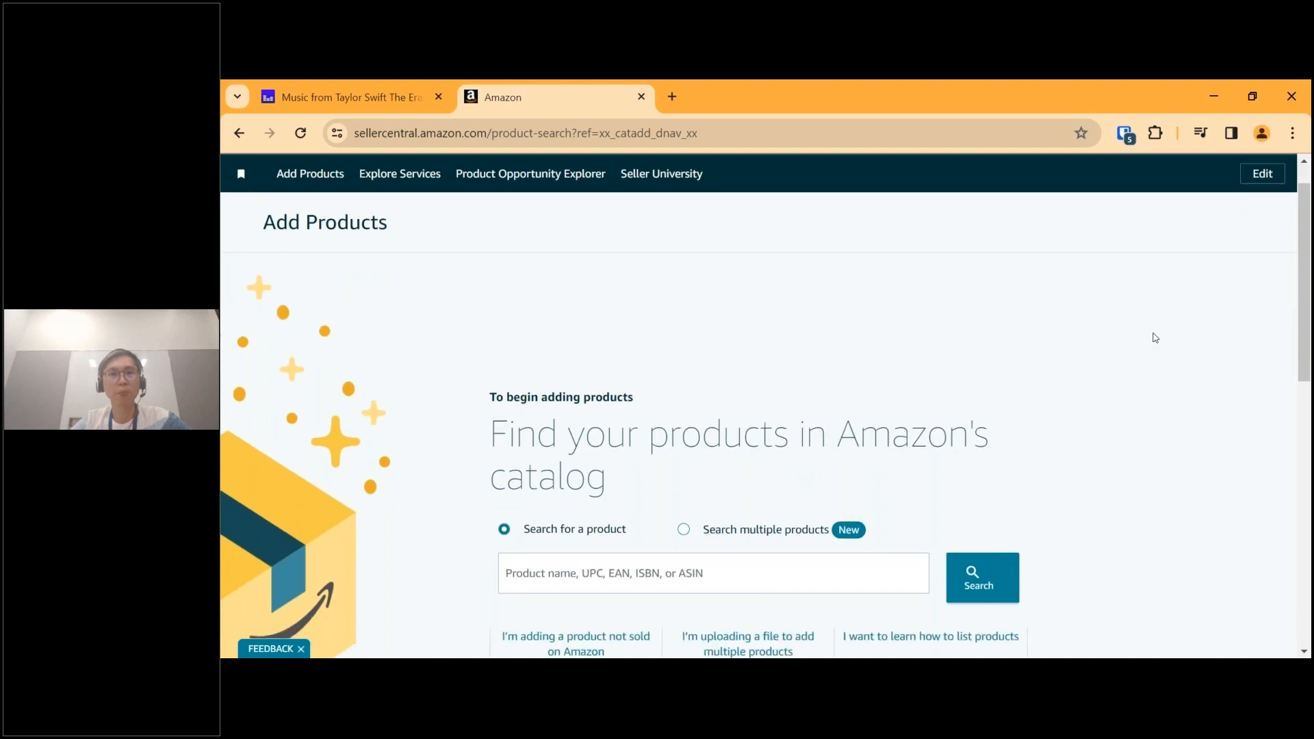
scroll(1155, 337, down, 3)
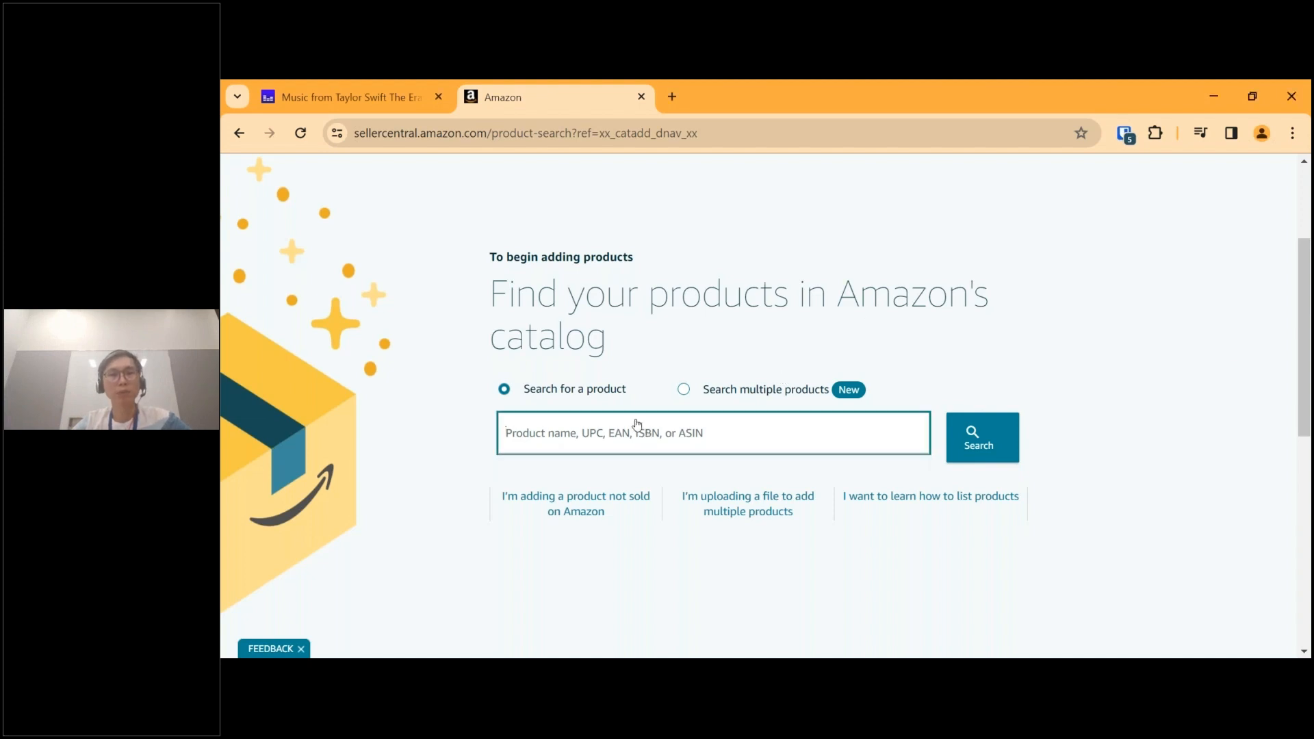
drag(599, 511, 604, 557)
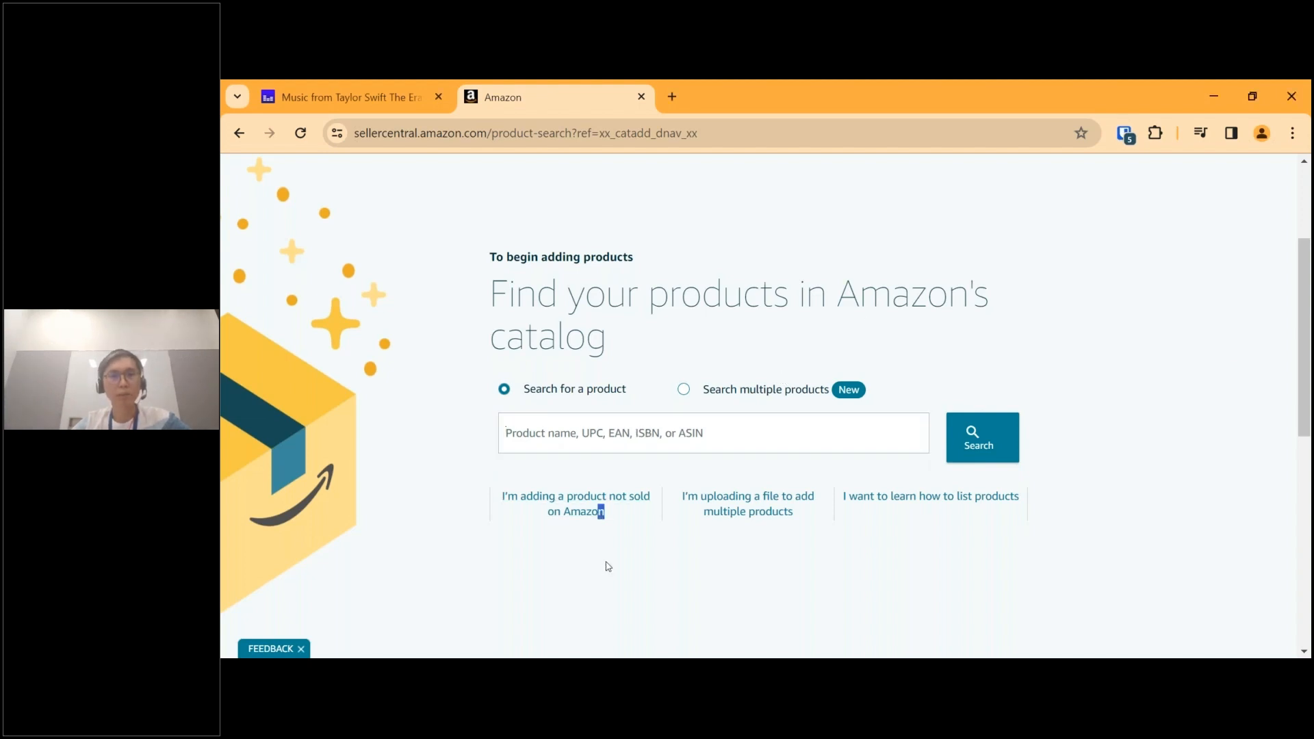
click(1161, 450)
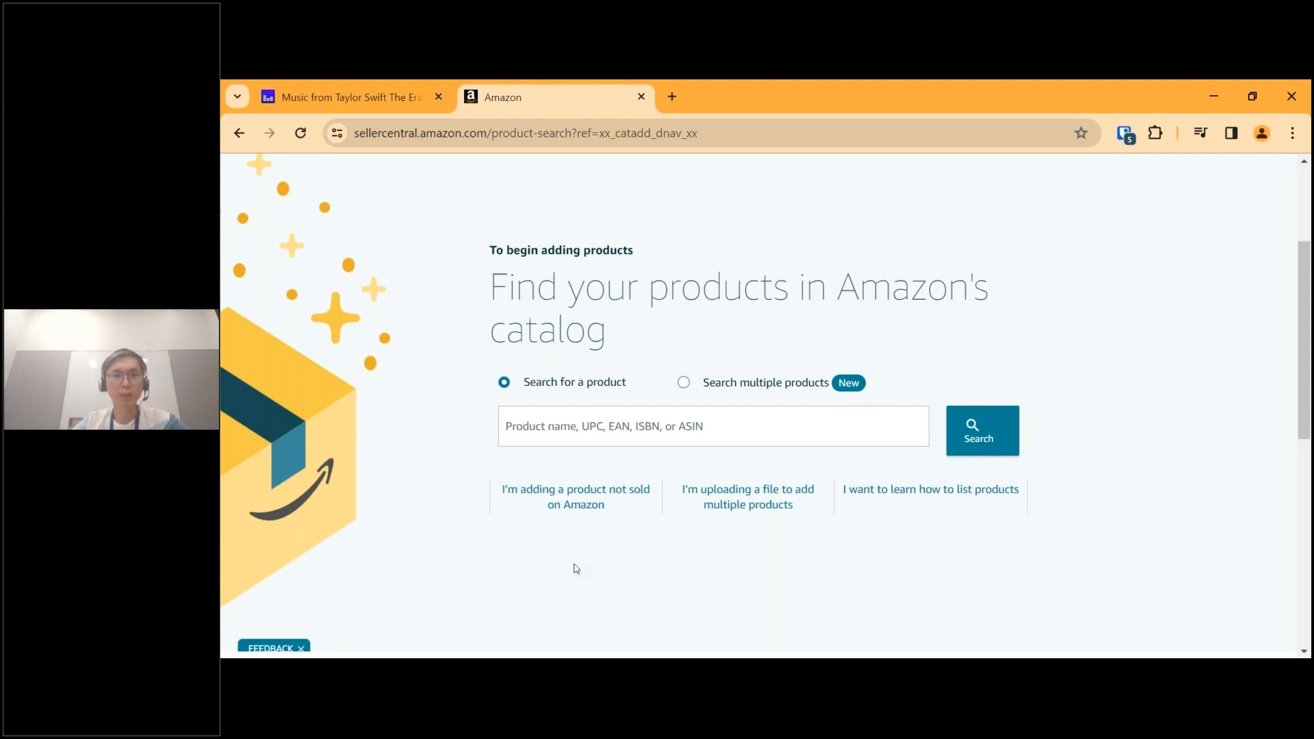
click(575, 490)
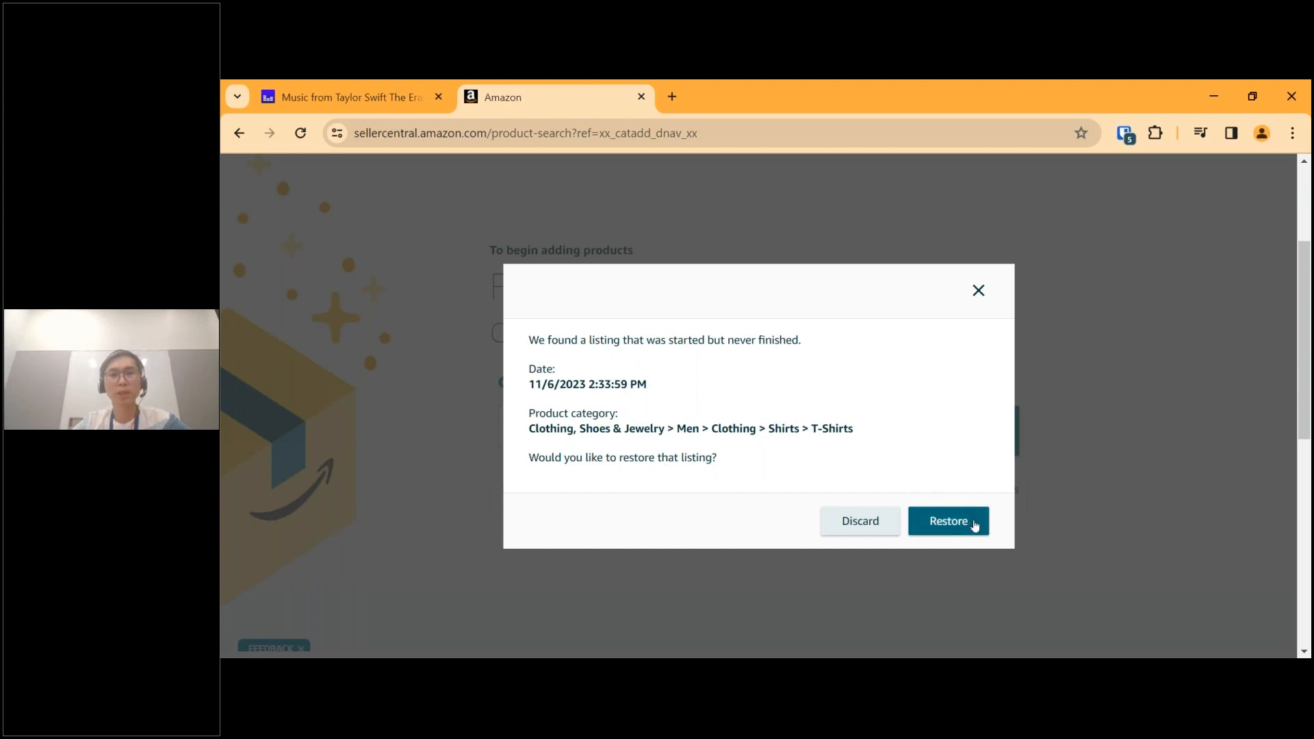
click(846, 530)
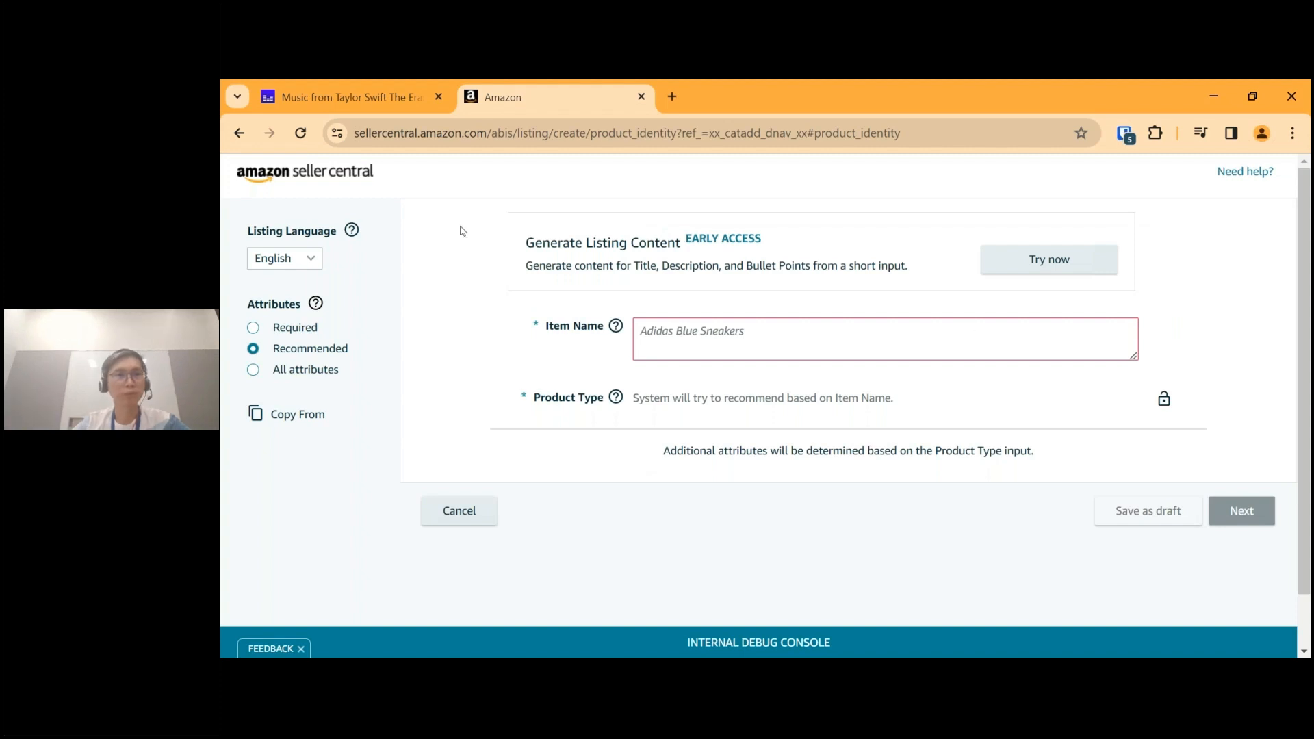
Cancel the blank listing and start another one from Add Products for a product not sold on Amazon.
click(456, 518)
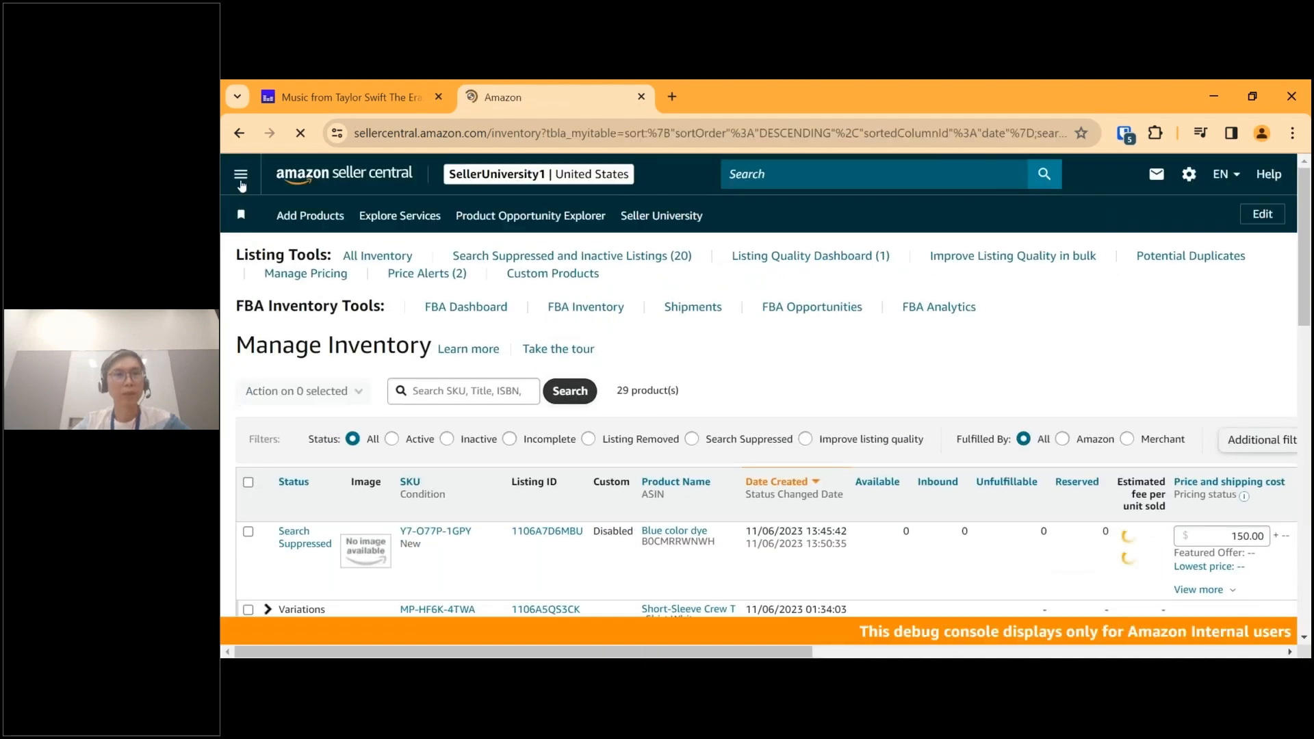
click(240, 174)
mouse_move(381, 219)
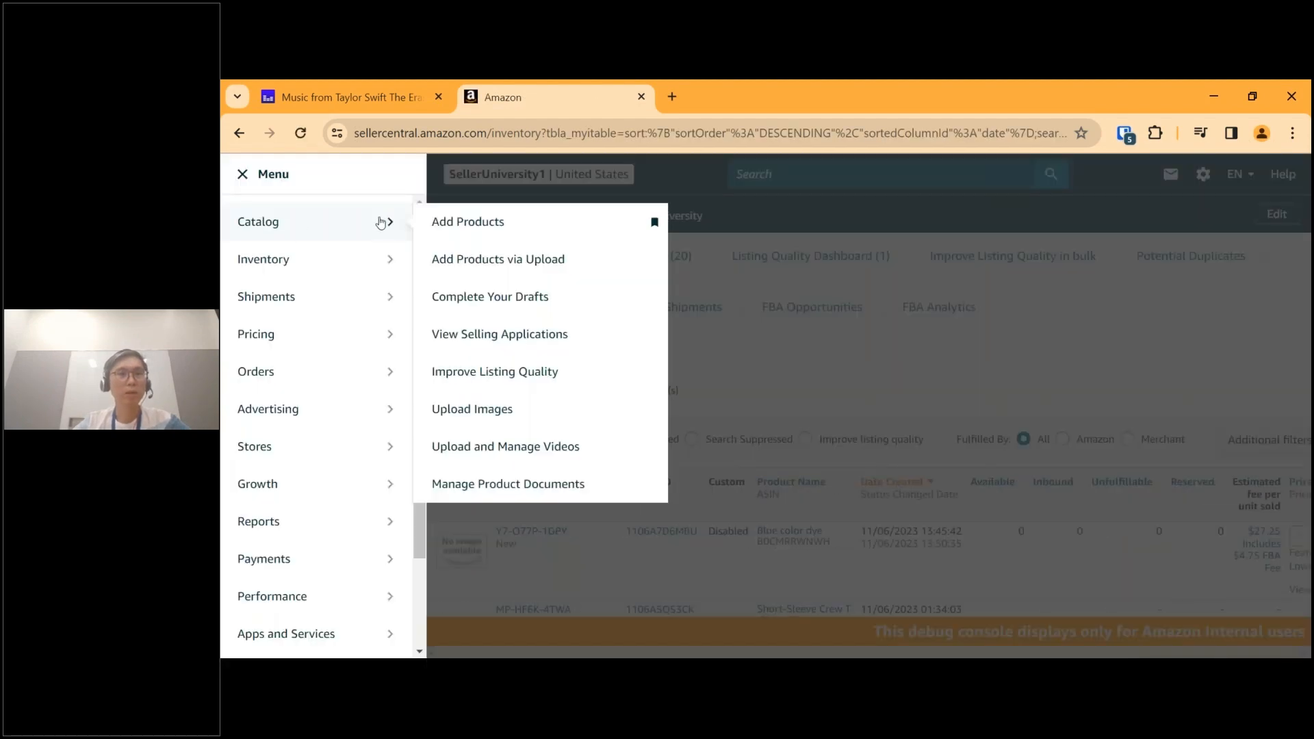
click(445, 220)
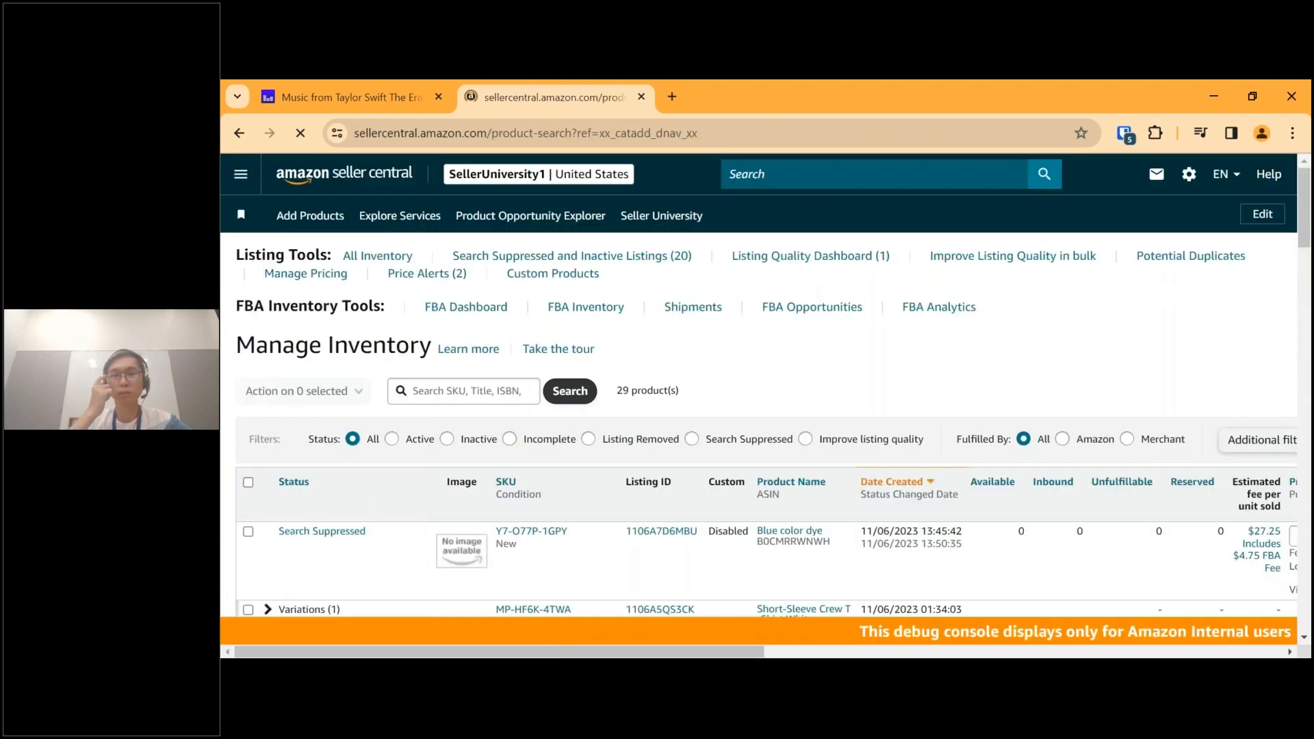
scroll(624, 410, down, 3)
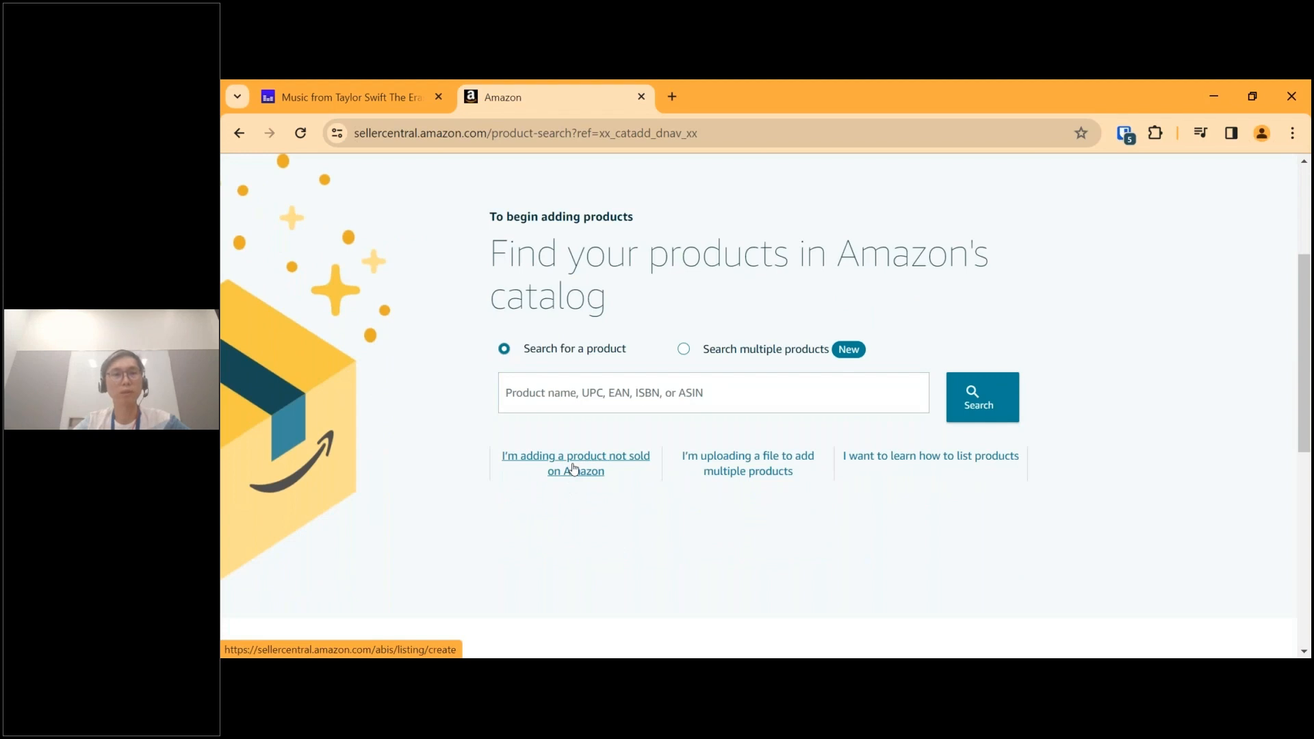
click(574, 468)
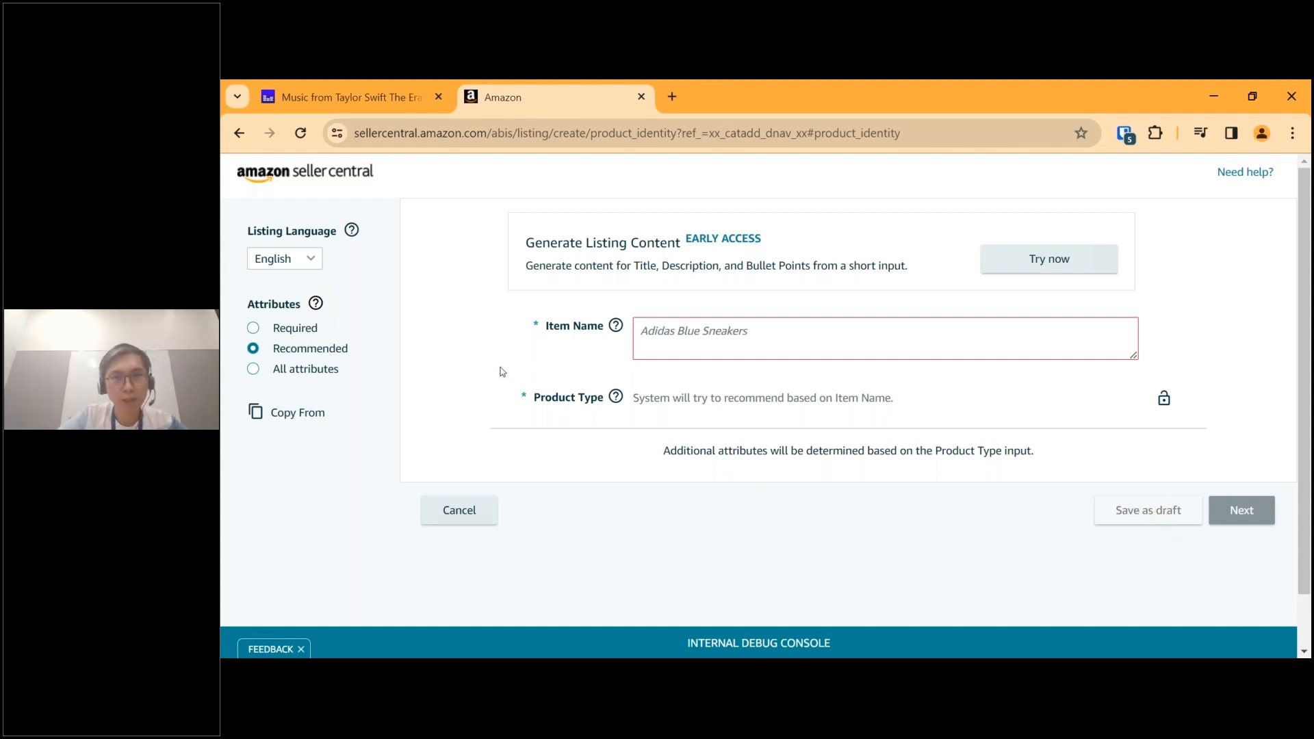
click(736, 347)
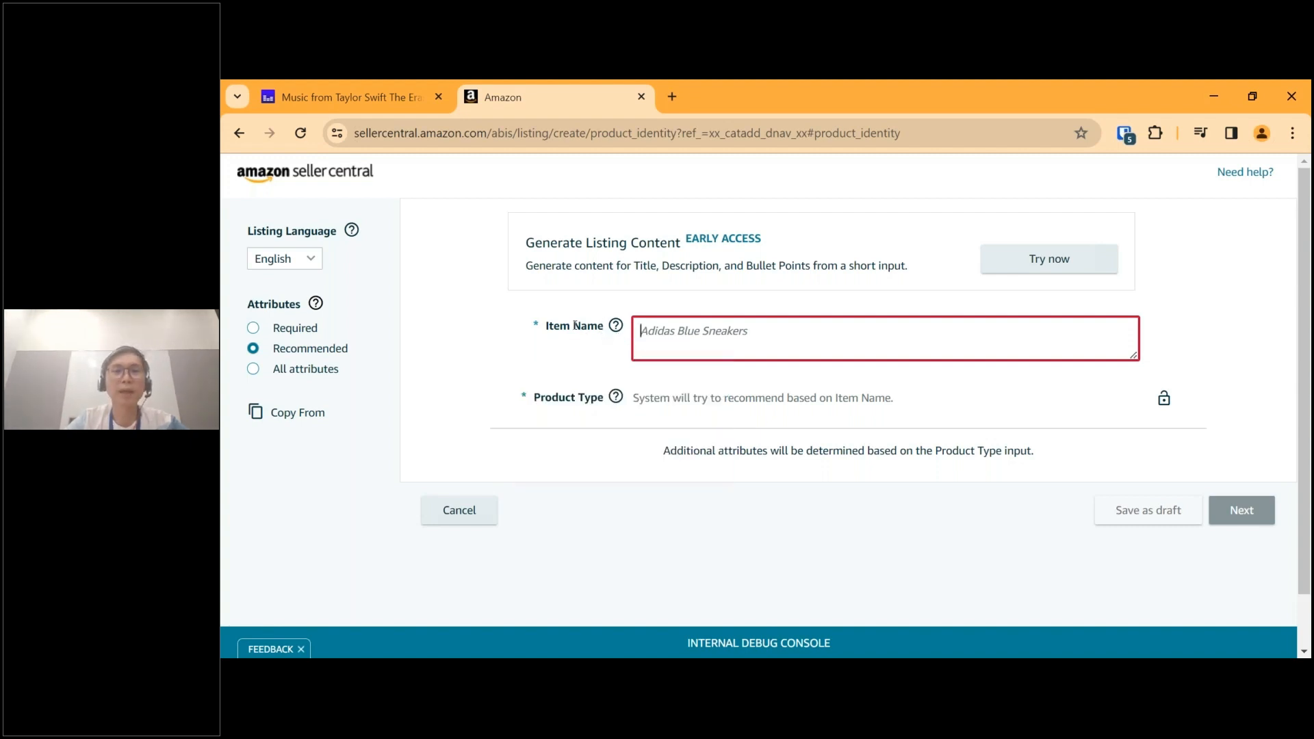
click(638, 394)
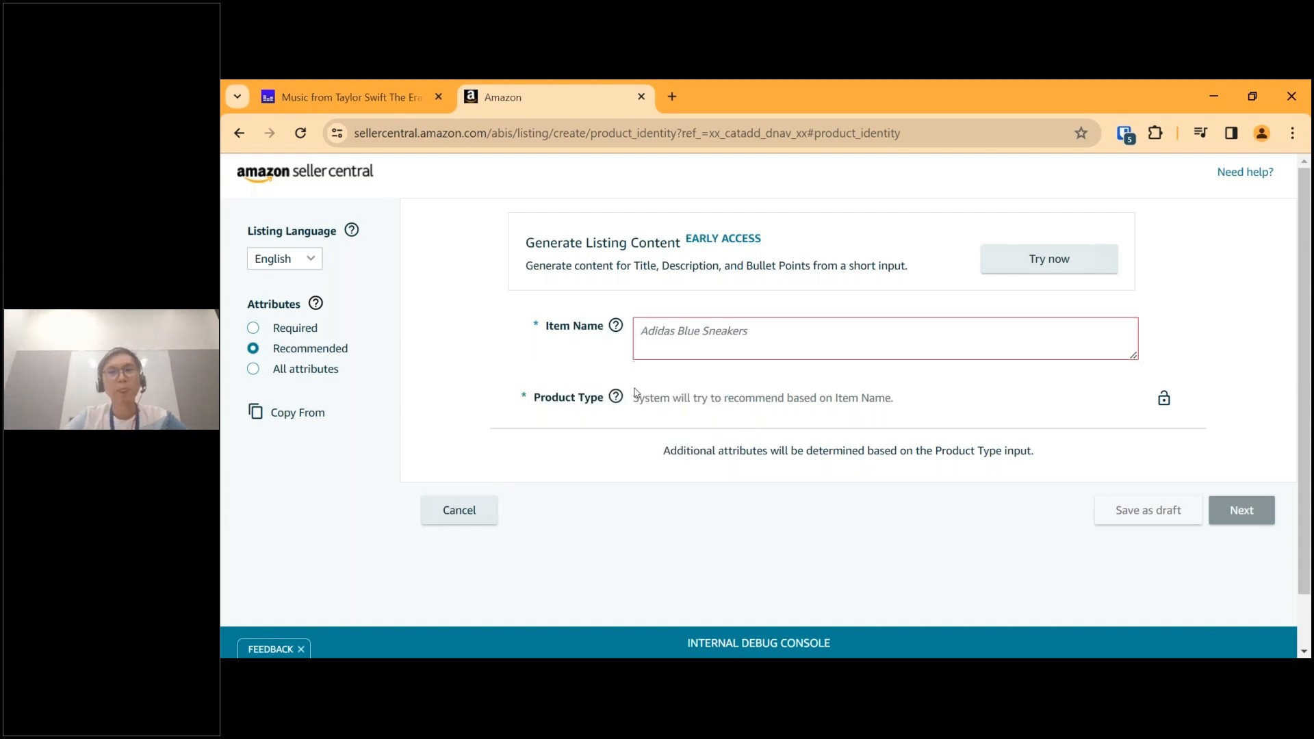
click(671, 355)
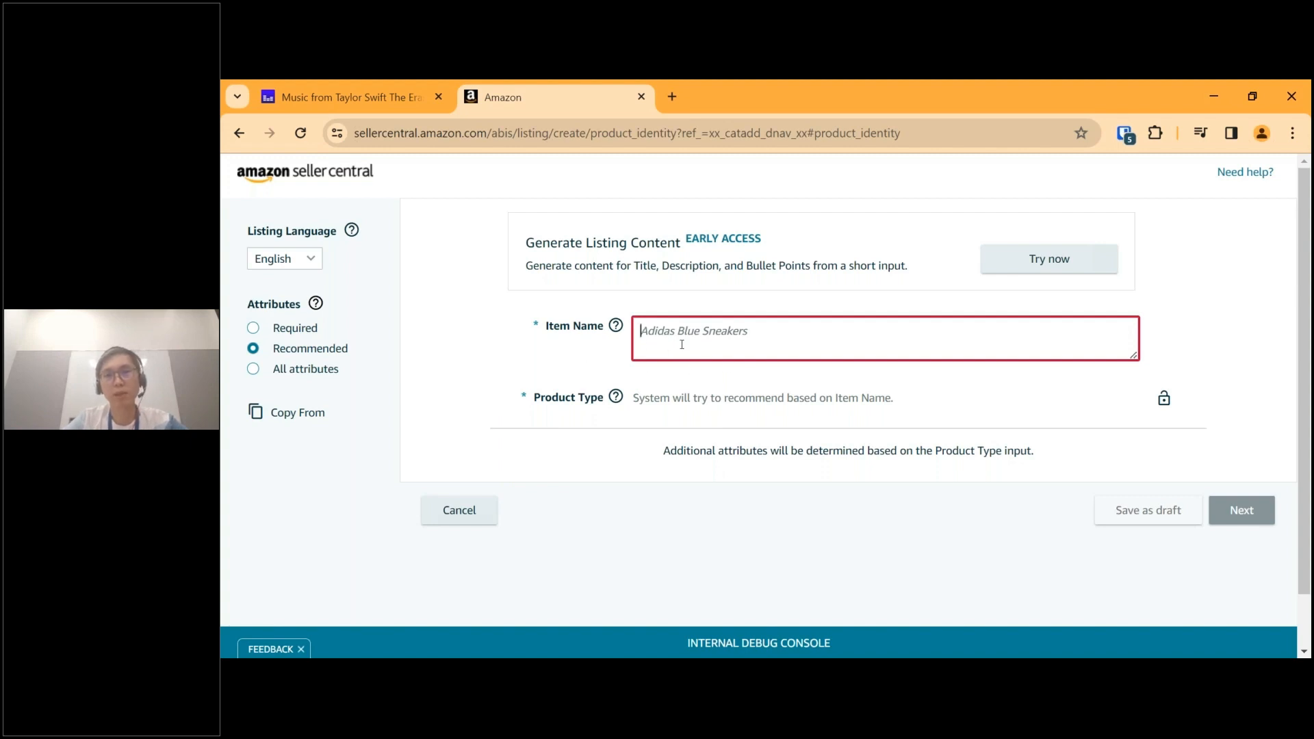
click(721, 397)
click(808, 347)
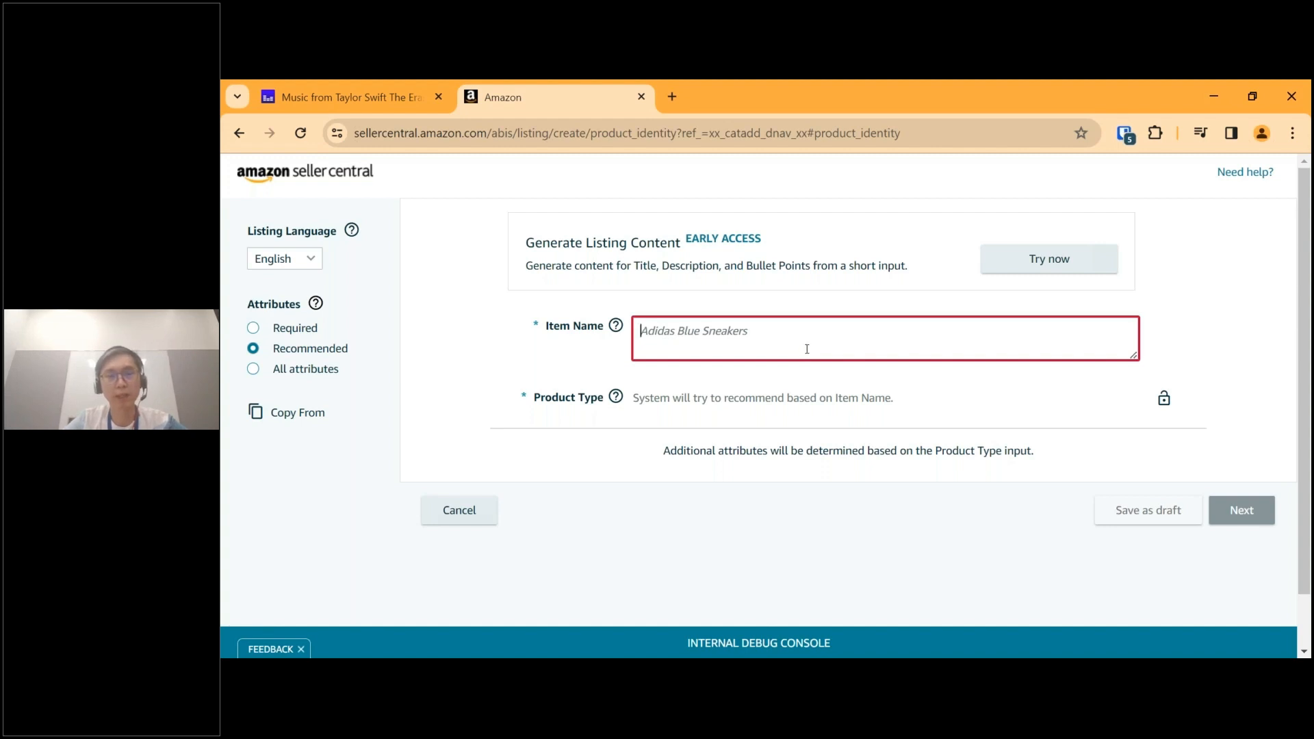
click(791, 450)
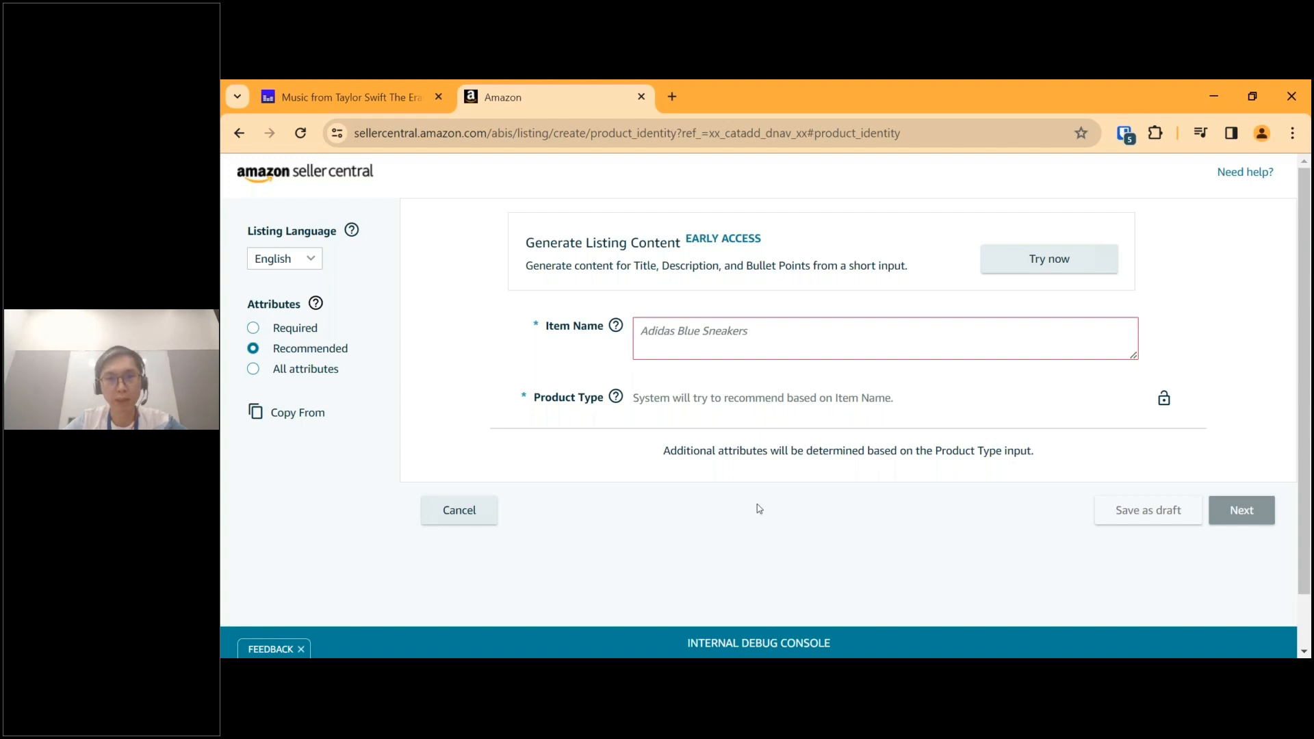
Enter "JL Crew Neck T-Shirt" as the item name so a product type is suggested from it.
click(672, 336)
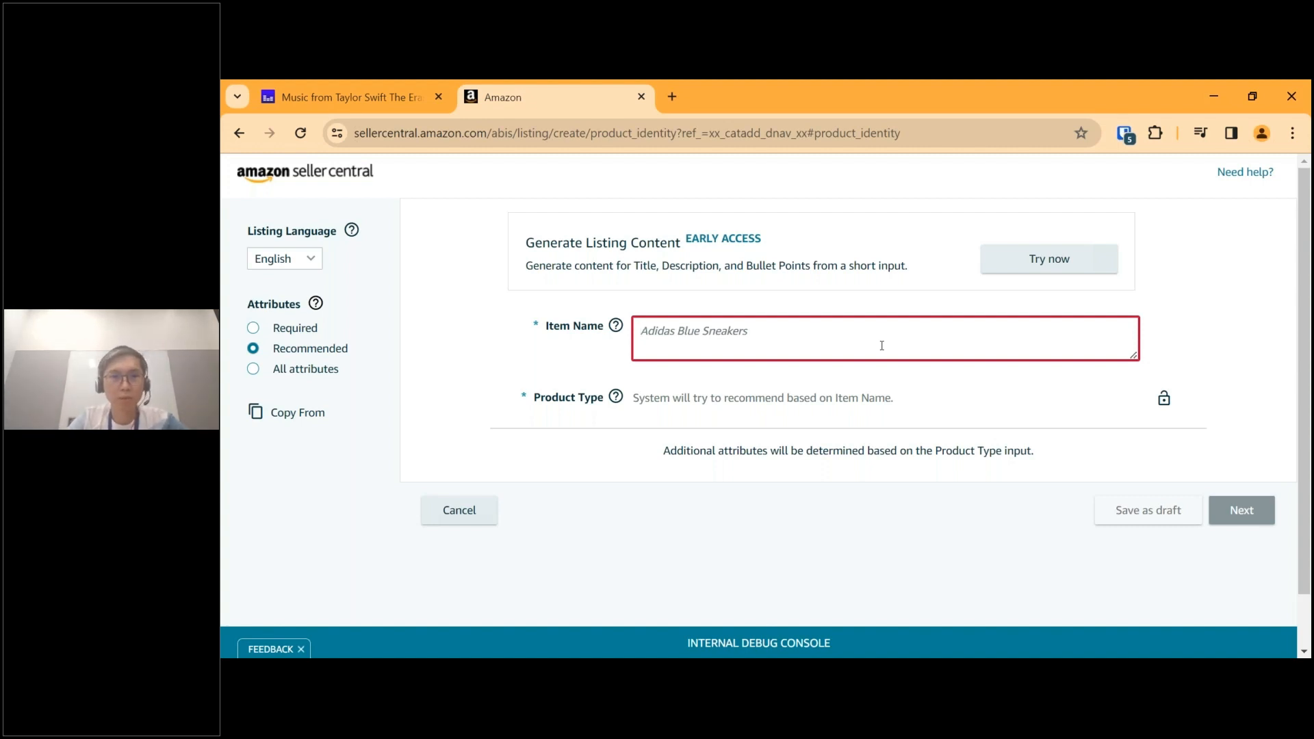
text(JL)
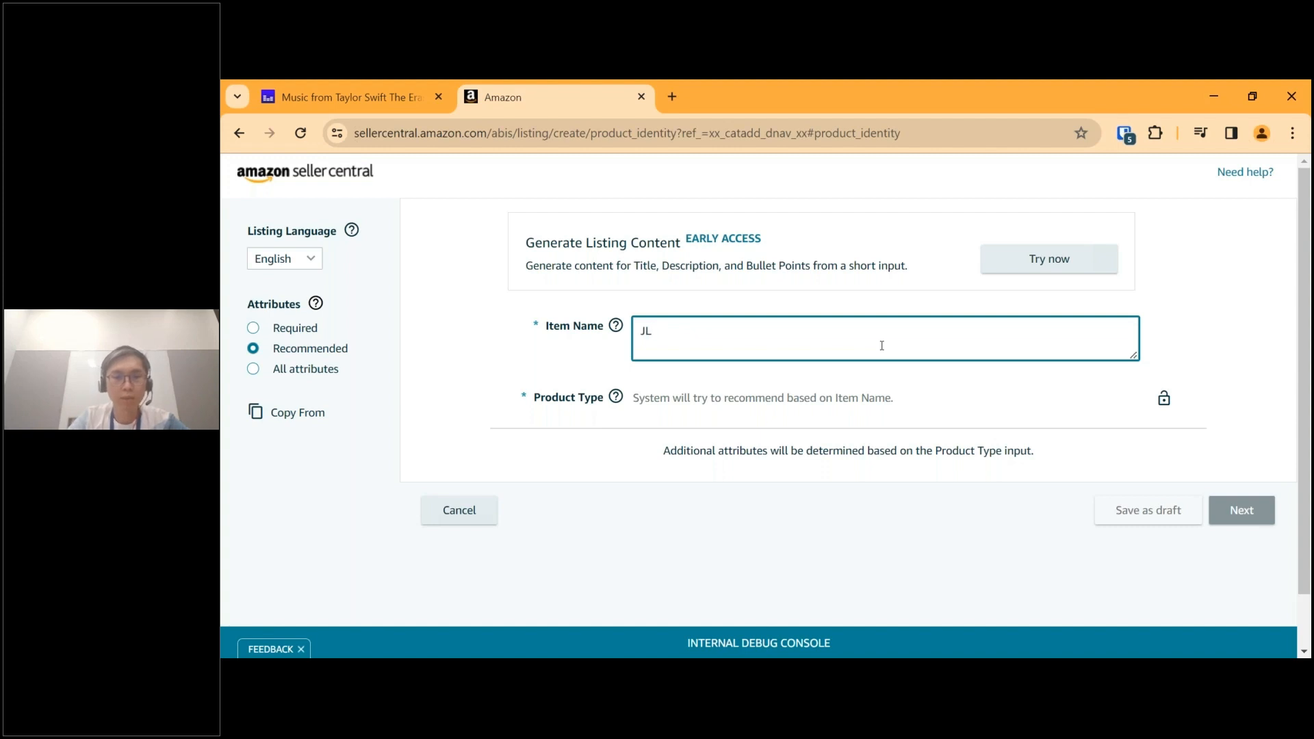
text( Cr)
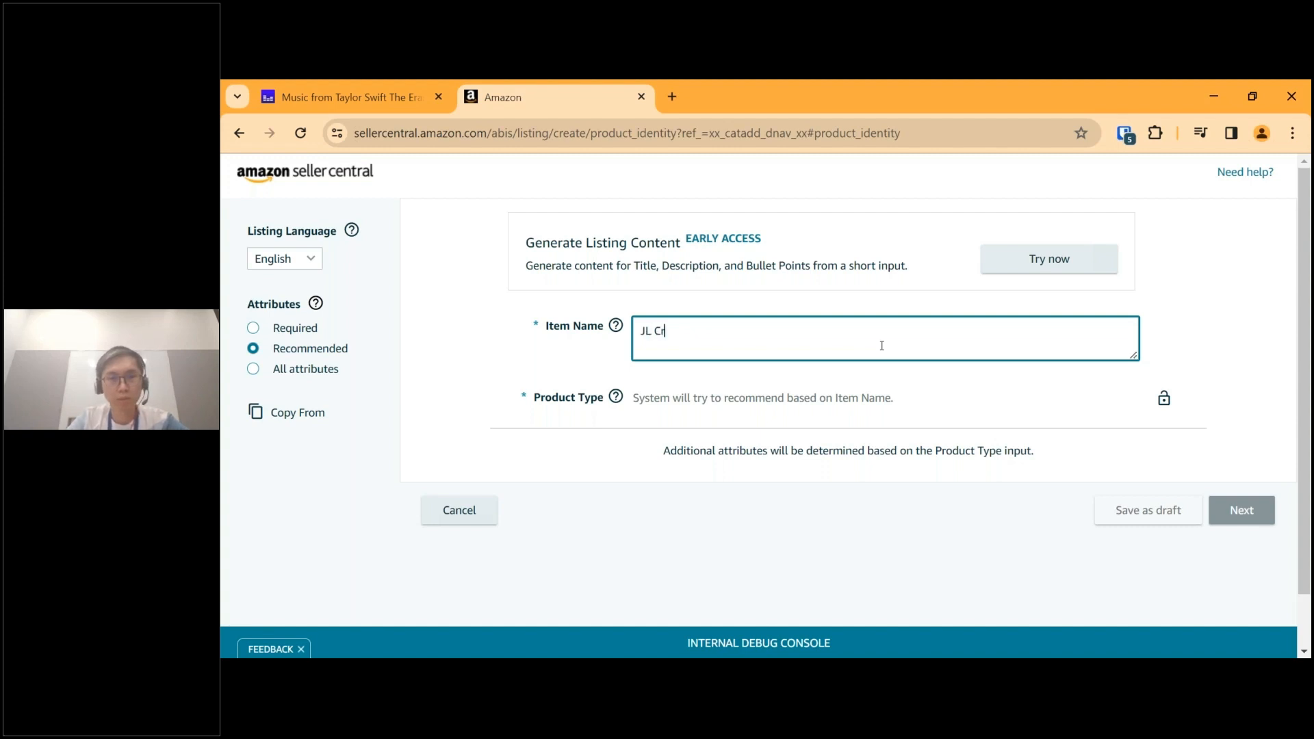
text(ew Neck T-Shirt)
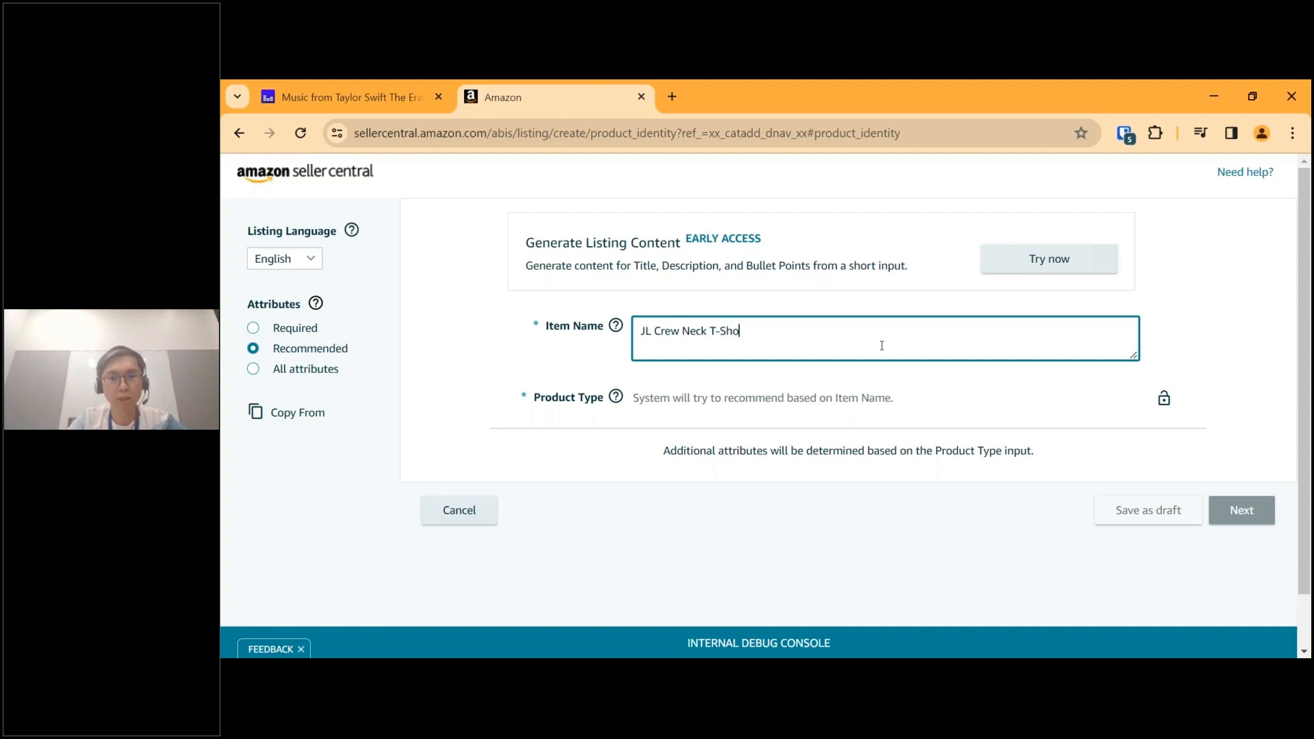
key(BackSpace)
key(BackSpace)
key(BackSpace)
text(irt)
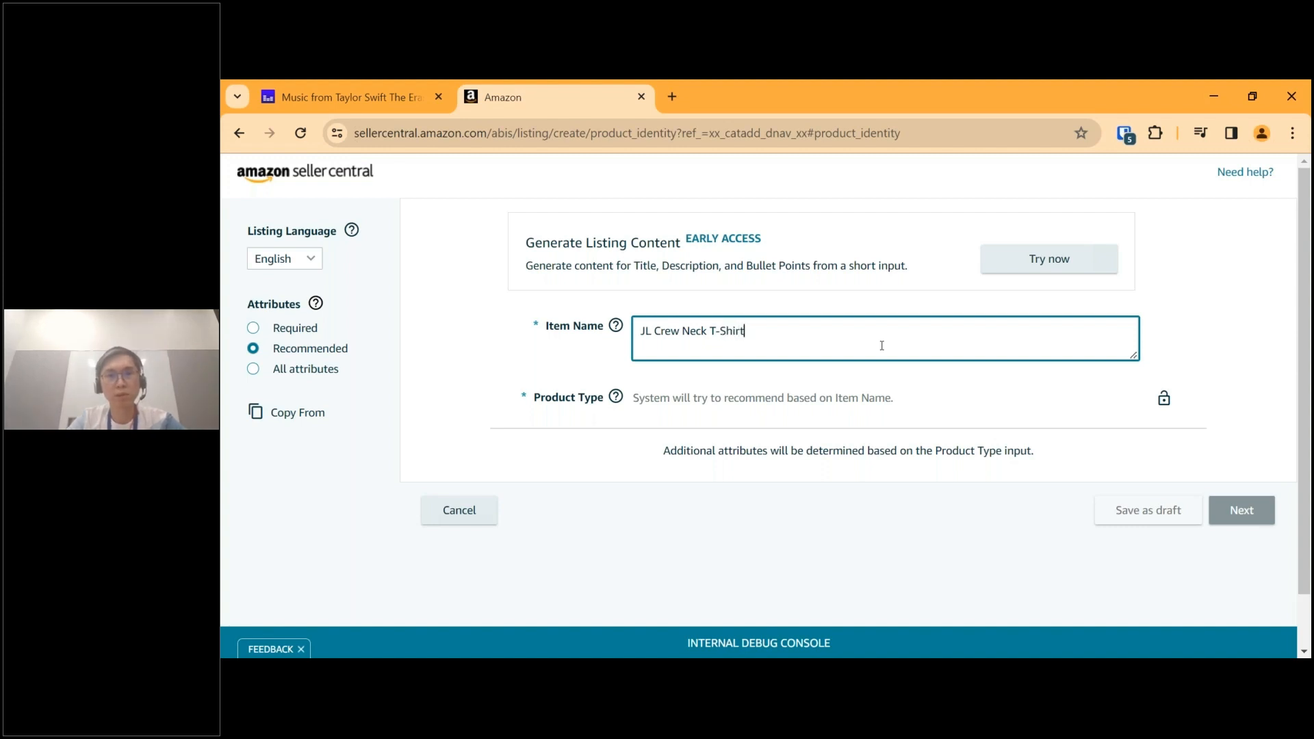
click(953, 424)
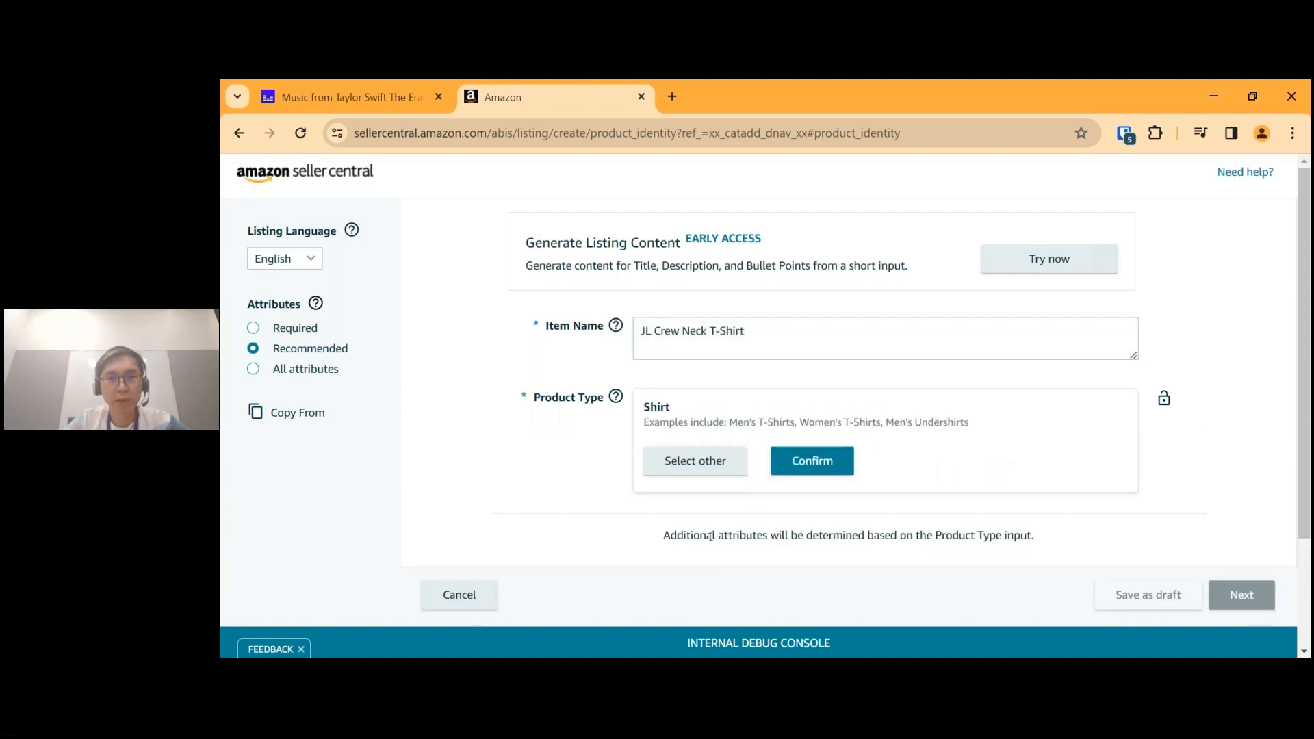
Browse the alternative product categories without choosing one, and confirm the suggested Shirt product type.
mouse_move(617, 397)
scroll(683, 432, down, 1)
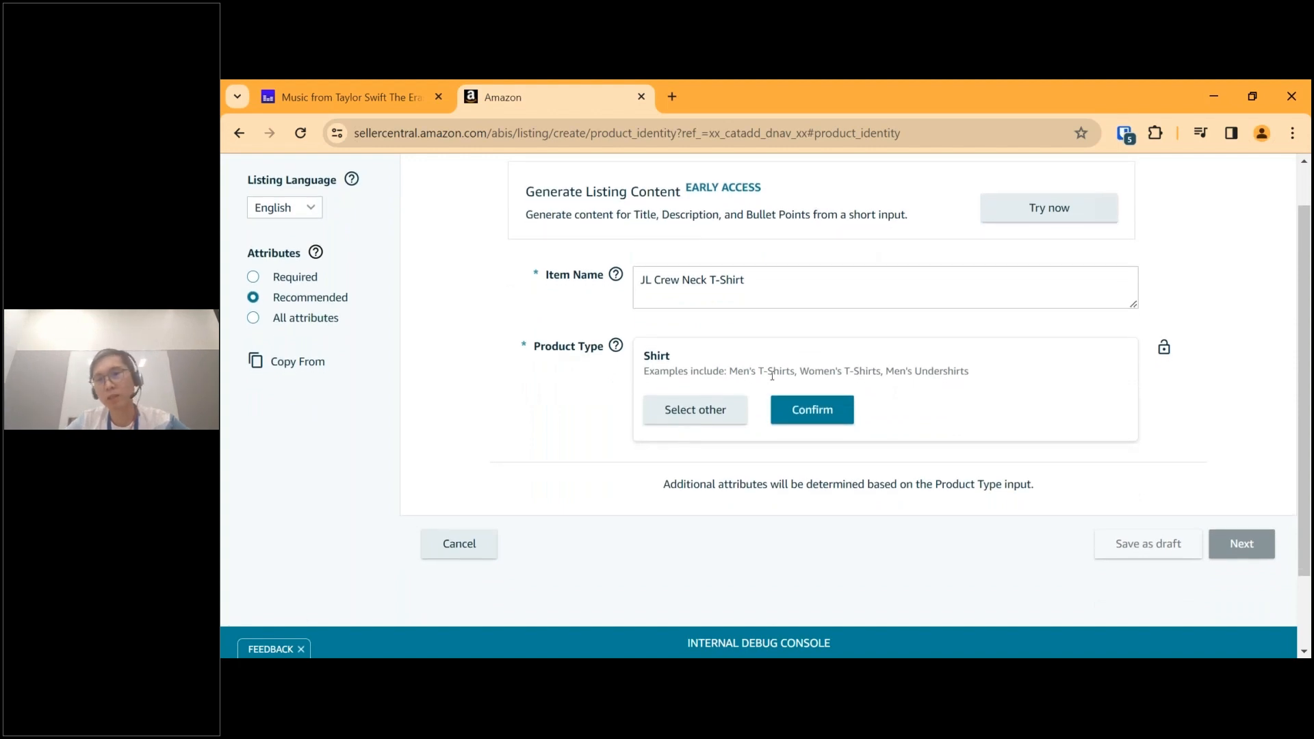
click(712, 424)
click(726, 425)
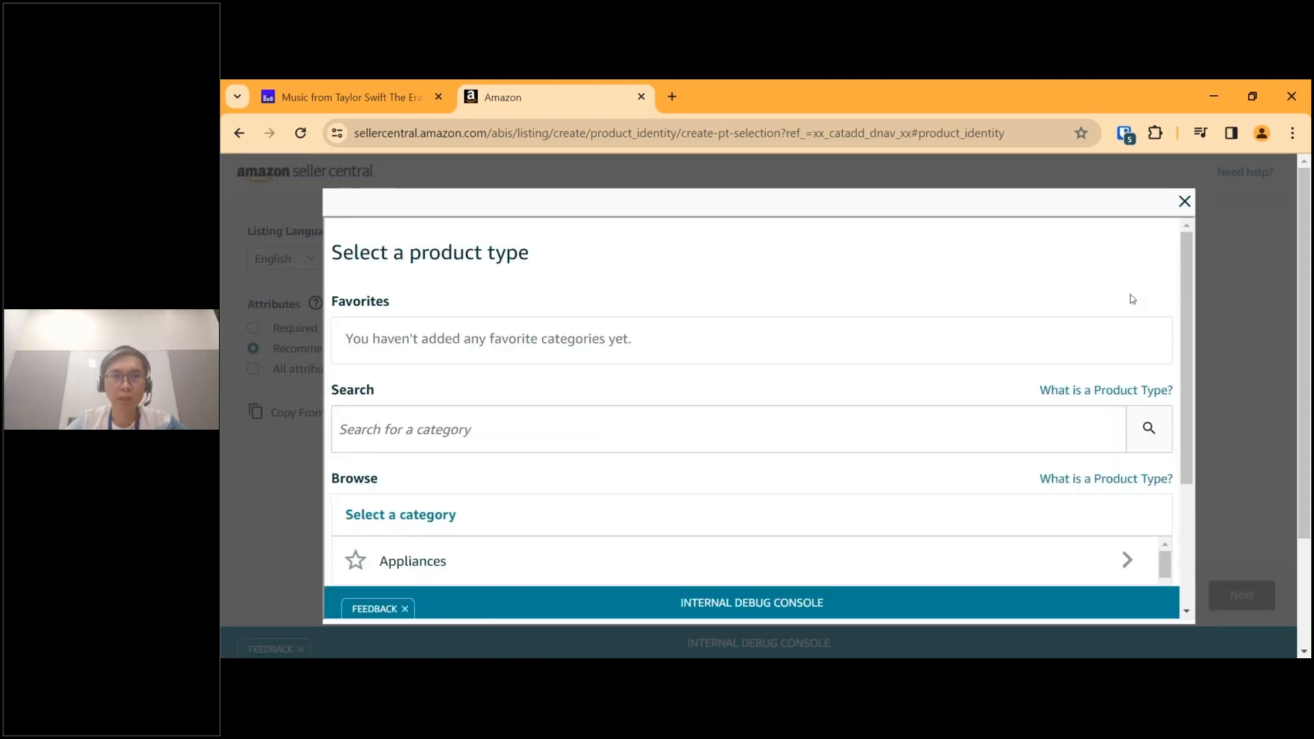
scroll(1132, 299, down, 3)
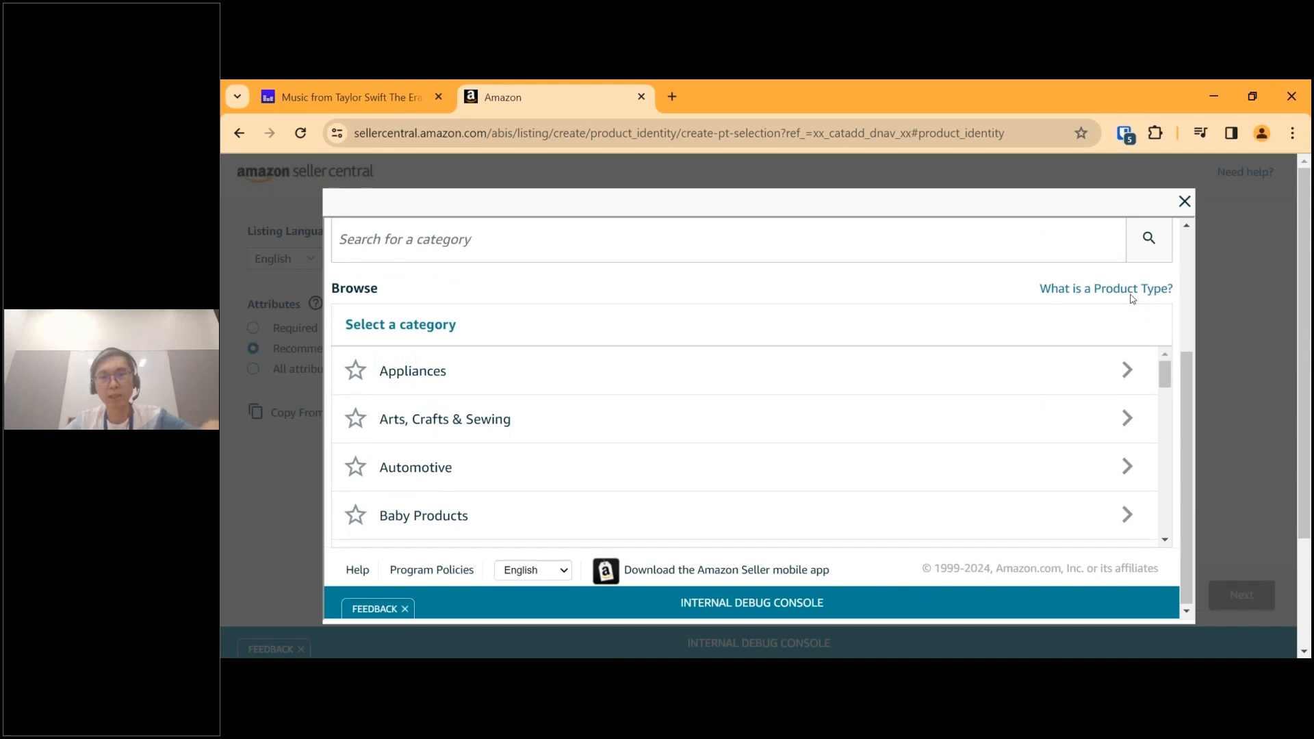
scroll(1132, 299, up, 3)
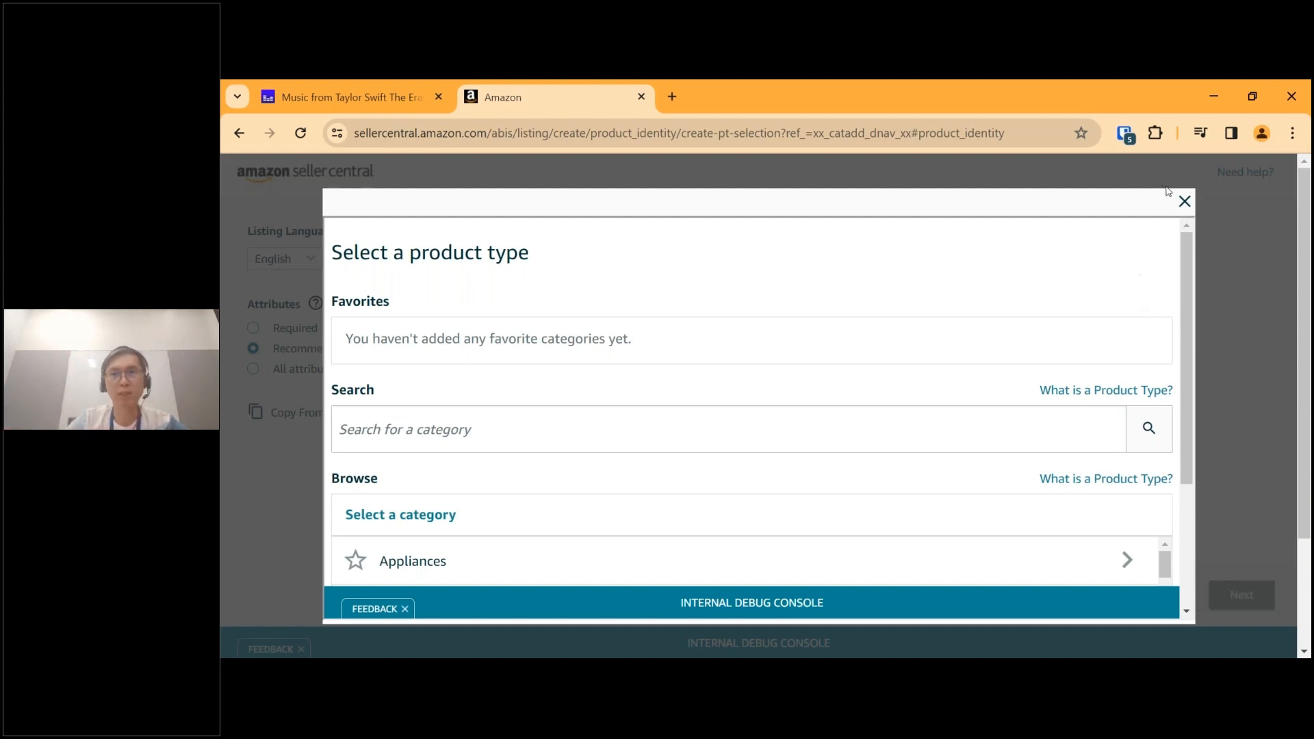
click(1183, 202)
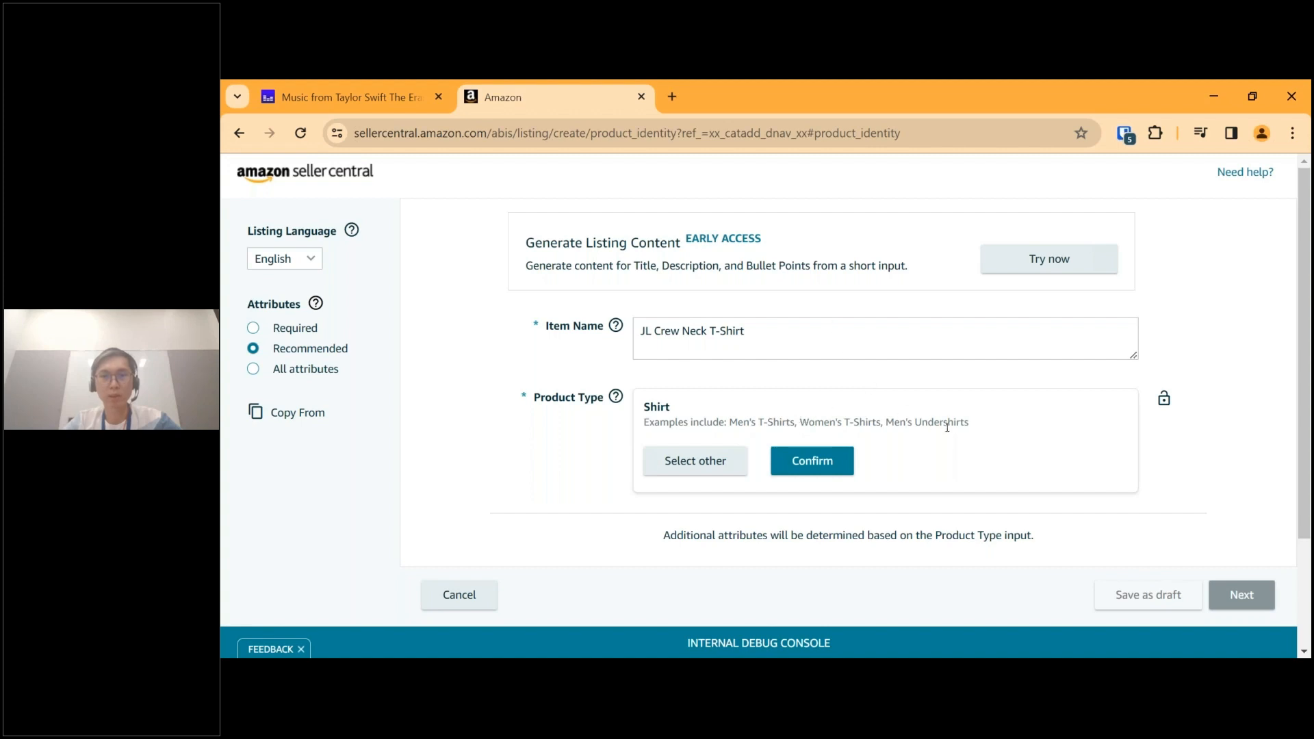
click(830, 468)
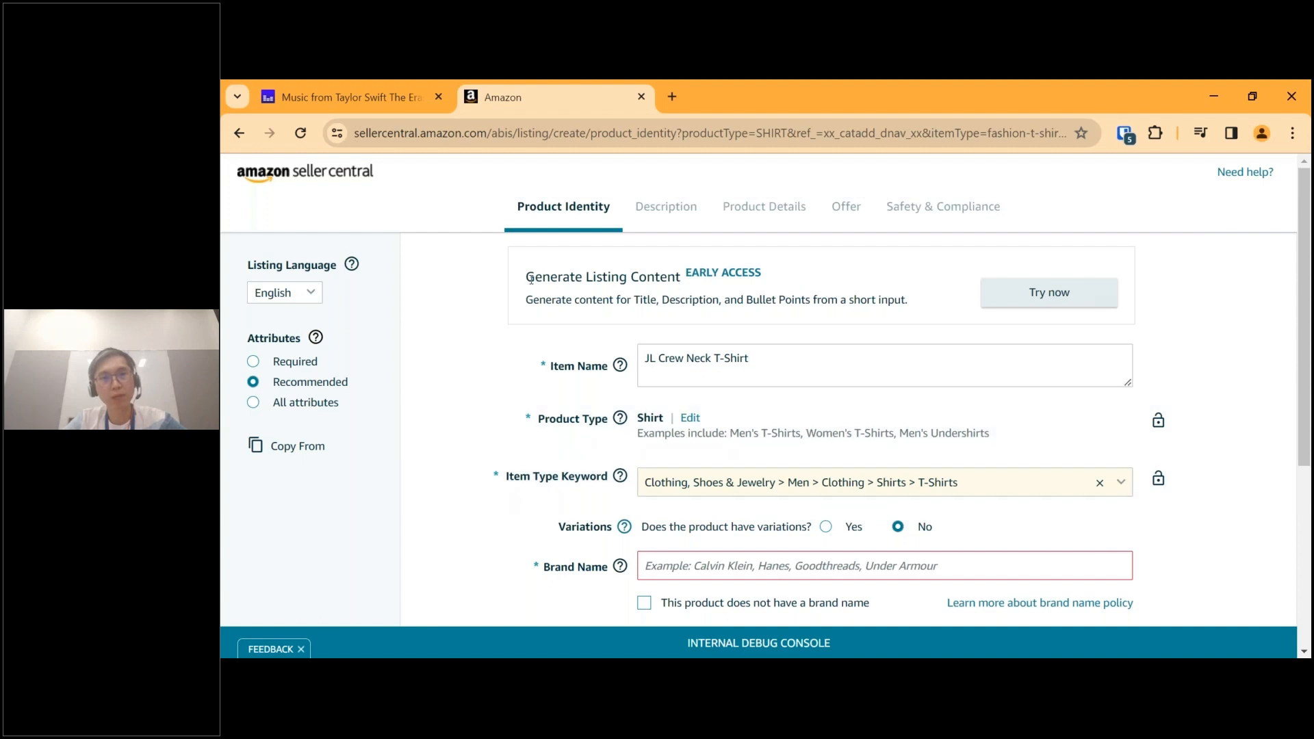
drag(531, 280, 680, 278)
click(713, 294)
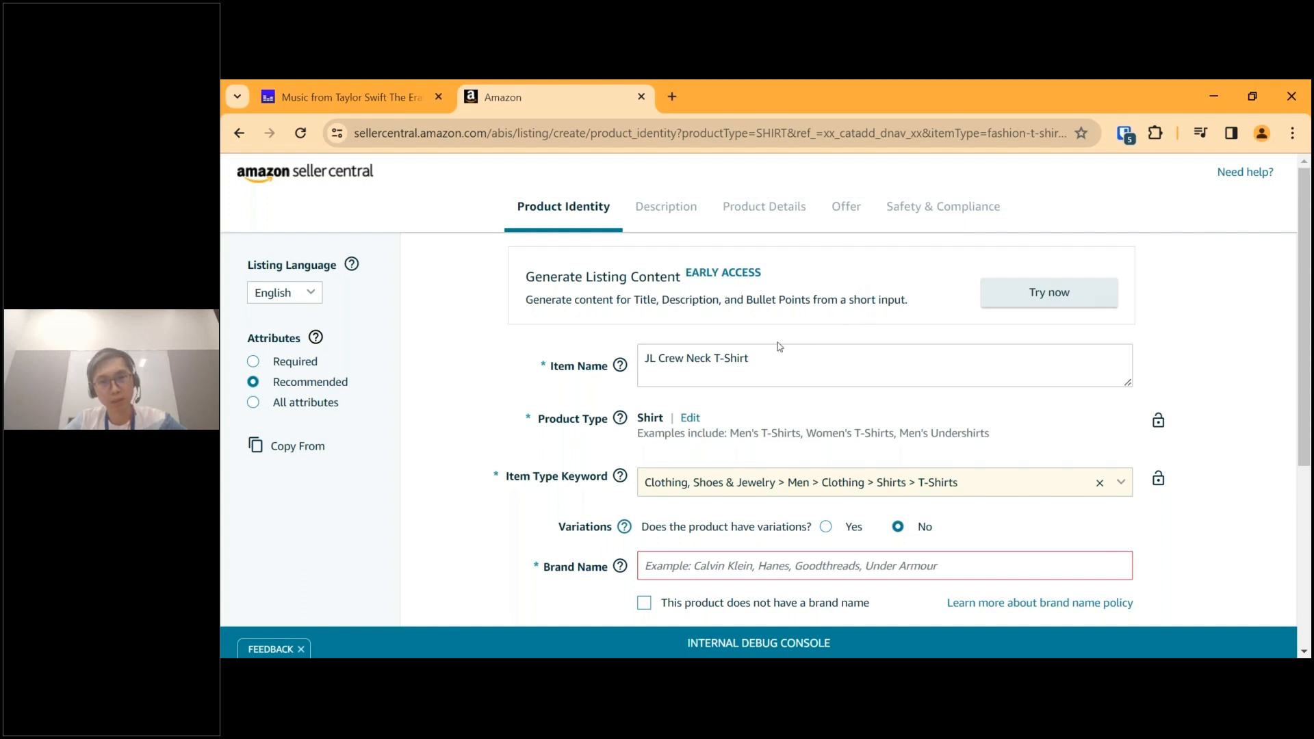
drag(534, 301, 658, 301)
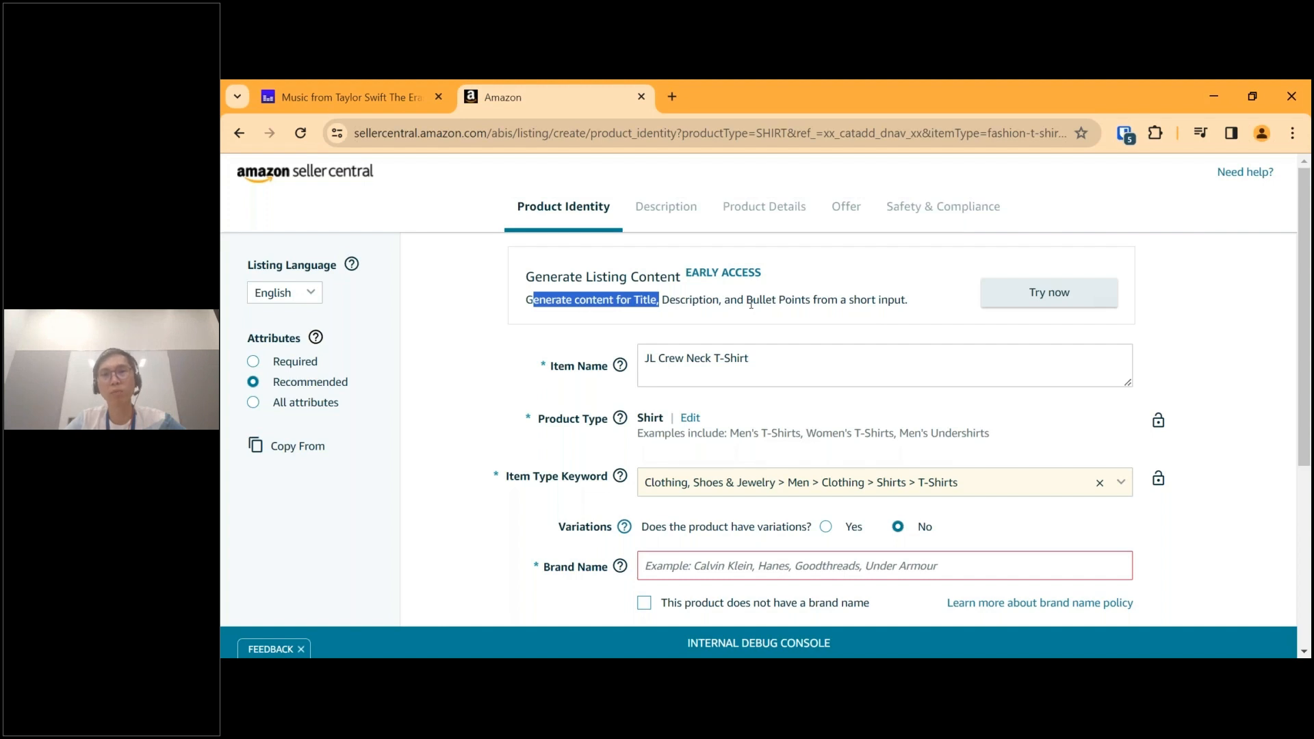
click(836, 303)
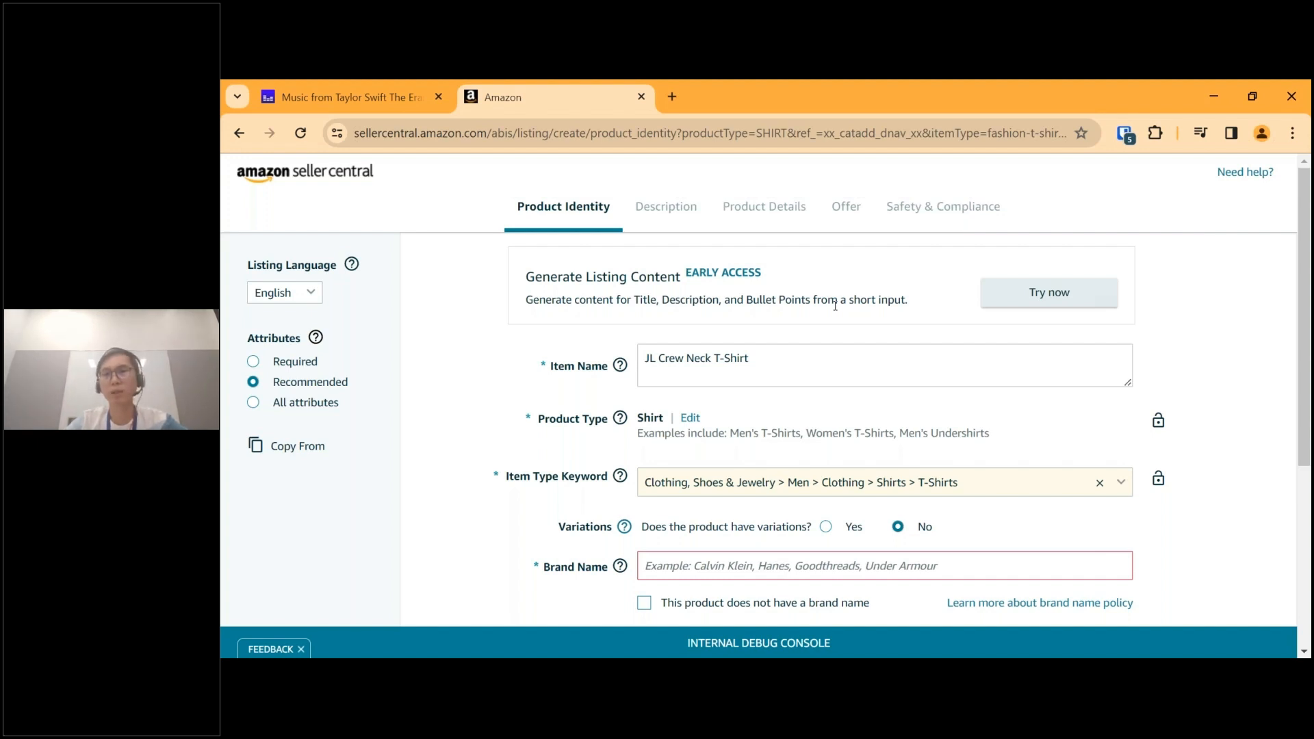
click(793, 377)
scroll(793, 377, down, 2)
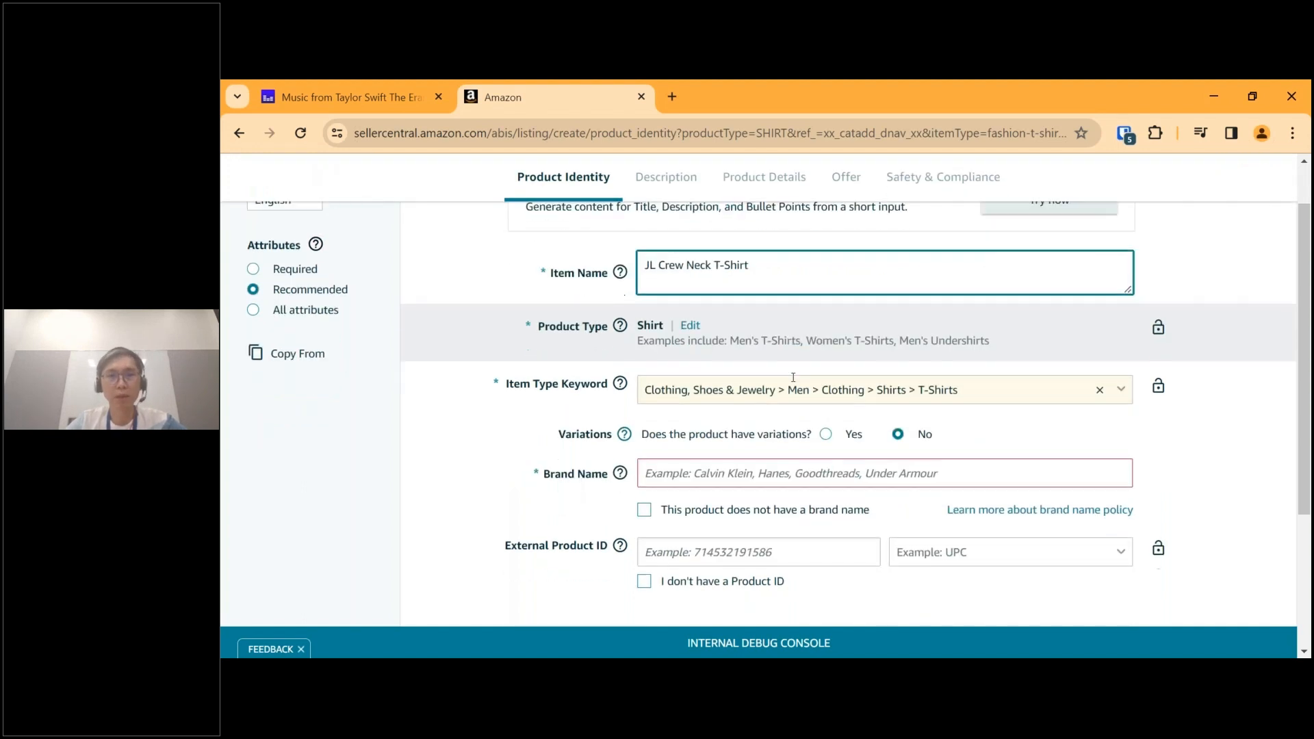
Show the attributes offered when the product has variations, and set variations back to No.
scroll(624, 381, down, 1)
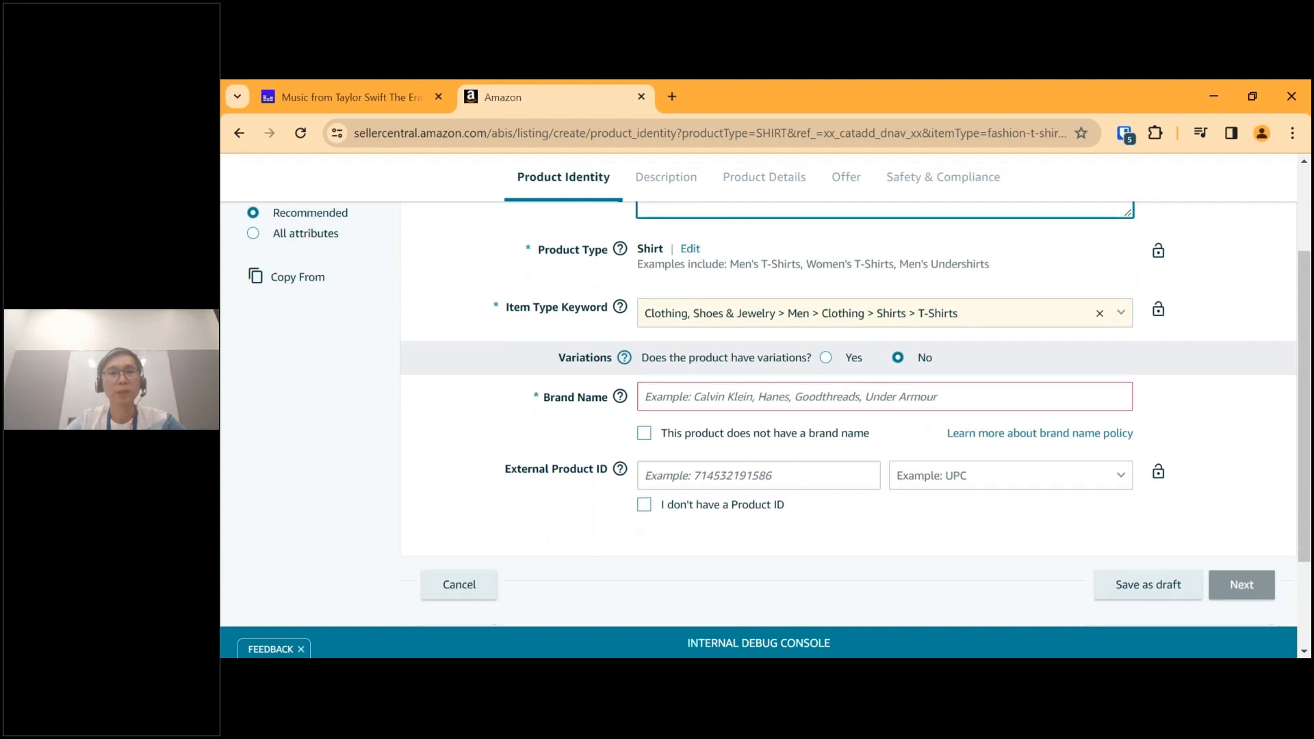
click(826, 358)
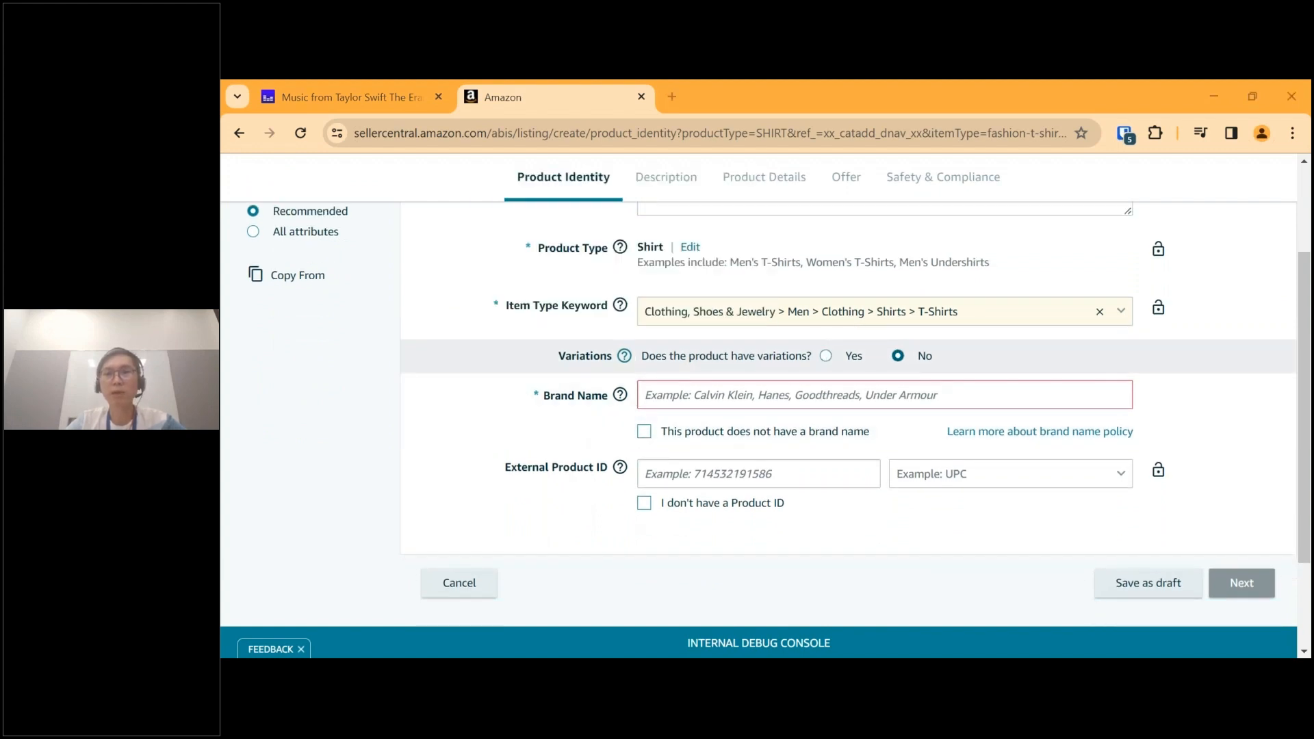
click(830, 359)
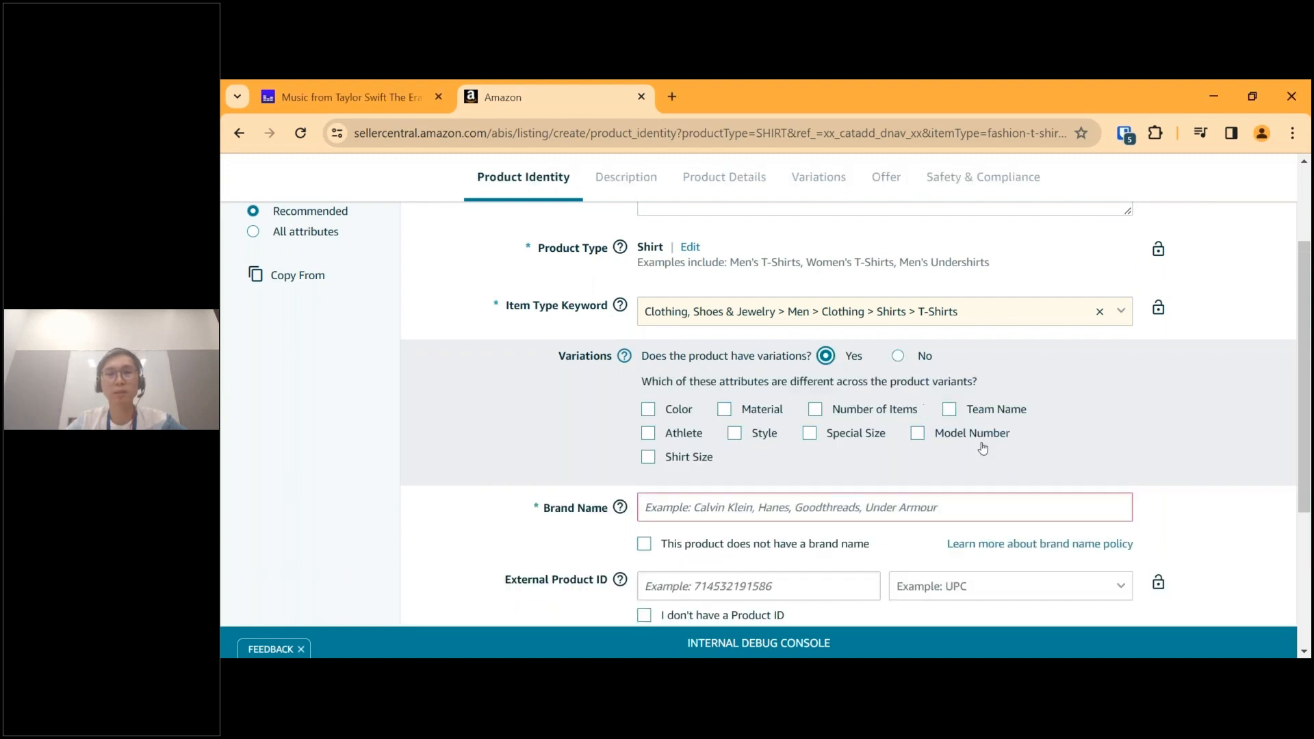
scroll(943, 483, down, 1)
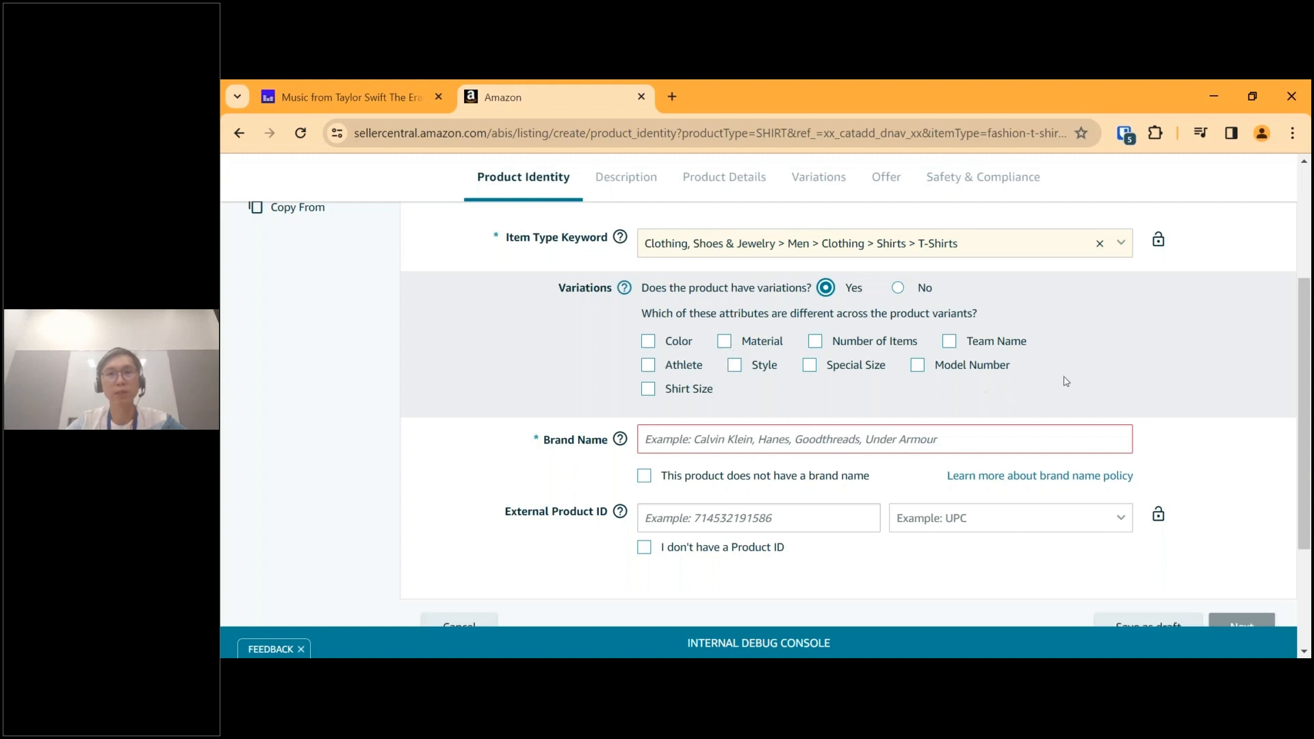
click(898, 287)
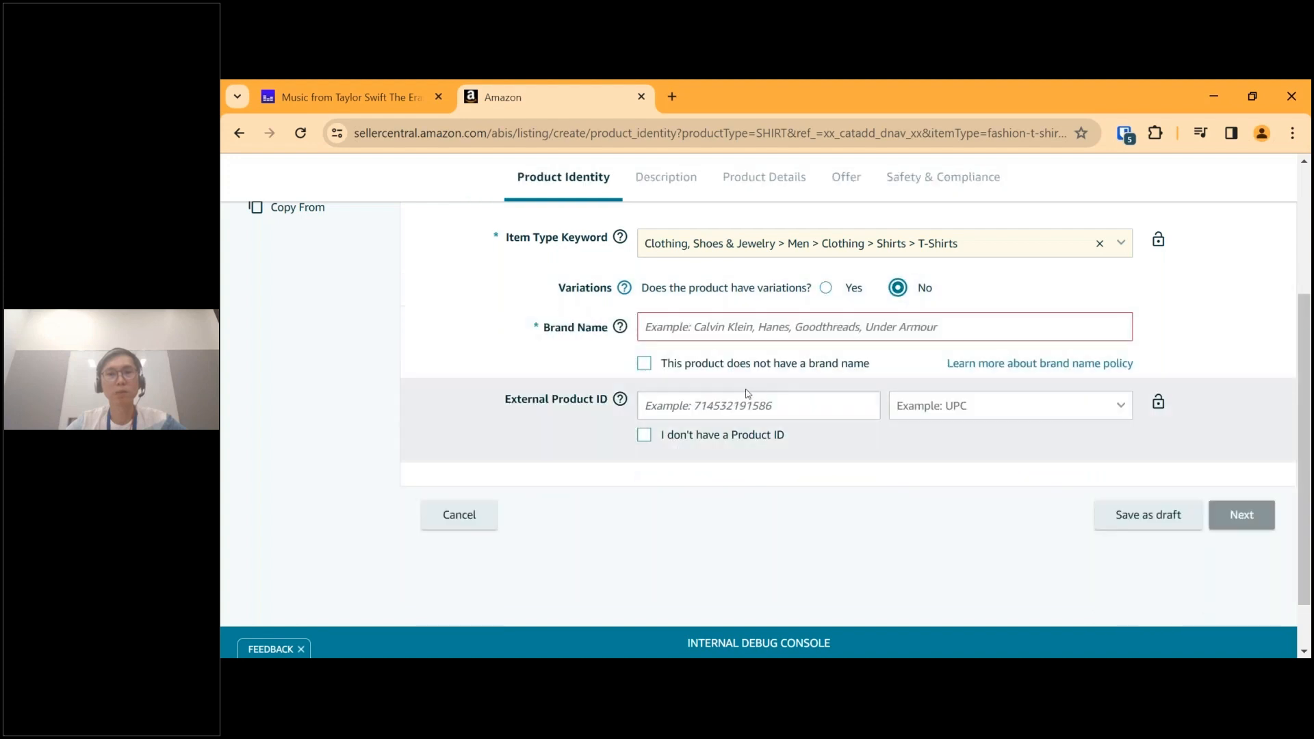
Mark the product as not having a brand name.
click(752, 327)
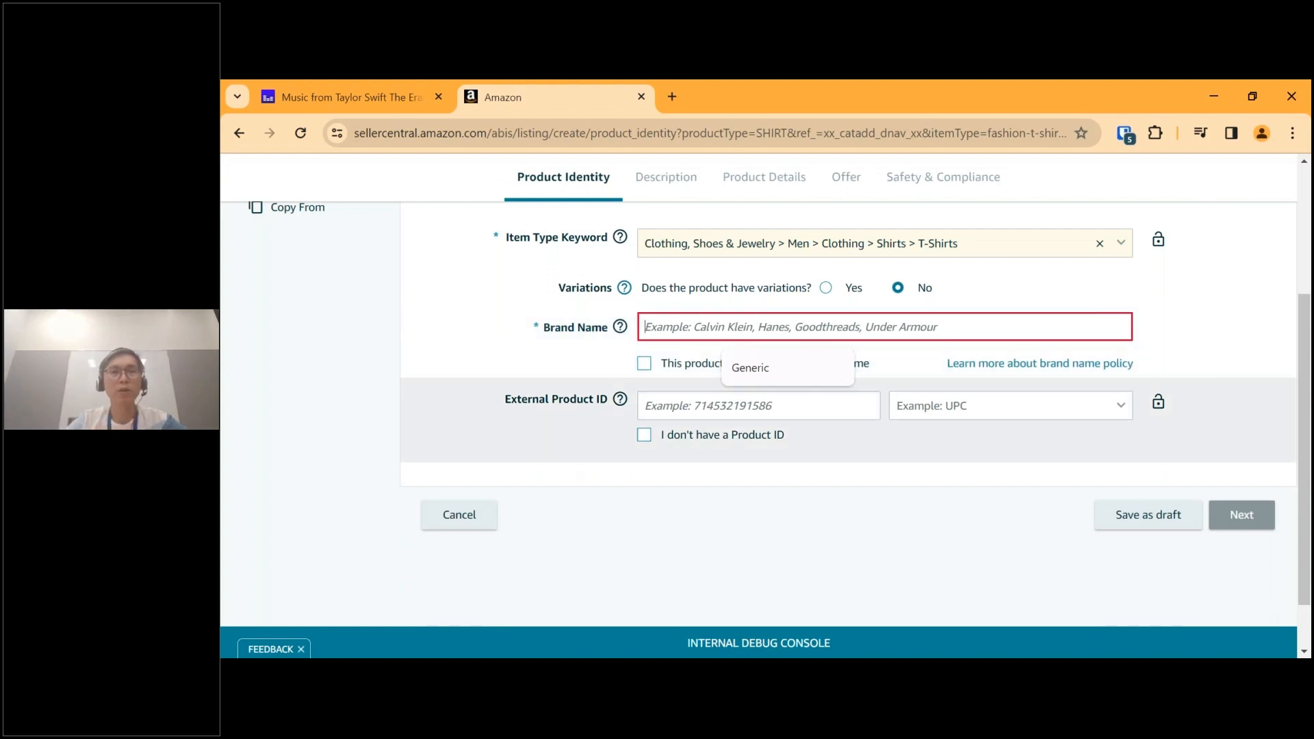
click(827, 542)
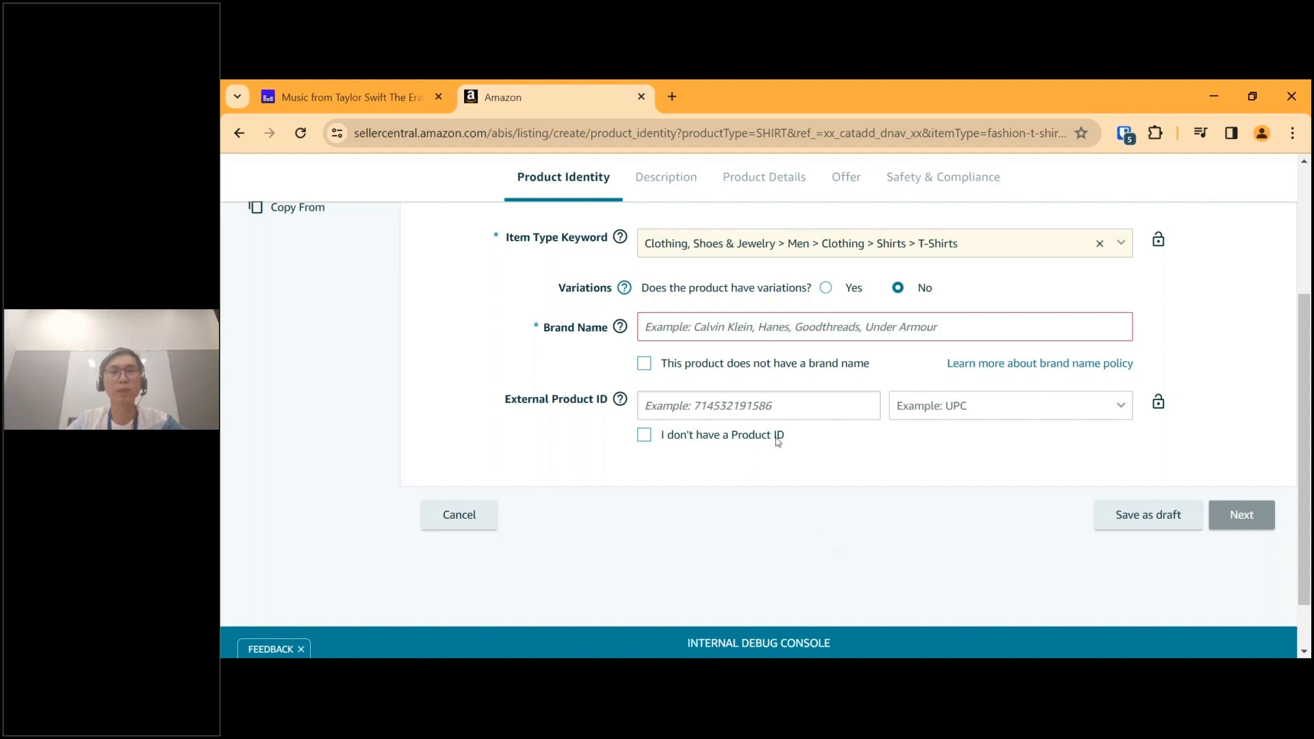
click(700, 327)
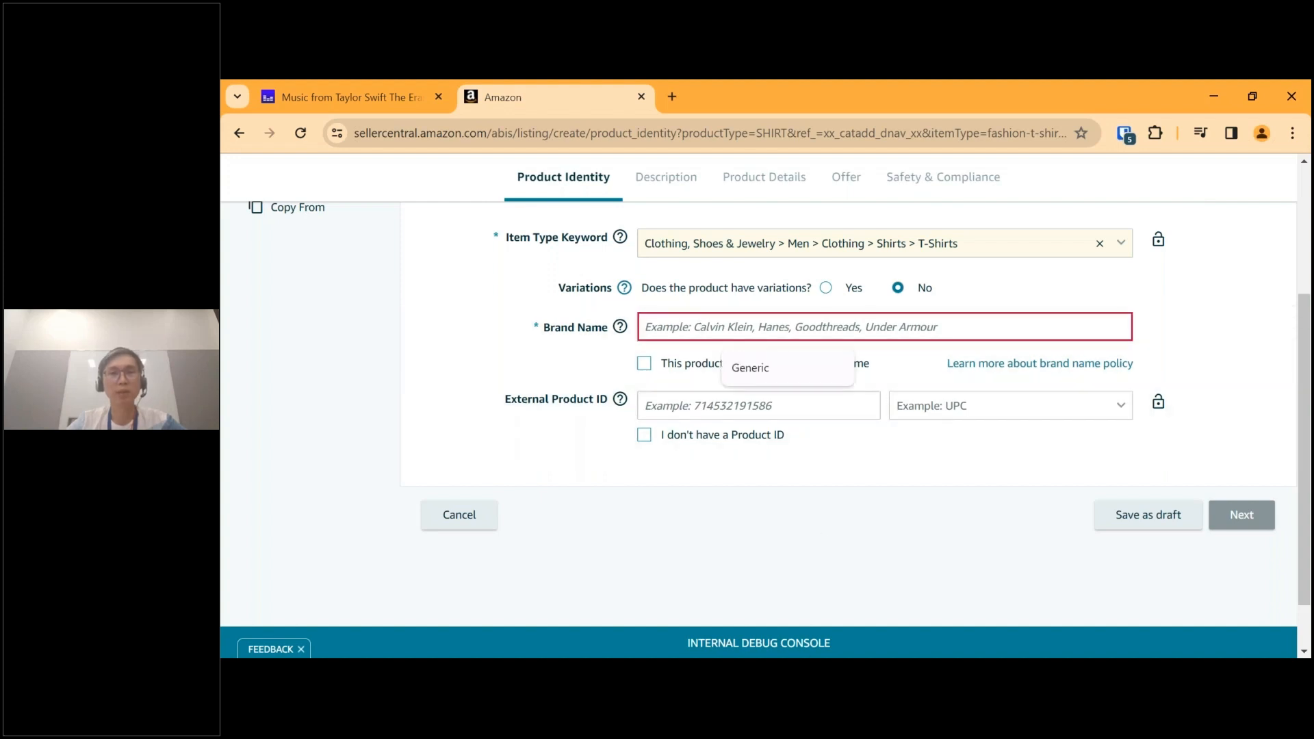
click(789, 538)
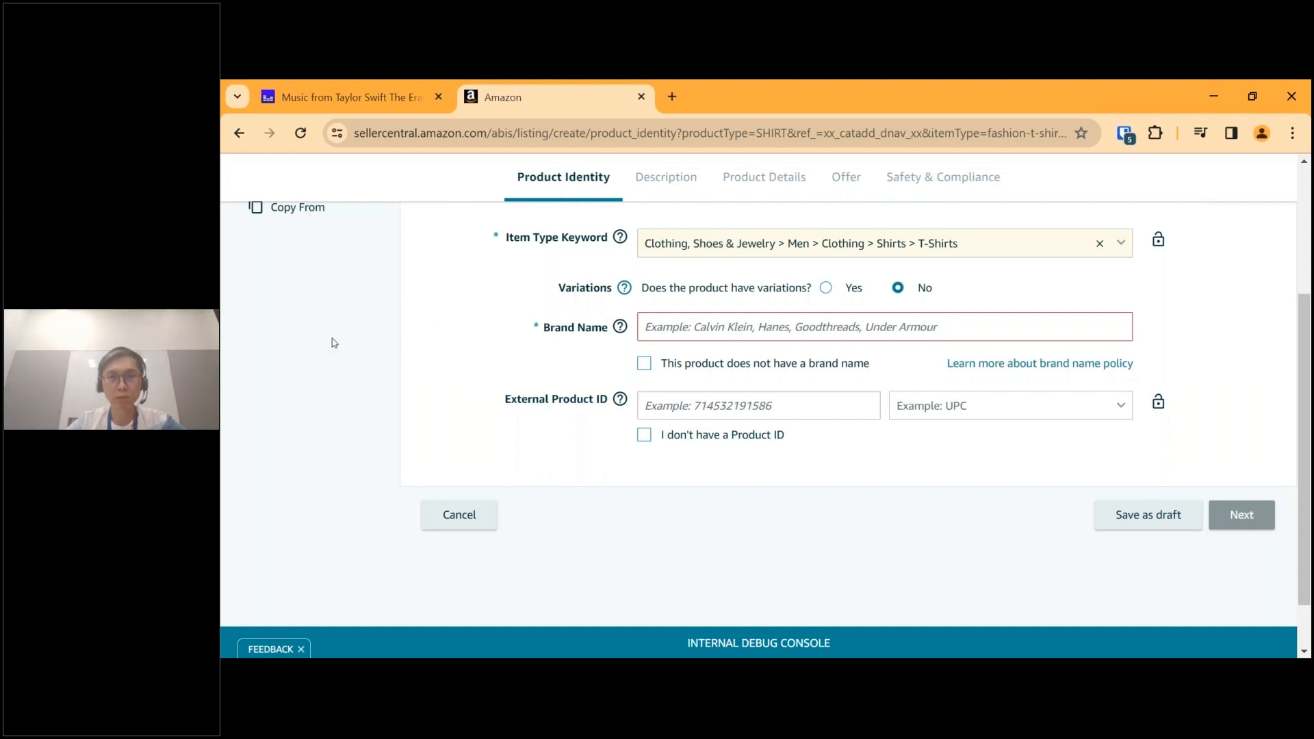
click(644, 366)
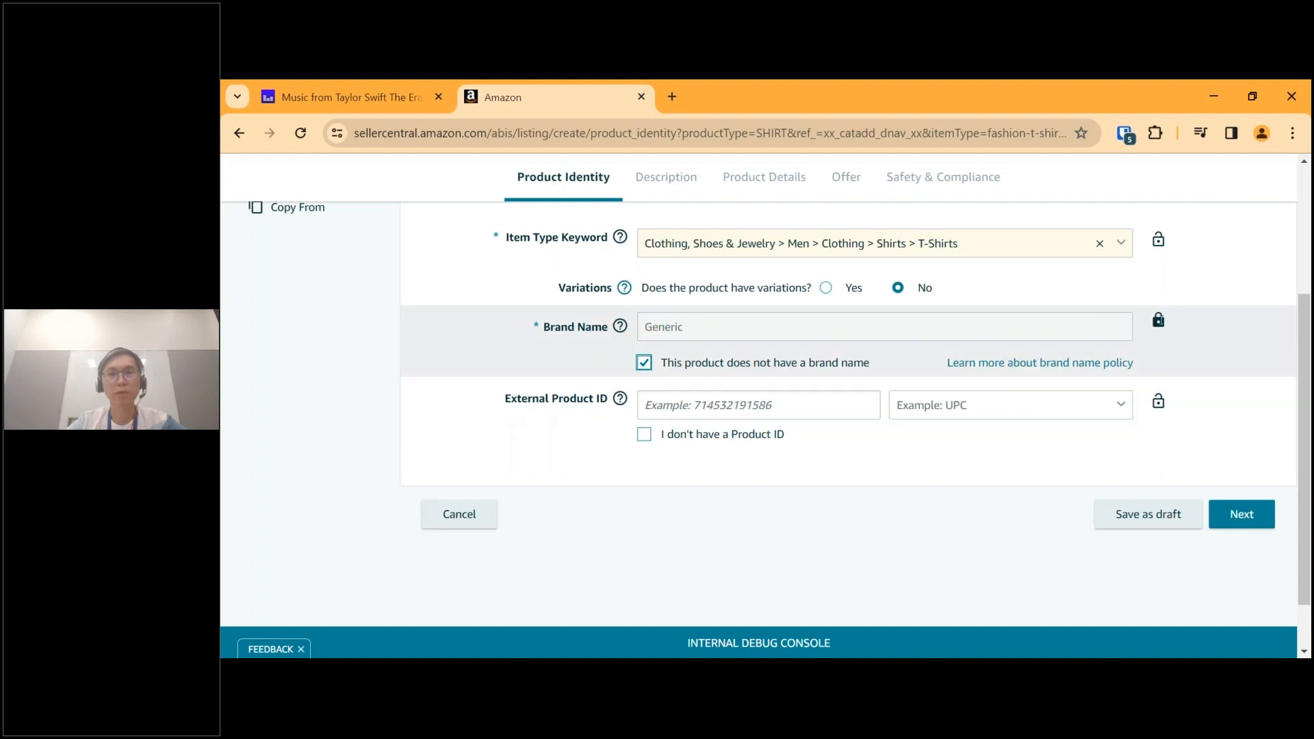
click(711, 331)
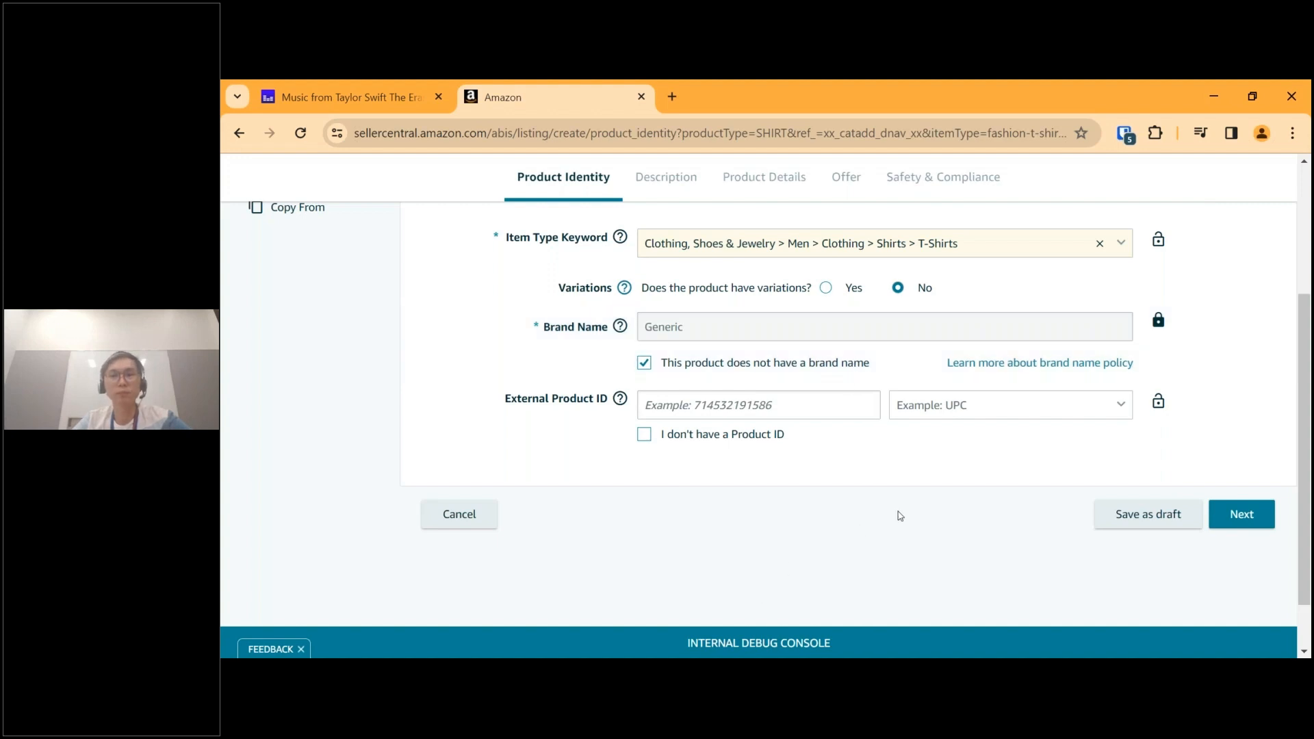
Check the available external product ID types and declare that the product has no Product ID.
scroll(900, 516, down, 1)
scroll(900, 516, up, 1)
mouse_move(622, 404)
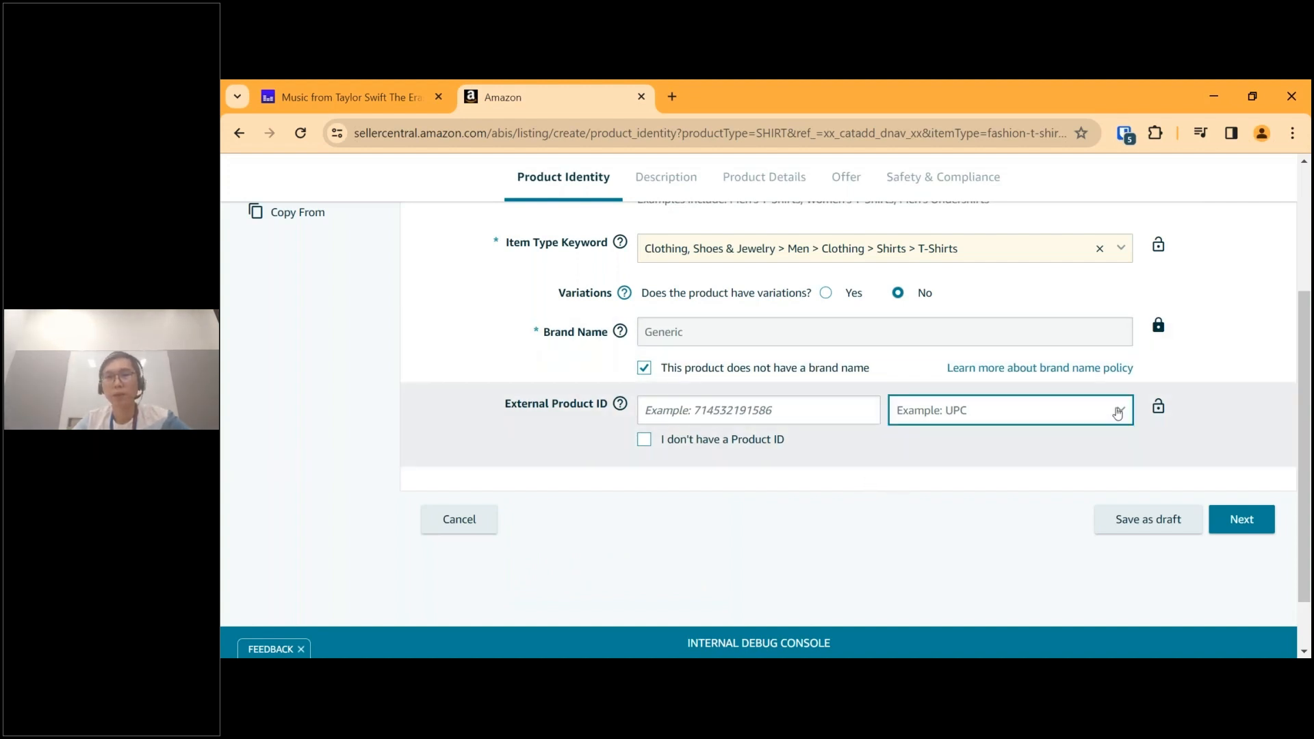
click(1115, 411)
scroll(971, 512, down, 1)
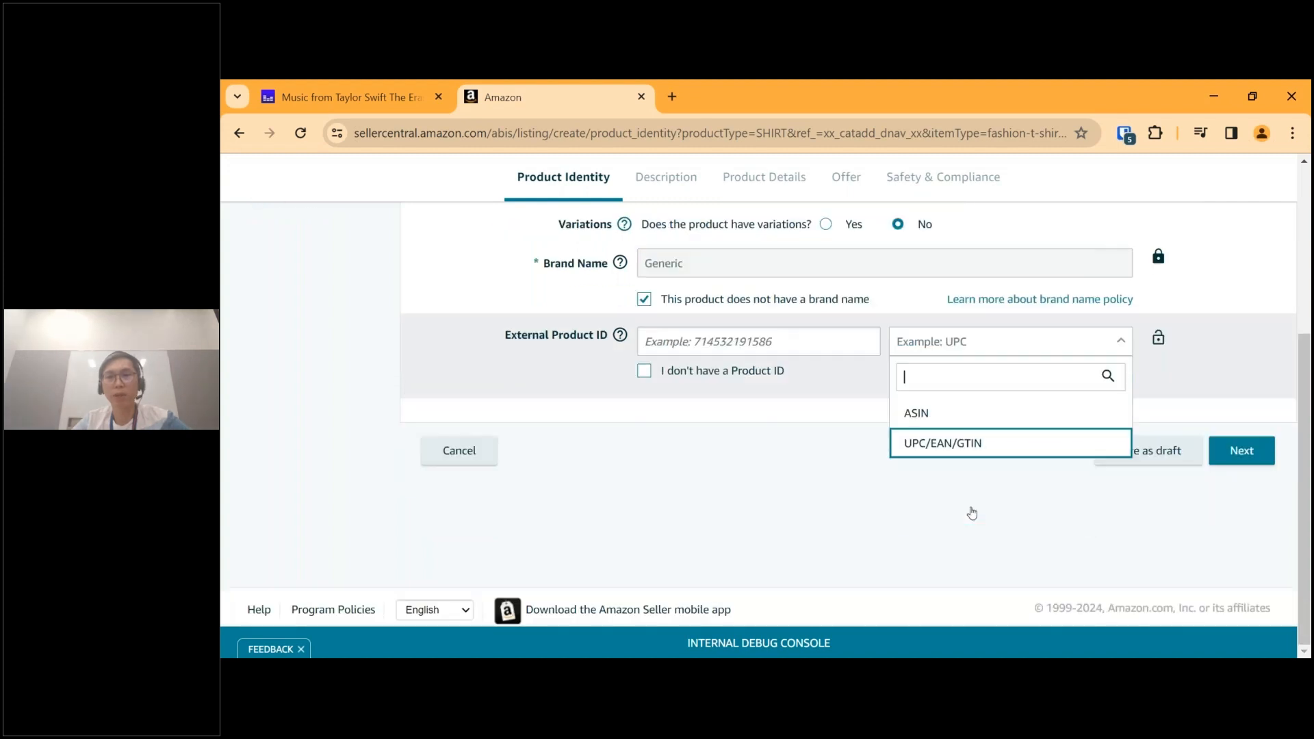
scroll(971, 512, up, 1)
double_click(824, 503)
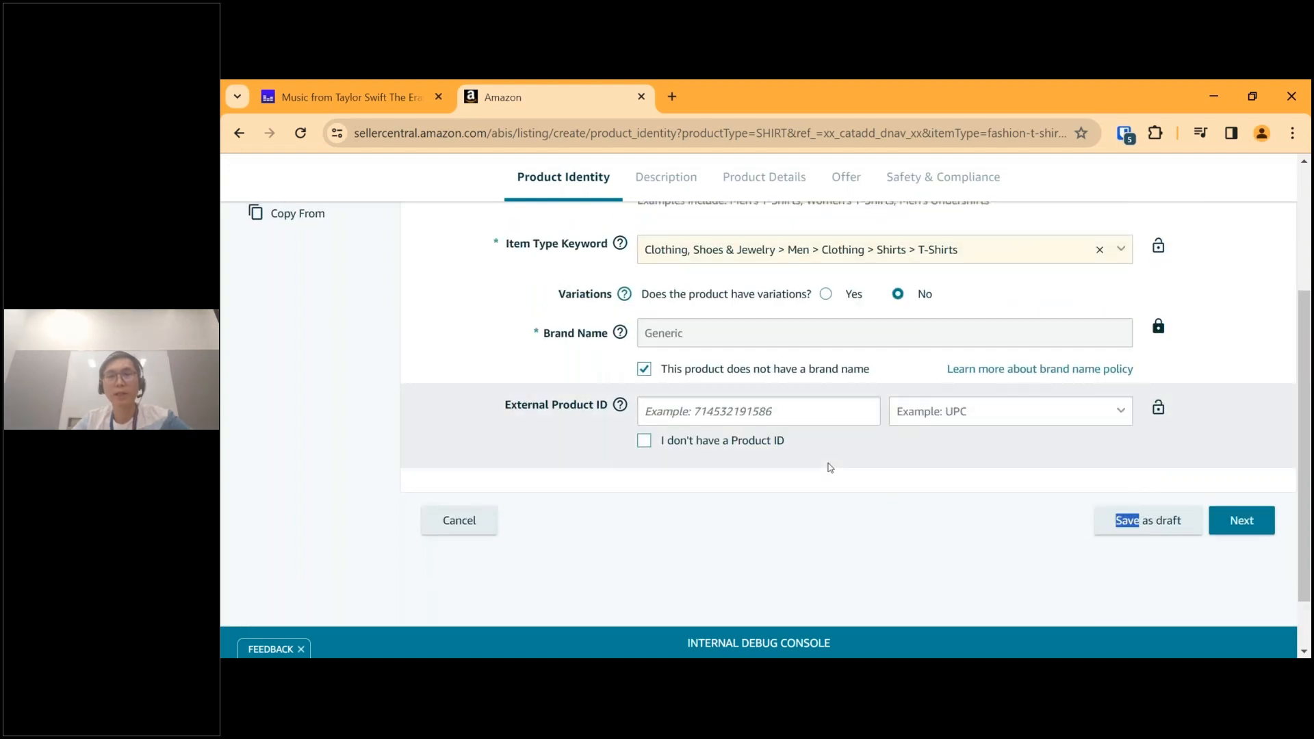
click(830, 468)
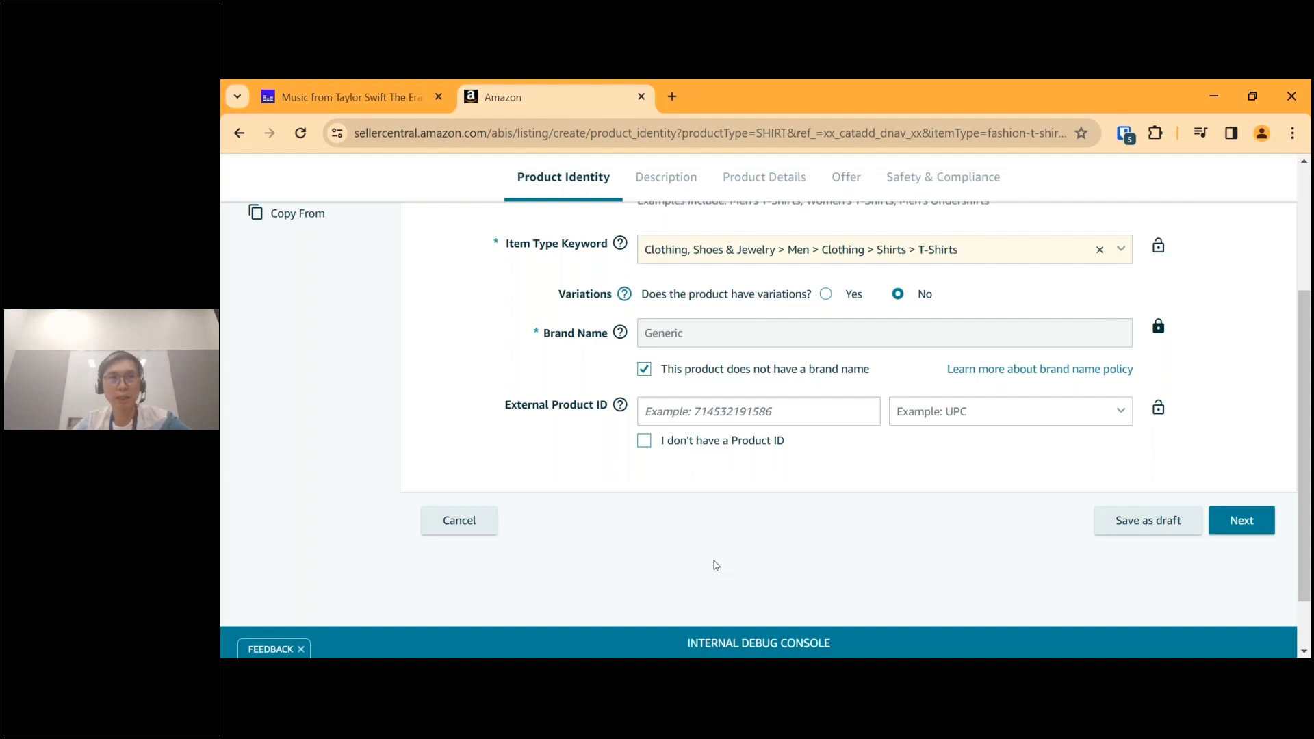
click(644, 442)
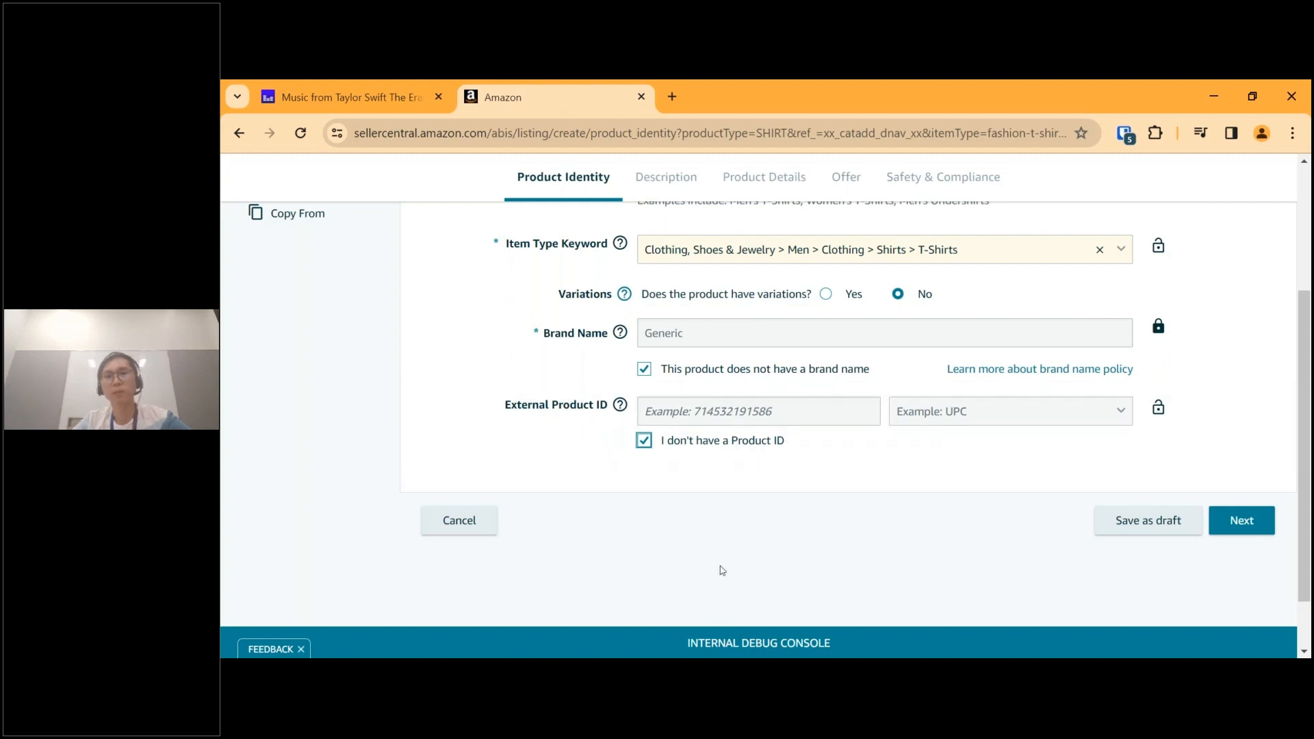
Review the product identity entries and continue to the Description section of the listing.
scroll(721, 570, up, 2)
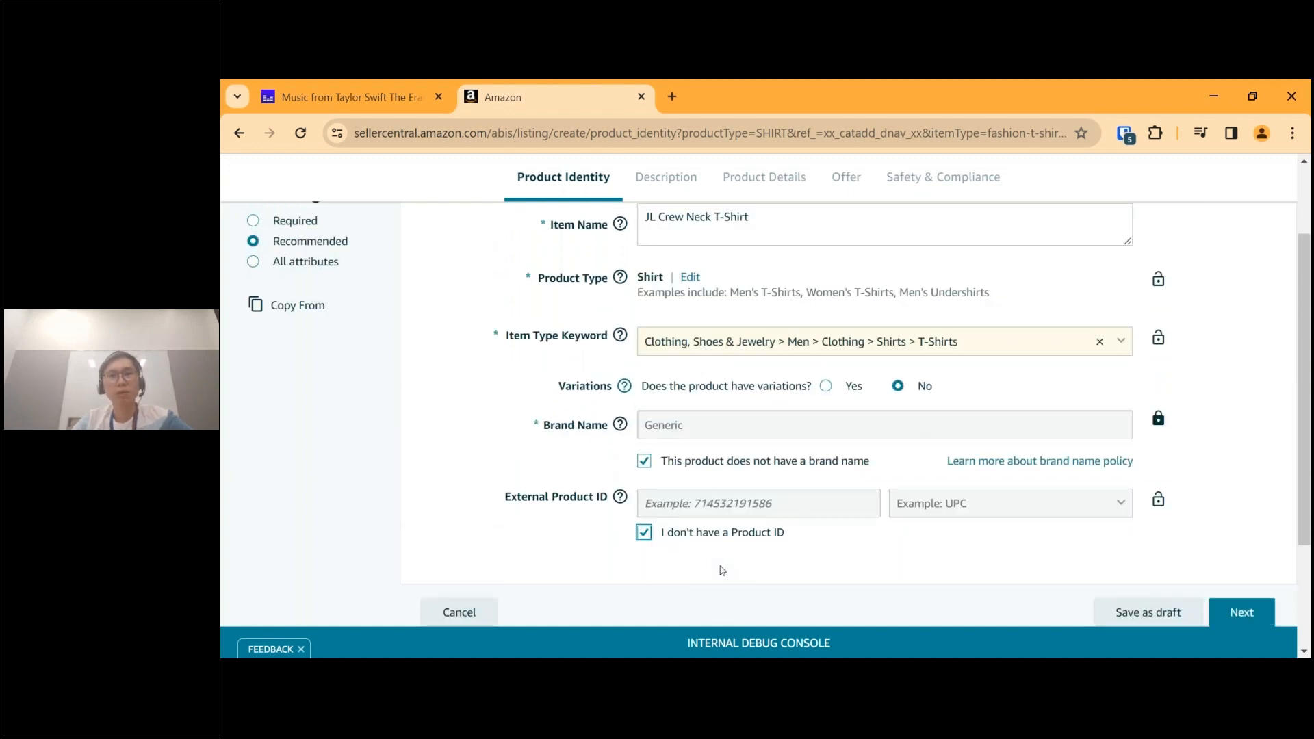
scroll(722, 570, down, 2)
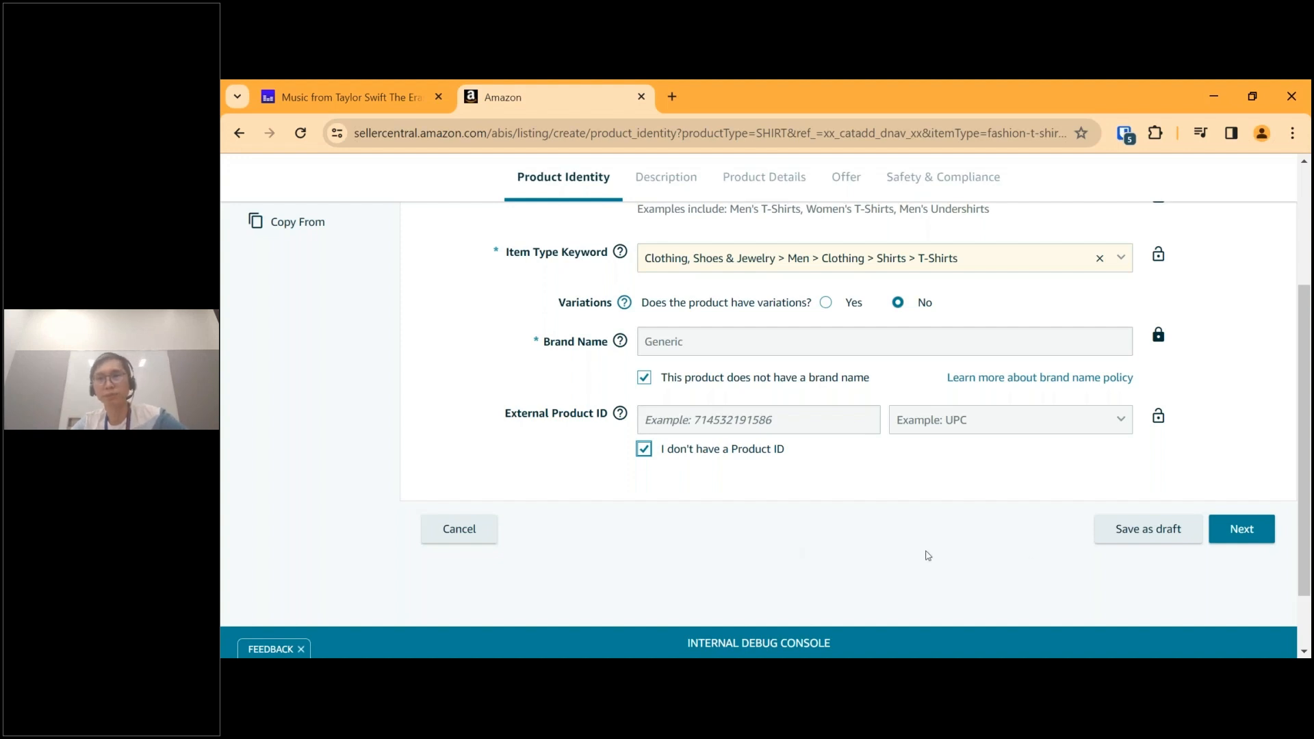
double_click(899, 546)
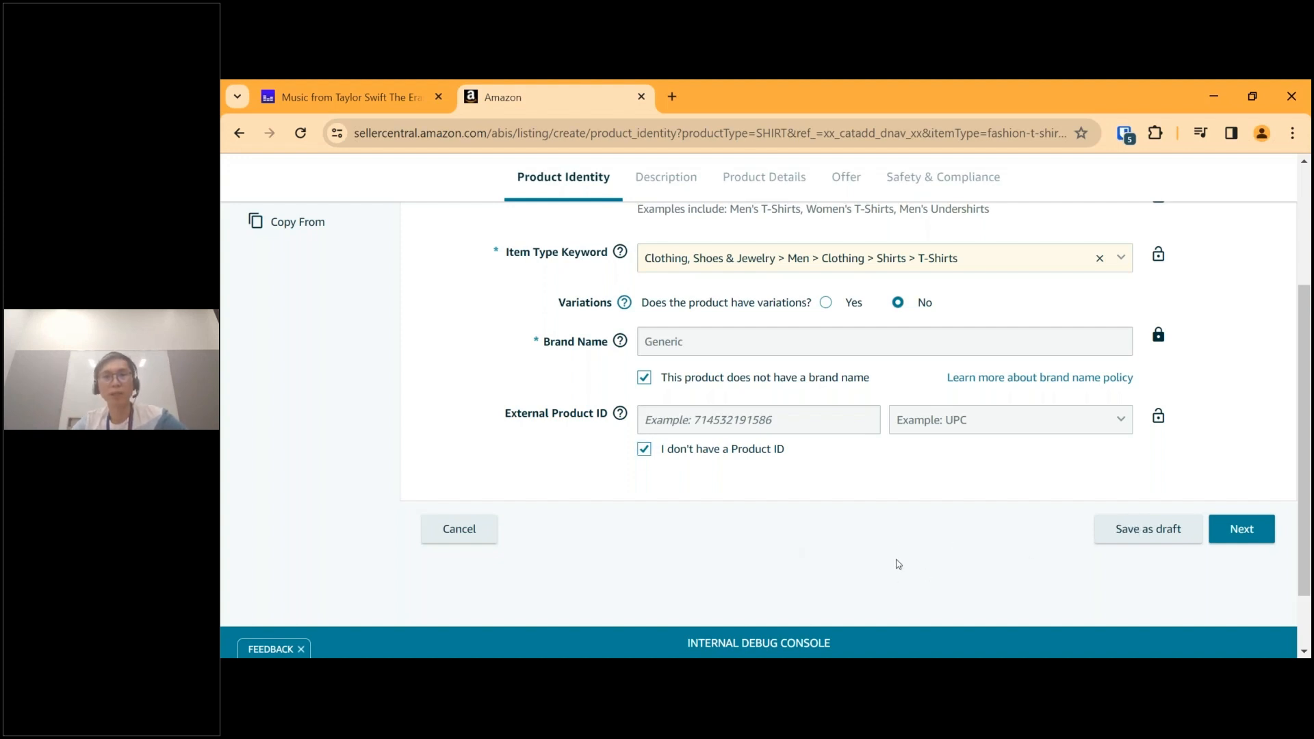
scroll(896, 564, up, 2)
scroll(899, 563, down, 3)
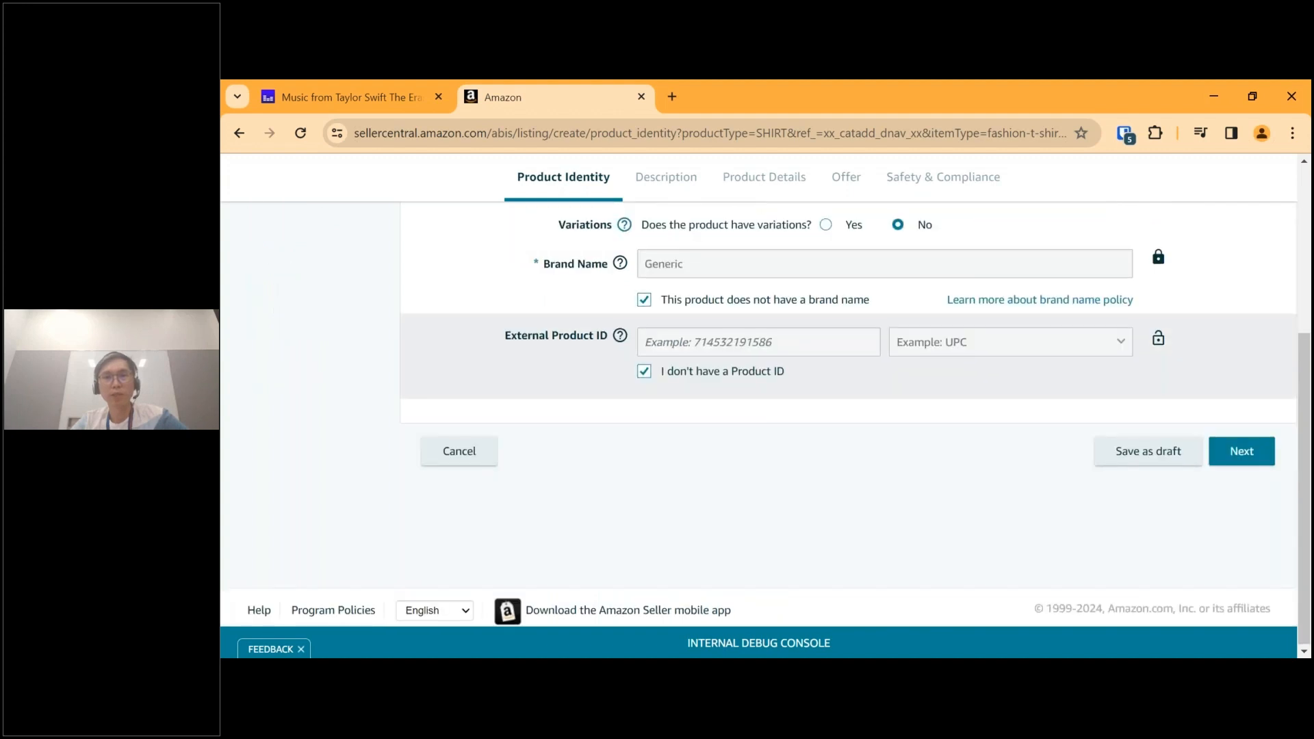
click(1214, 450)
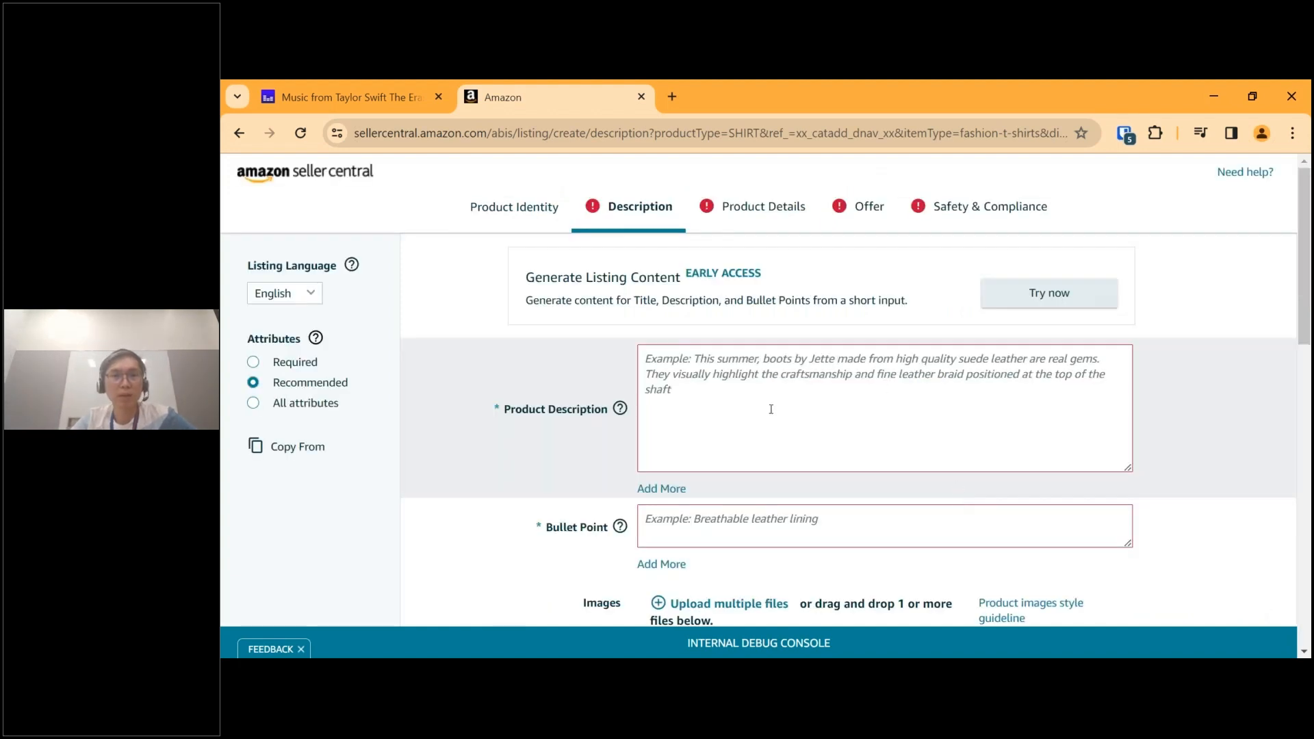
Examine the product description, bullet point and image upload fields of the Description section.
scroll(770, 409, down, 2)
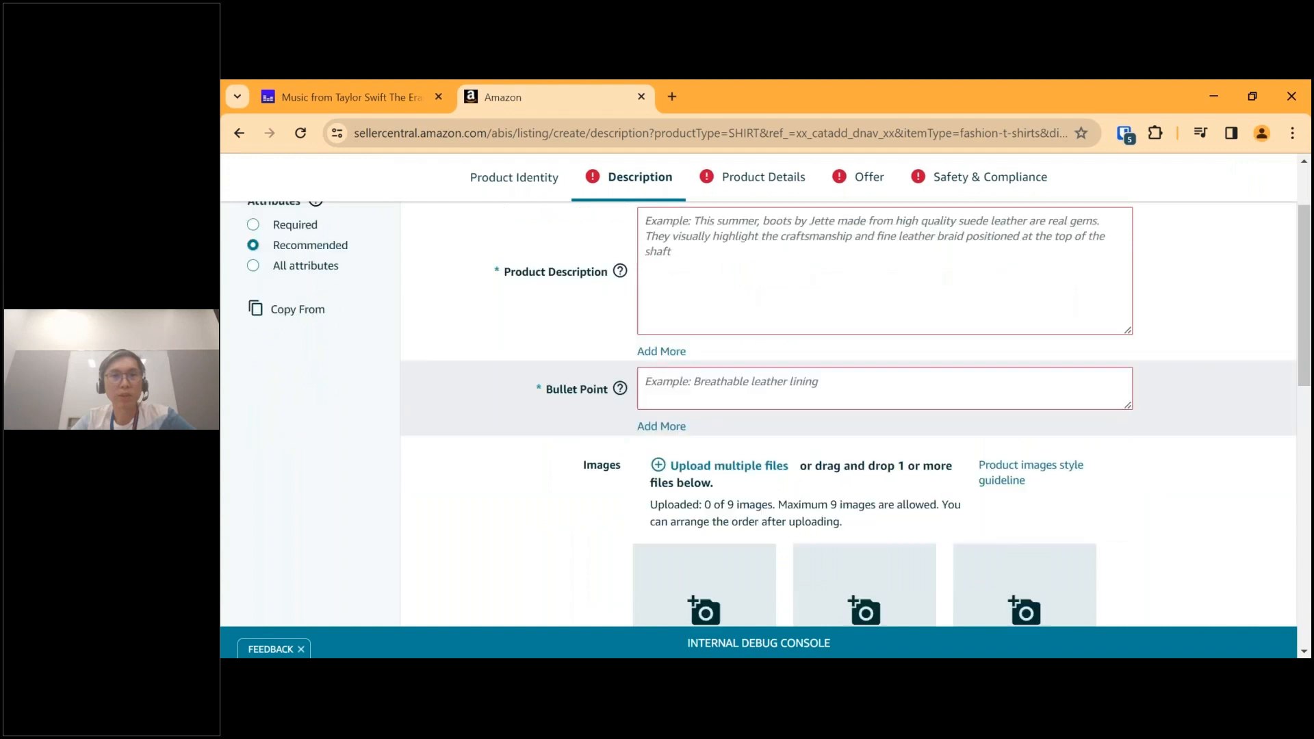
scroll(771, 409, up, 2)
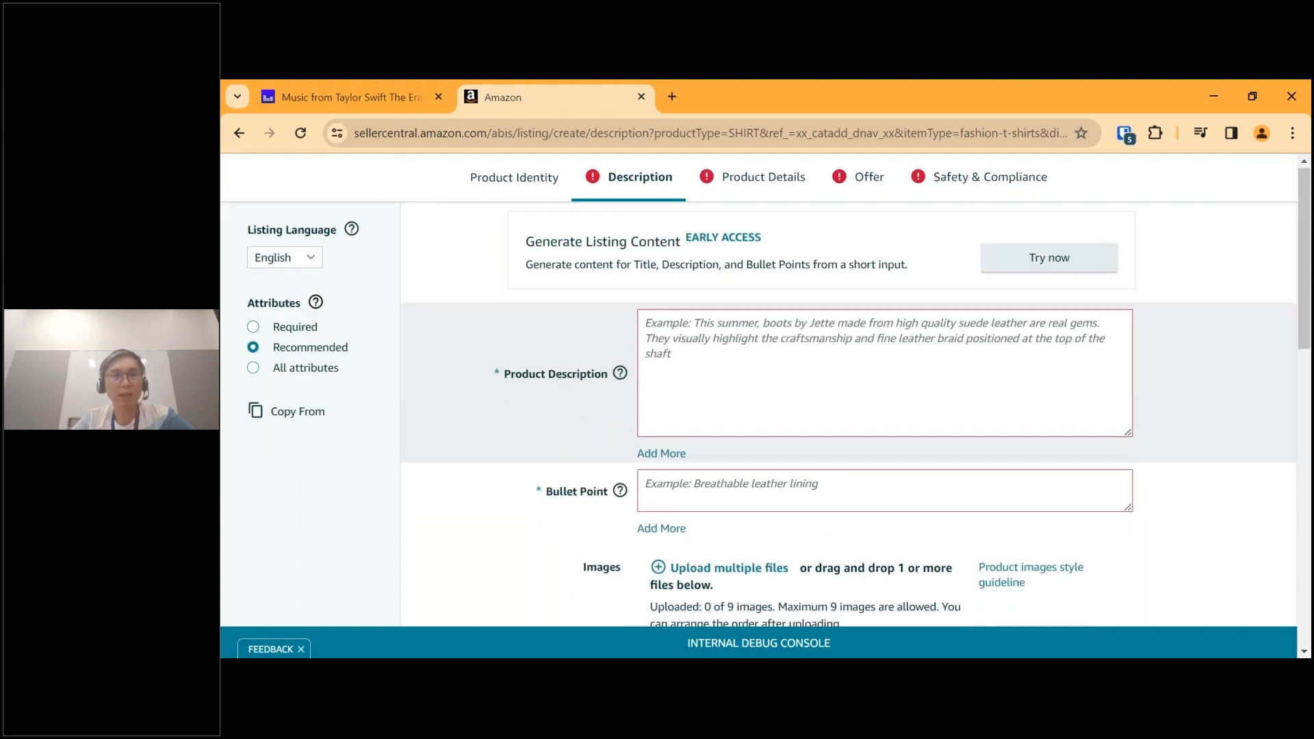
scroll(625, 465, down, 1)
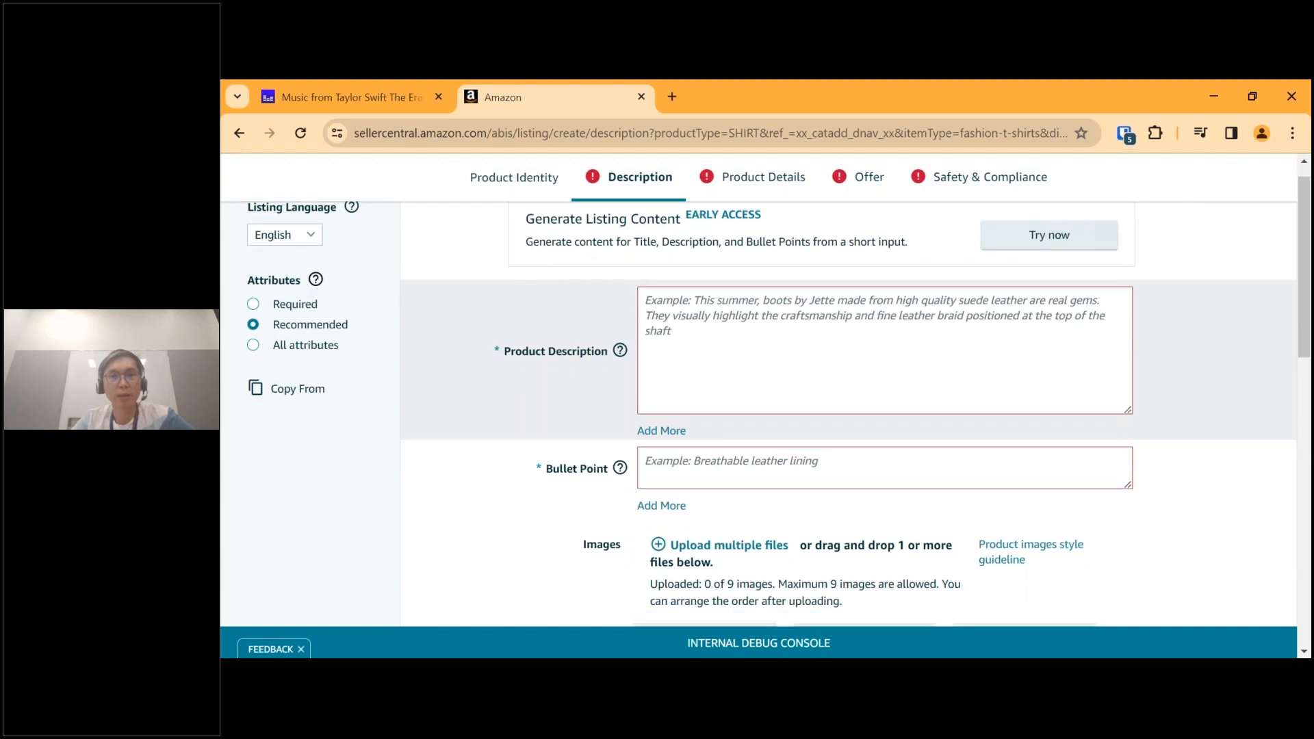
mouse_move(621, 464)
click(828, 313)
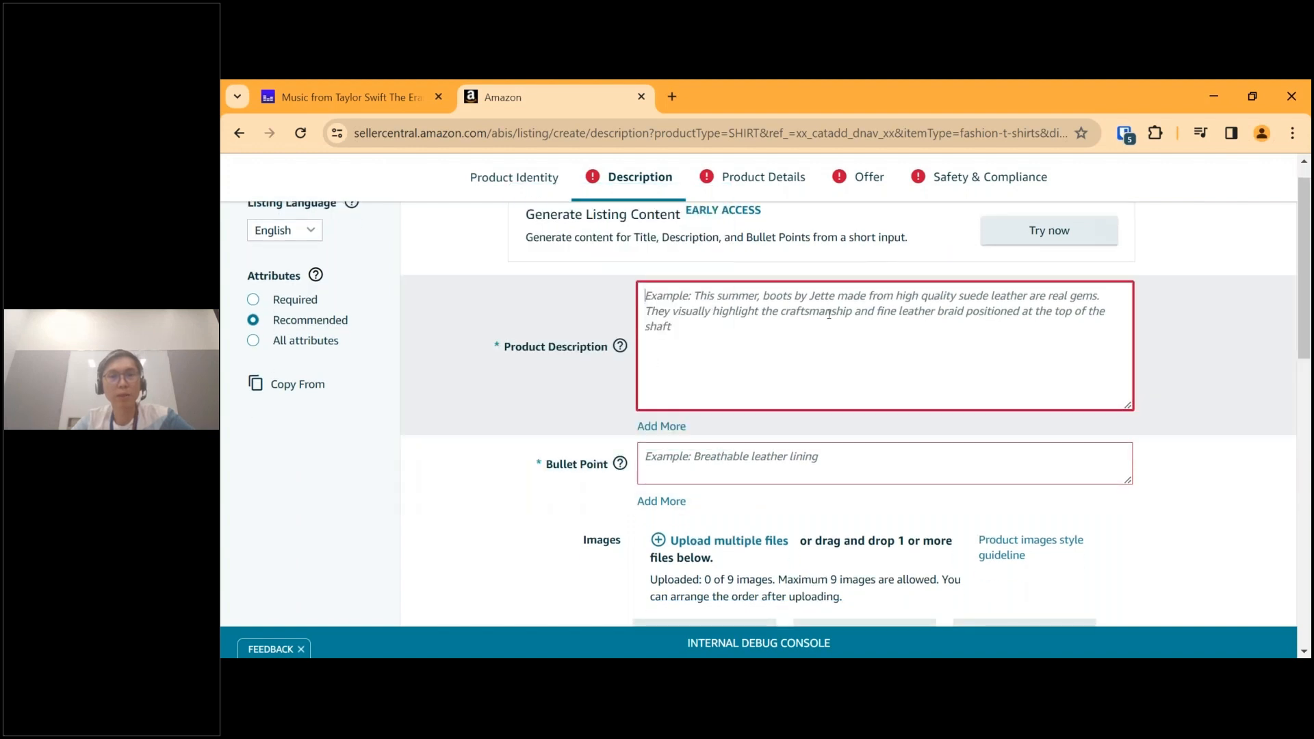
scroll(829, 313, down, 5)
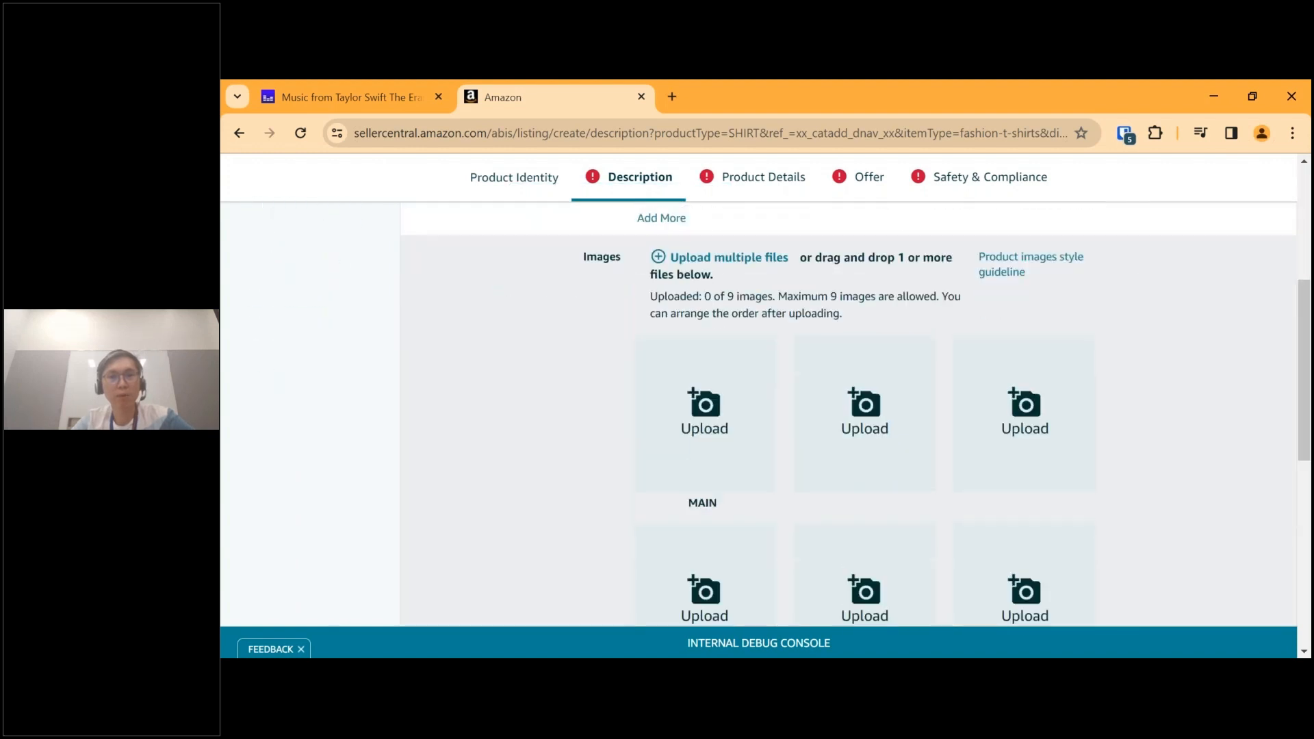
scroll(828, 313, up, 5)
scroll(828, 313, down, 8)
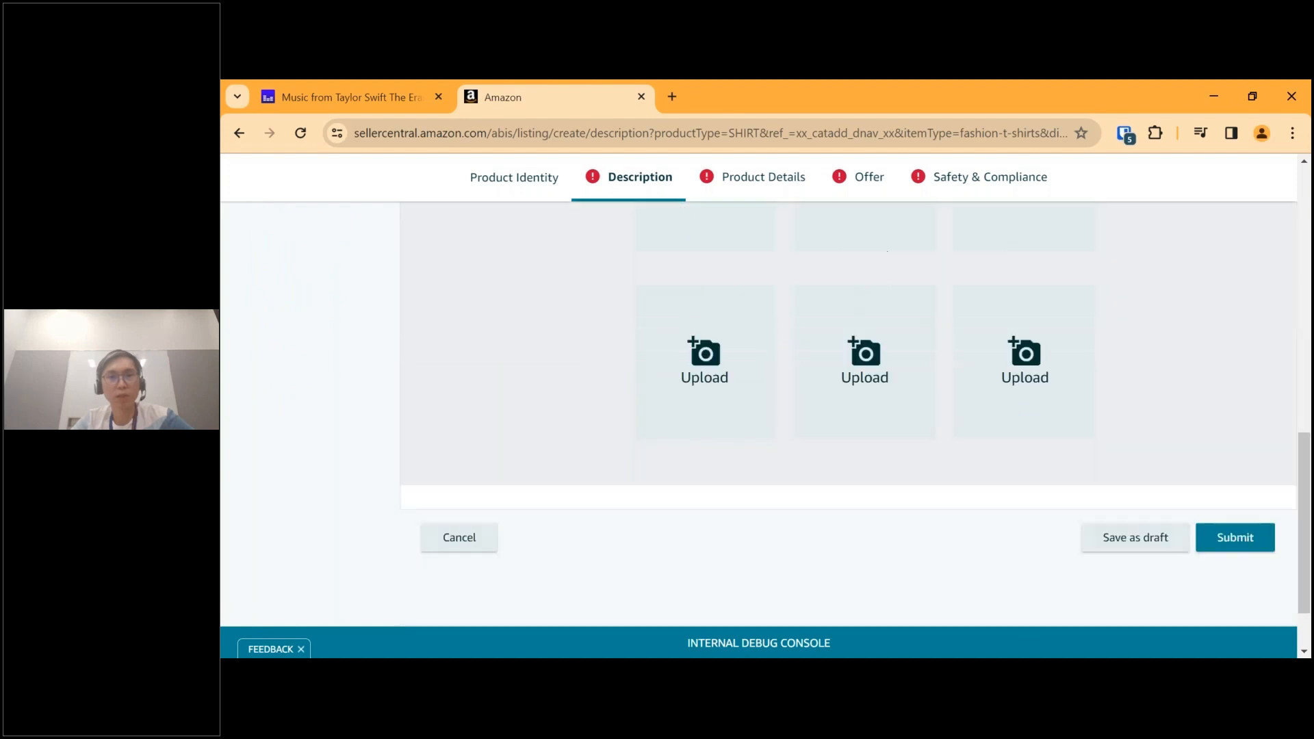
scroll(780, 411, up, 10)
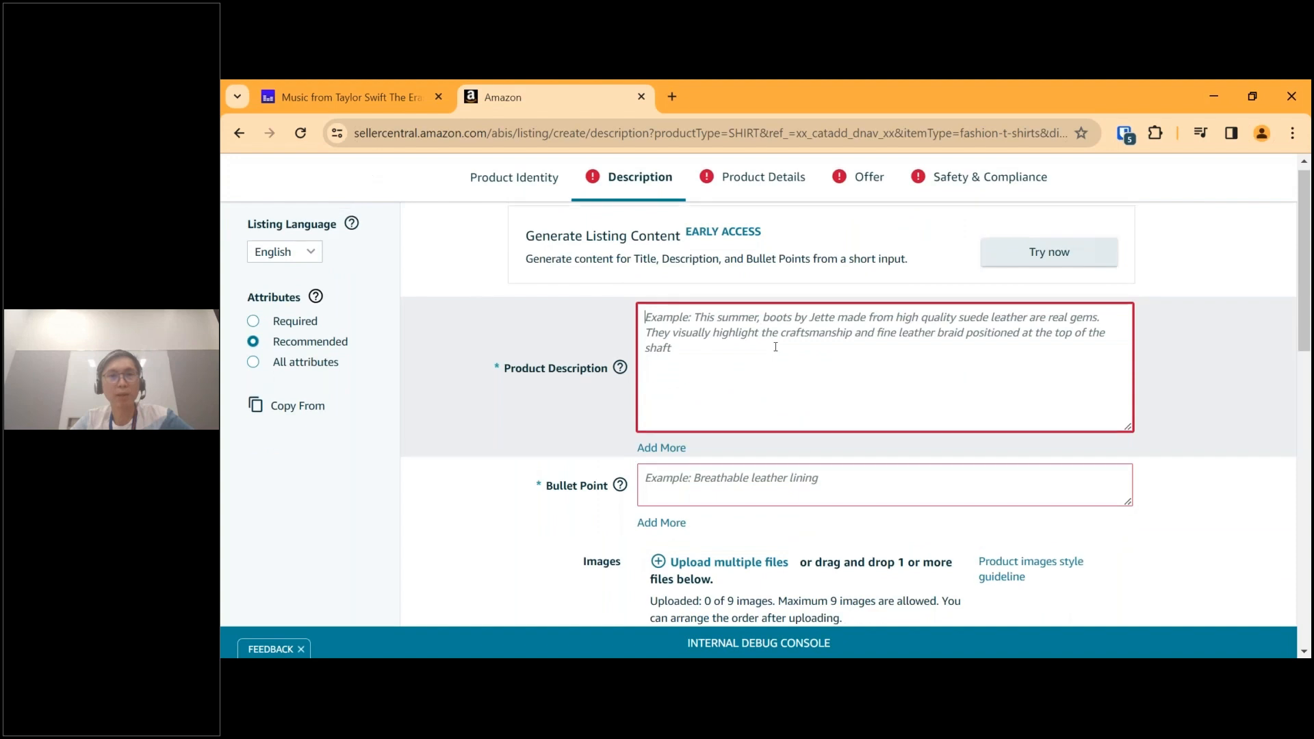
Enter "this is a test descriptions for demo purposes" as the product description.
click(732, 394)
text(thi)
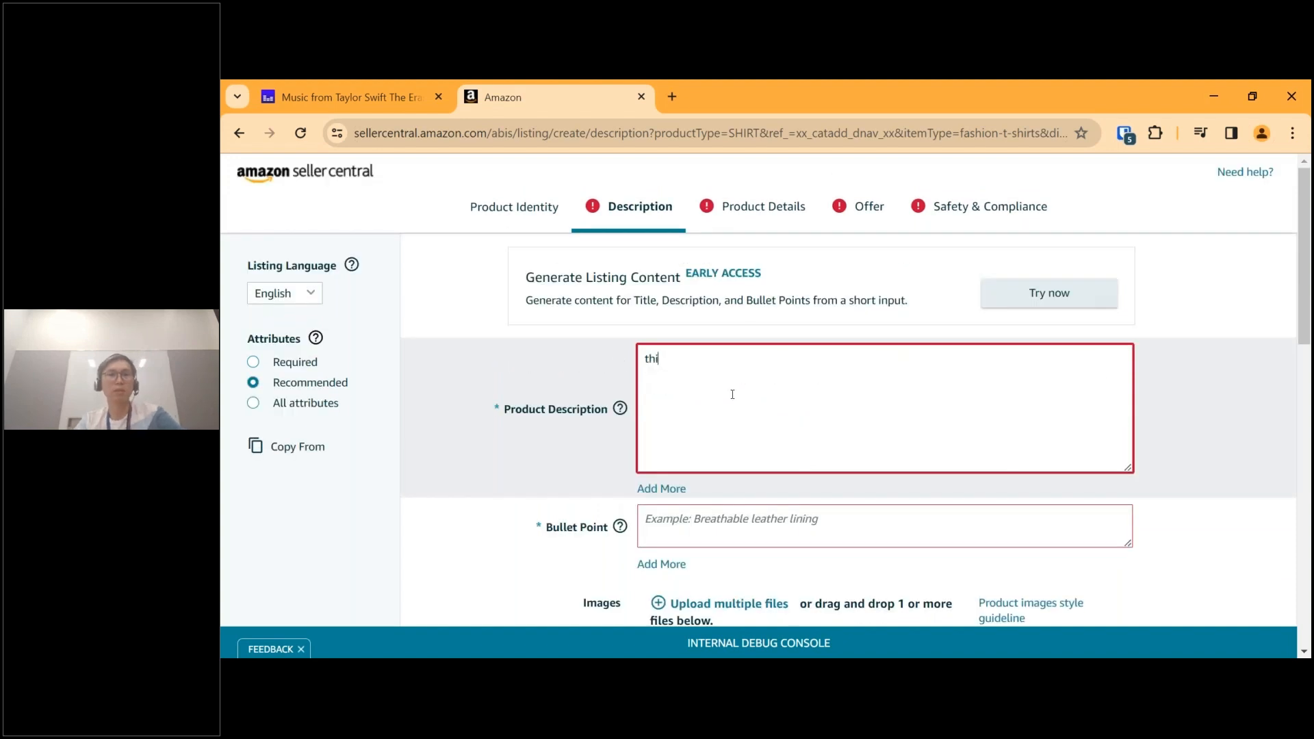
text(s i)
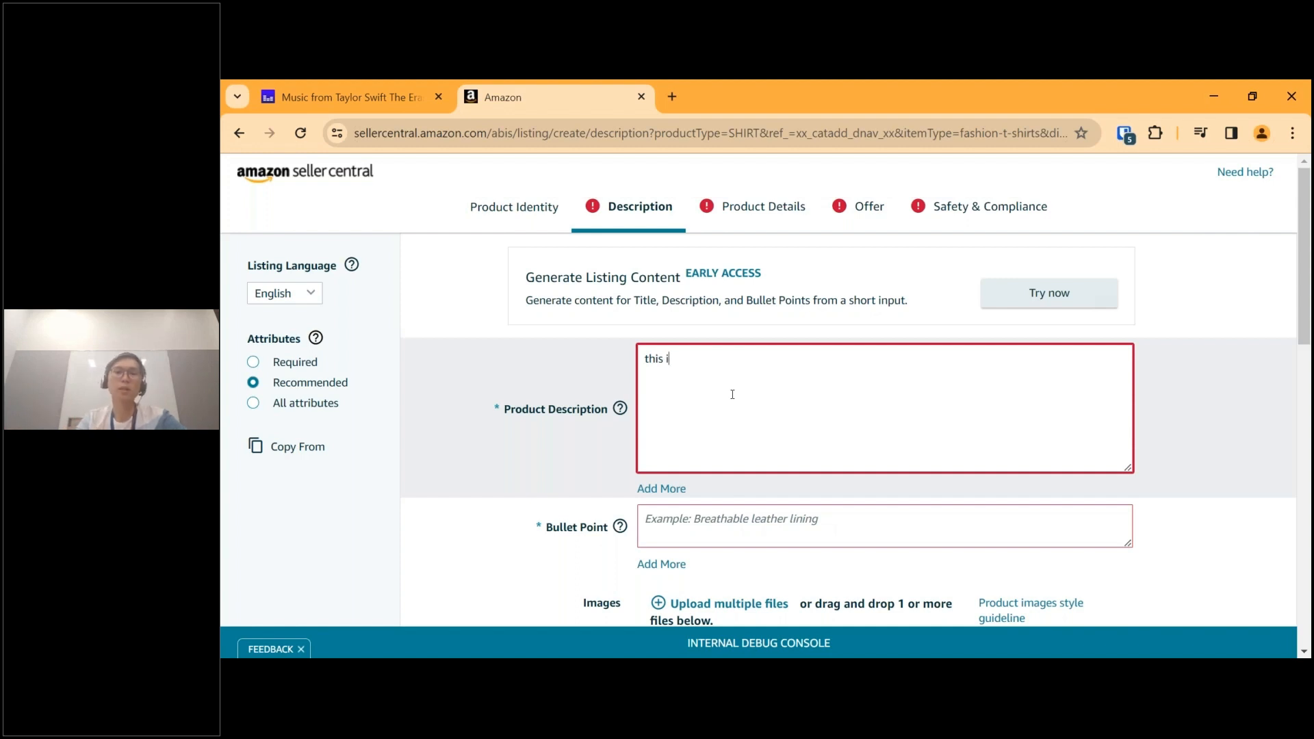
text(s a test de)
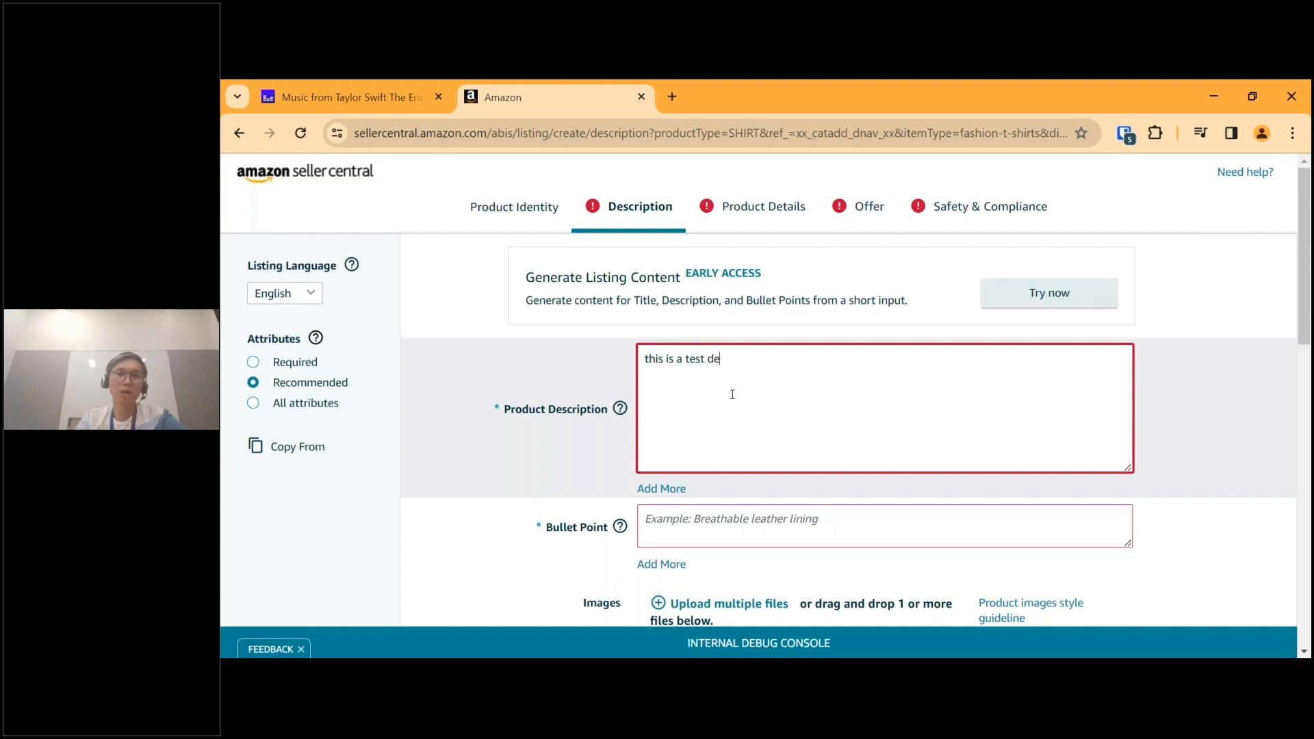
text(scrip)
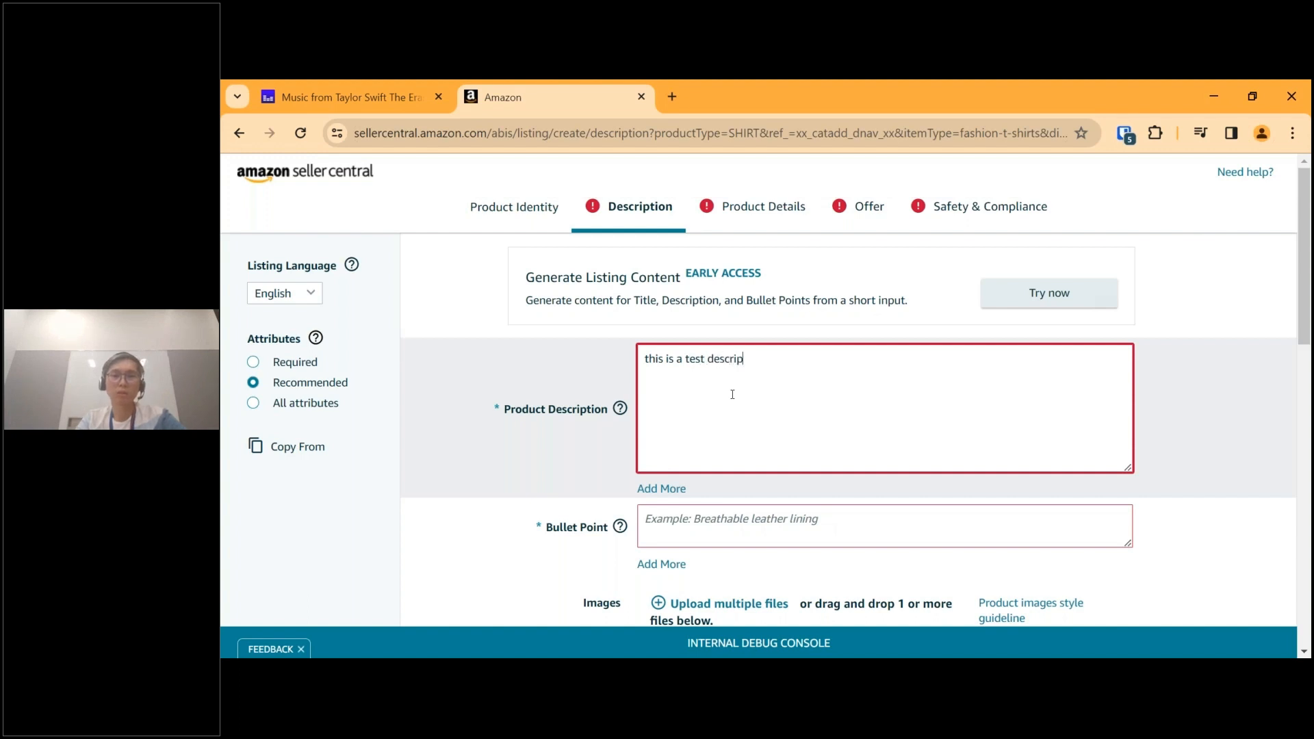
text(tions for dem)
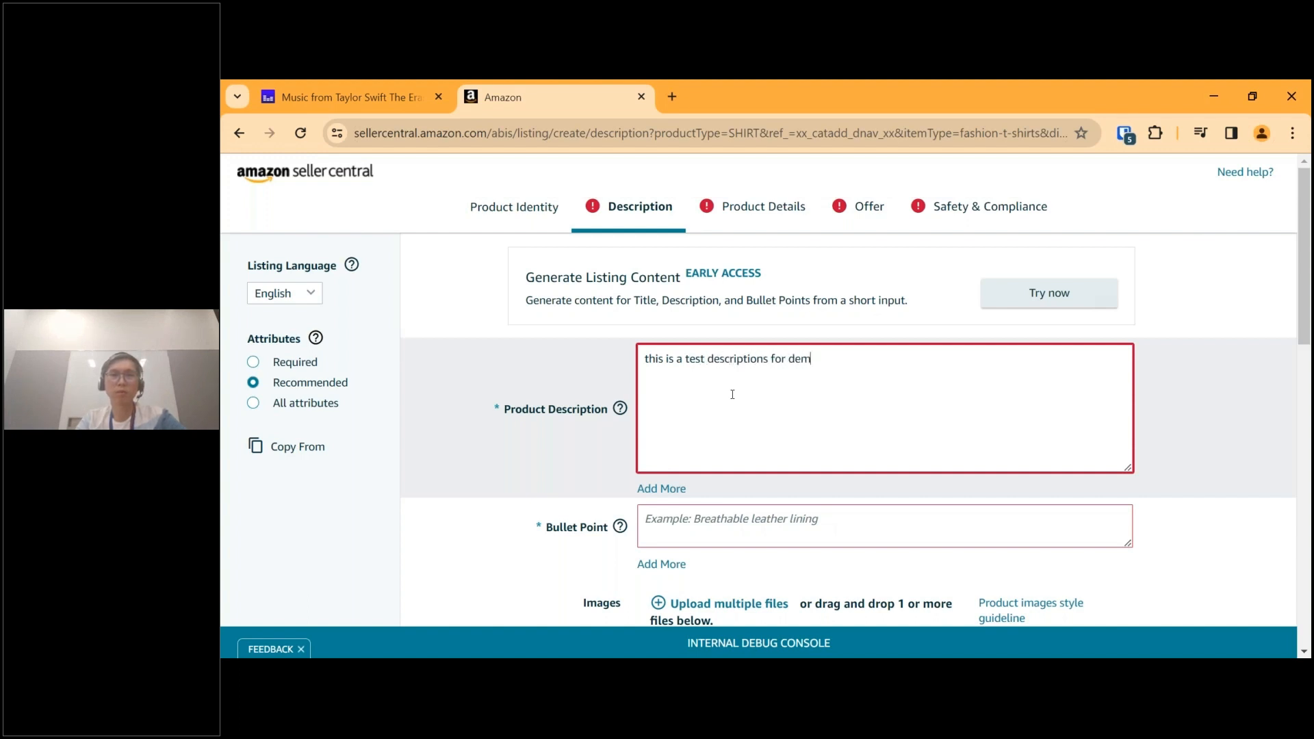
text(o purposes)
drag(868, 359, 645, 364)
key(ctrl+c)
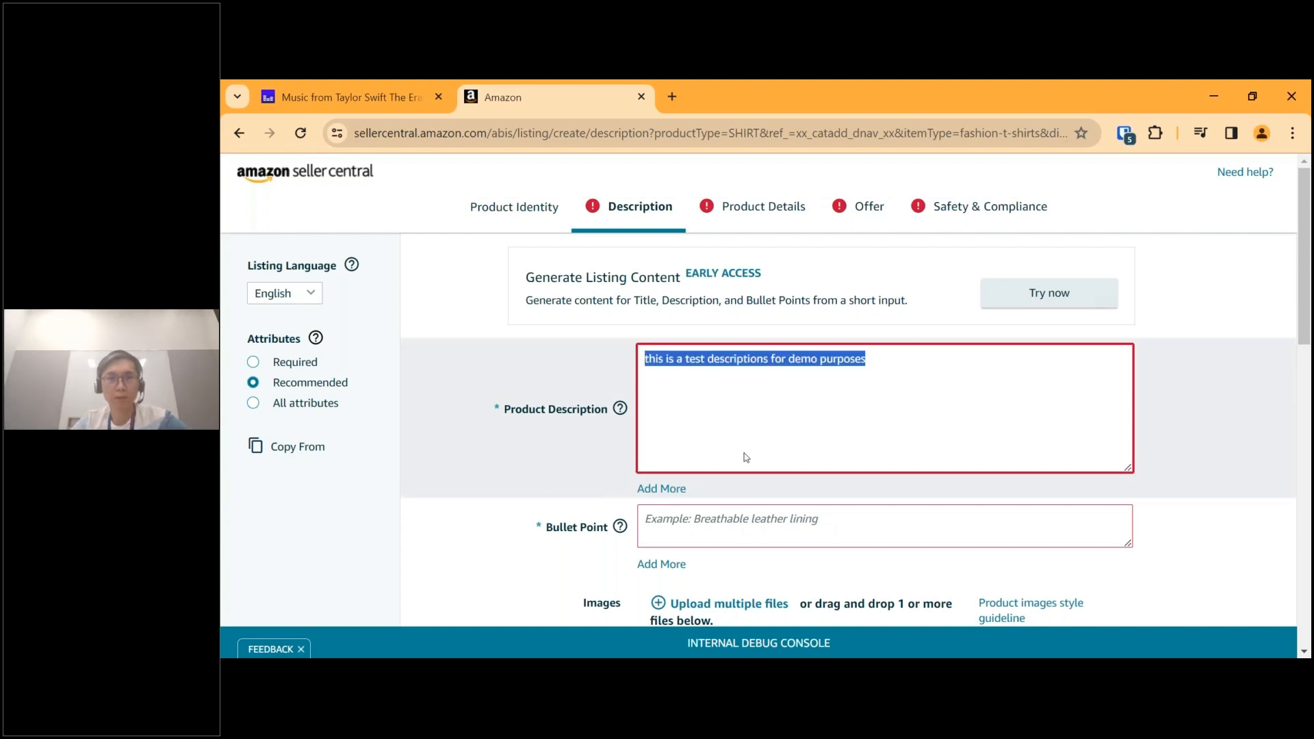
click(860, 461)
scroll(849, 492, down, 2)
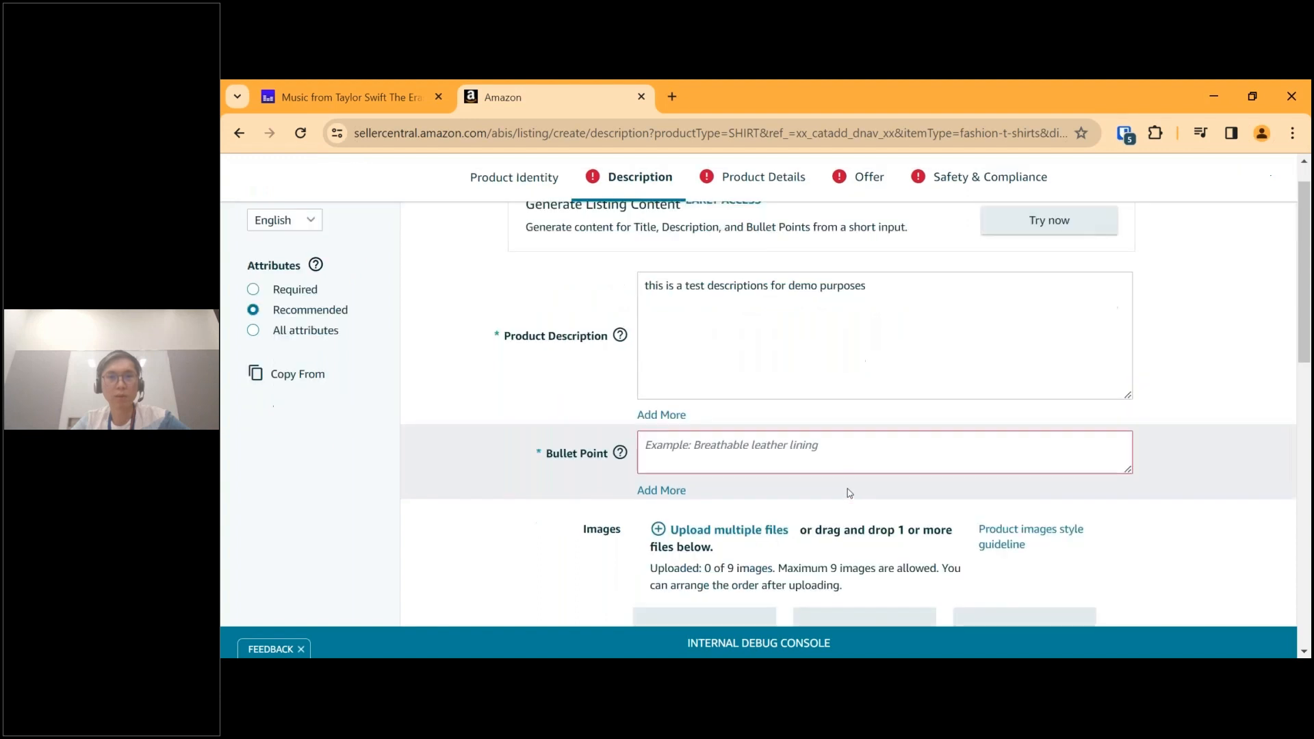
Enter "this is a test bullet points for demo purposes" as the first bullet point, reusing the product description text.
mouse_move(623, 280)
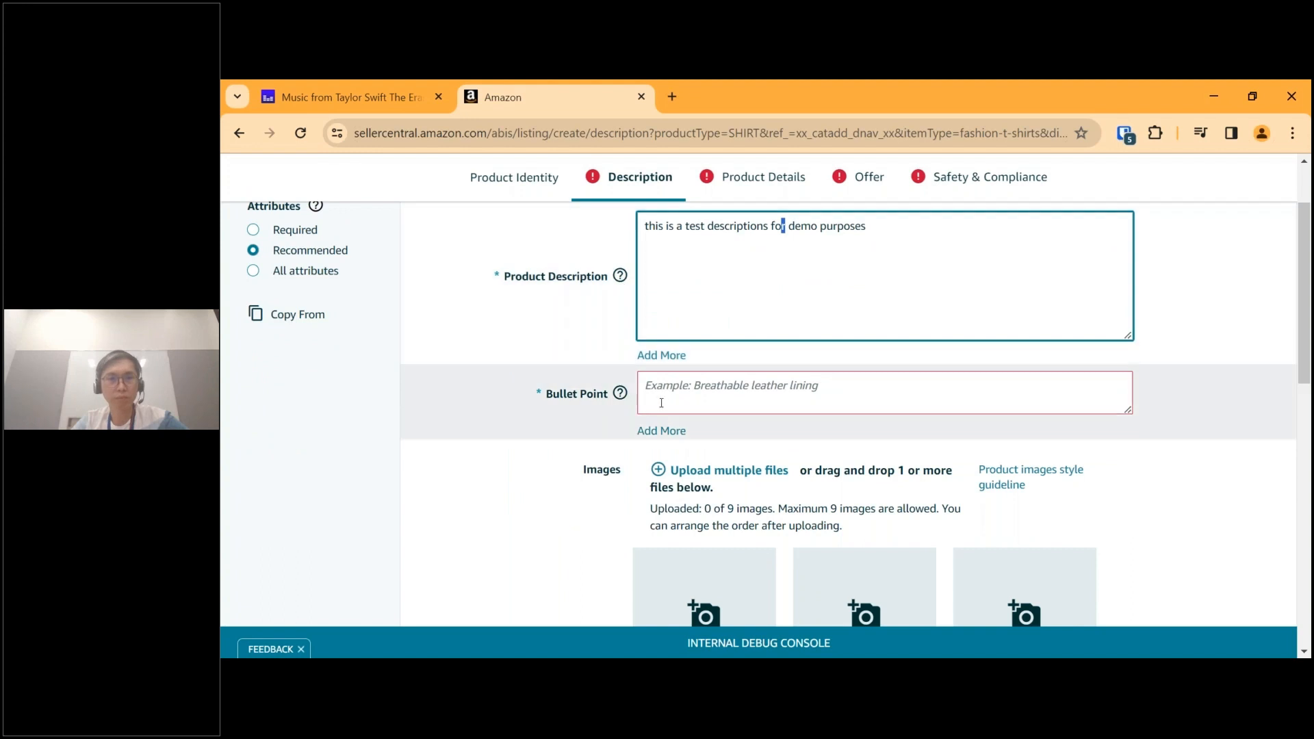
click(663, 396)
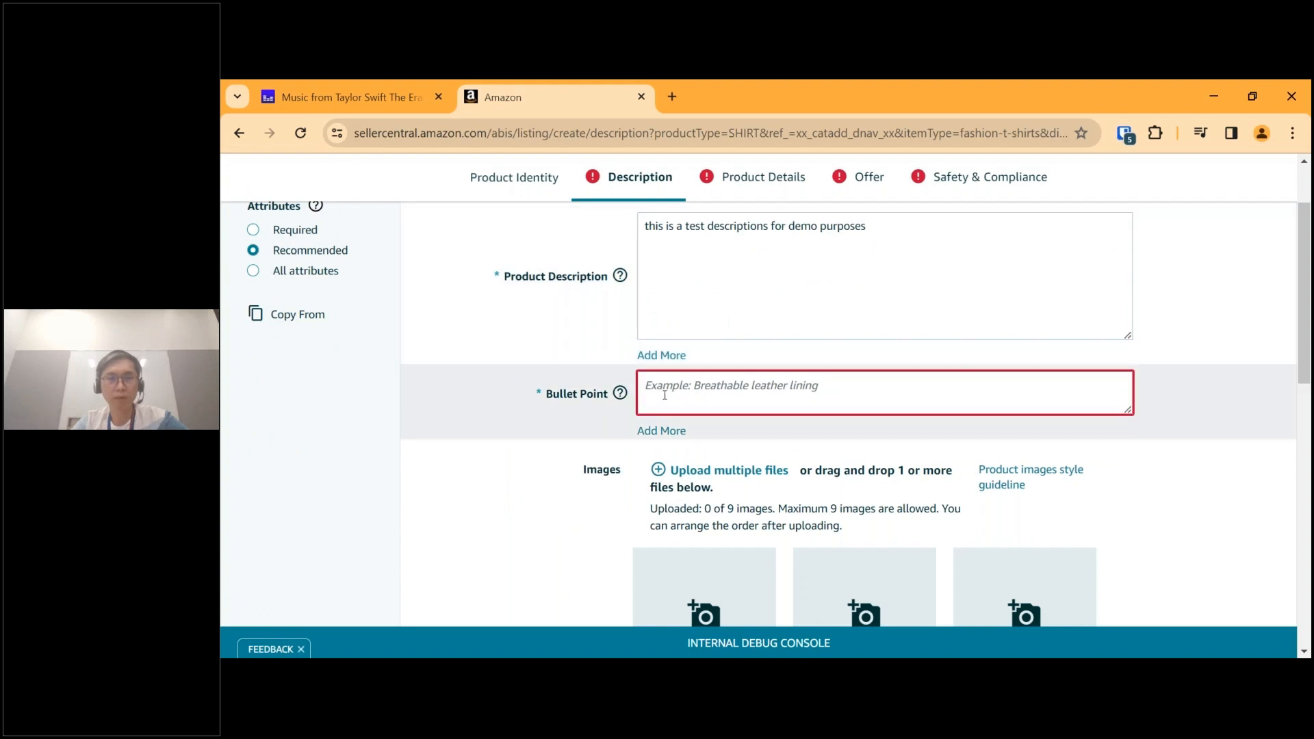
key(ctrl+v)
double_click(707, 388)
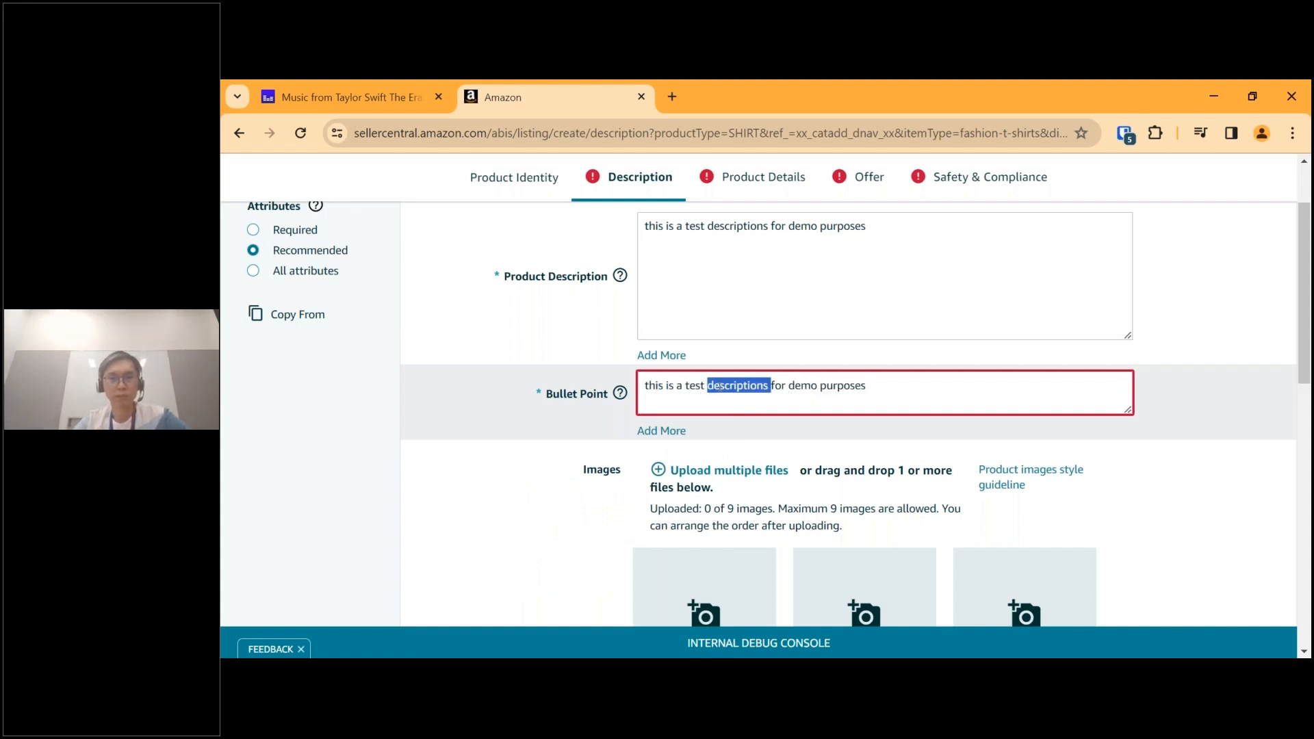
text(bullet points)
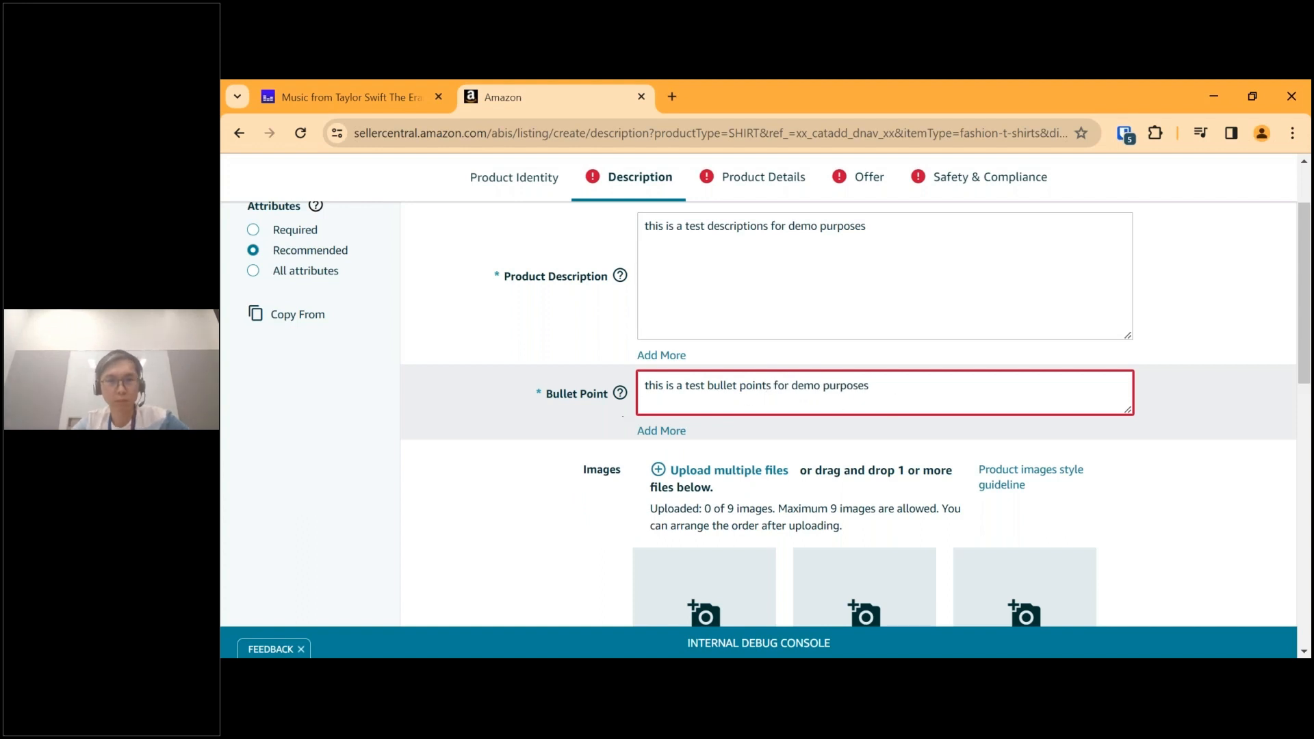
Add a second bullet point with the same text, "this is a test bullet points for demo purposes".
drag(873, 386, 643, 386)
key(ctrl+c)
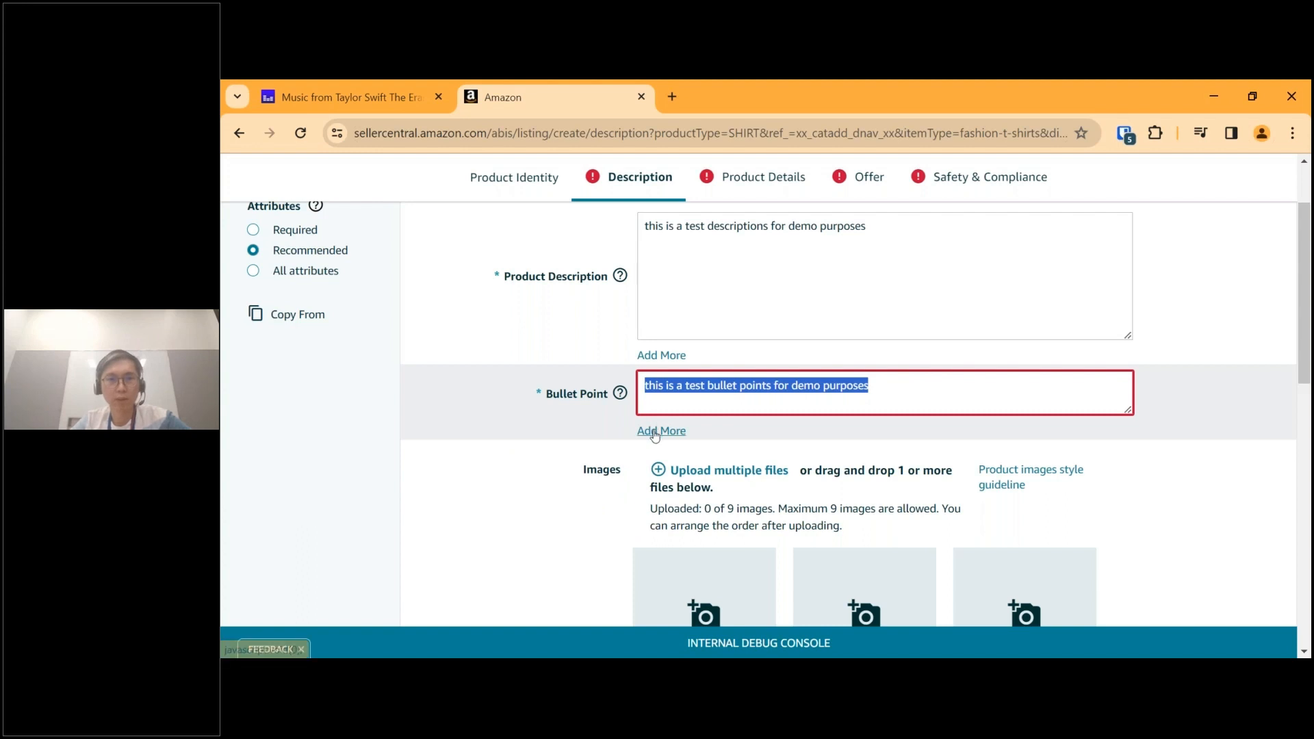
click(686, 431)
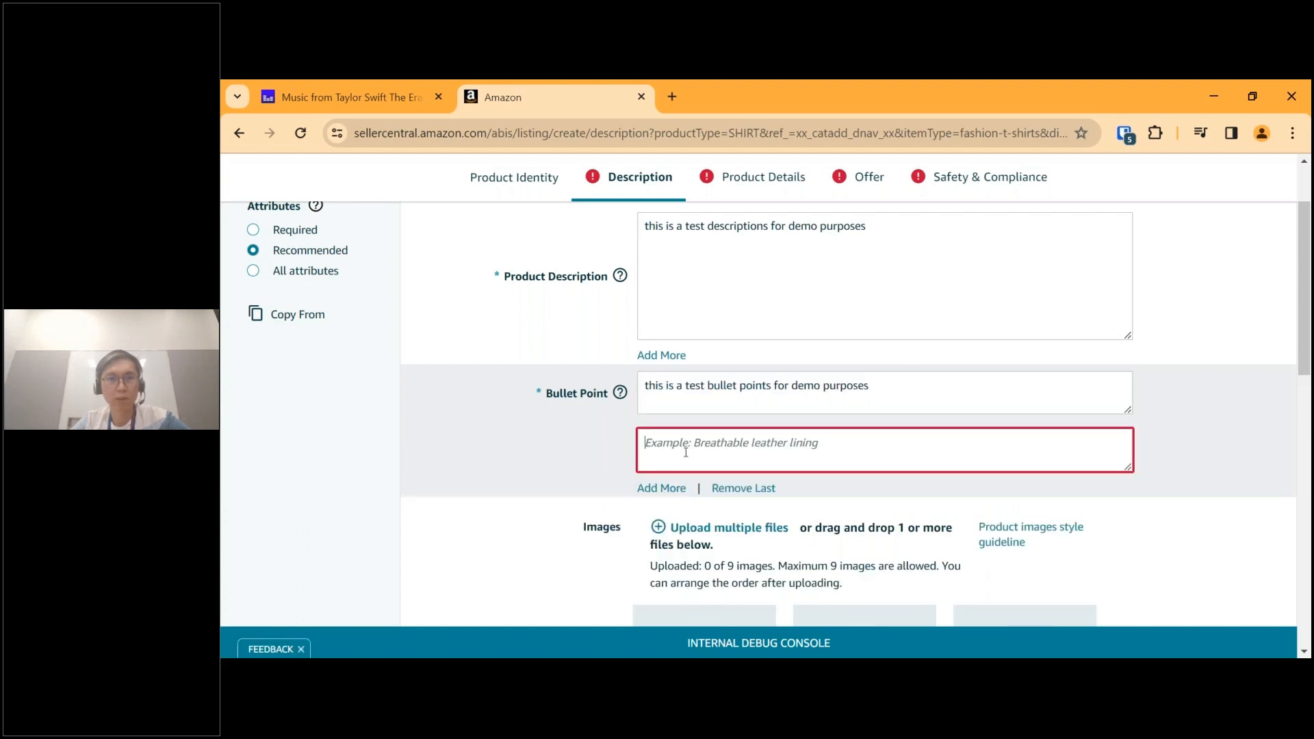
key(ctrl+v)
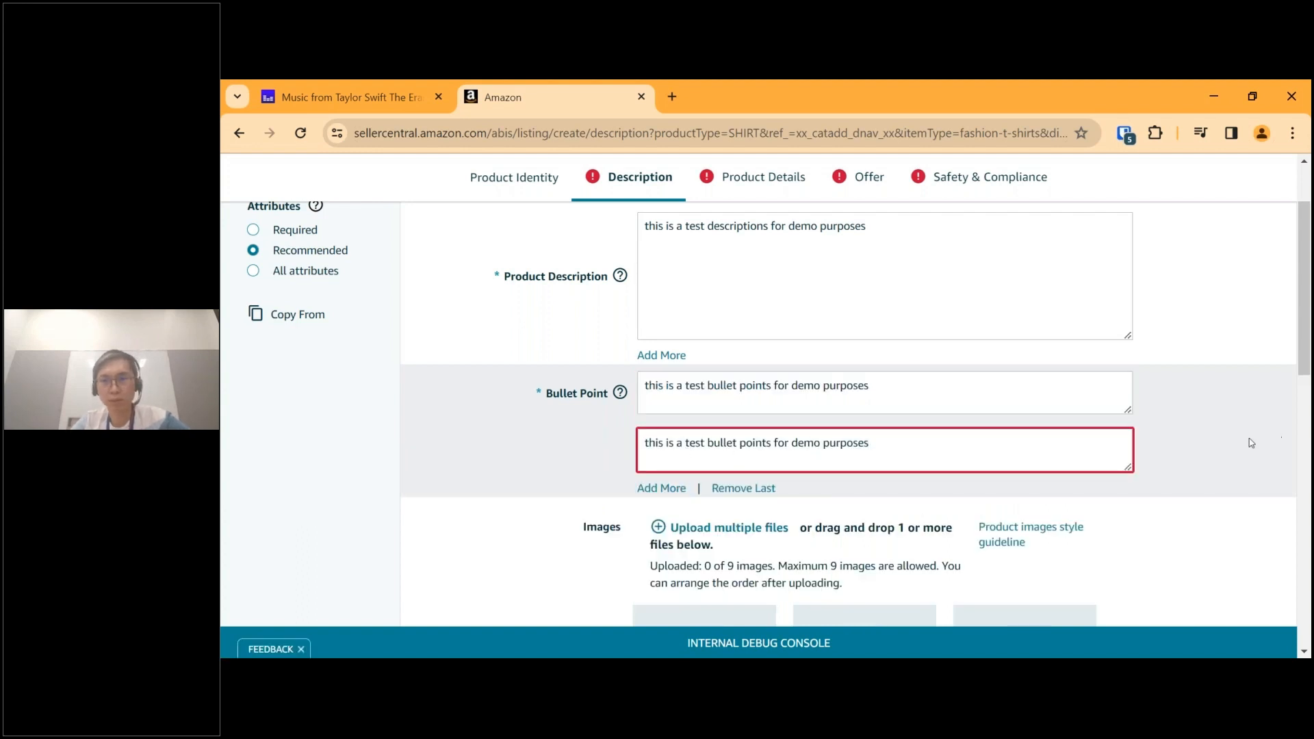
click(1213, 475)
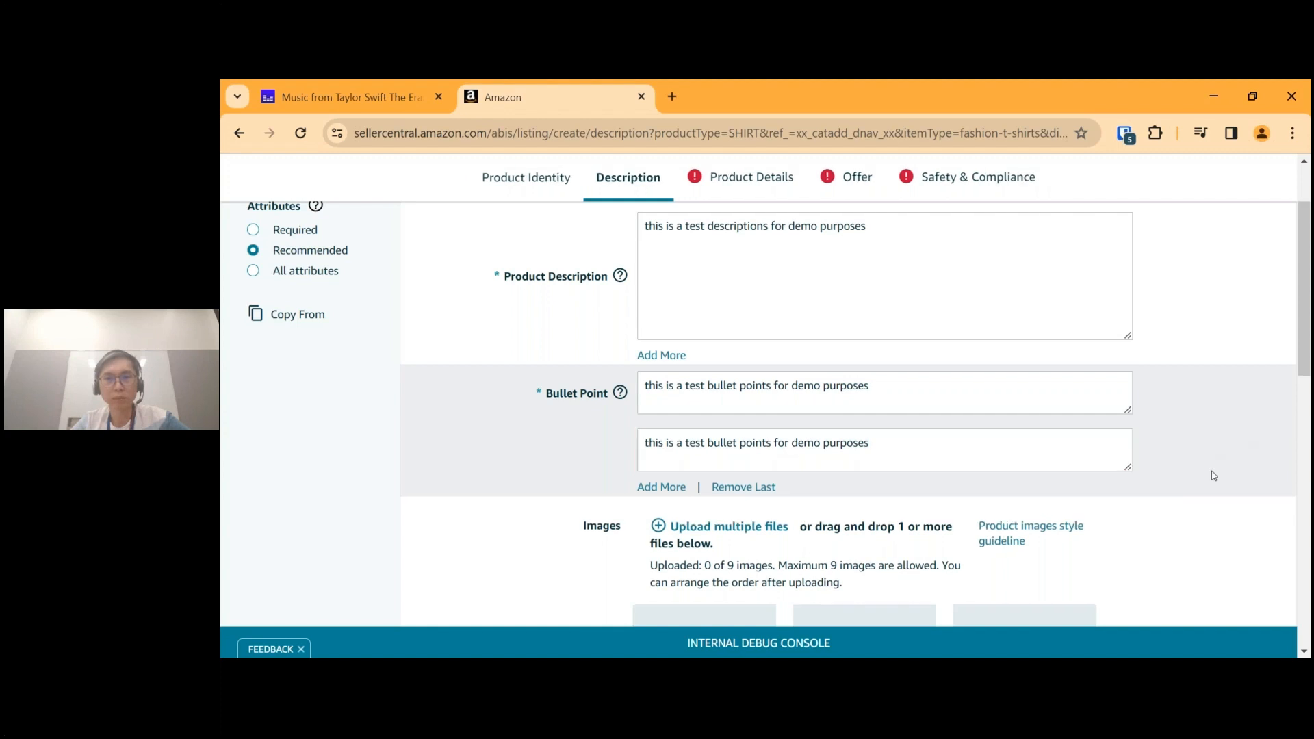
Upload the white T-shirt picture with the amazon logo as the MAIN product image.
scroll(1213, 476, down, 3)
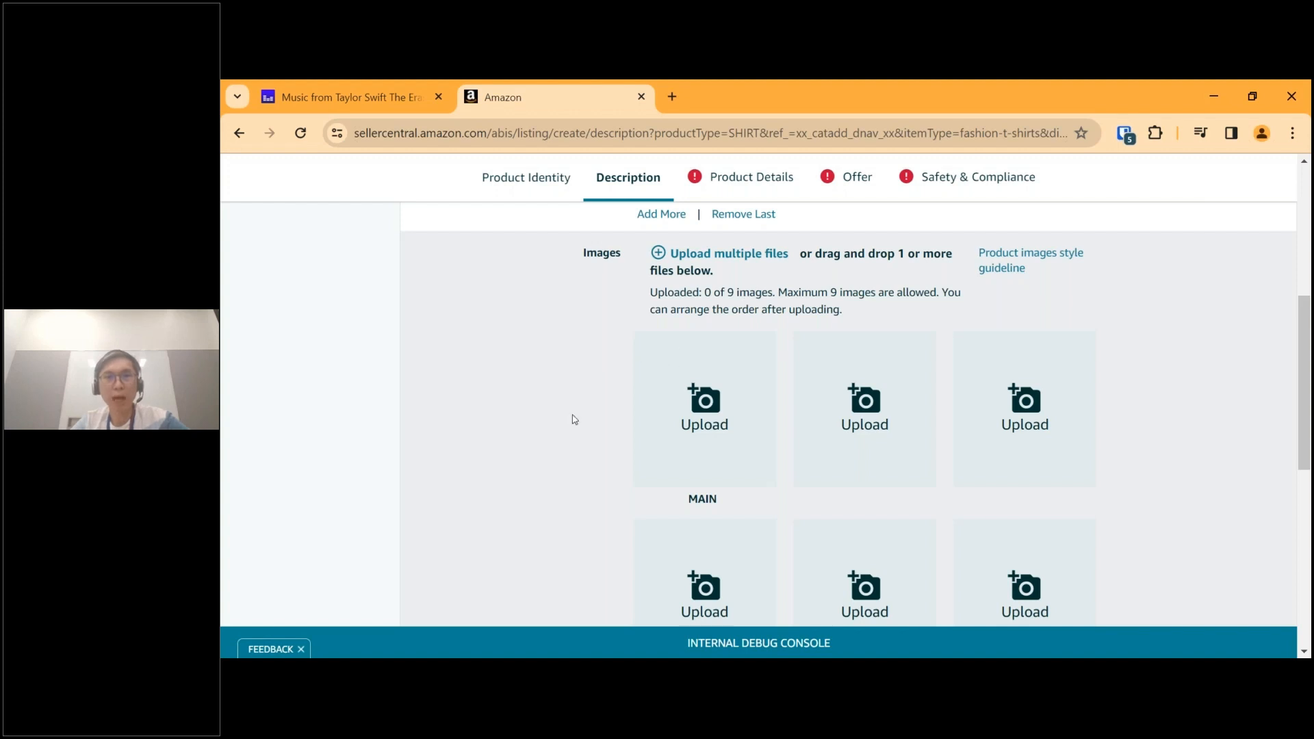
scroll(573, 419, down, 5)
scroll(573, 419, up, 3)
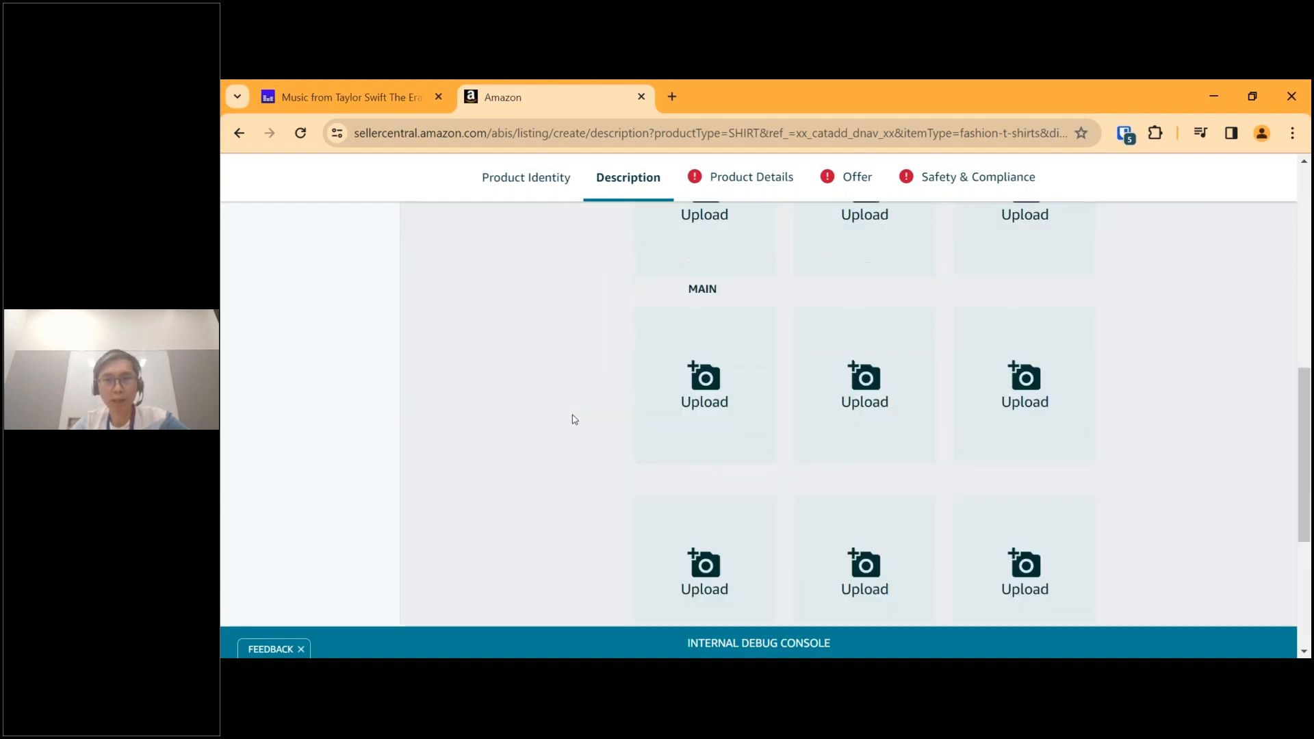
scroll(574, 419, up, 5)
scroll(704, 441, down, 2)
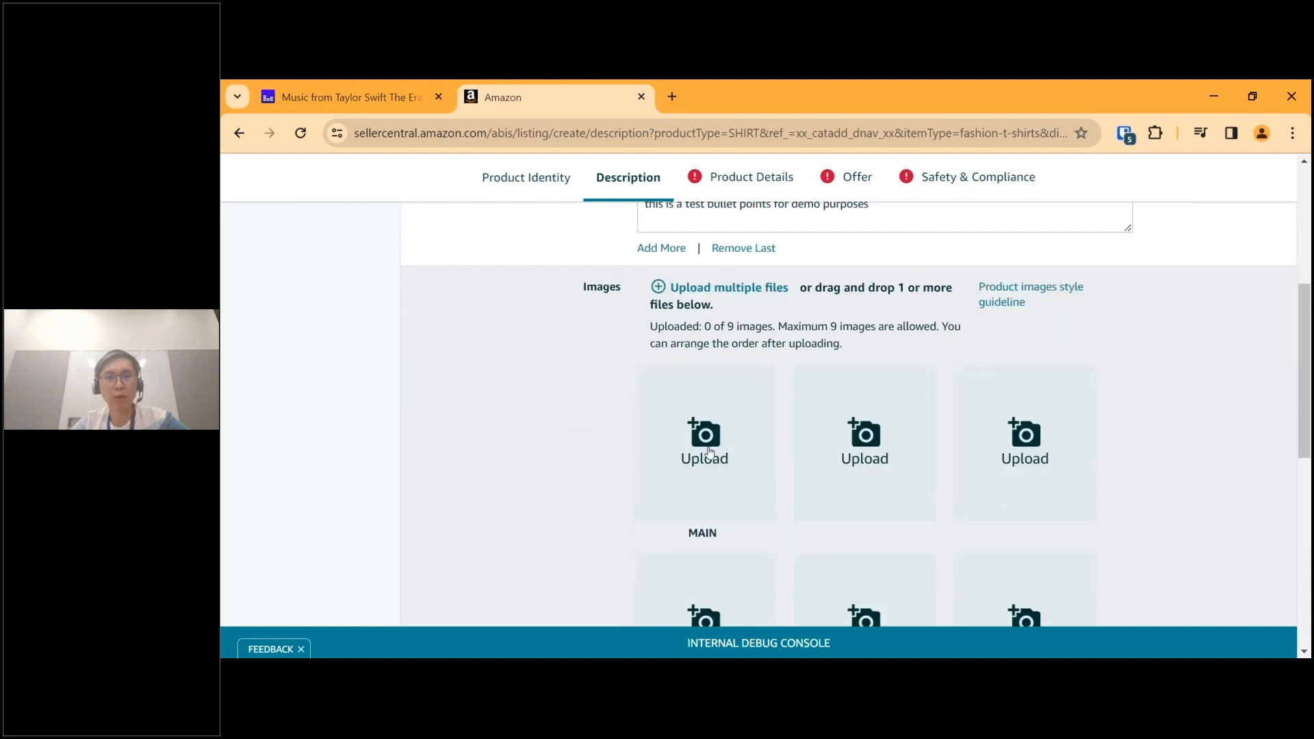
double_click(702, 533)
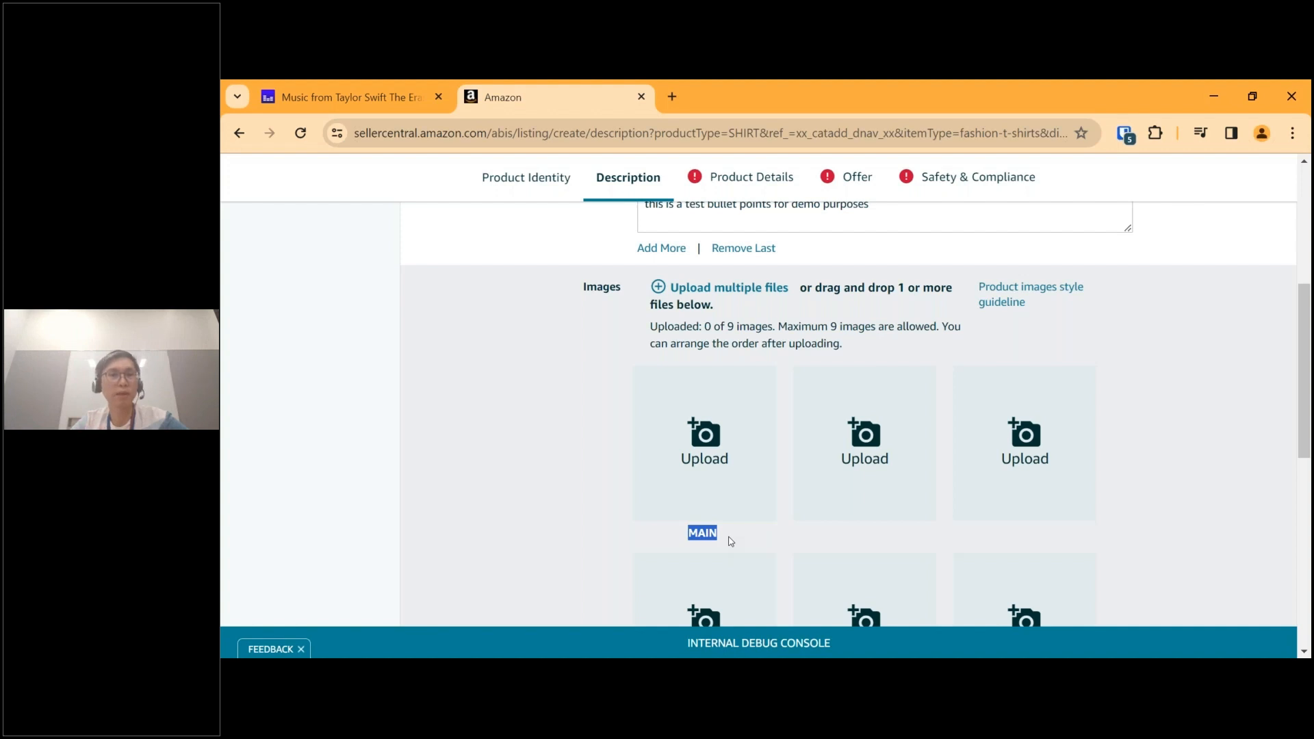
click(704, 468)
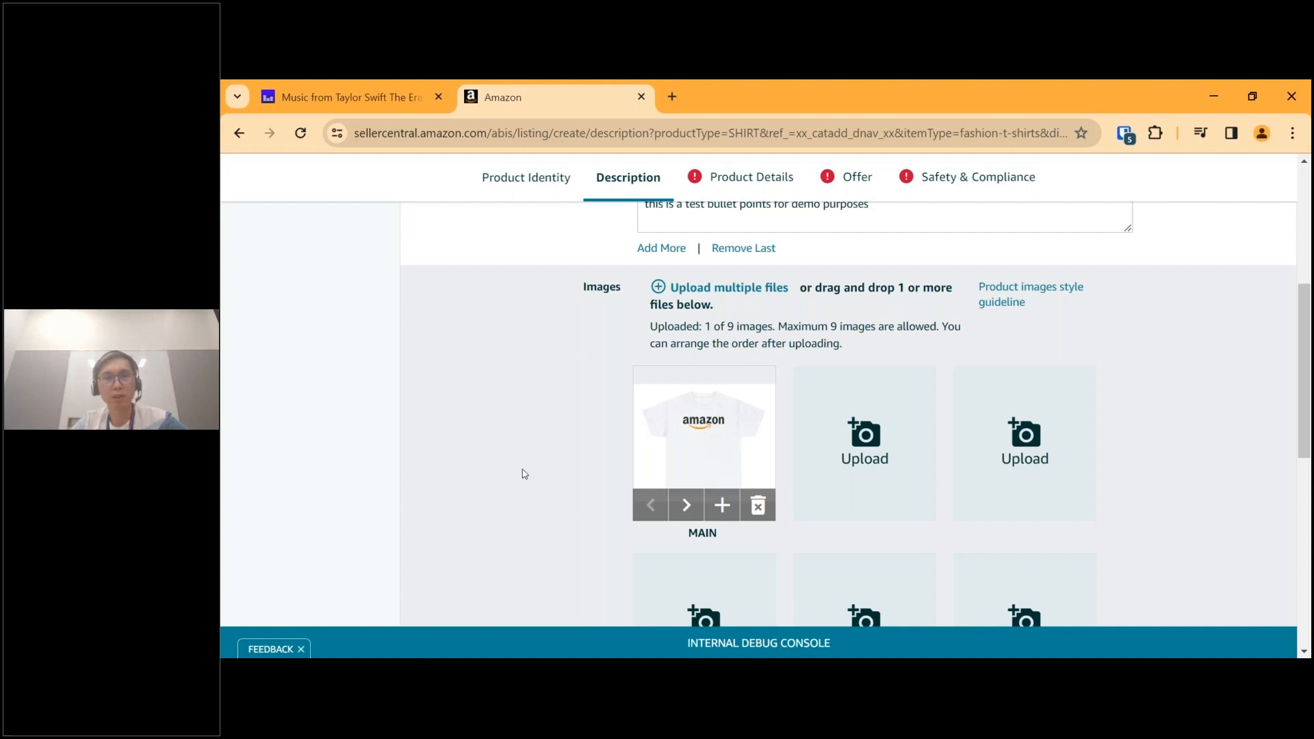
Try to submit the listing and go to the first item that requires attention.
scroll(524, 474, down, 8)
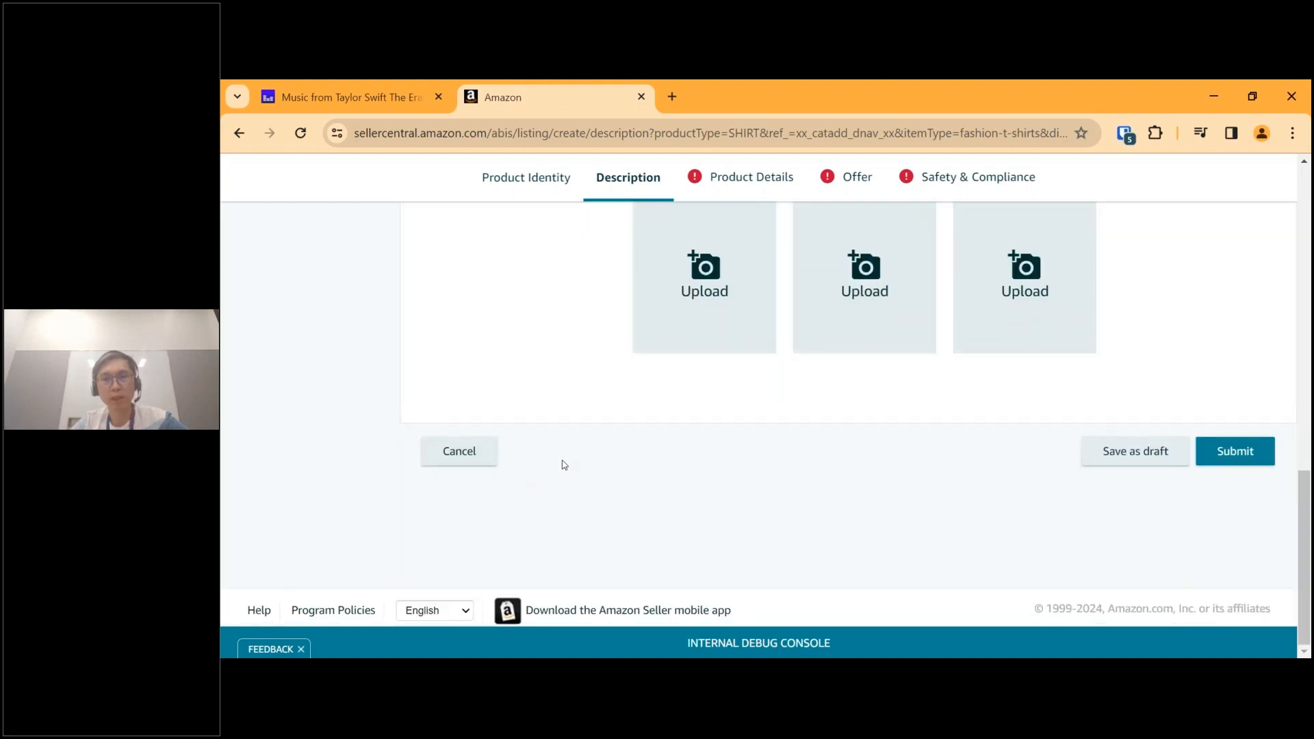
scroll(770, 541, up, 10)
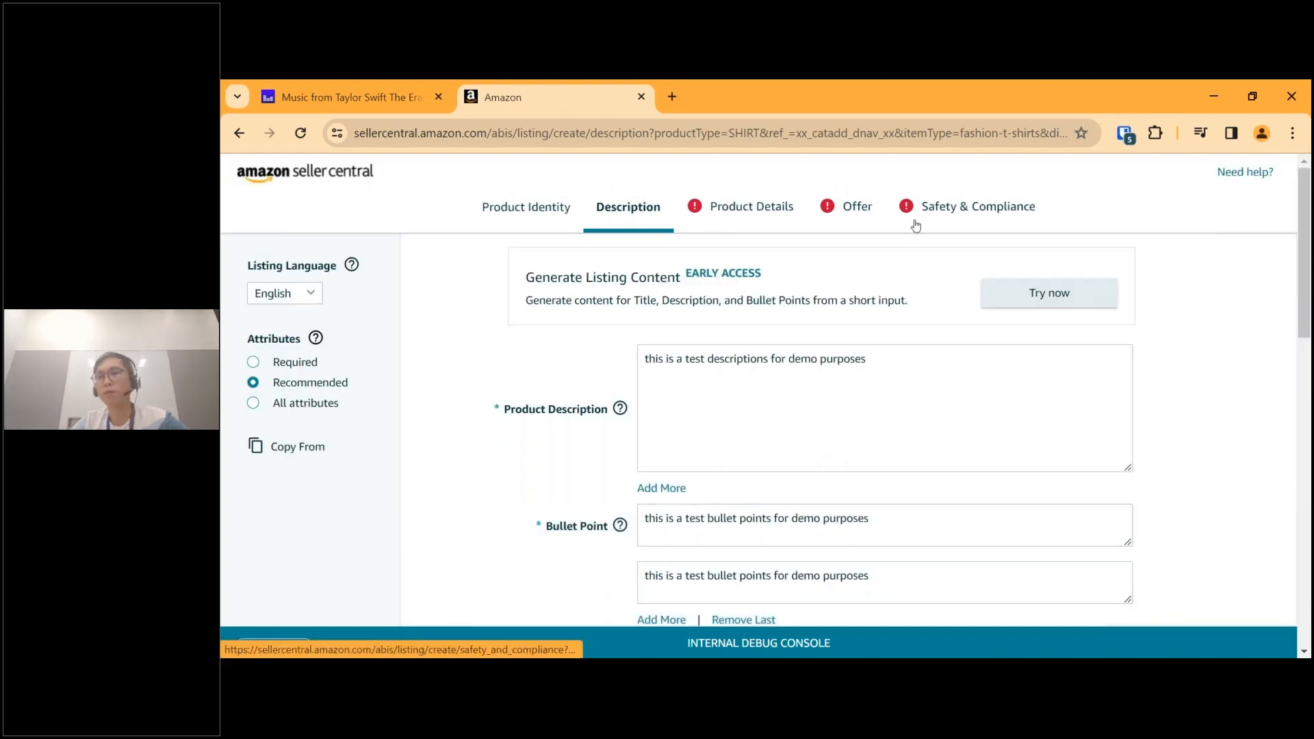
scroll(1165, 375, down, 10)
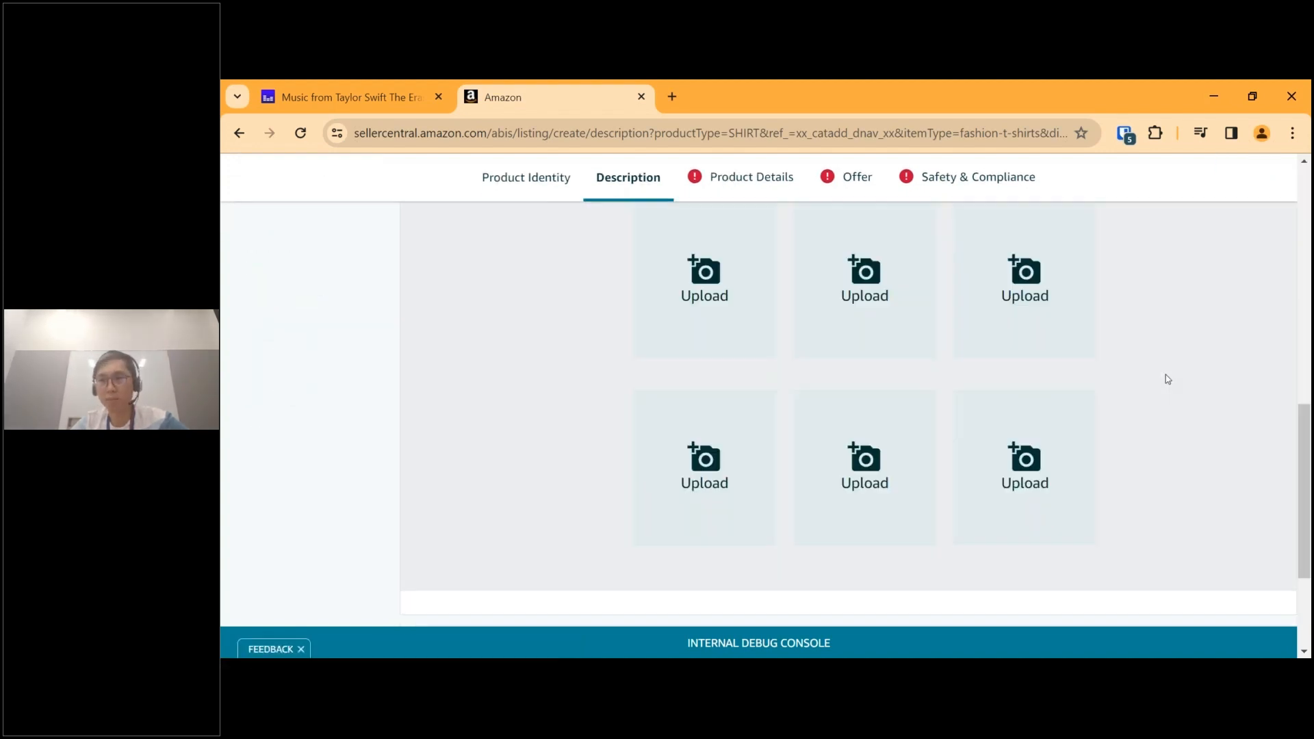
scroll(1166, 378, down, 2)
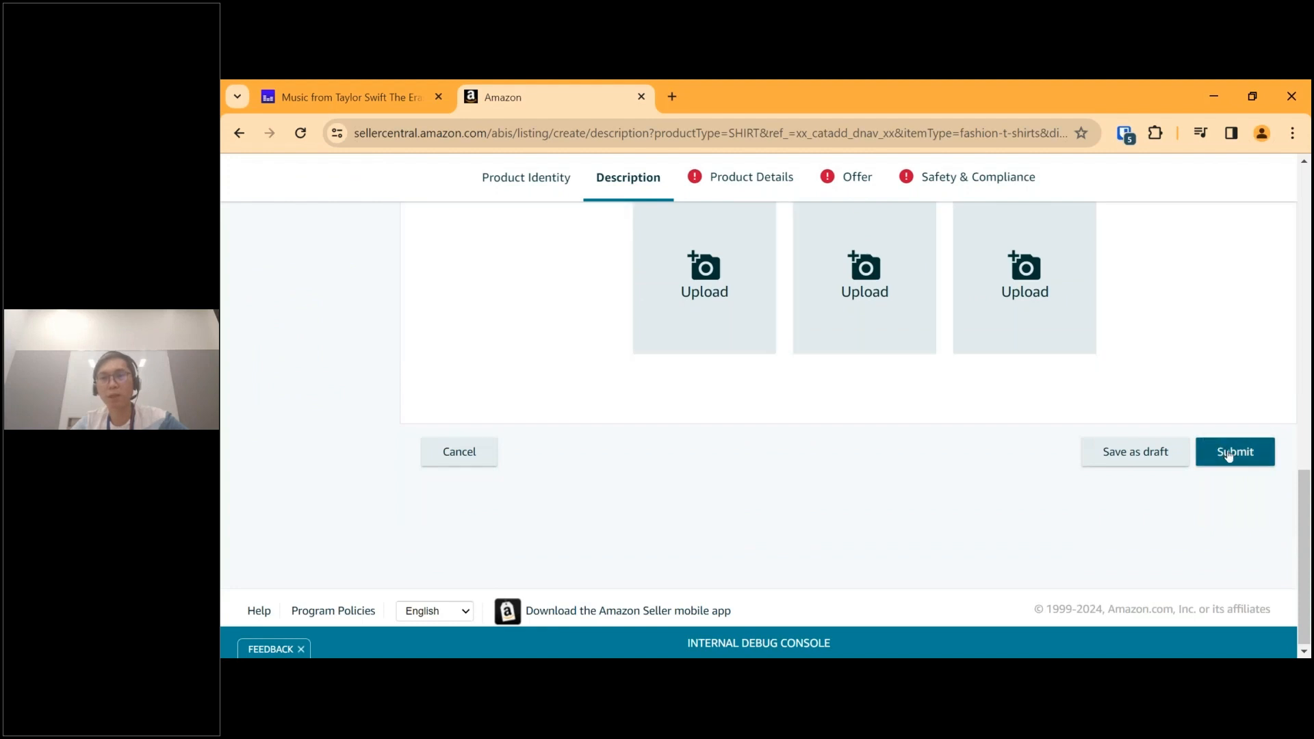
click(1228, 454)
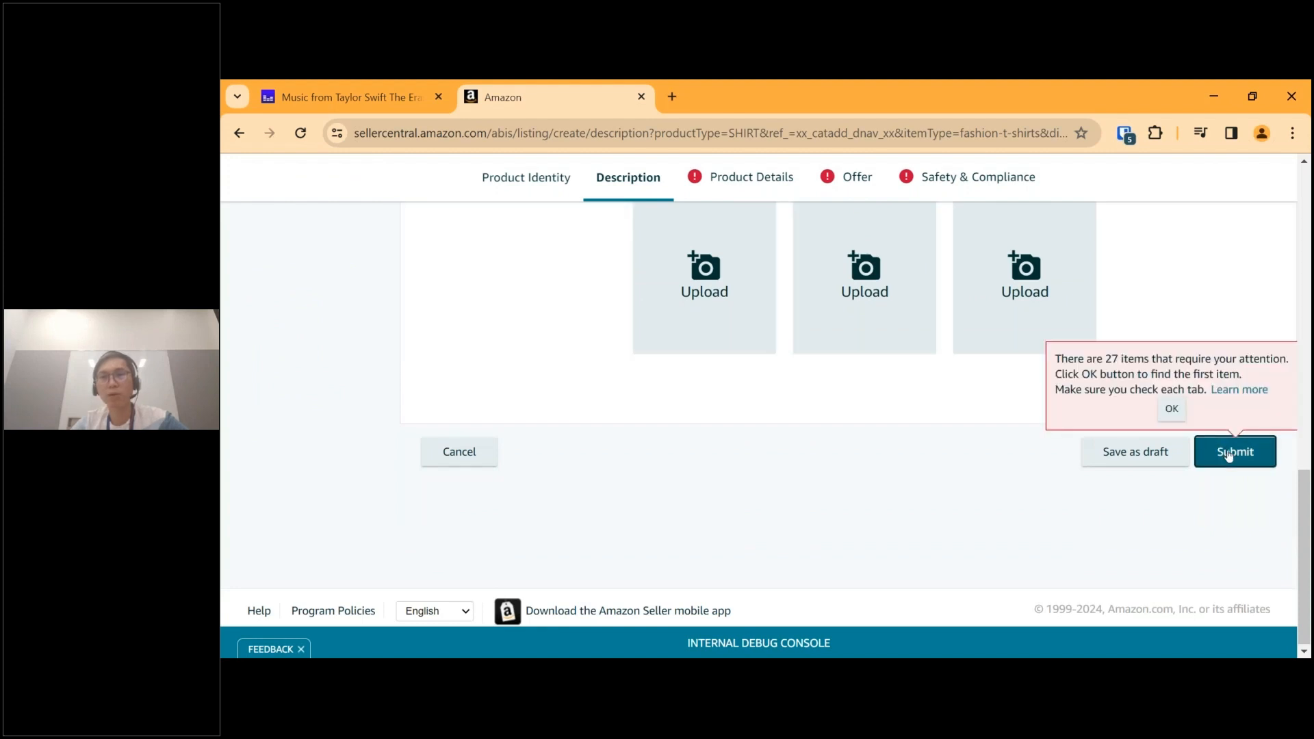
click(1170, 411)
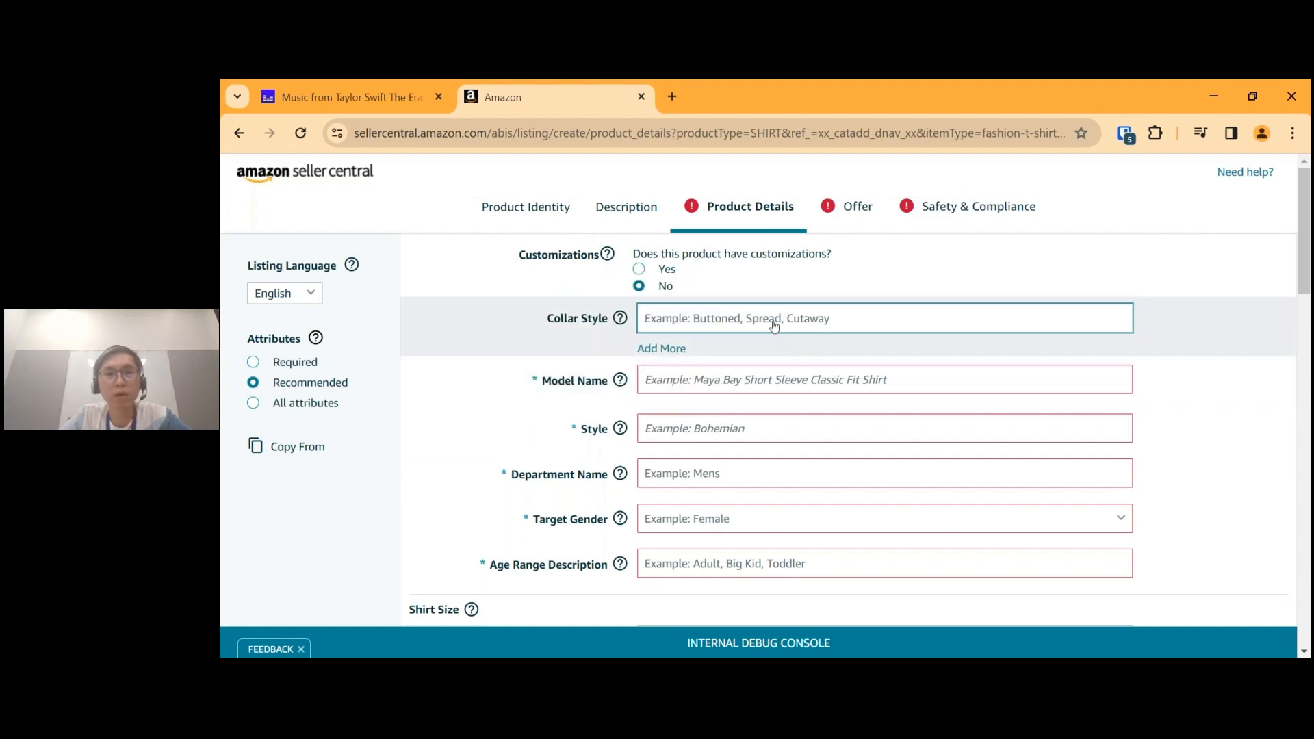
Check the Customizations help, look through the available collar styles and set Collar Style to Band Collar.
mouse_move(606, 260)
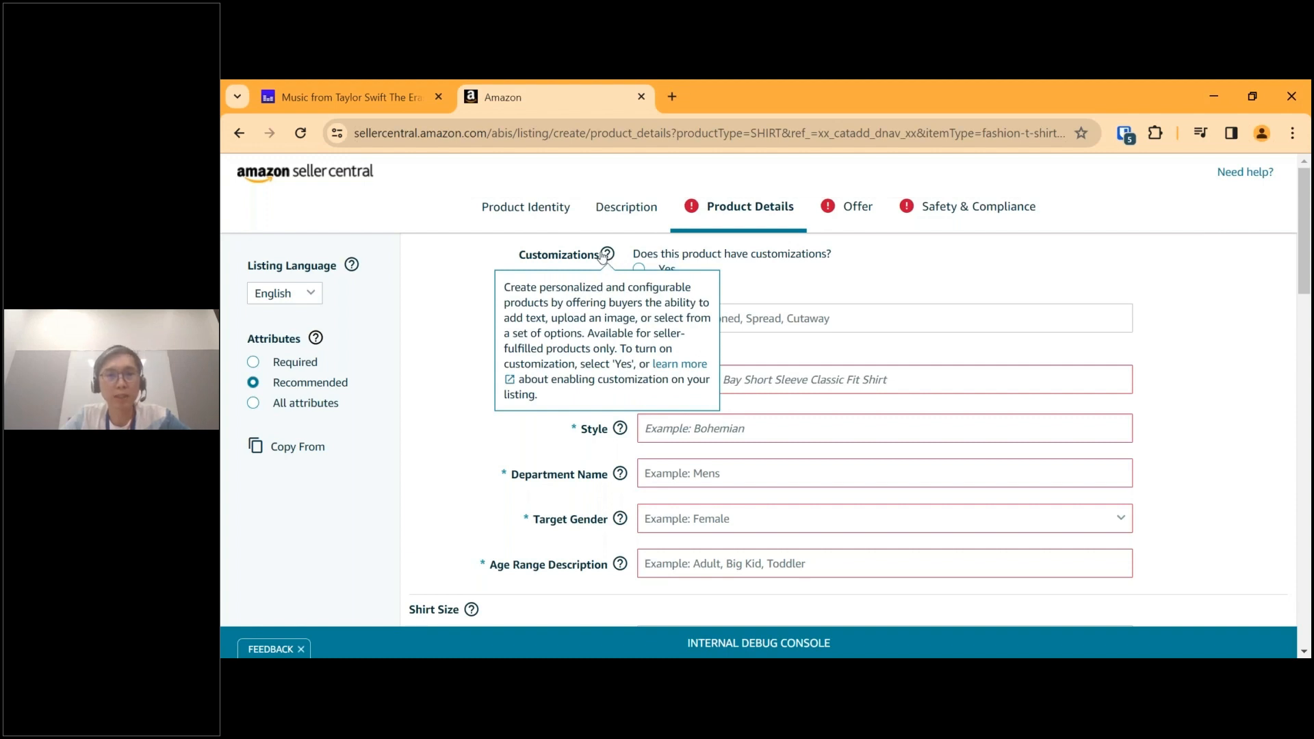
click(826, 328)
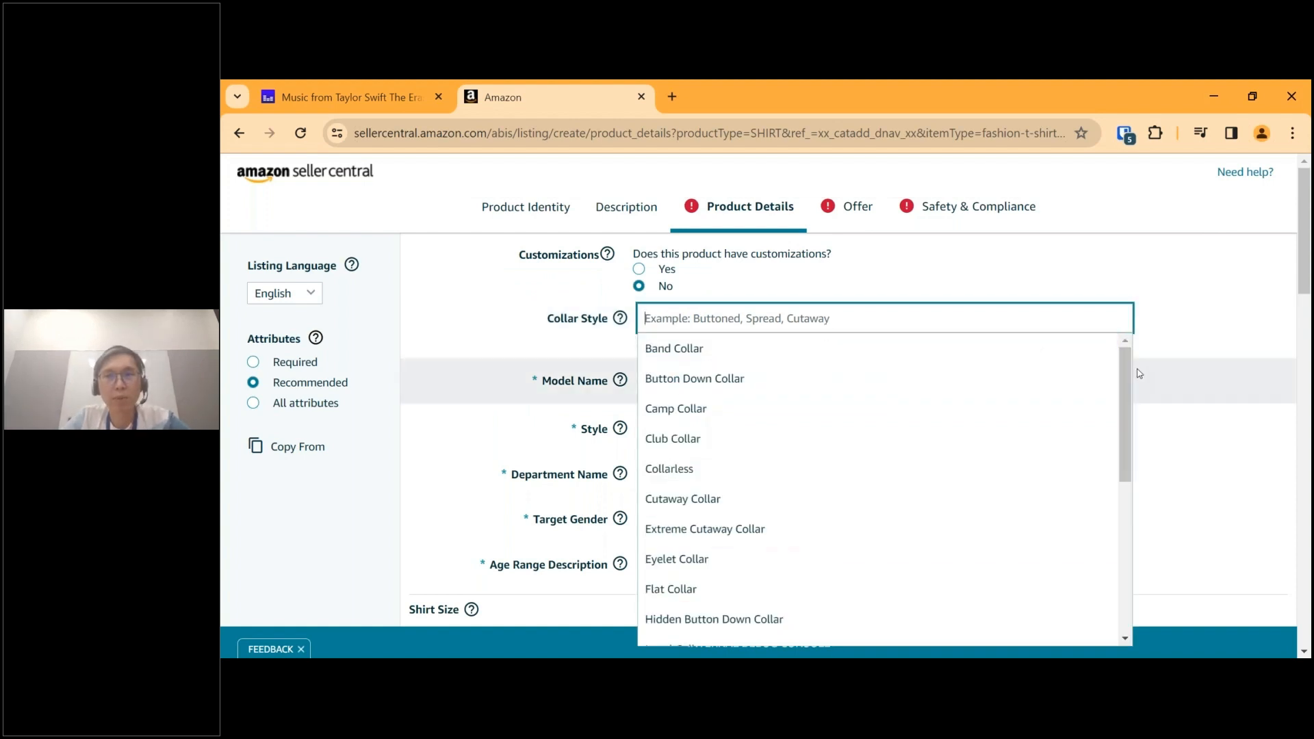
drag(1123, 366, 1114, 466)
scroll(1114, 479, down, 4)
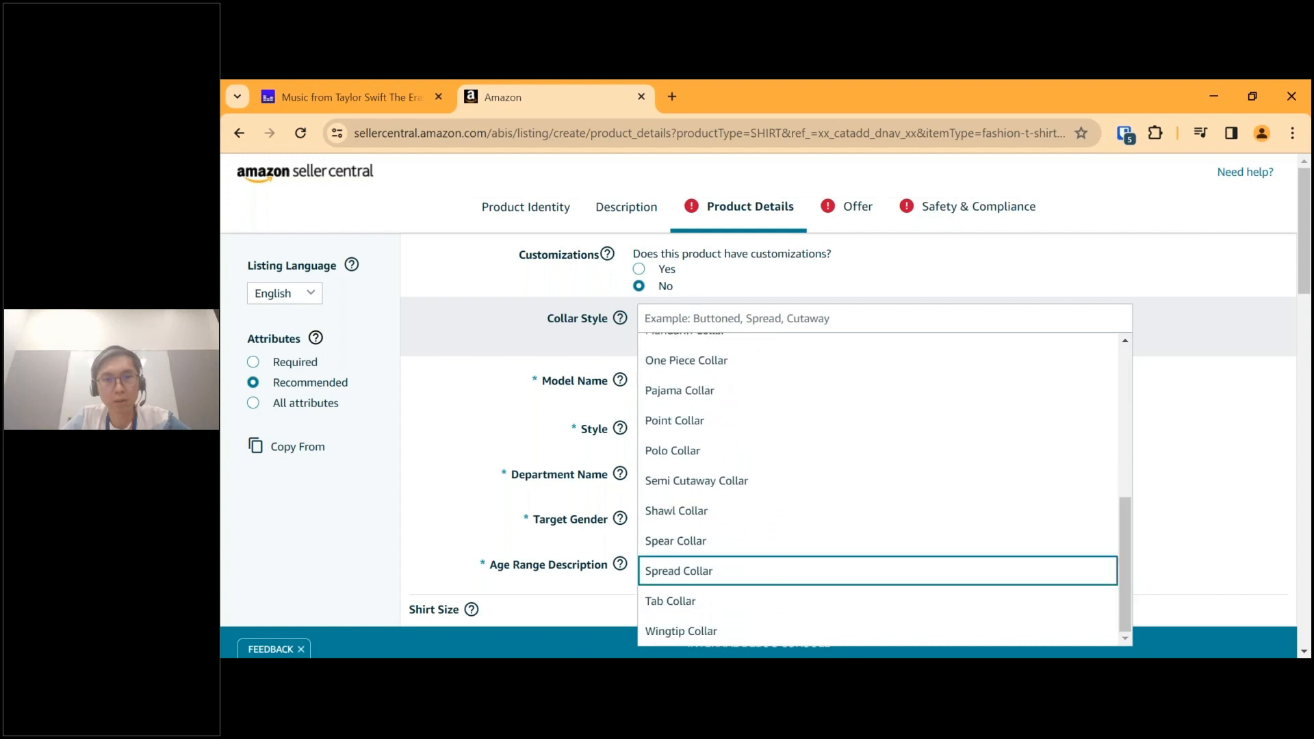
scroll(1122, 520, down, 2)
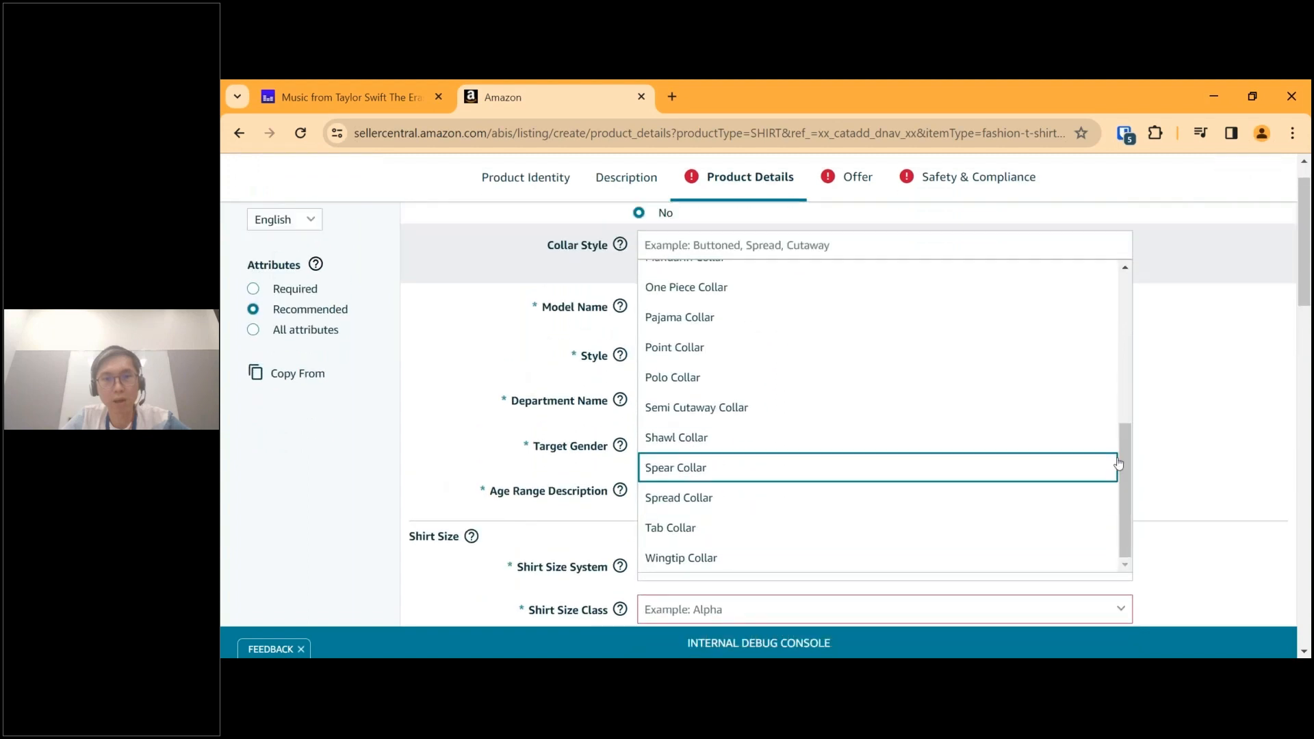
drag(1125, 471, 1116, 307)
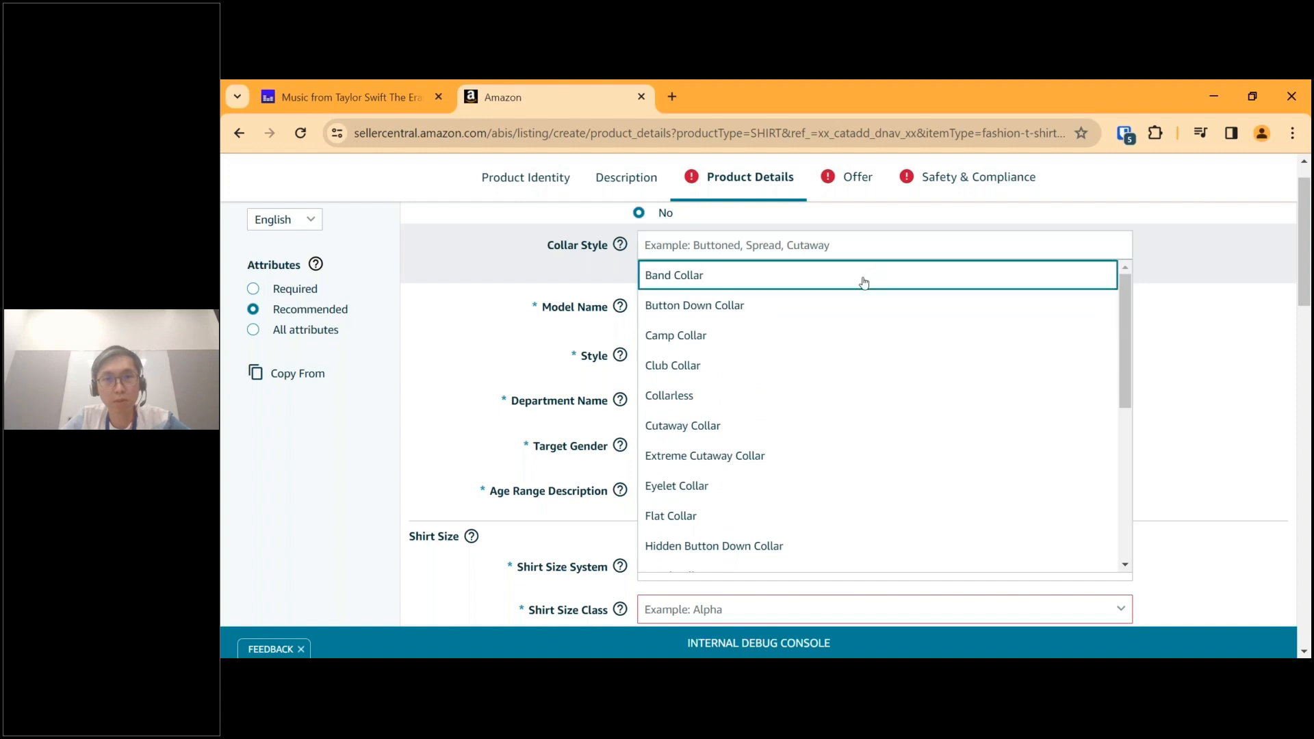
click(863, 283)
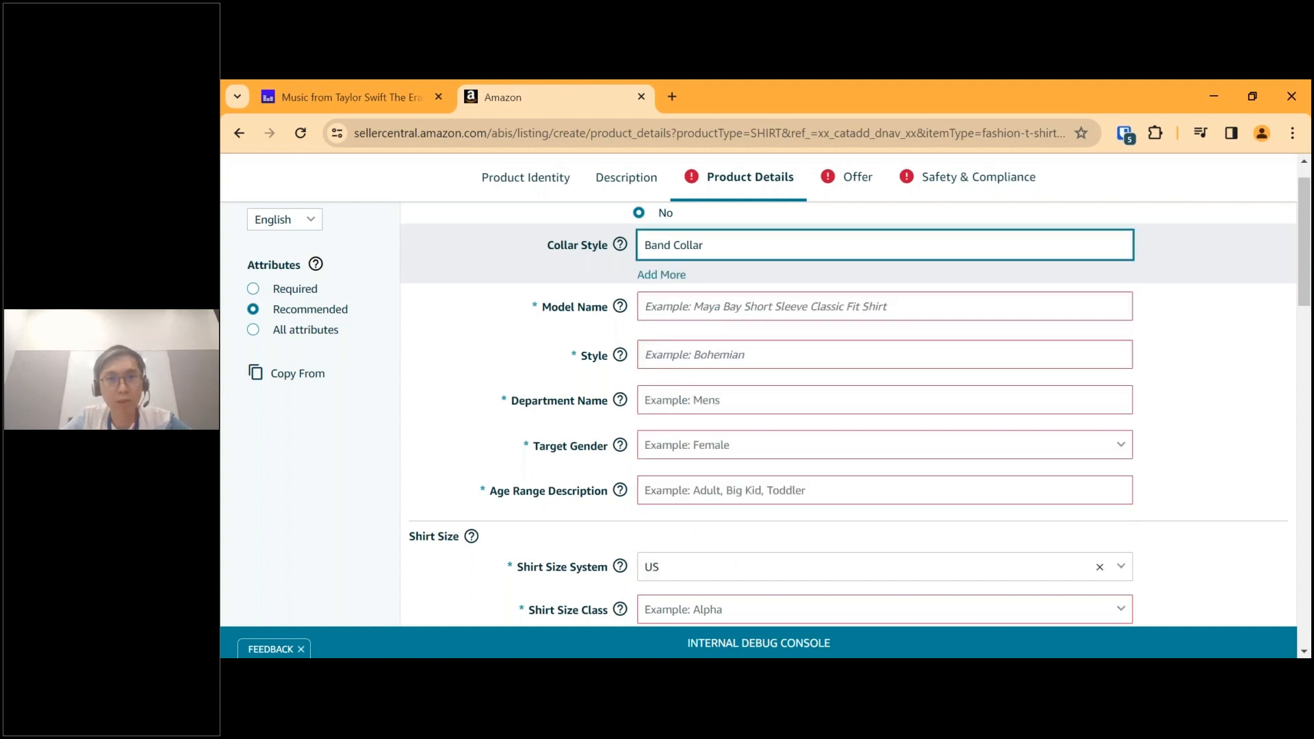
Enter "JL Classic Fit" as the model name and "JL Style" as the style.
scroll(674, 310, down, 1)
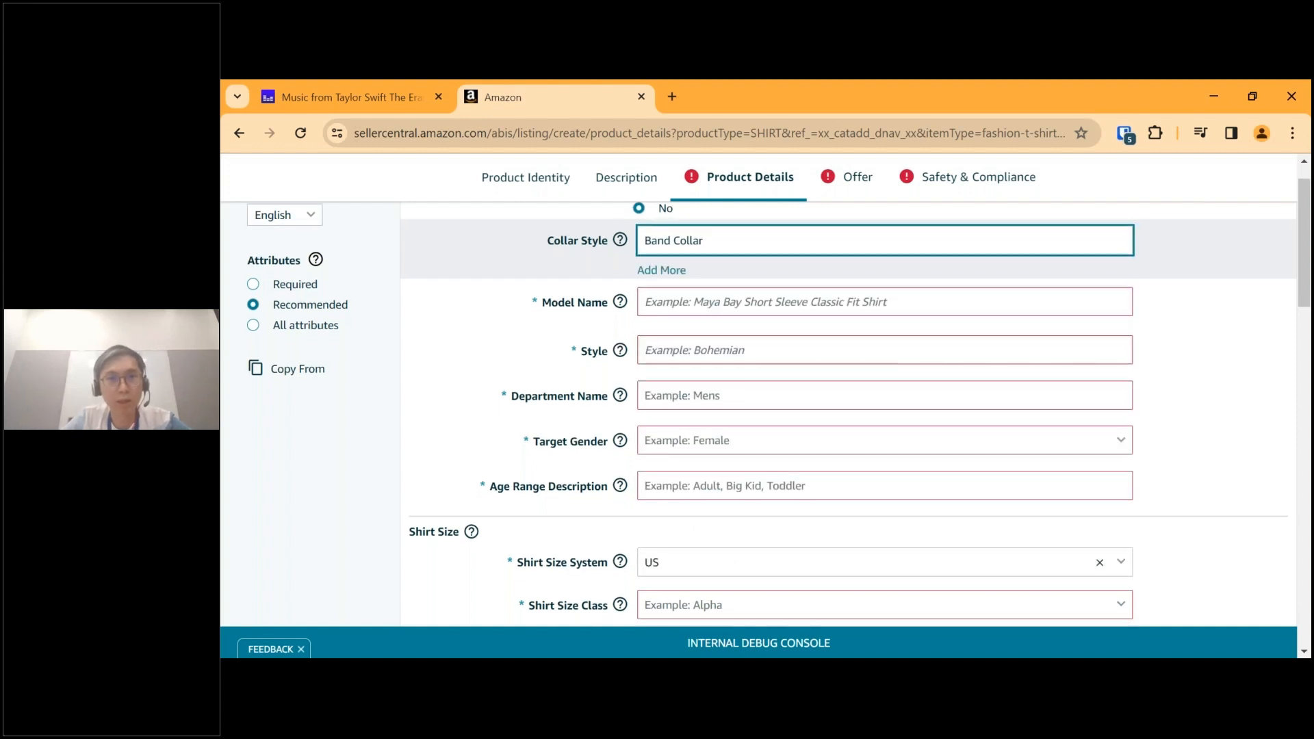
click(686, 304)
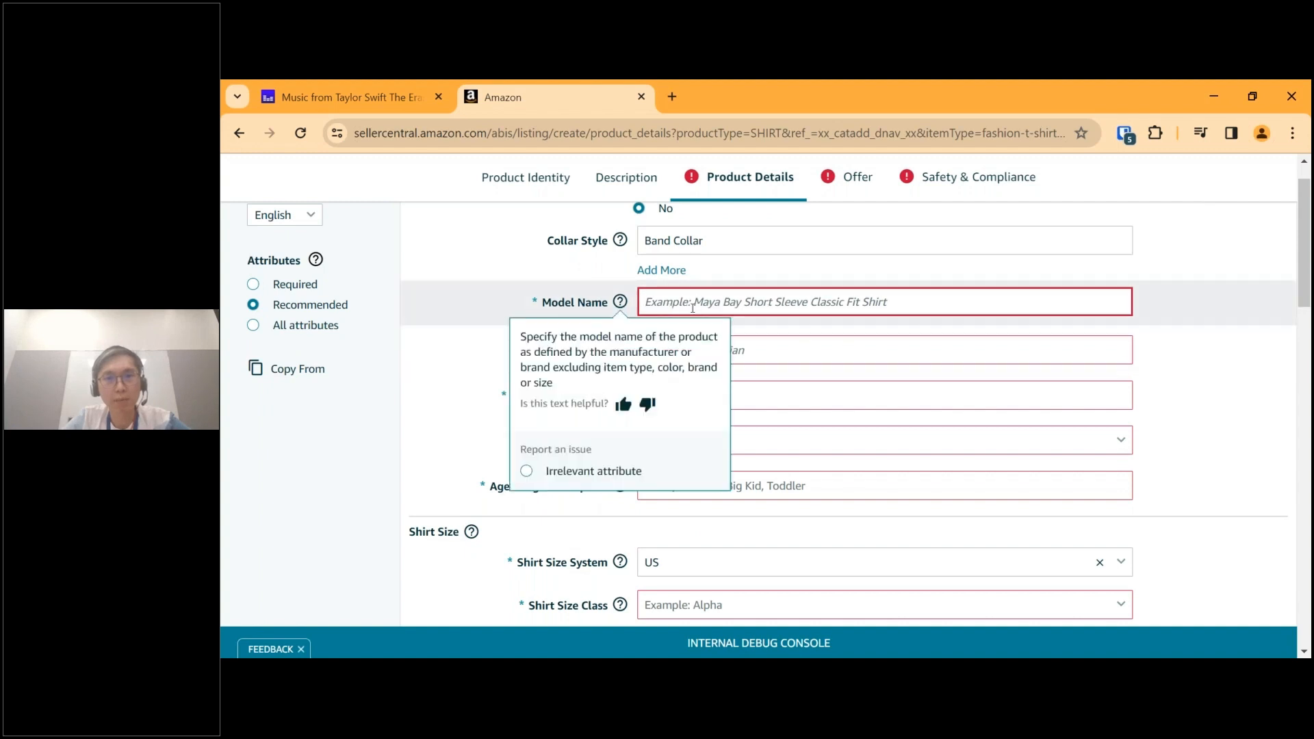
text(JL Classic Fit)
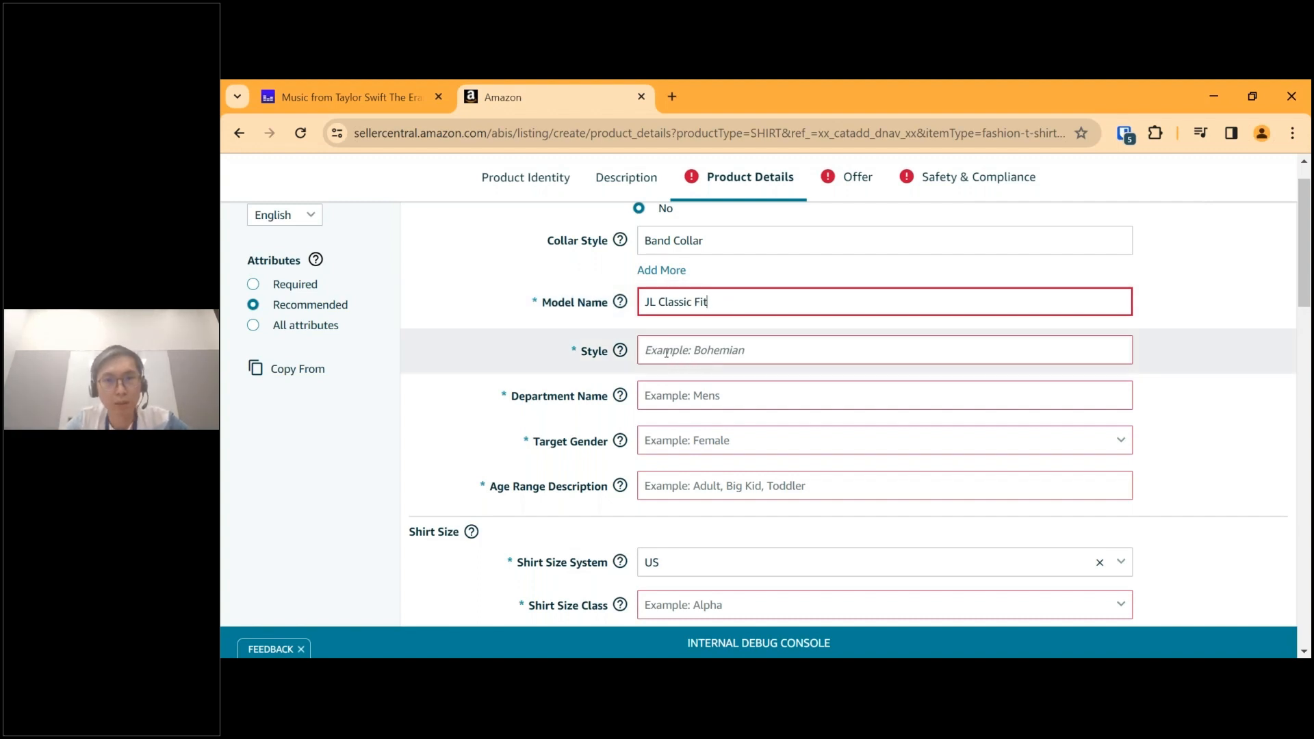
click(736, 352)
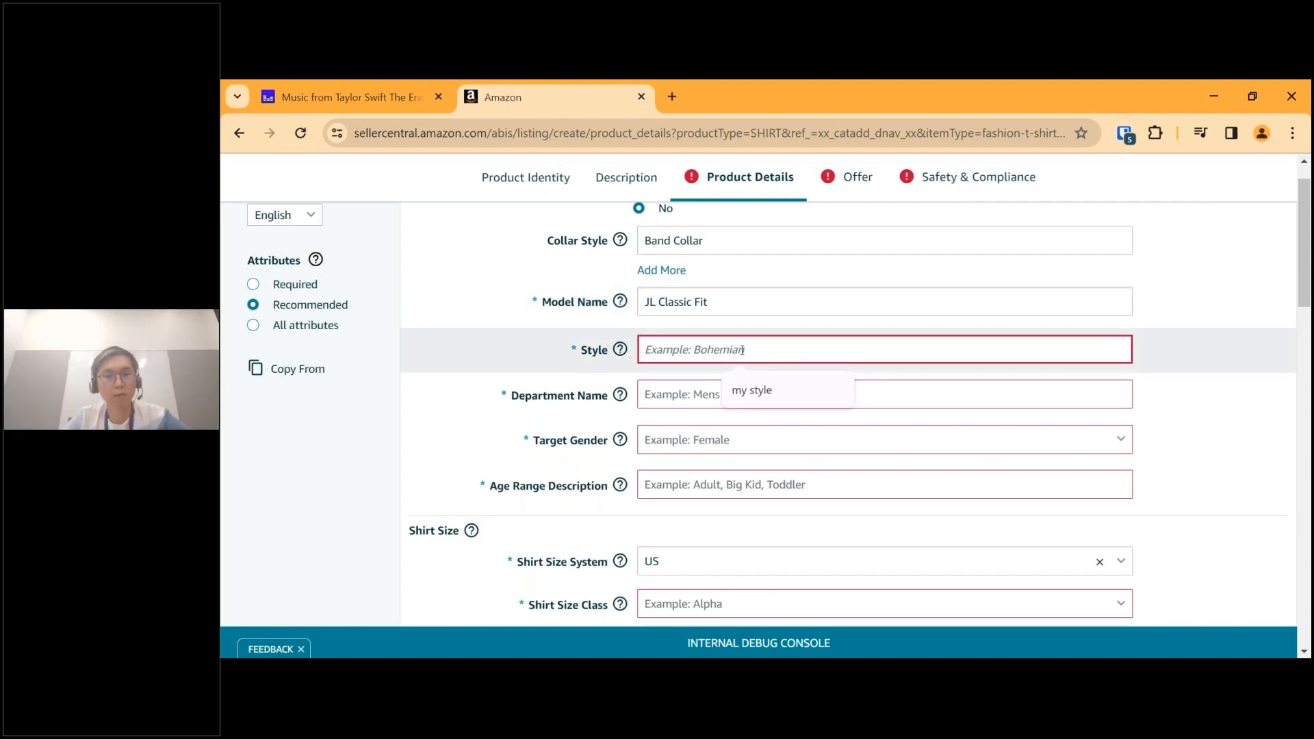
text(JL St)
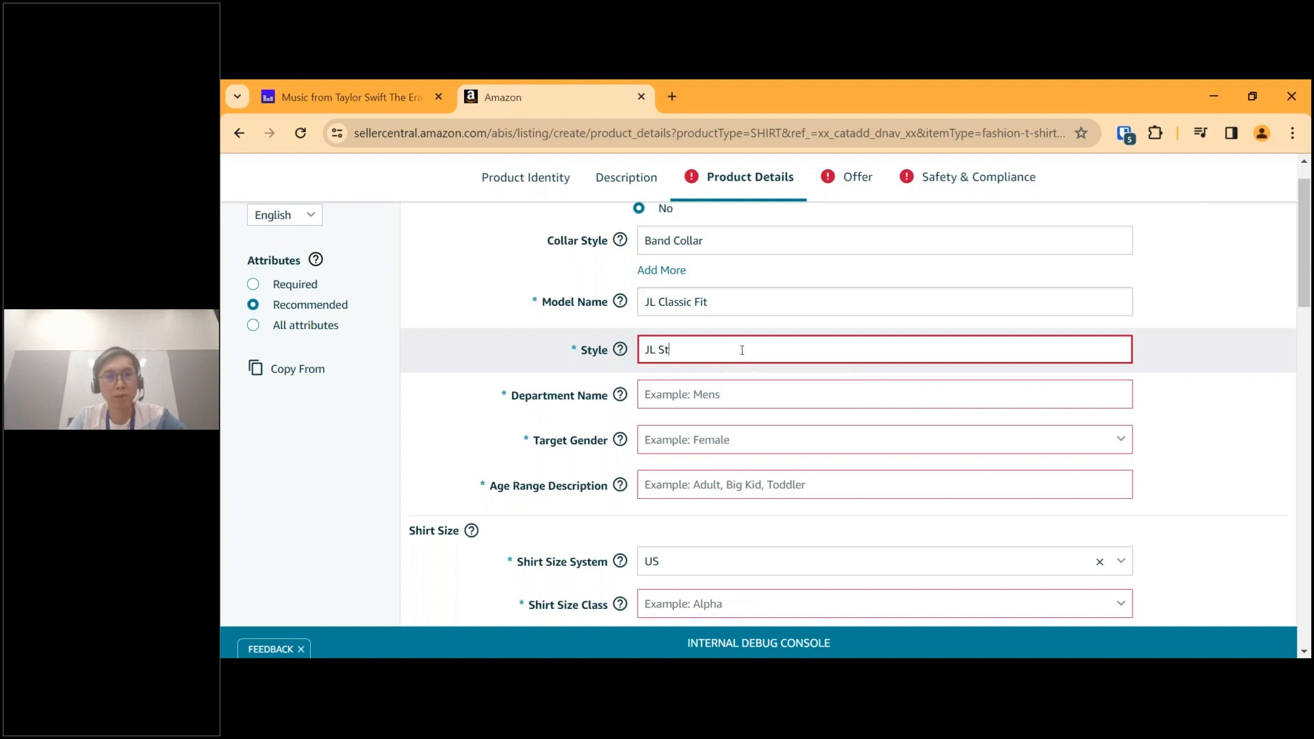
text(yle)
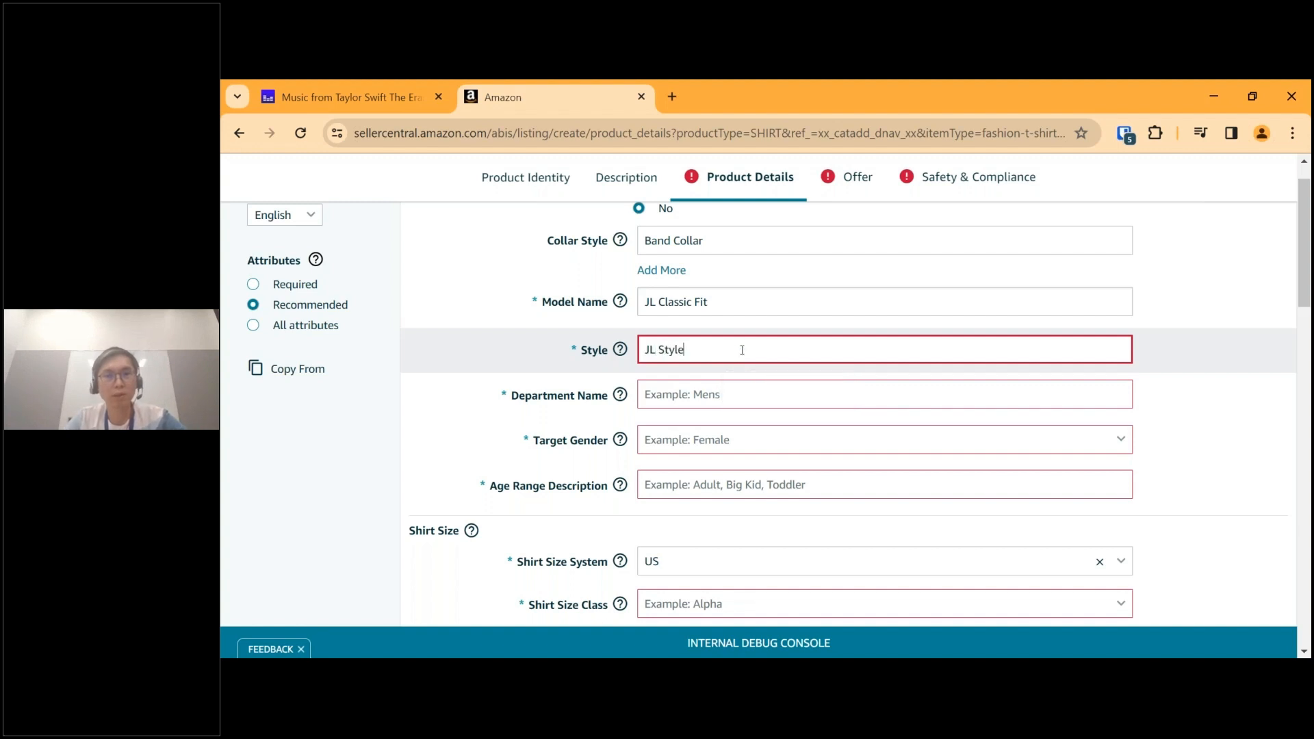
Look through the available department names and set Department Name to Unisex.
click(725, 403)
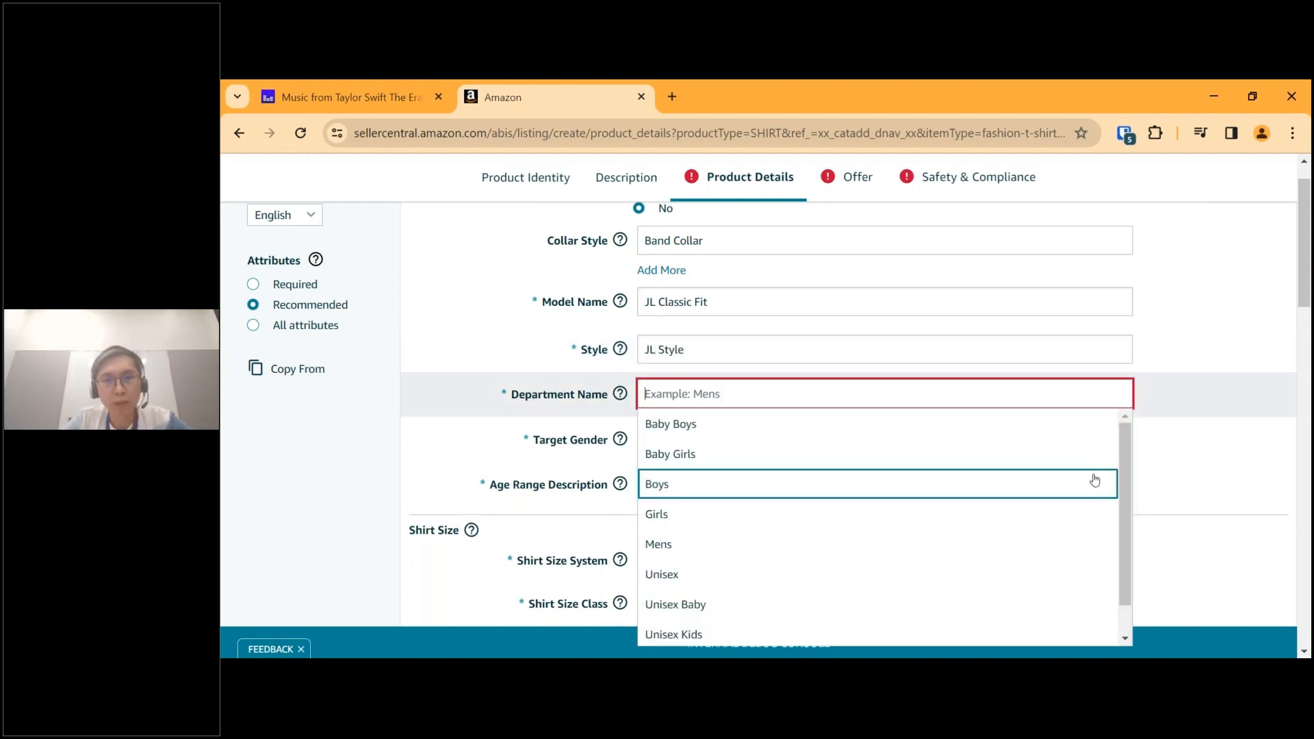
drag(1127, 458, 1127, 513)
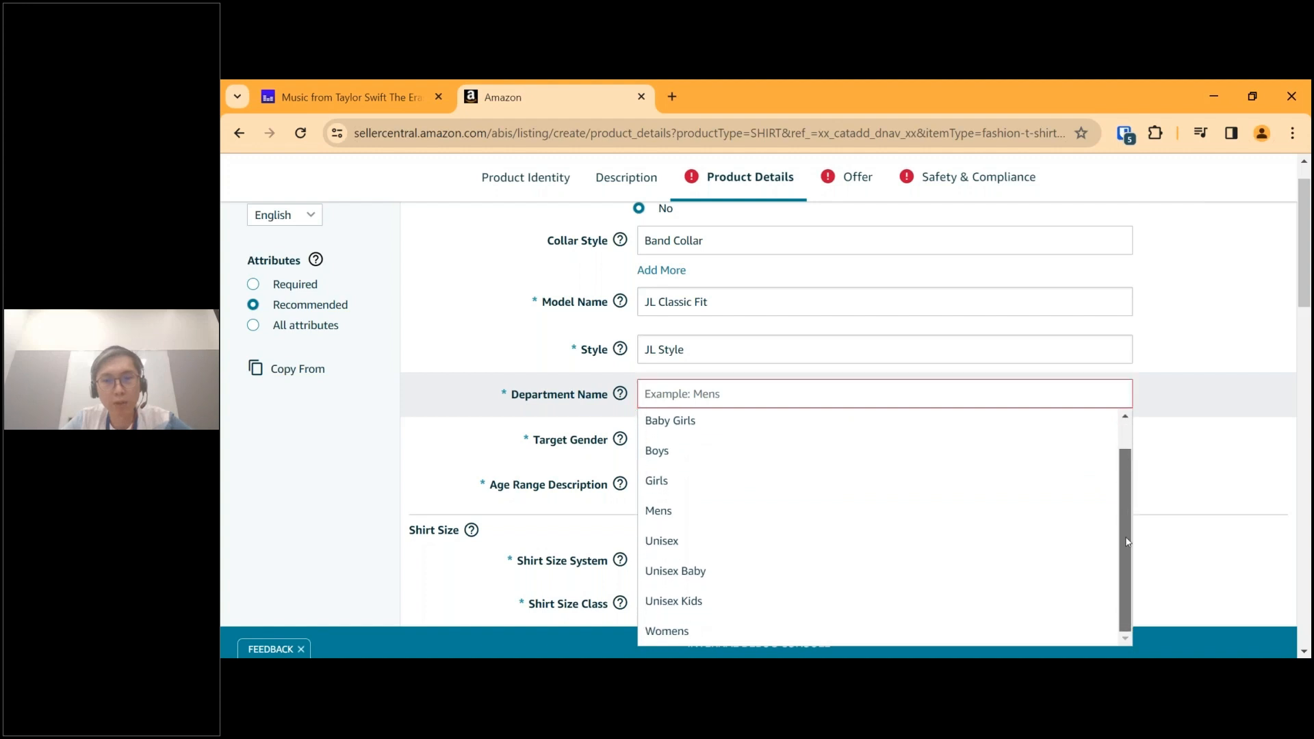
drag(1119, 467, 1139, 417)
scroll(1139, 416, down, 1)
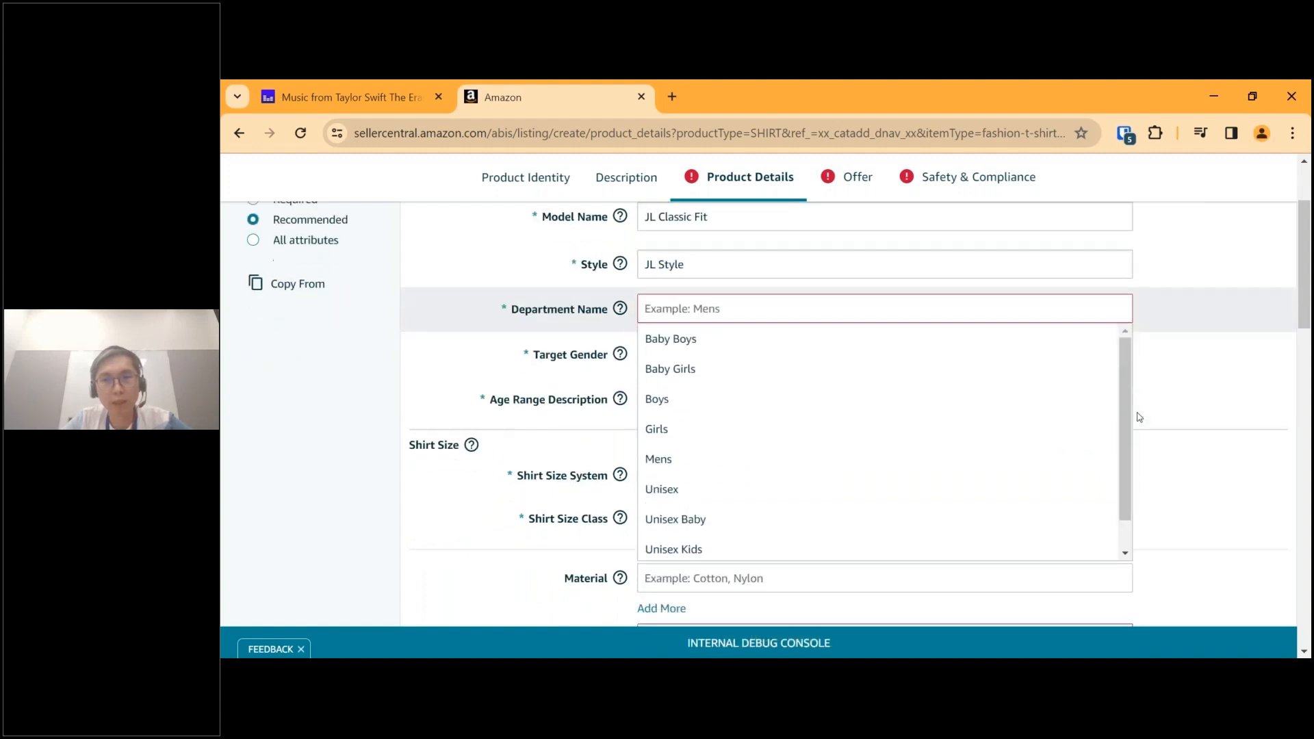
drag(1124, 359, 1124, 384)
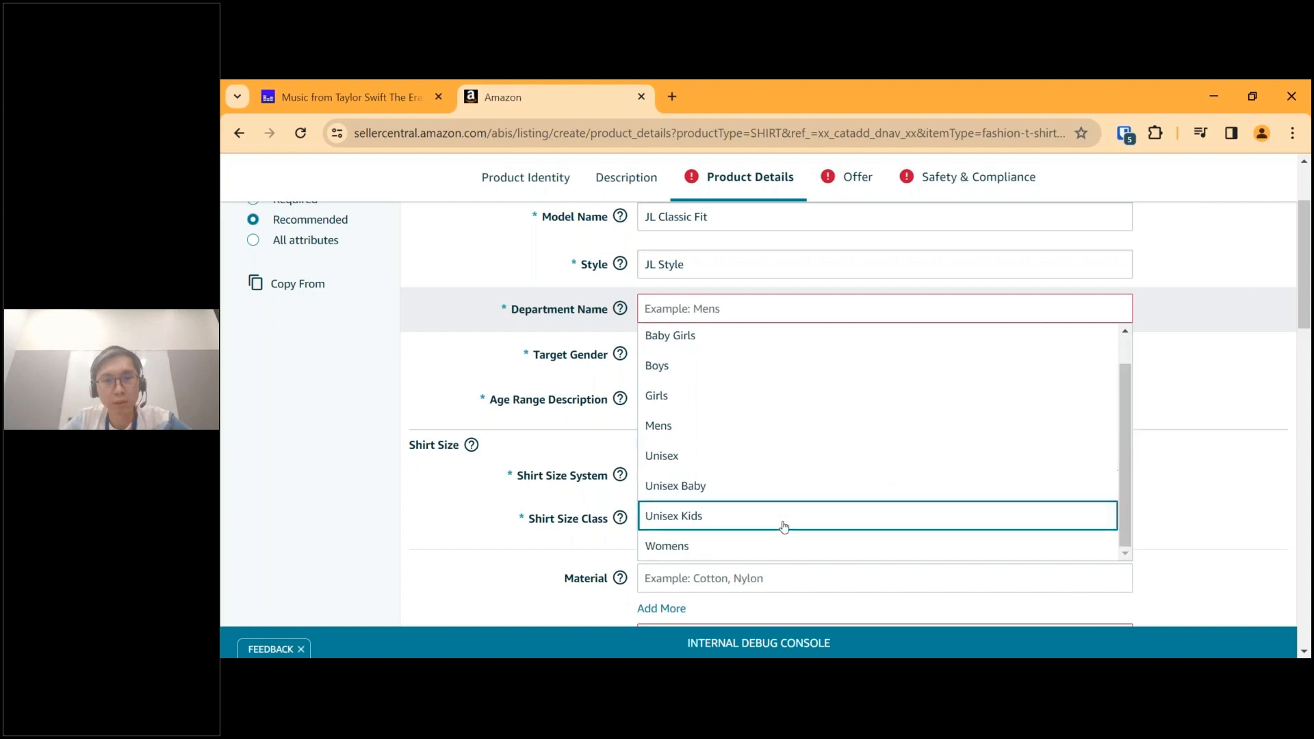
click(662, 463)
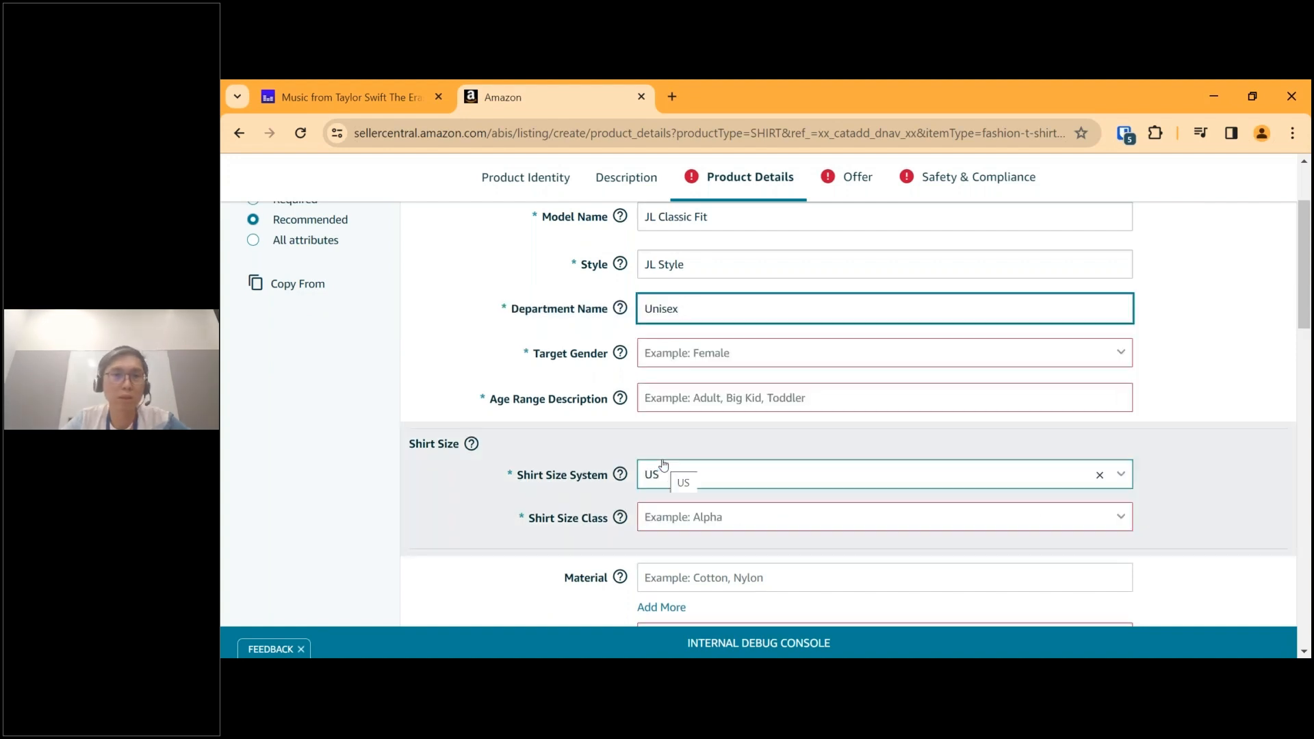
Set Target Gender to Unisex and Age Range Description to Adult.
click(1122, 352)
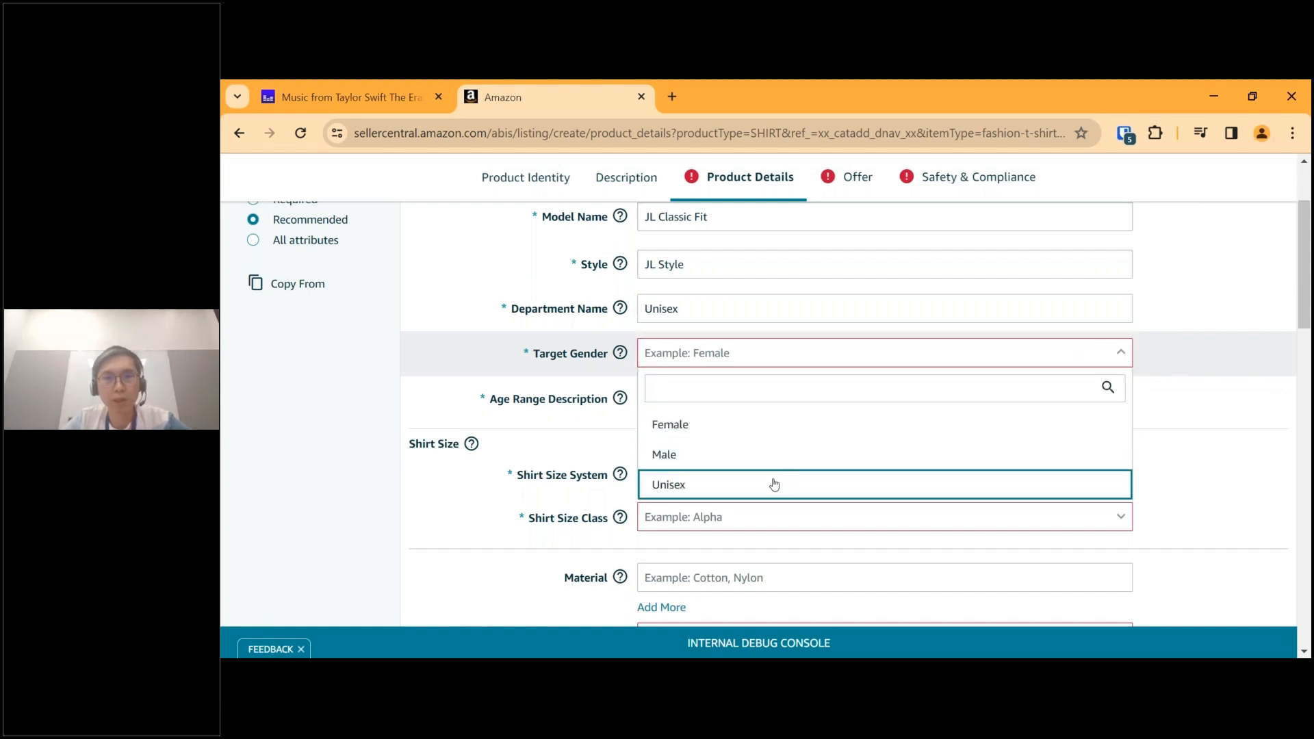
click(774, 484)
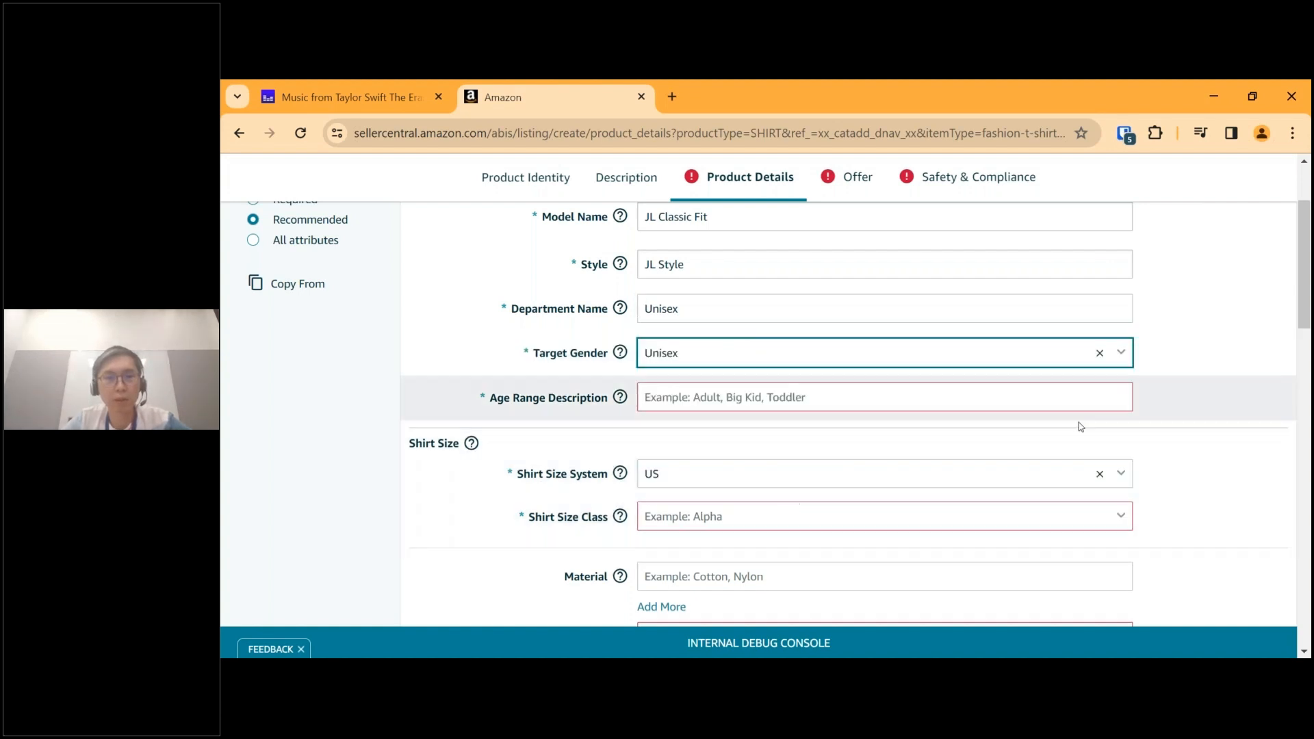
click(1078, 399)
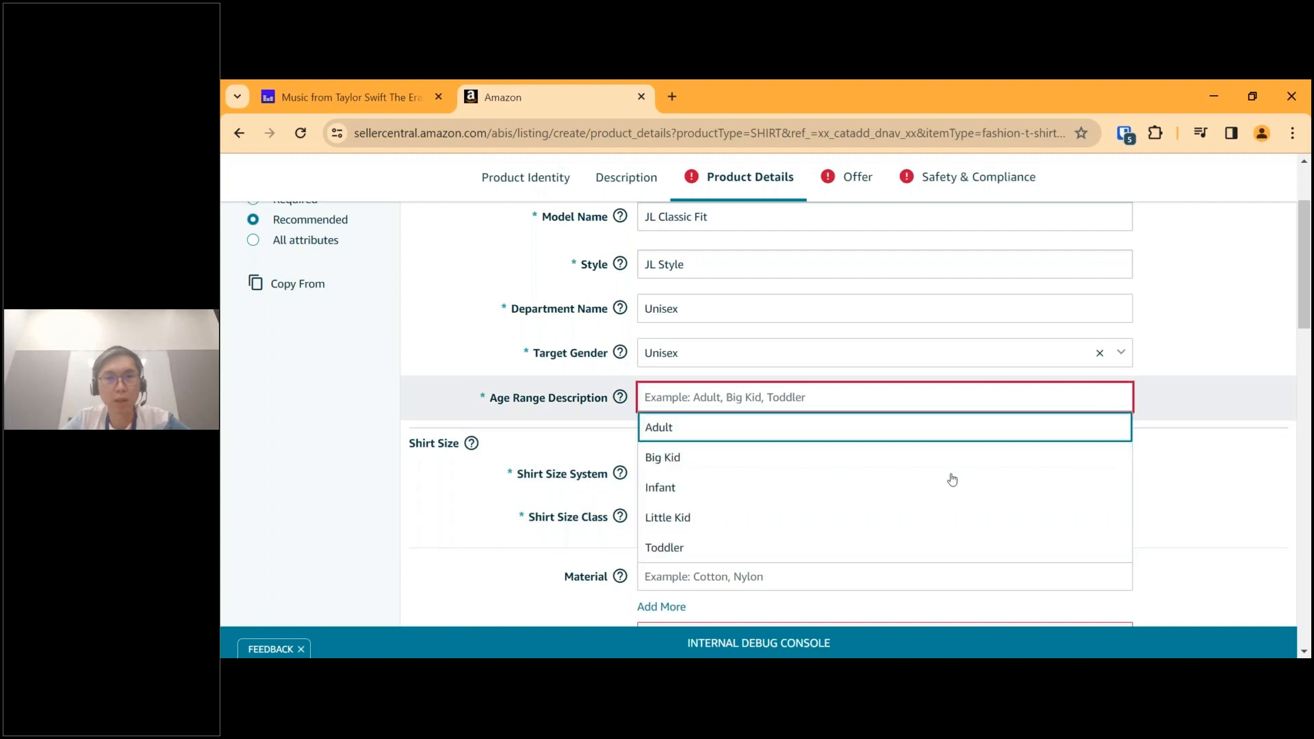
click(698, 428)
Check the help for Shirt Size Class and set the class to Alpha, with US as the size system.
scroll(699, 438, down, 4)
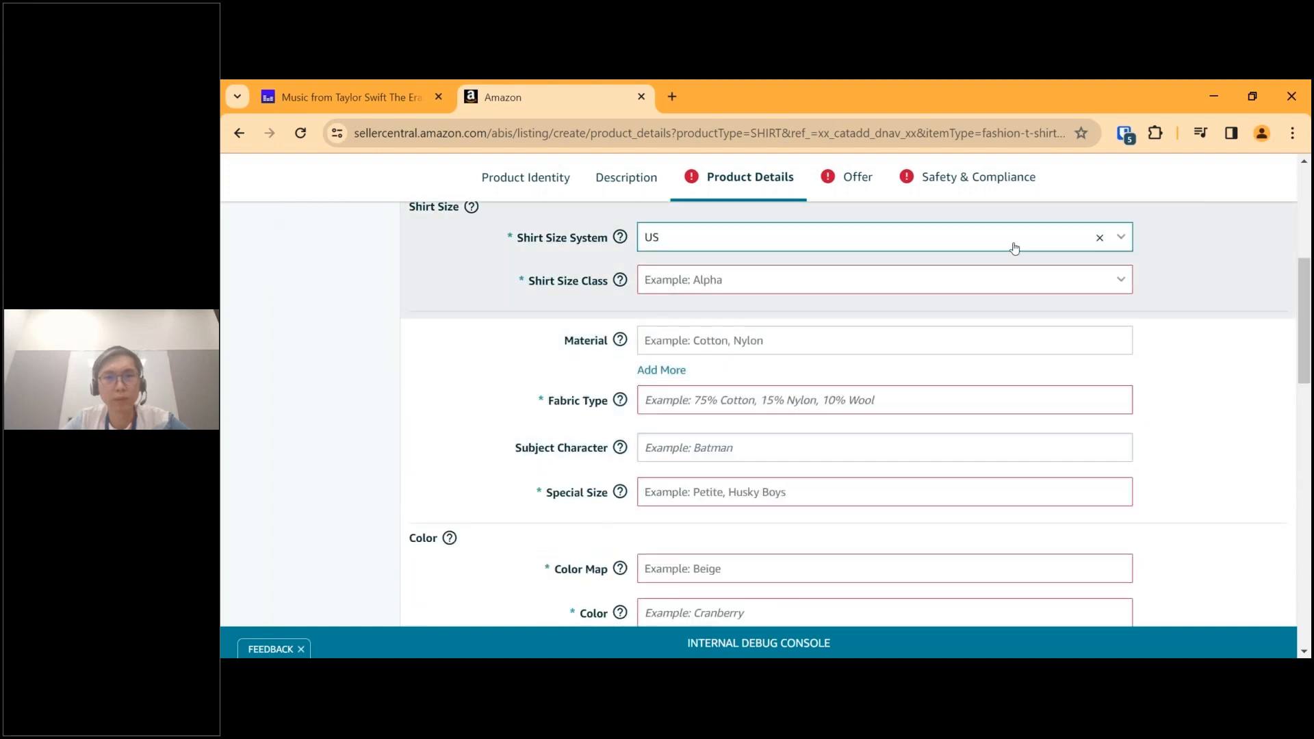
click(1011, 248)
click(1022, 299)
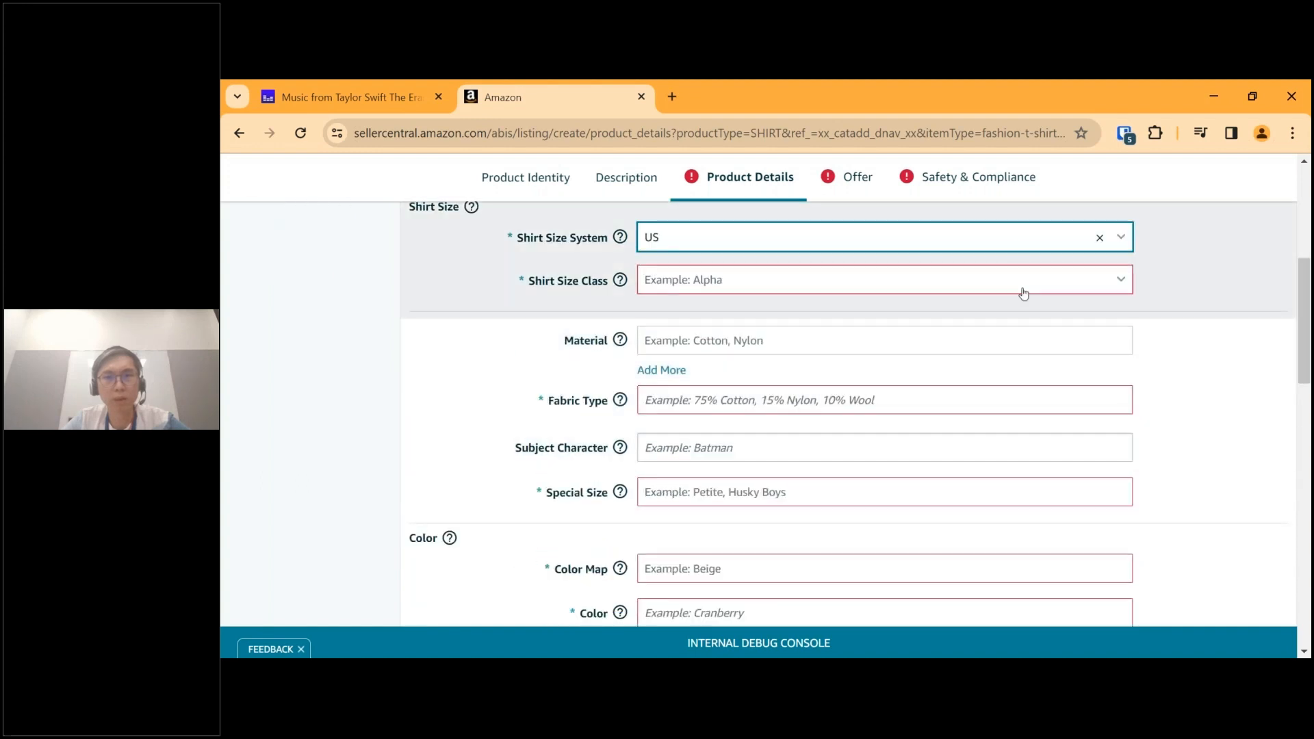
click(1017, 282)
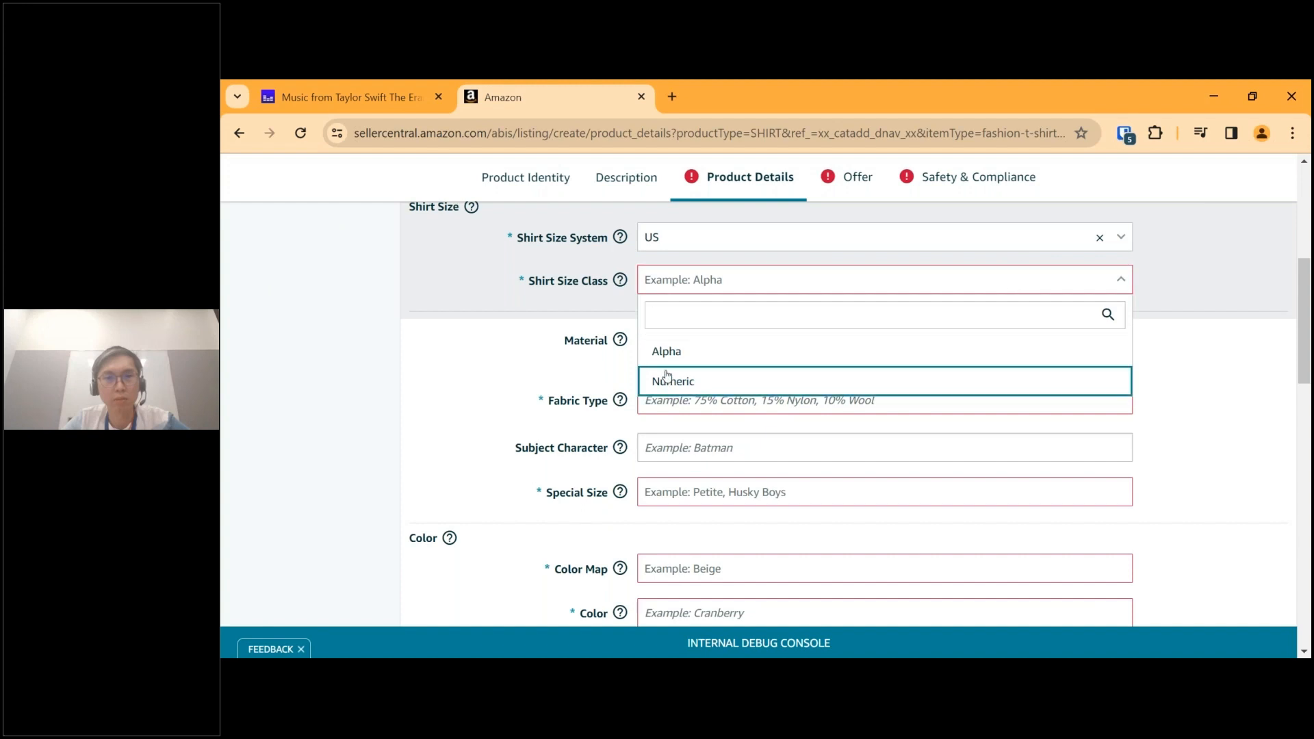
click(612, 290)
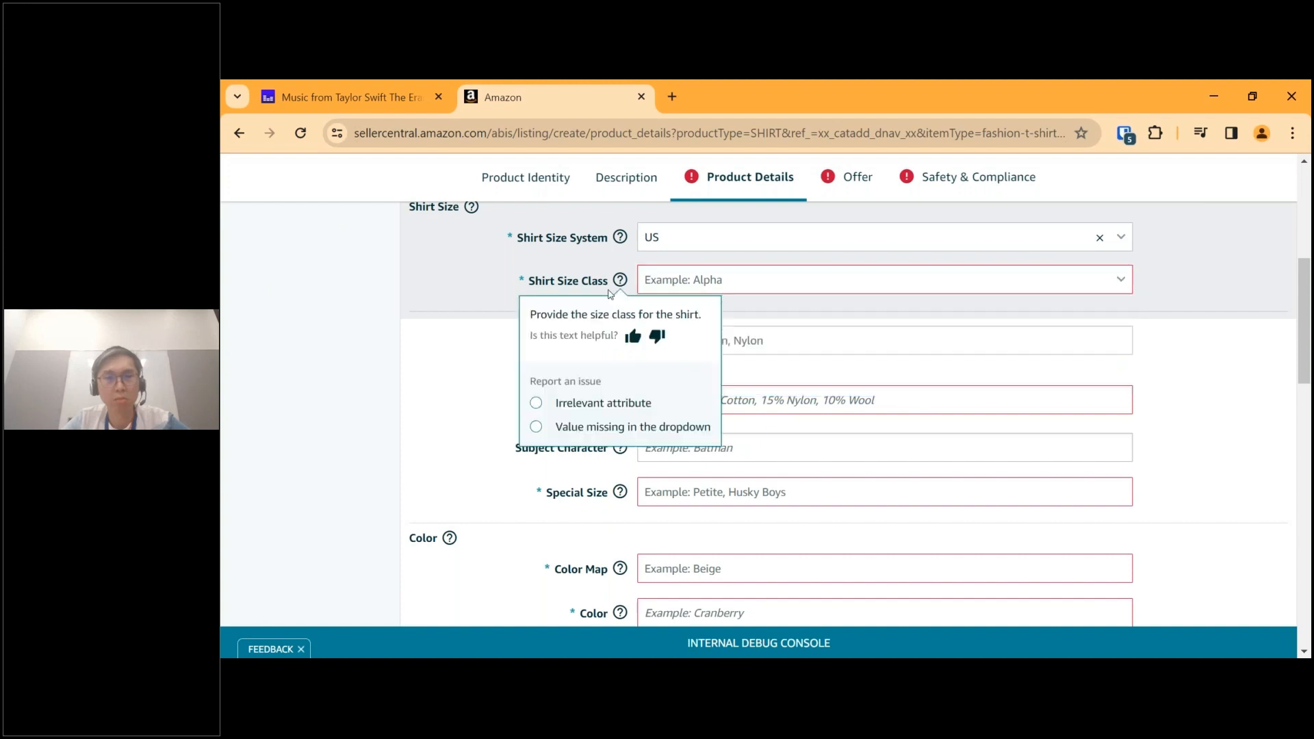
click(695, 279)
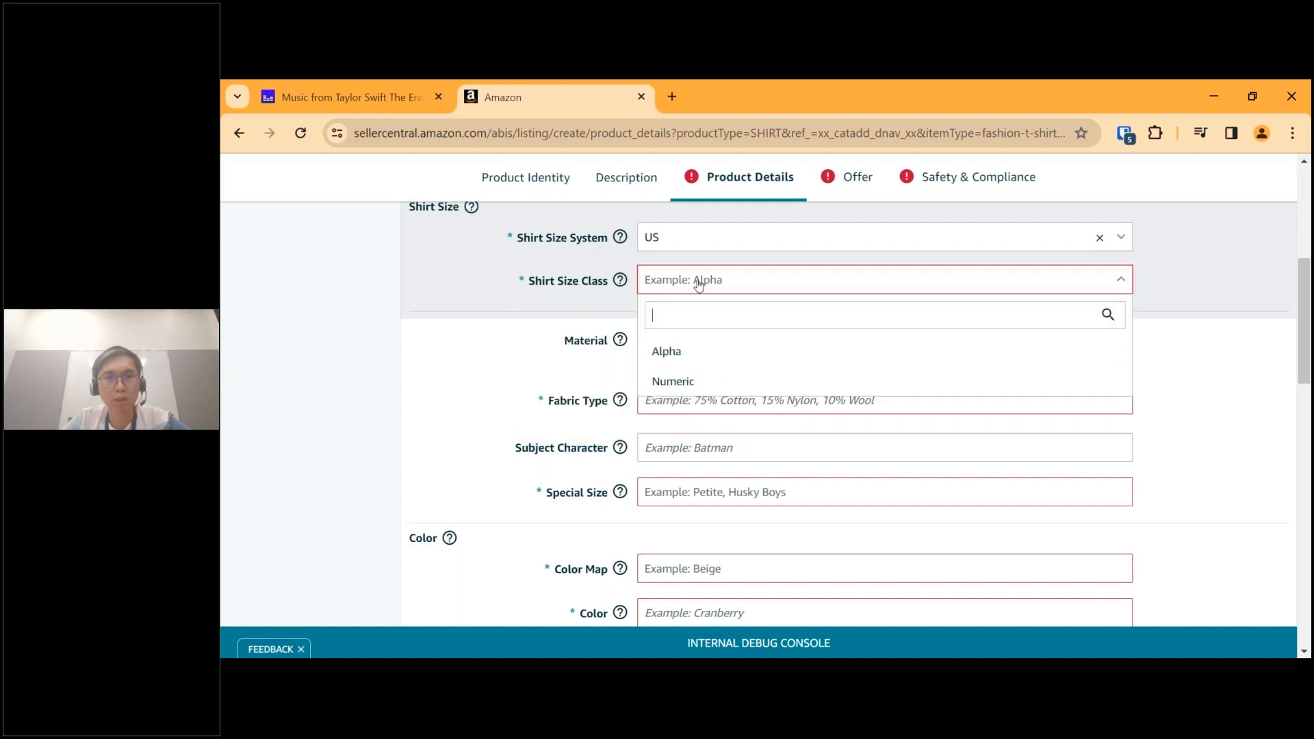
click(701, 362)
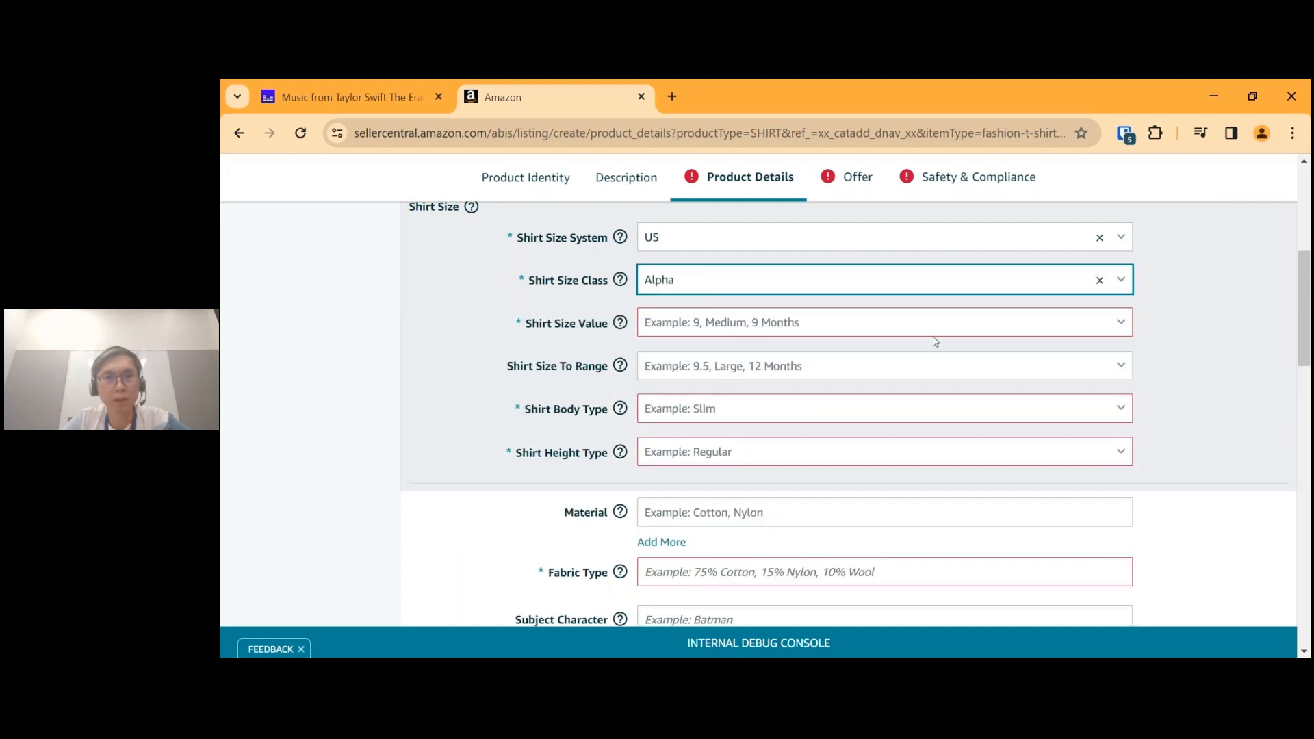
Set Shirt Size Value to Medium and check the Shirt Size To Range options without choosing one.
click(1100, 321)
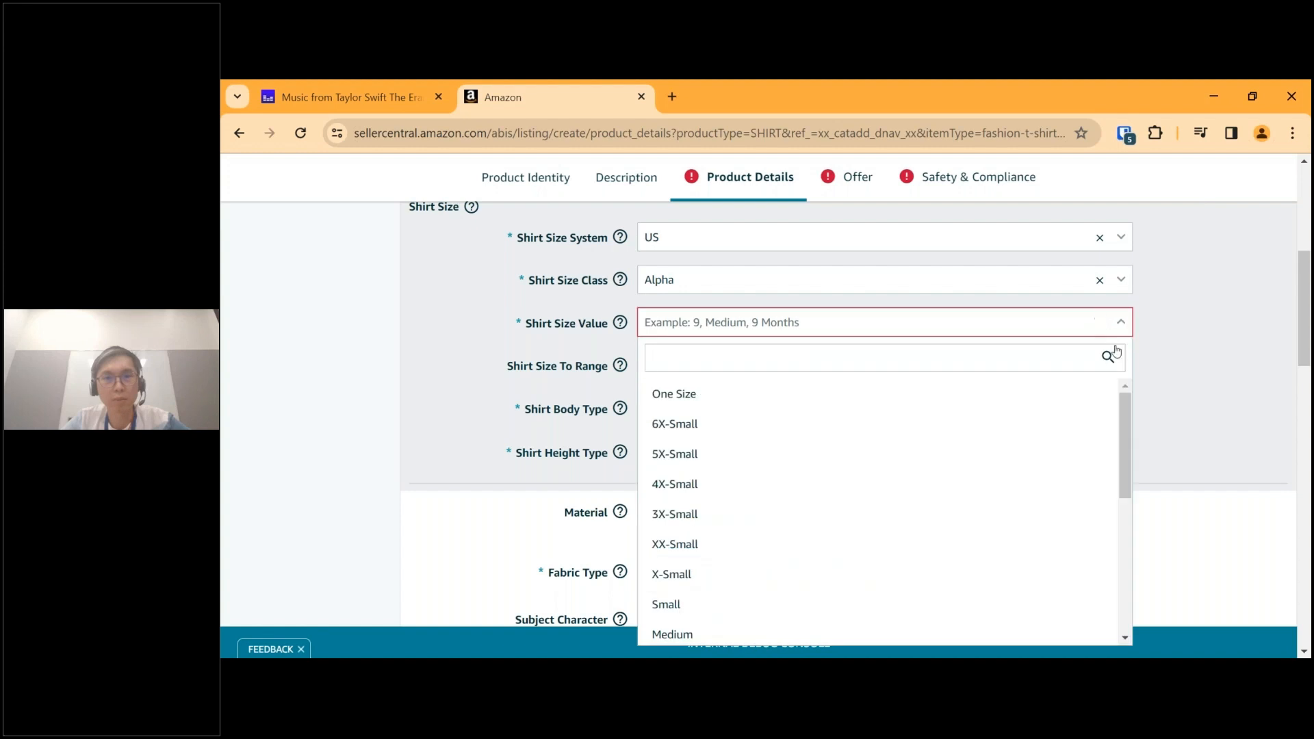
drag(1127, 410, 1129, 480)
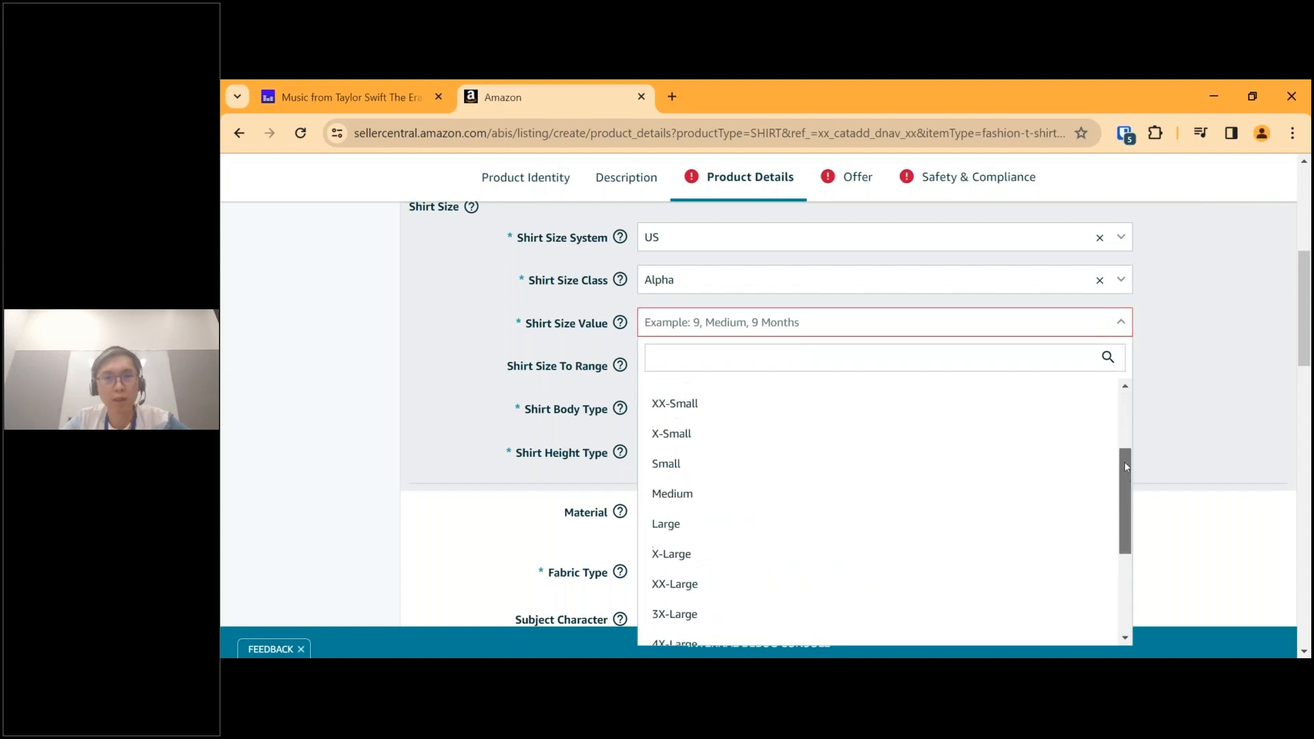
click(691, 496)
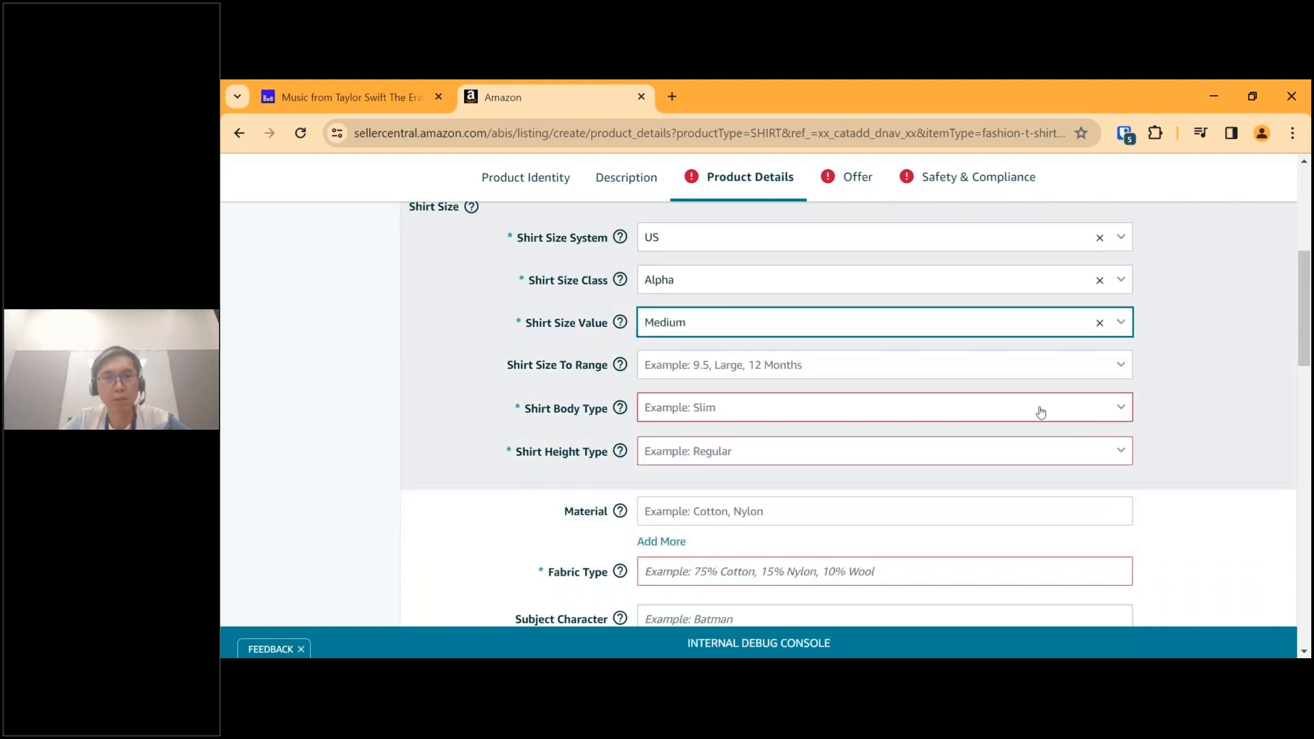
click(1104, 374)
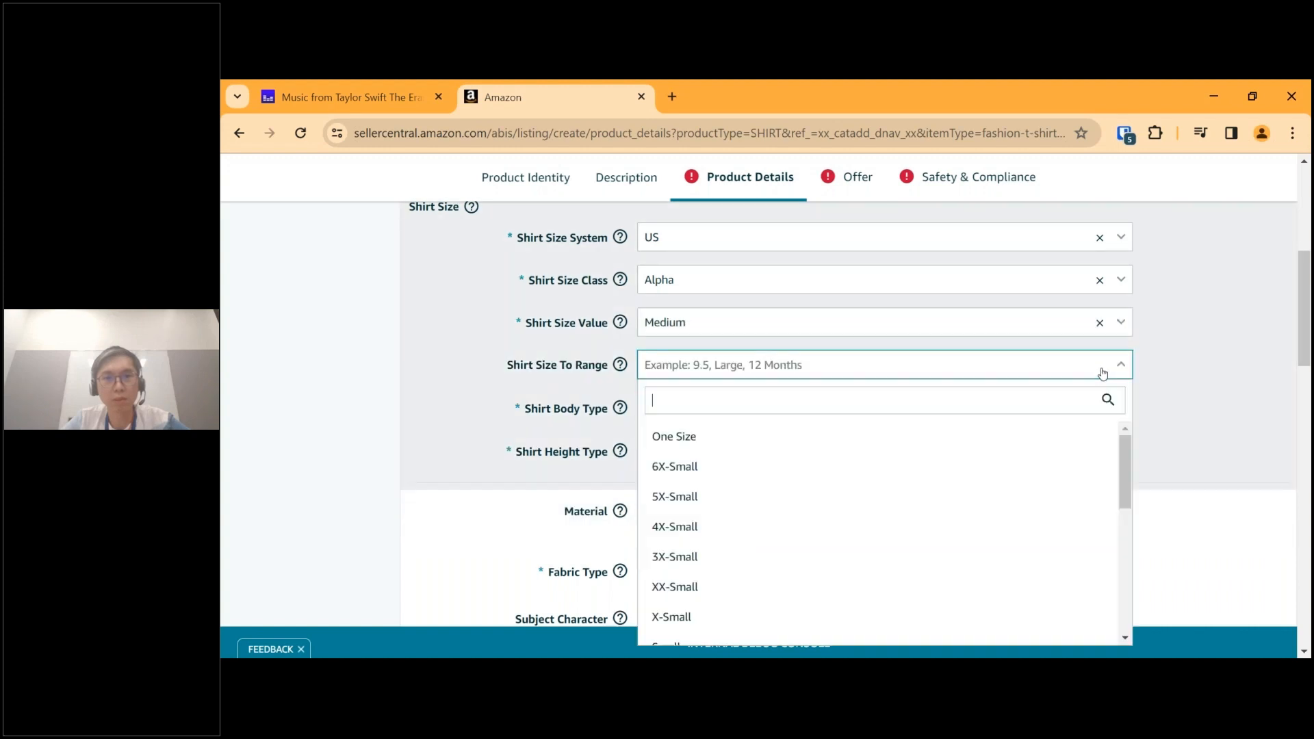
click(1103, 372)
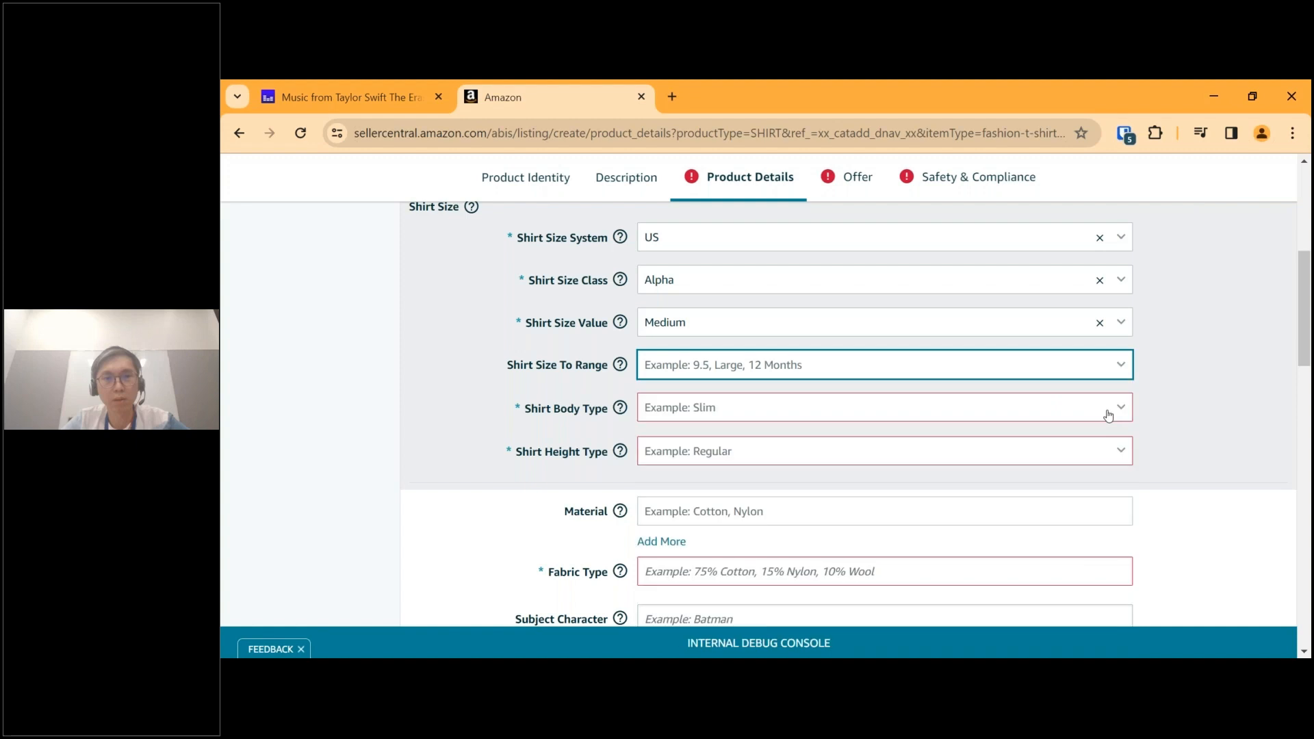
Set both Shirt Body Type and Shirt Height Type to Regular and review the shirt size section.
click(1108, 411)
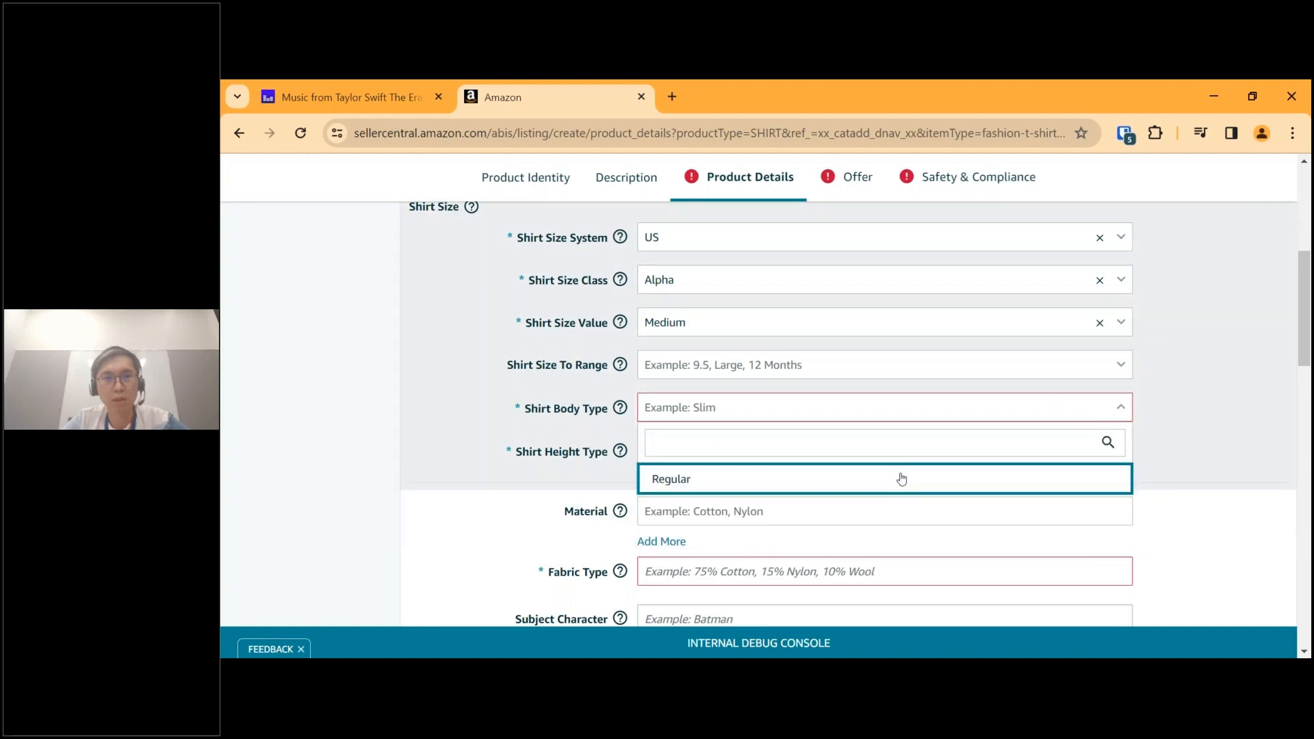
click(901, 479)
click(1021, 449)
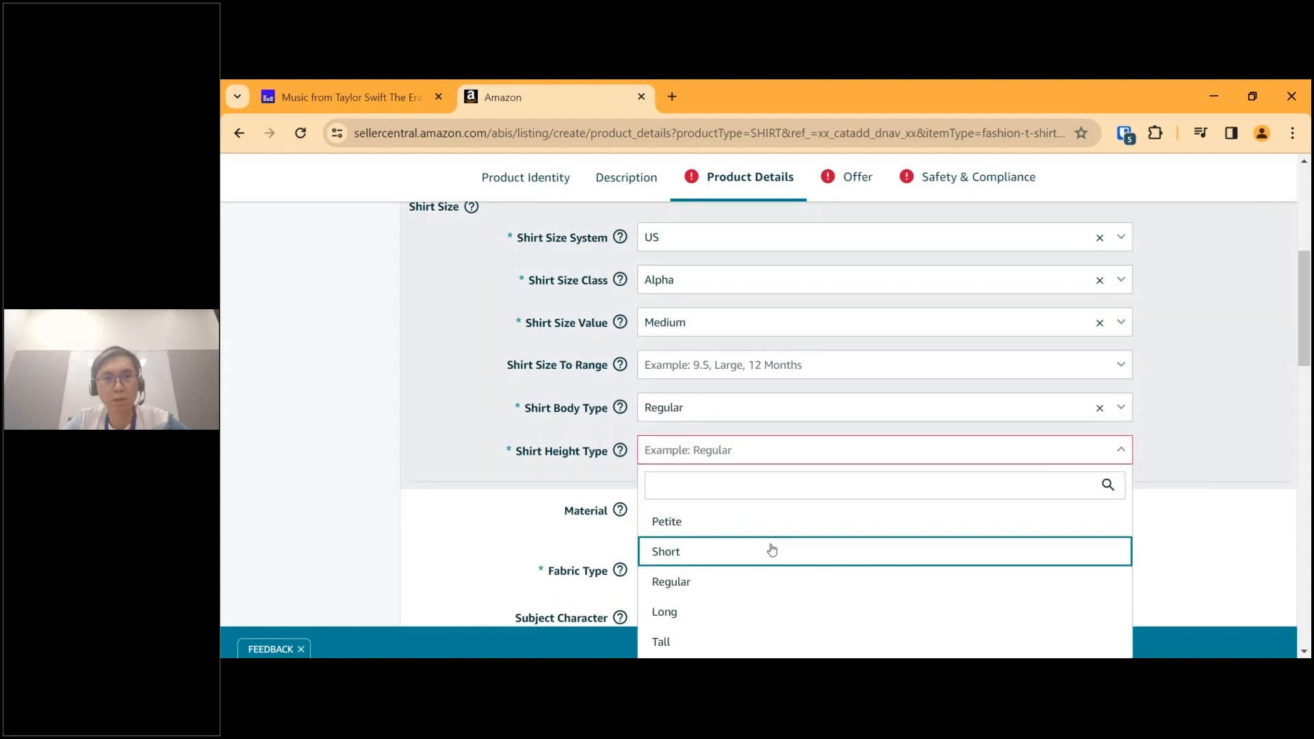
click(742, 581)
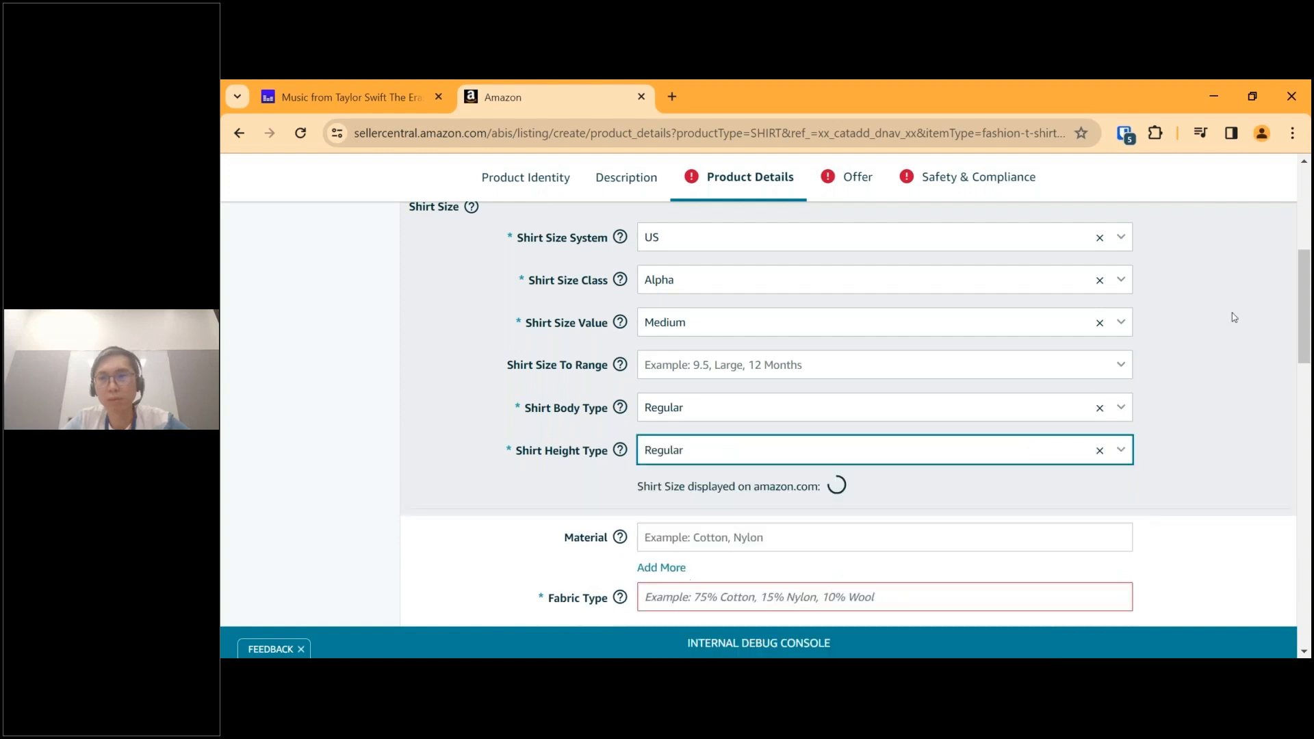
scroll(1178, 421, down, 1)
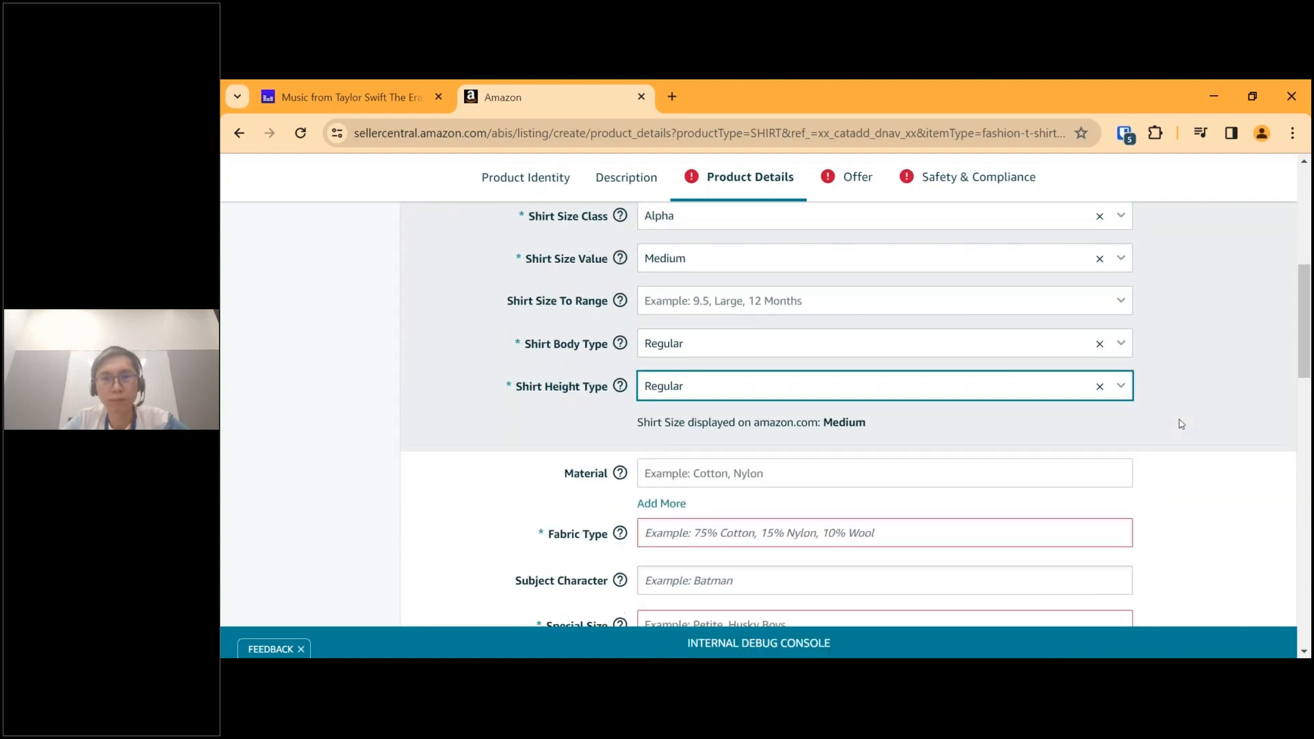
scroll(766, 450, up, 2)
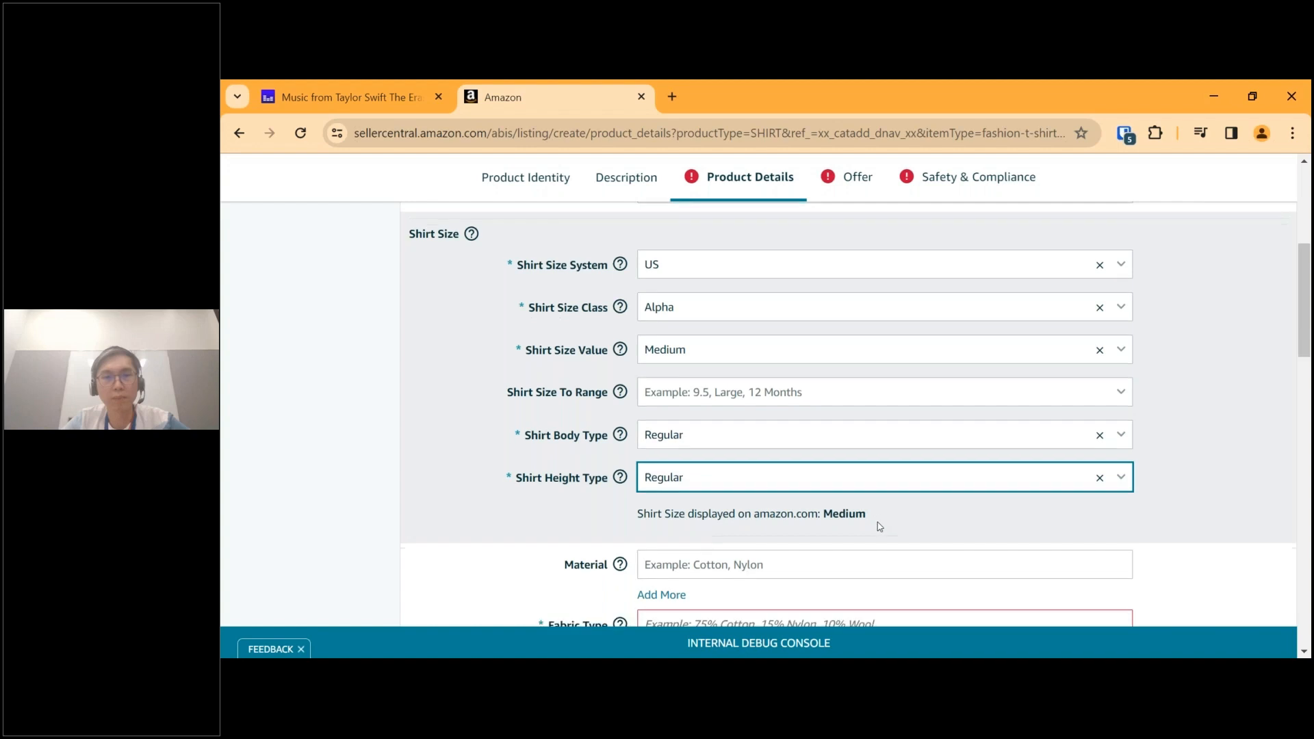
Set Material to Cotton and enter "100% Cotton" as the fabric type.
scroll(788, 321, down, 4)
click(787, 322)
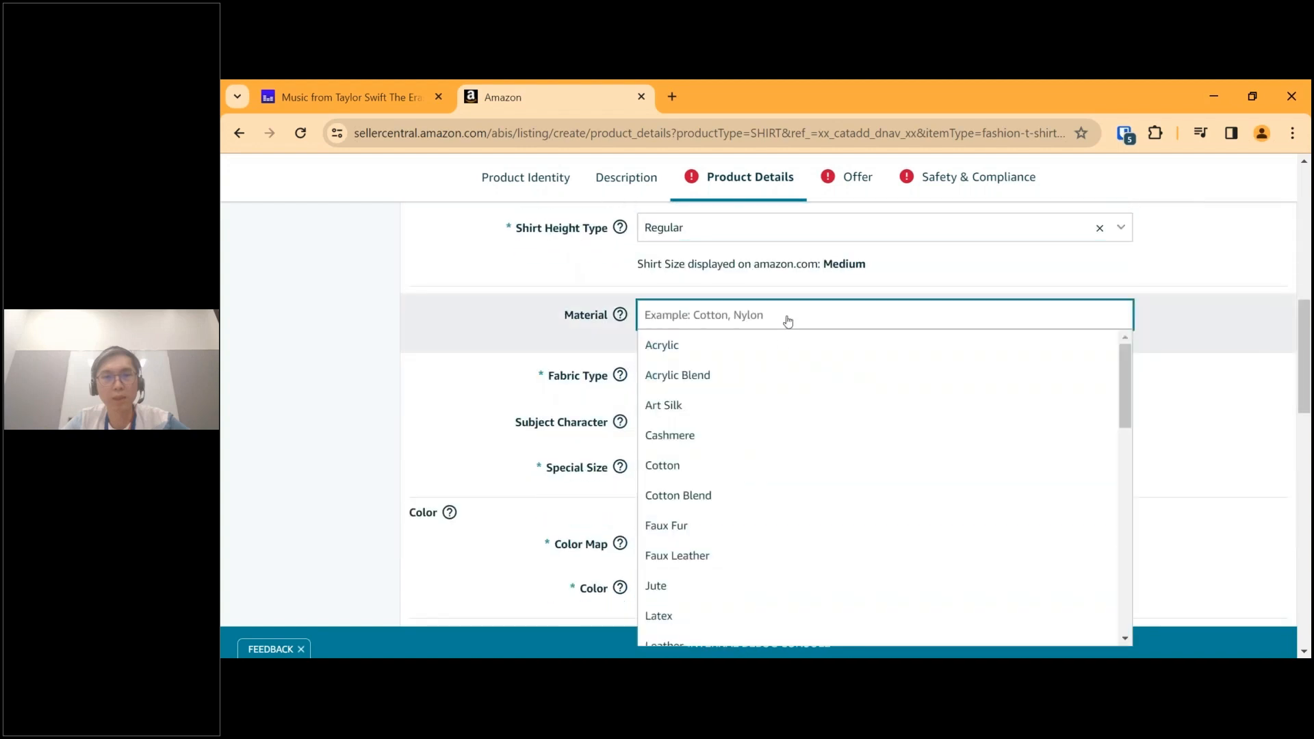
click(725, 469)
click(725, 375)
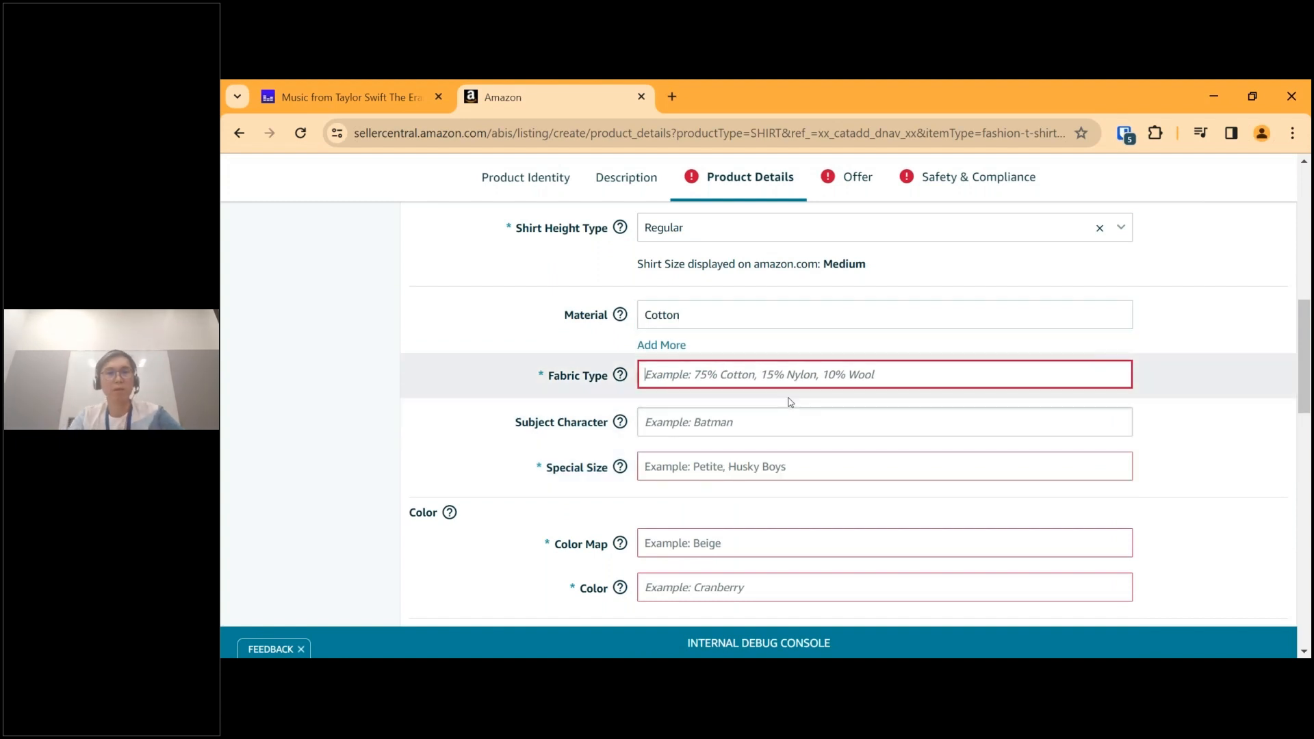
text(100% )
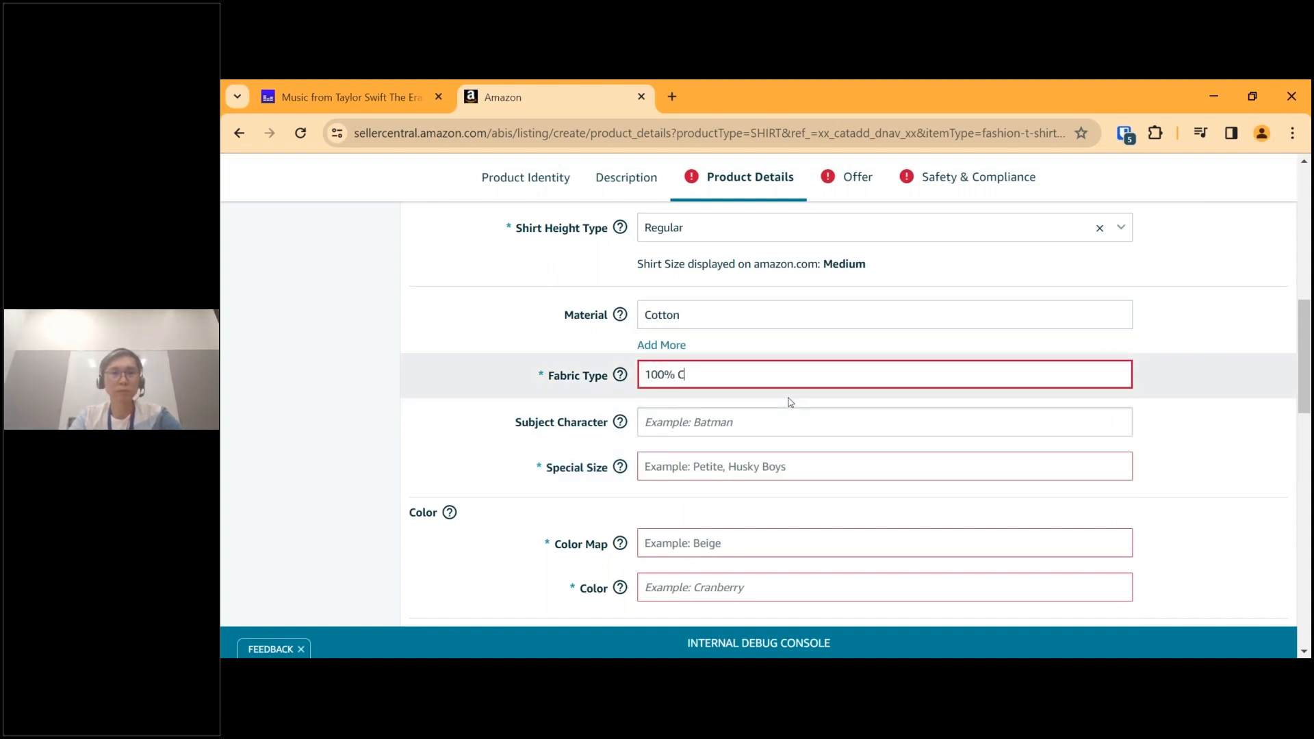
text(Cotton)
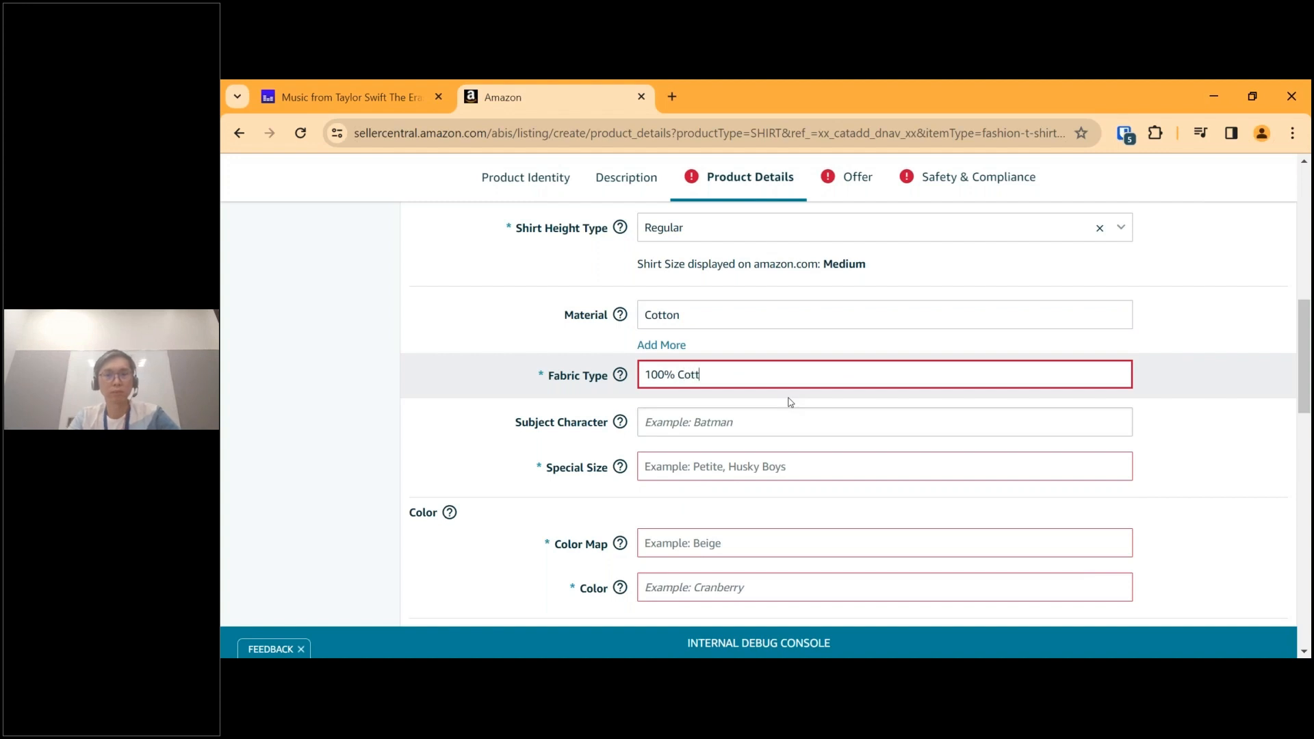
click(734, 438)
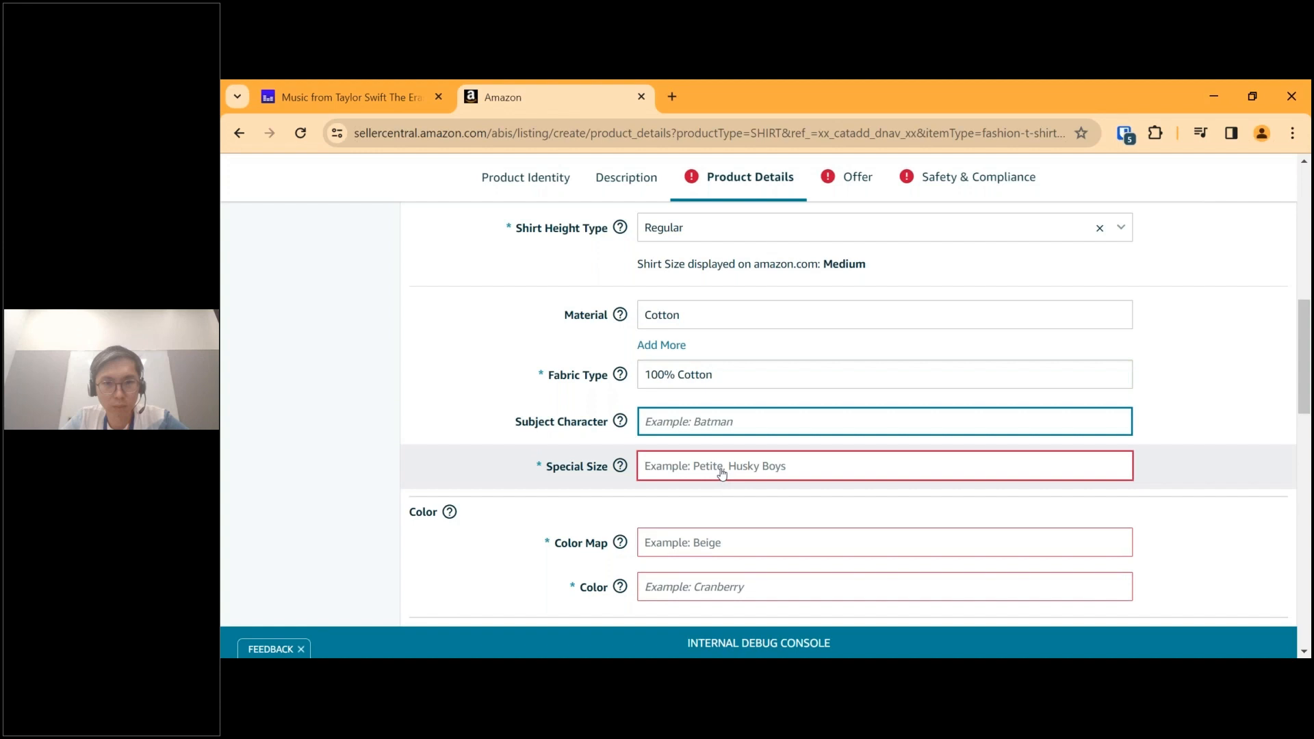
Look through the available Special Size options without choosing one.
click(722, 474)
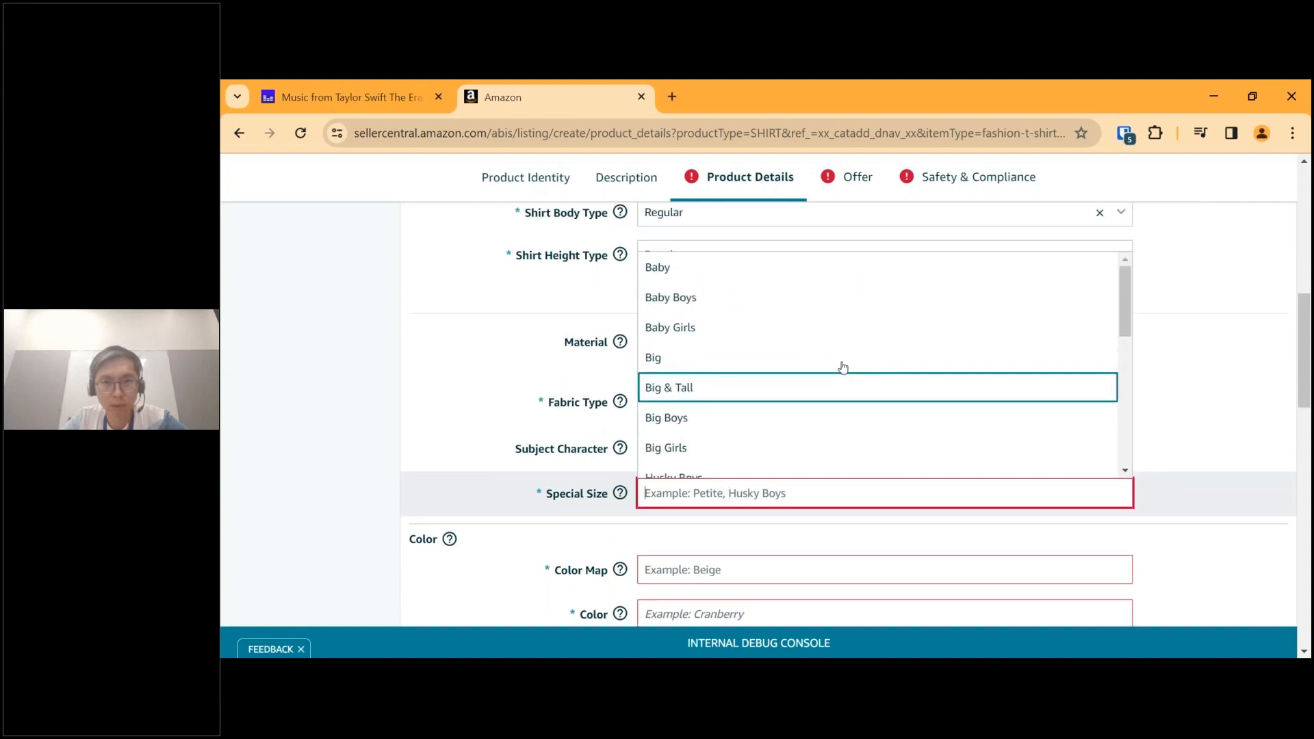
drag(1122, 369, 1102, 507)
click(1181, 534)
scroll(1181, 533, down, 3)
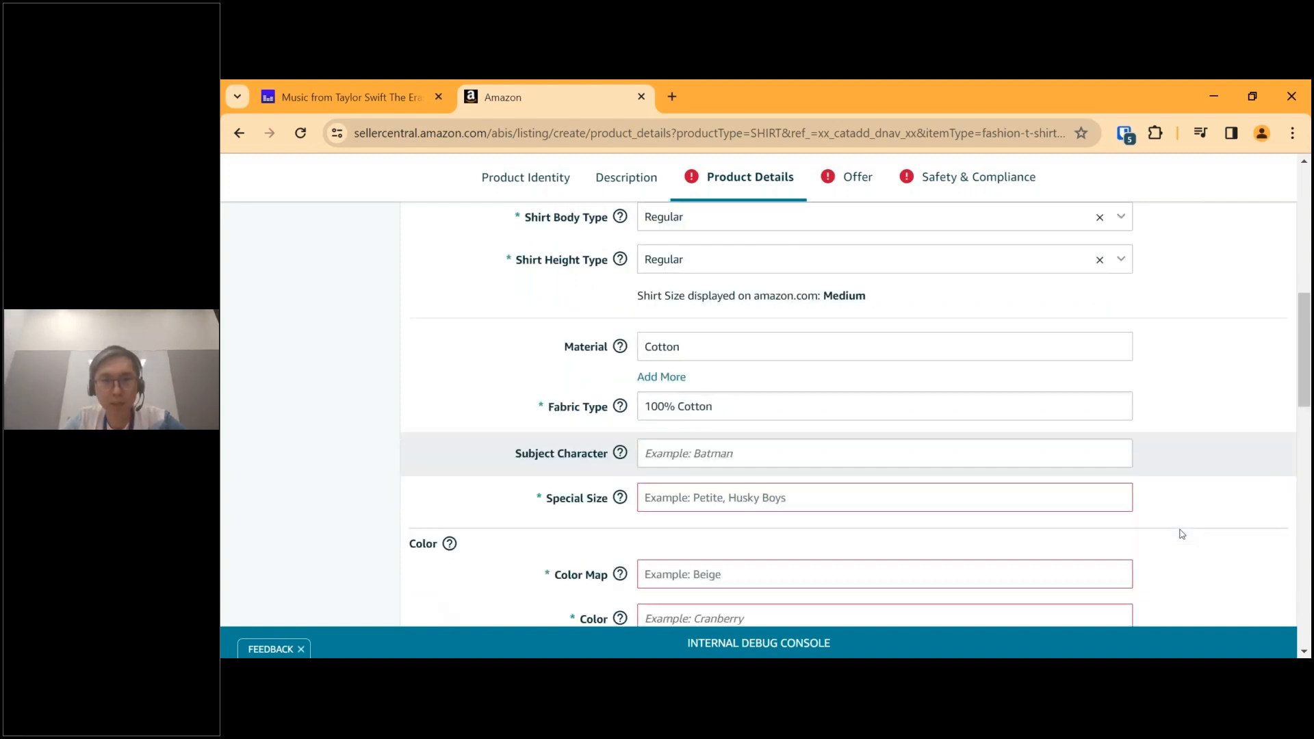
mouse_move(588, 383)
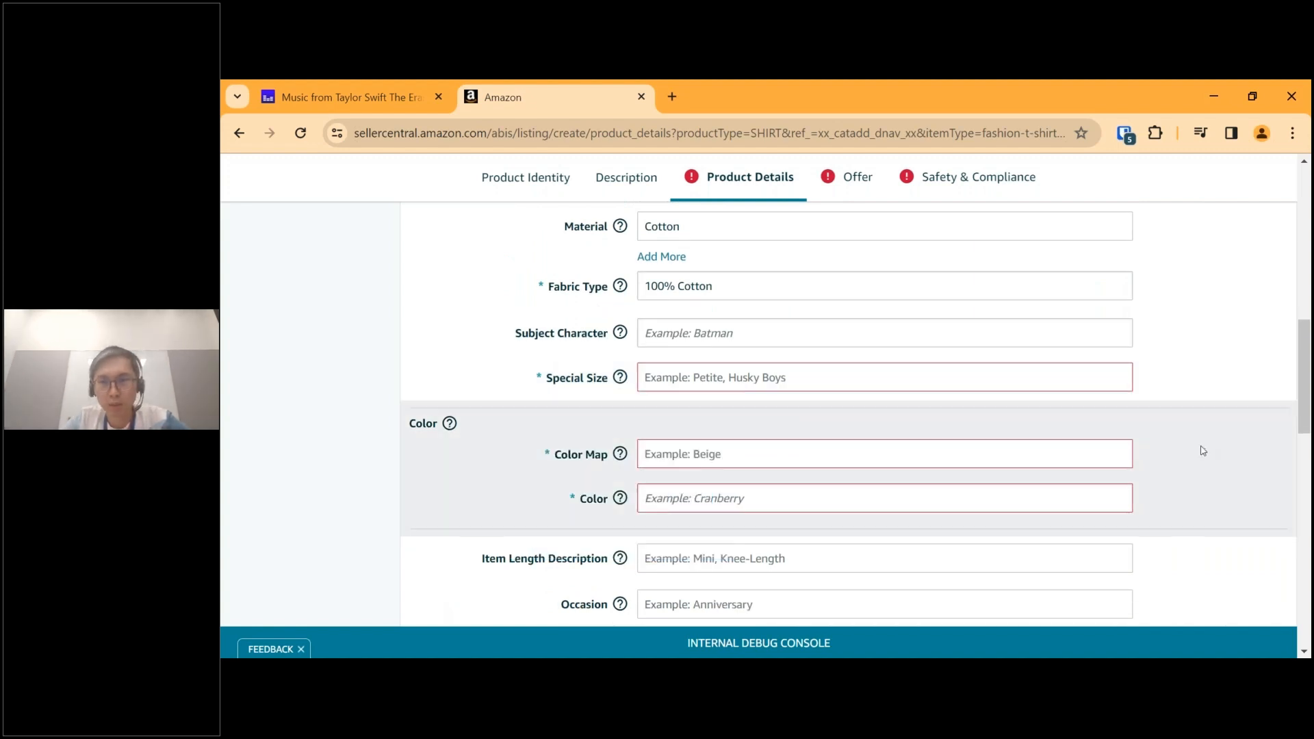
Set the Color Map to White and enter White as the shirt's color.
scroll(1200, 449, down, 1)
click(796, 376)
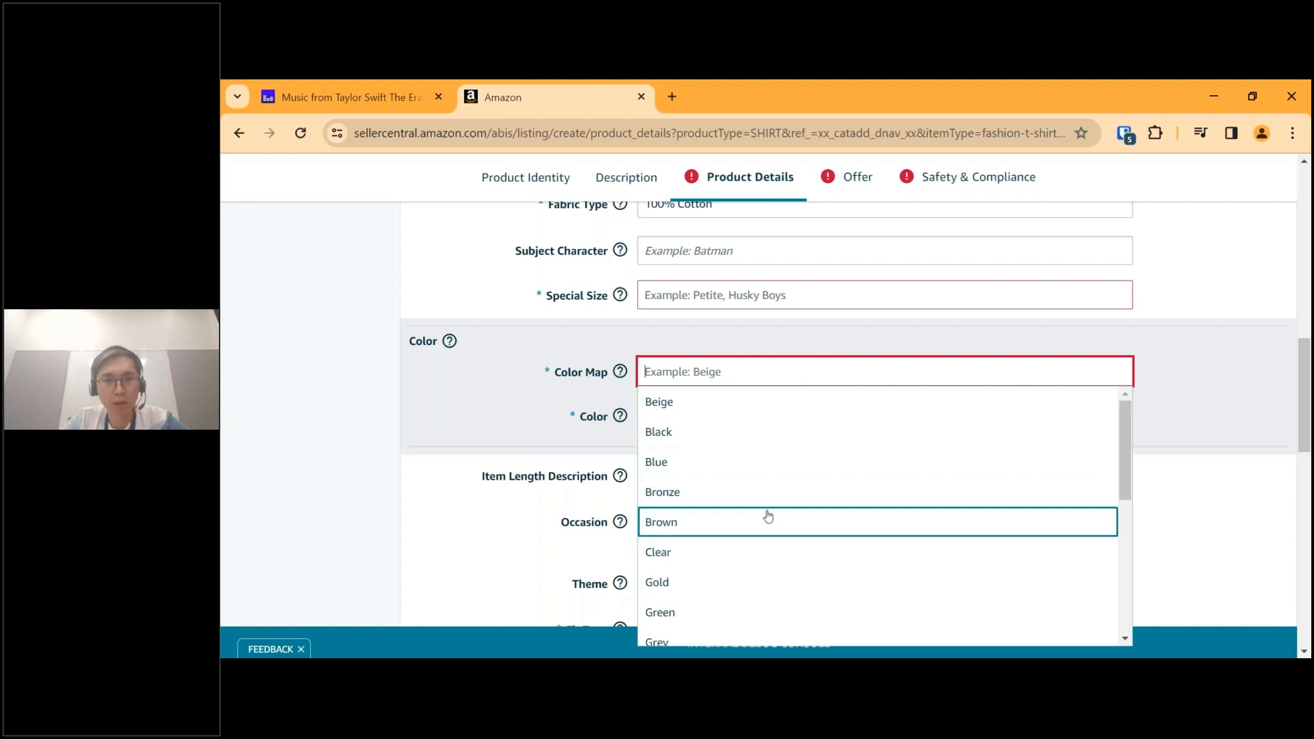
scroll(765, 554, down, 2)
scroll(765, 556, down, 3)
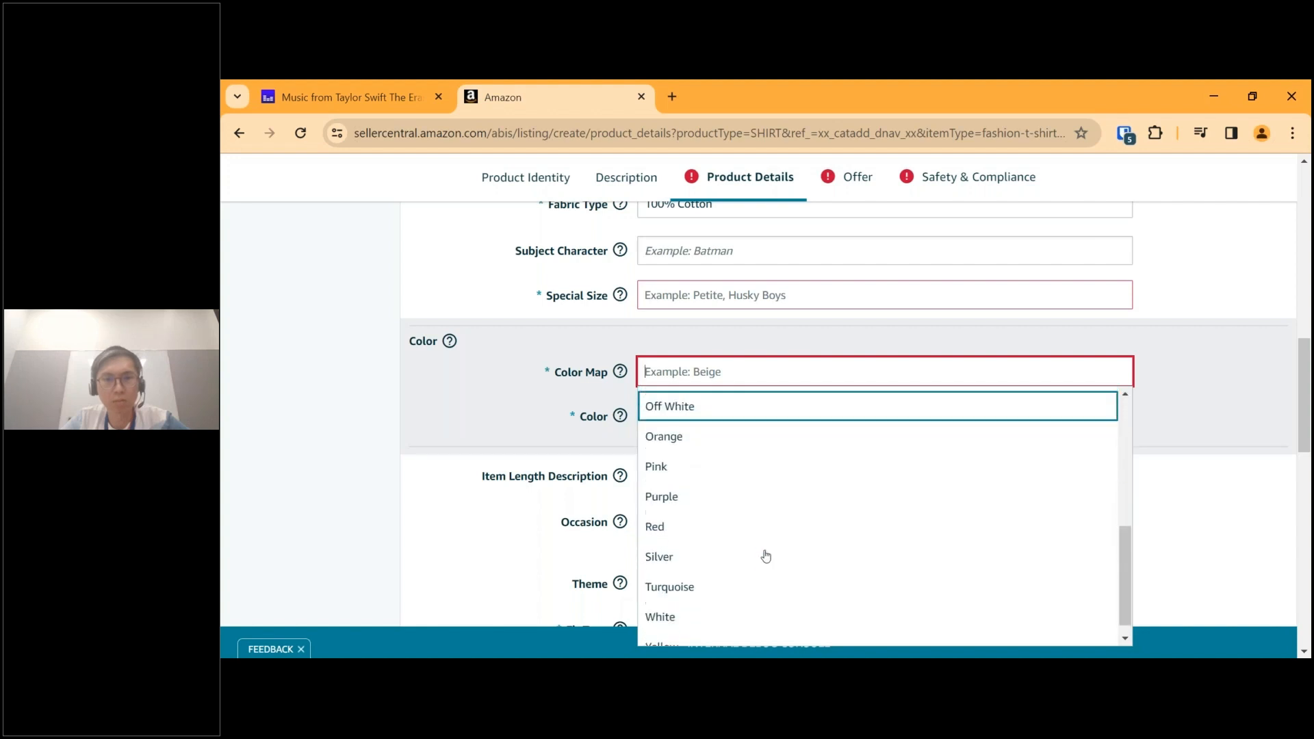
scroll(764, 552, down, 1)
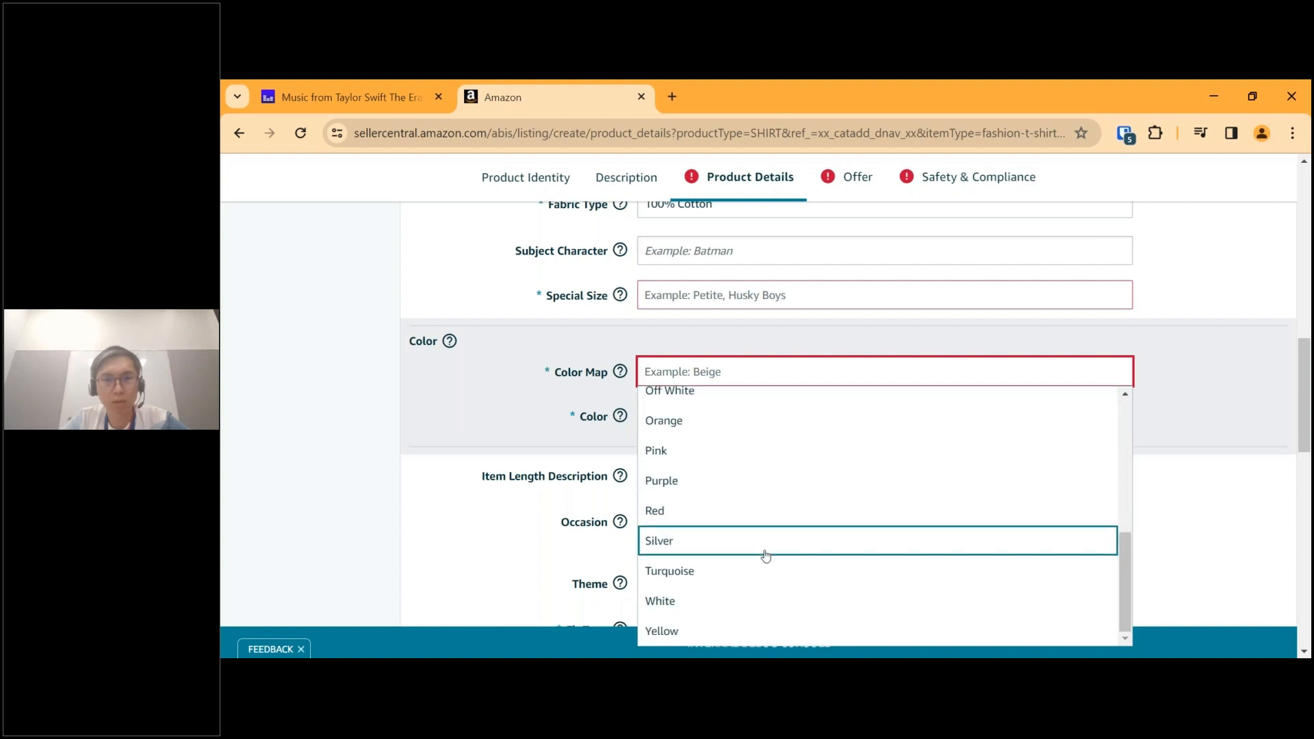
click(684, 602)
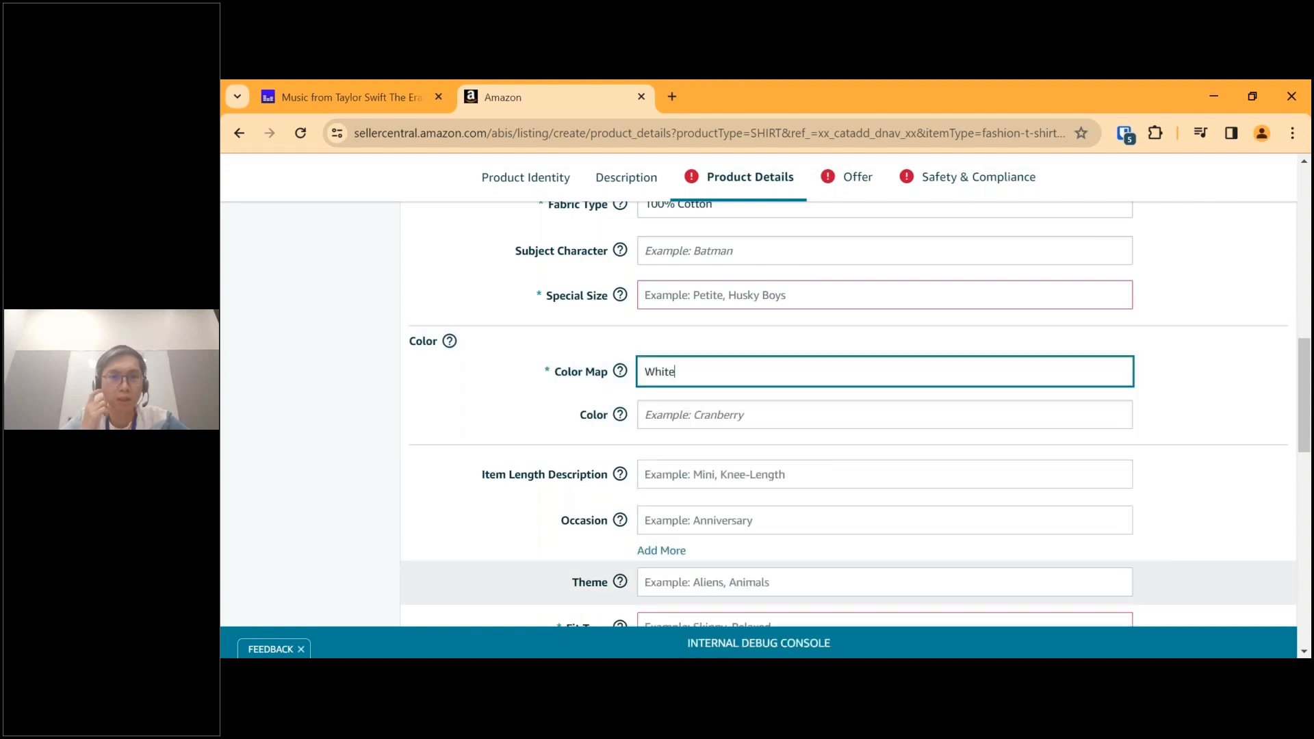
mouse_move(621, 376)
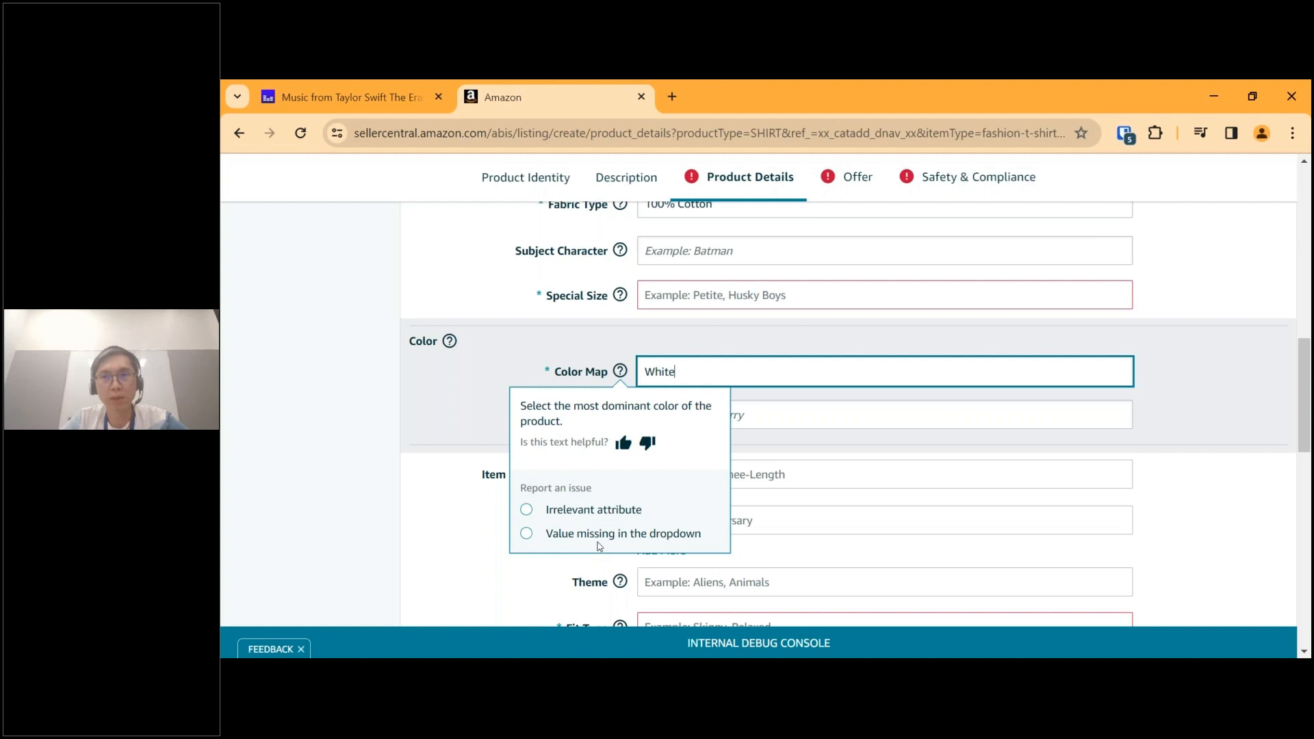
click(867, 415)
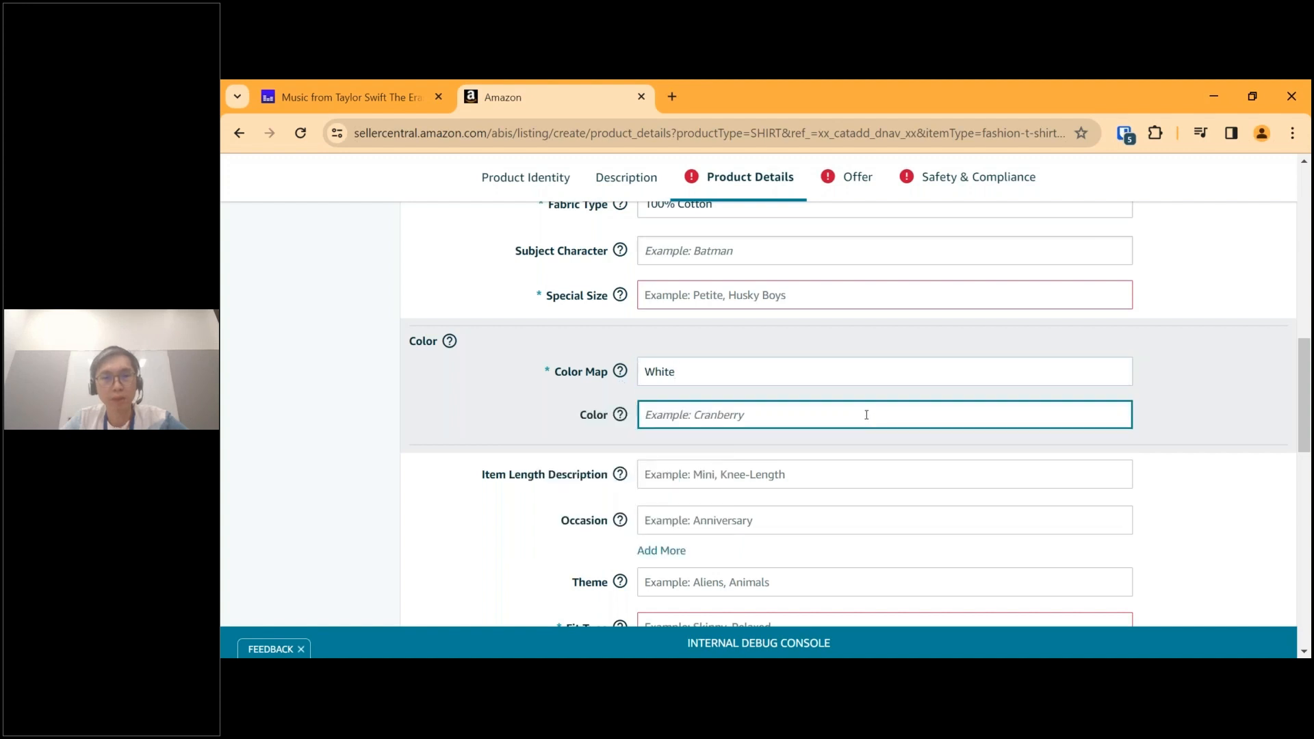
text(White)
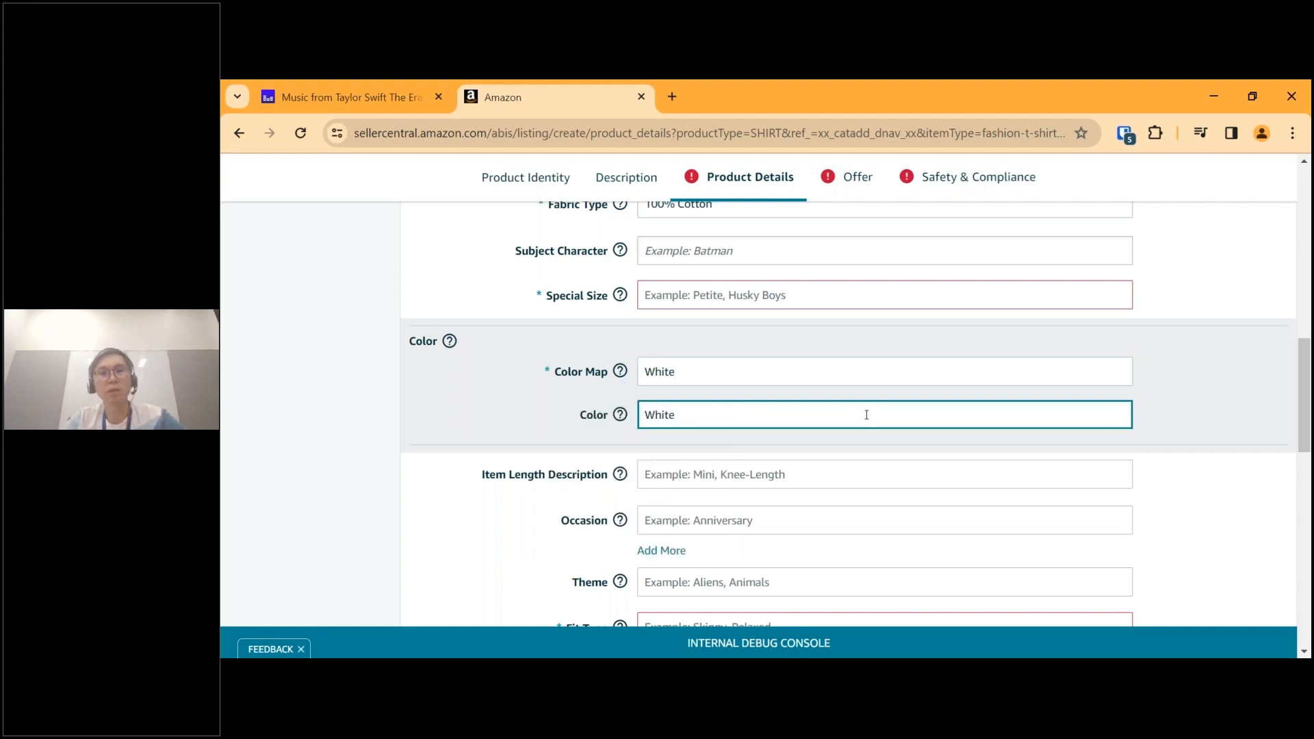
Set the Item Length Description to Standard Length.
scroll(866, 415, down, 2)
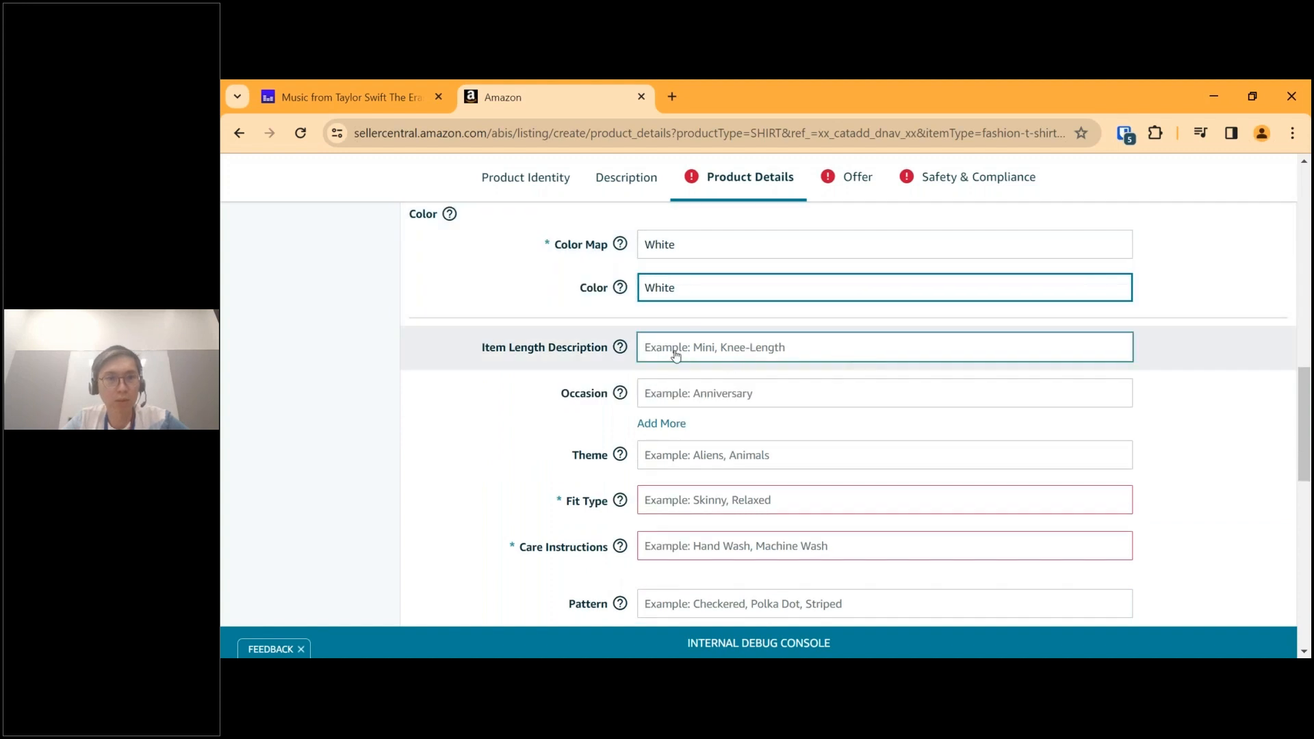
click(713, 351)
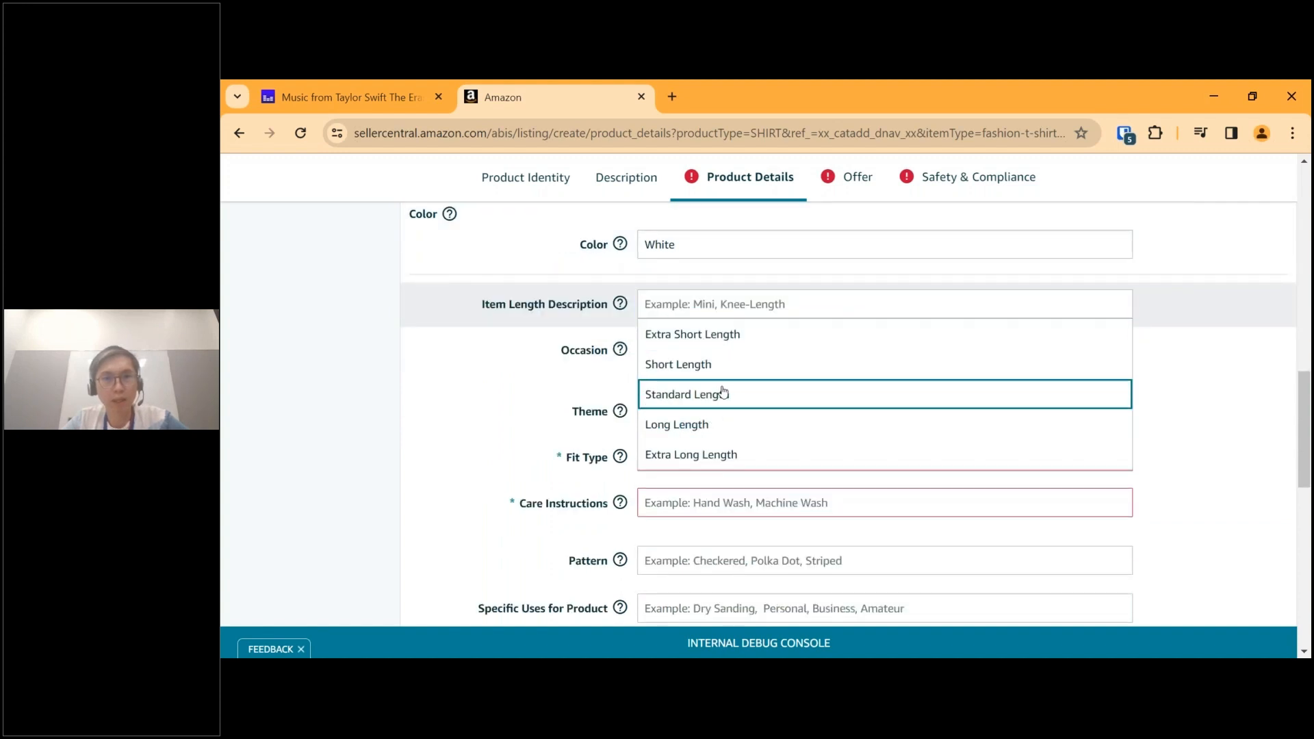
click(723, 392)
Look through the available Occasion options without choosing one.
click(727, 356)
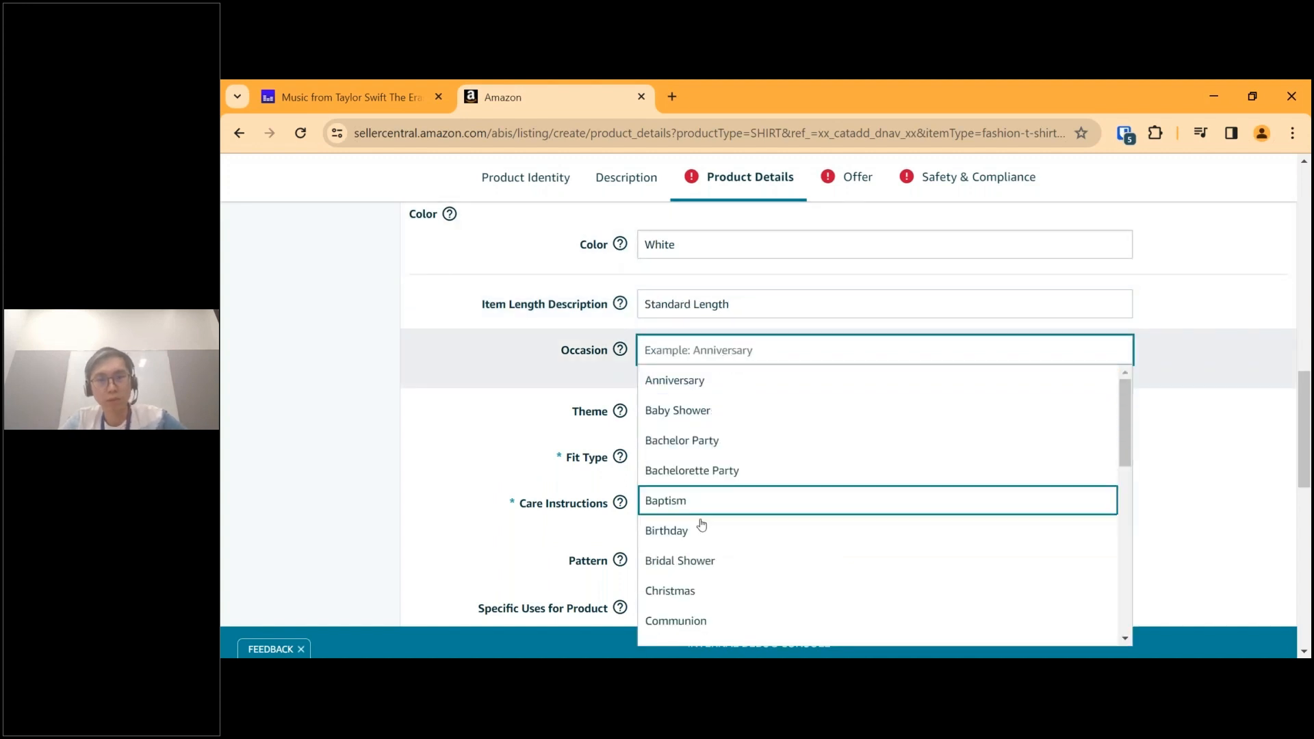
scroll(708, 571, down, 1)
scroll(708, 571, up, 1)
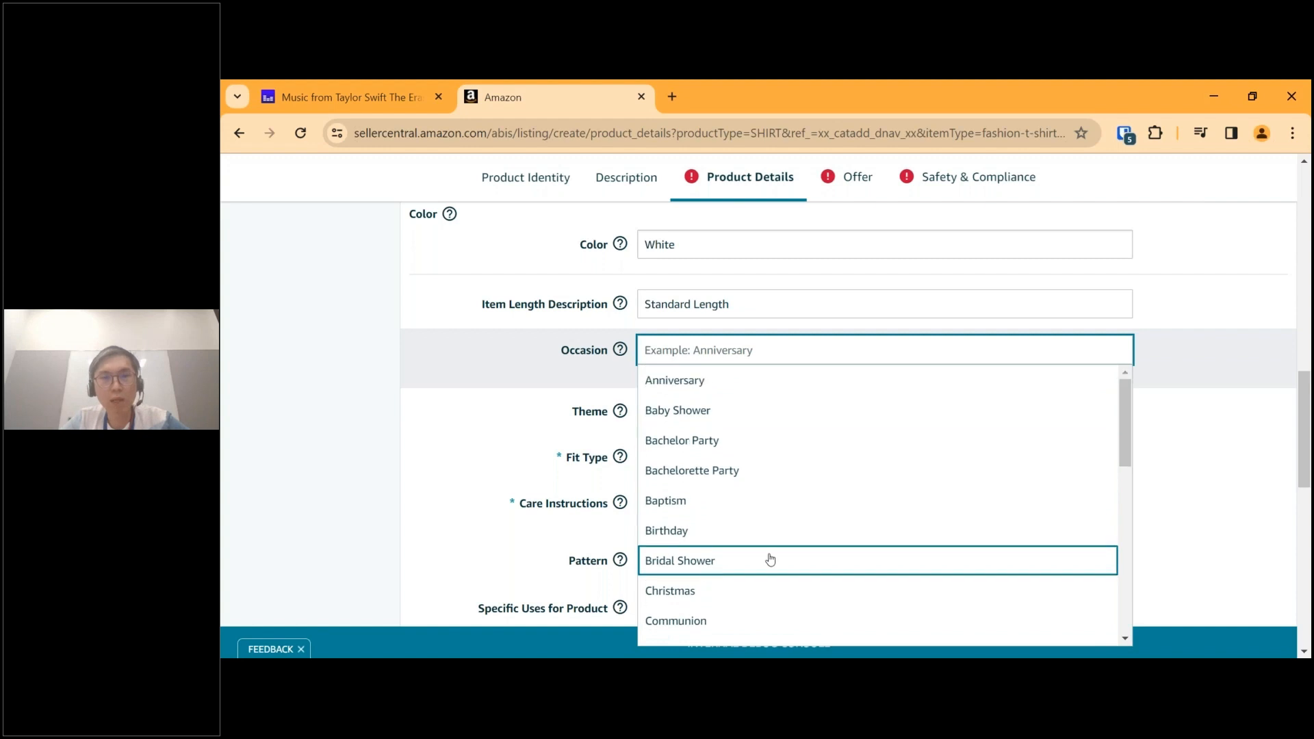
scroll(1226, 425, down, 2)
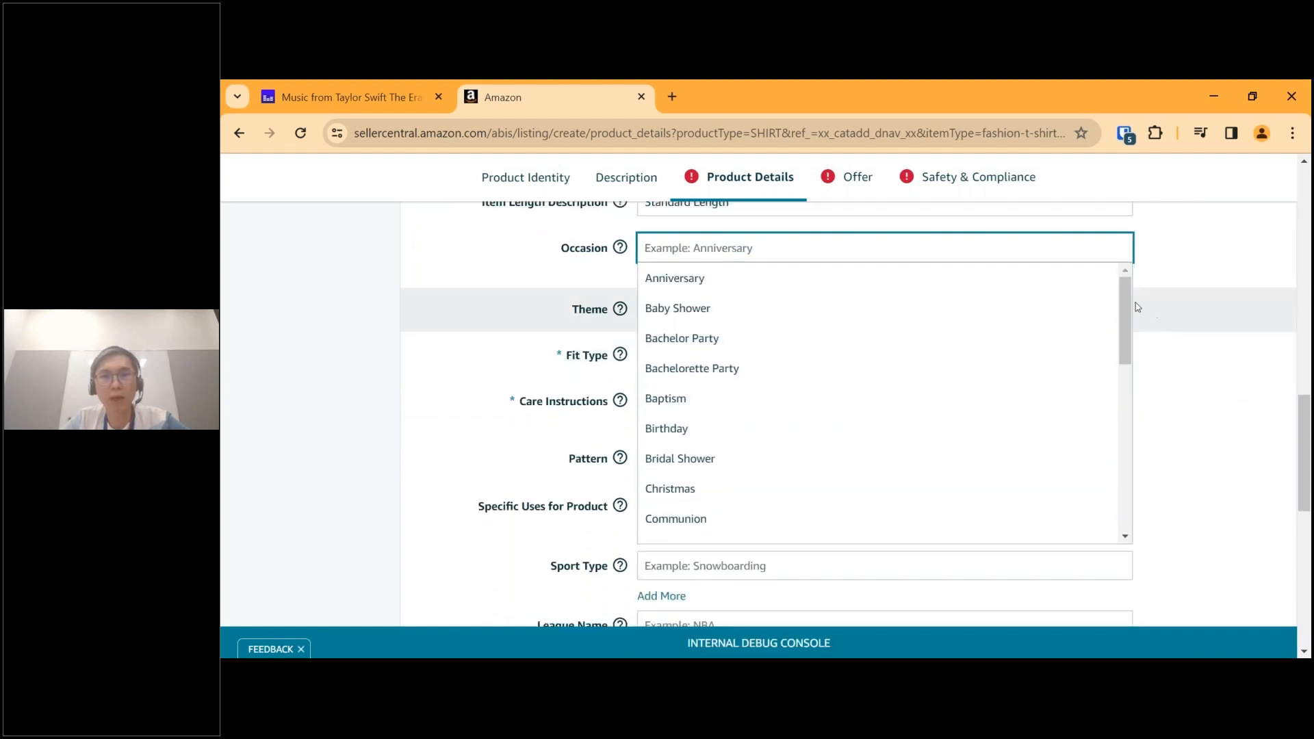
drag(1125, 305, 1122, 517)
drag(1117, 446, 1147, 270)
click(1196, 260)
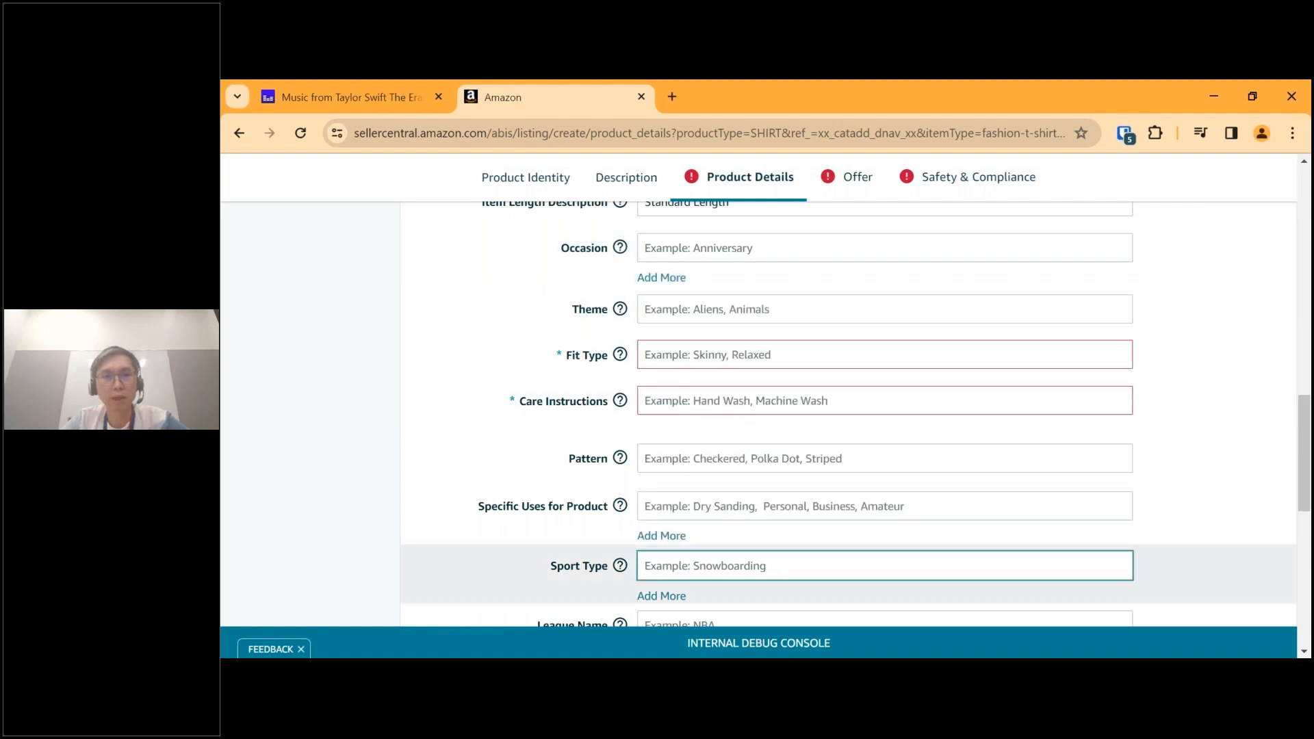
Review the available fit types and set Fit Type to Regular Fit.
click(734, 356)
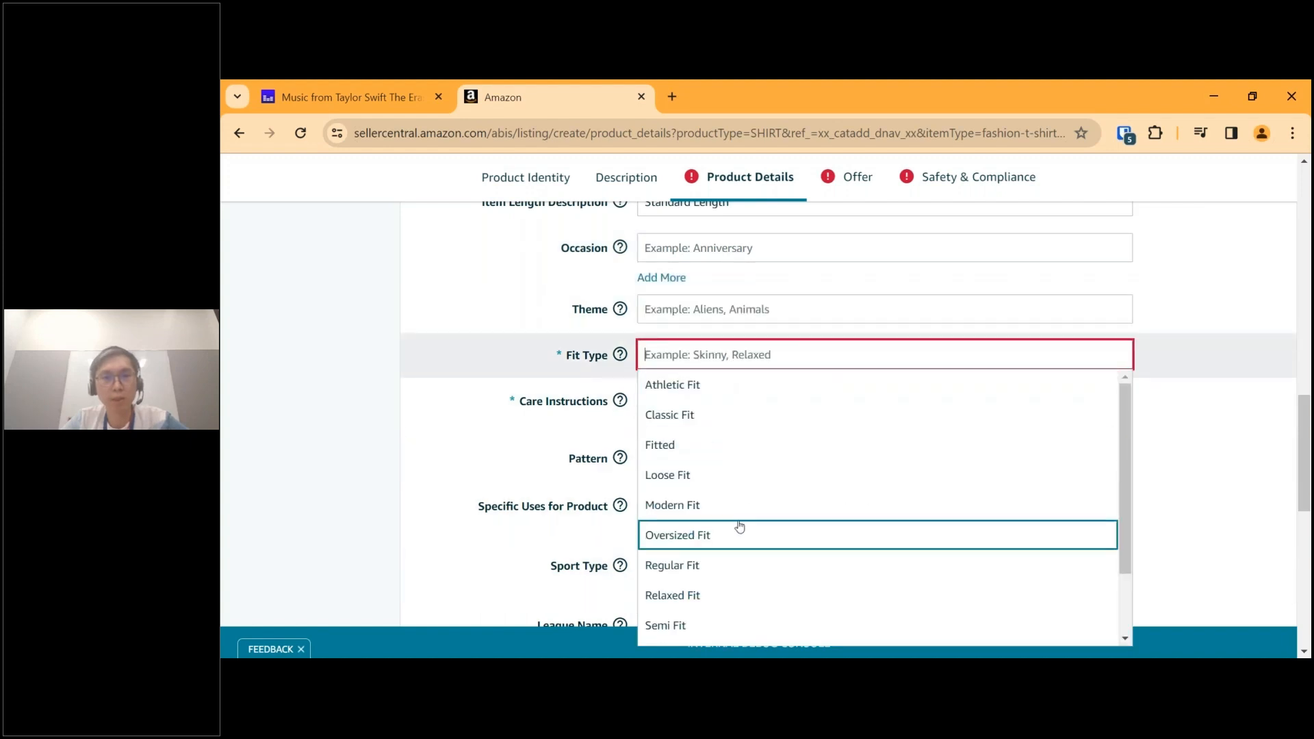
scroll(739, 527, down, 2)
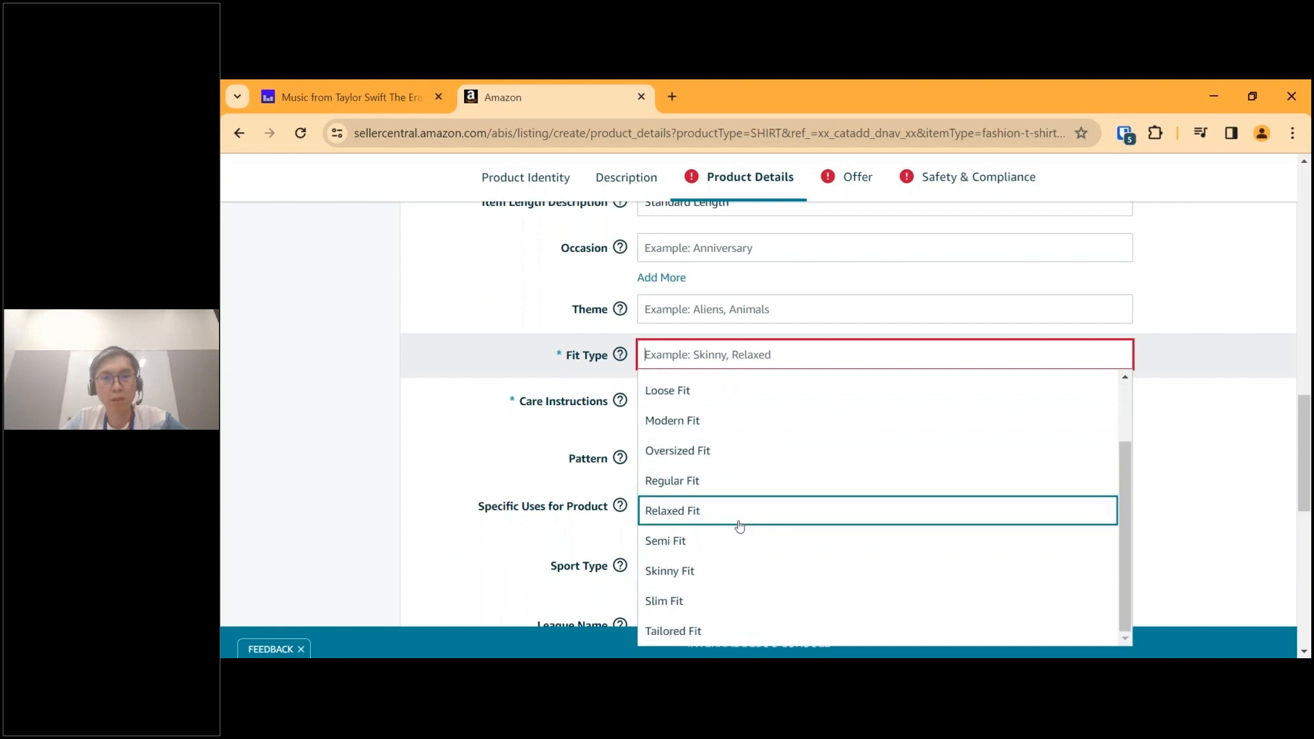
scroll(739, 527, up, 1)
scroll(739, 527, down, 1)
scroll(739, 526, up, 3)
scroll(725, 534, down, 1)
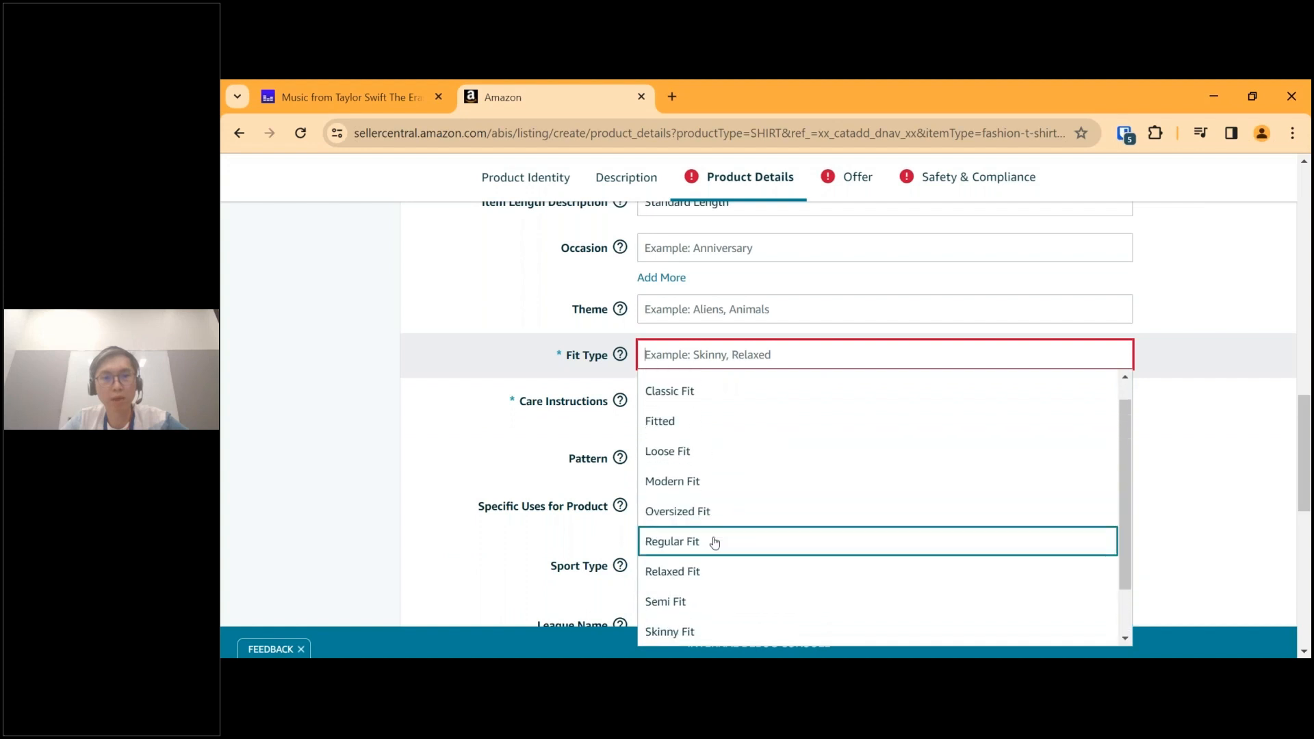
click(707, 548)
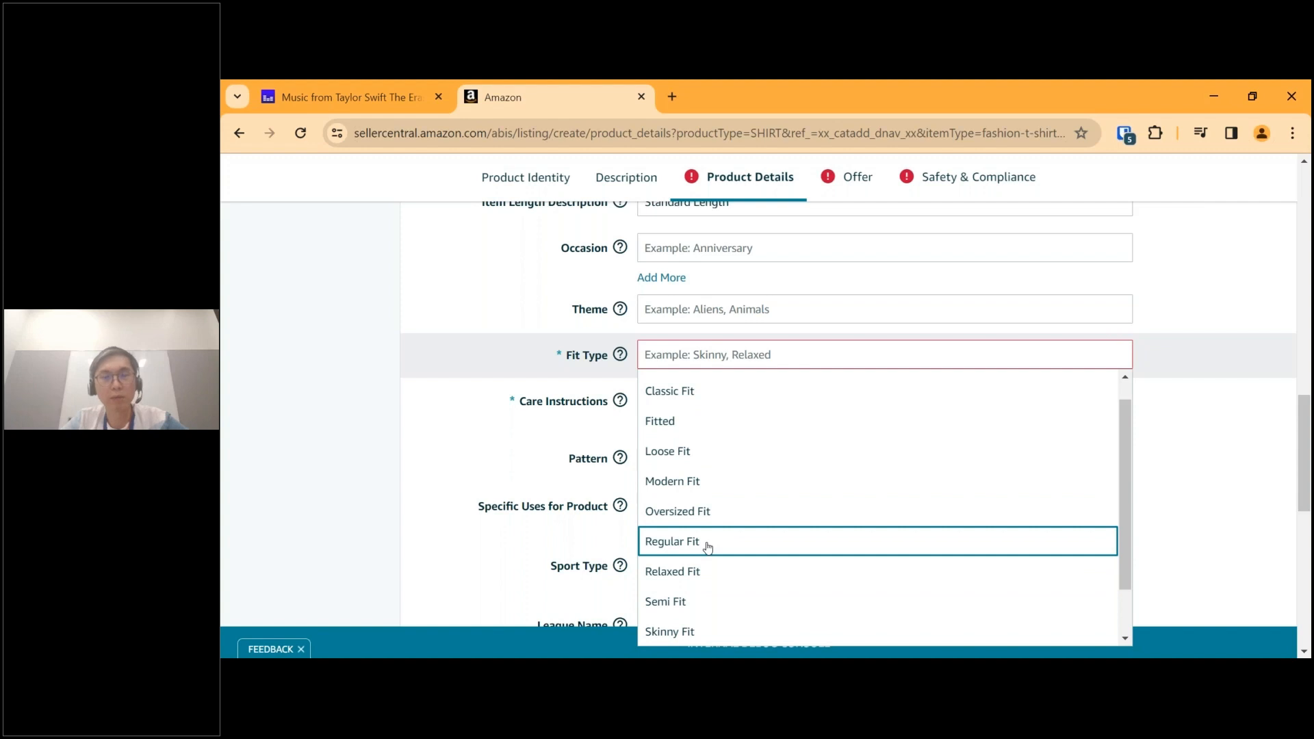
Set the Care Instructions to Machine Wash.
mouse_move(1307, 422)
mouse_down()
mouse_move(1299, 461)
mouse_move(1289, 440)
mouse_up()
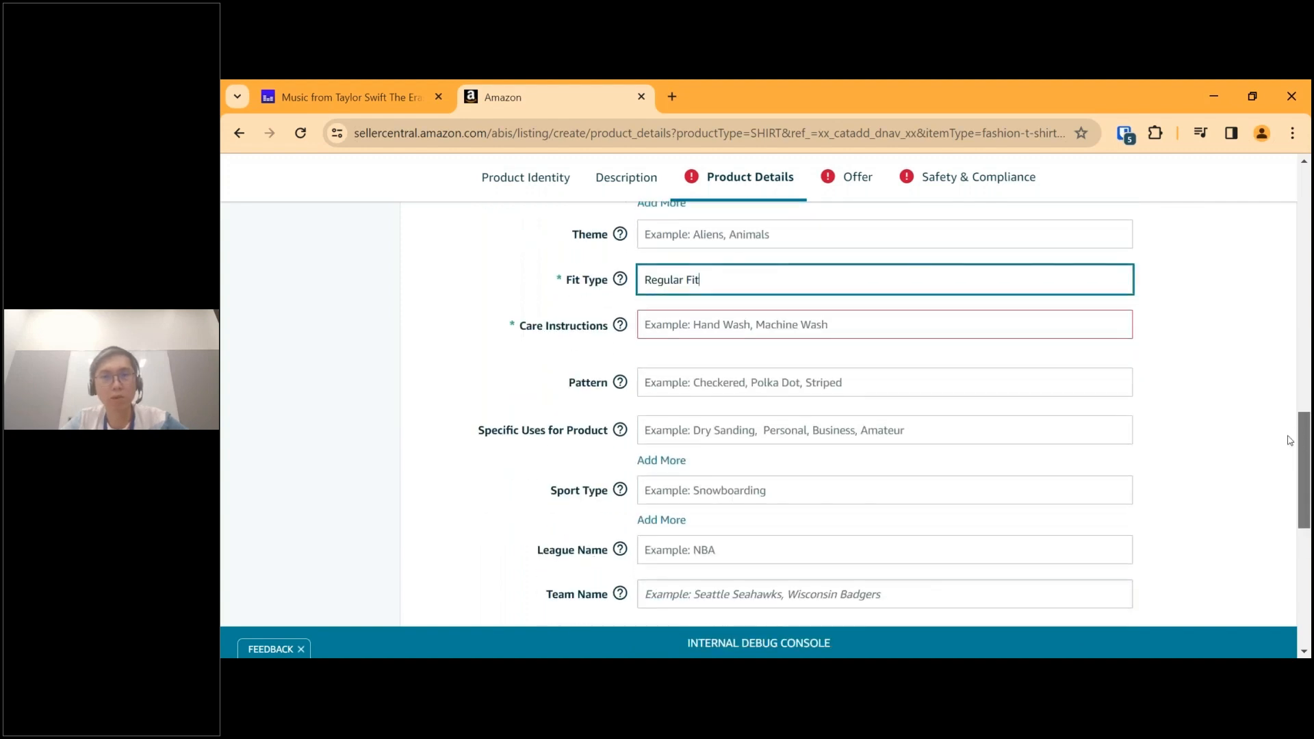
click(1011, 321)
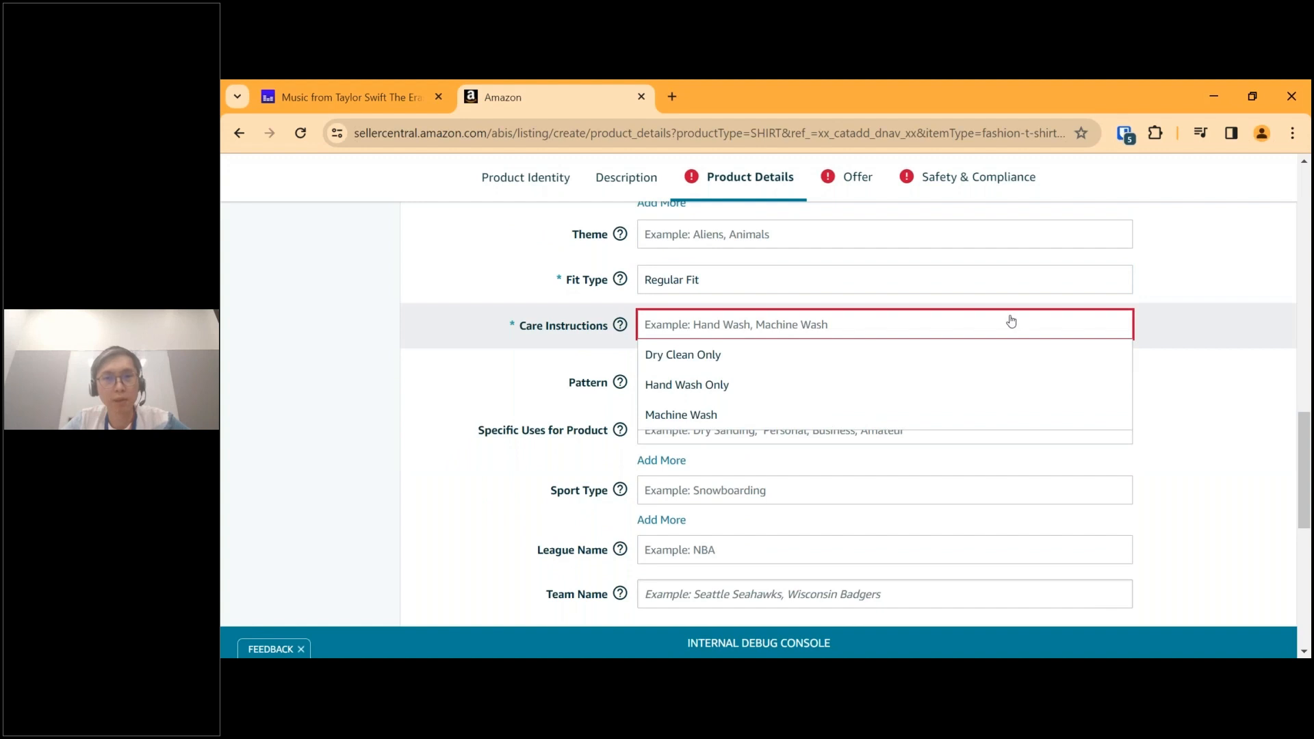
click(735, 413)
Review the optional fields below Care Instructions, including Specific Uses for Product and Sport Type, leaving them empty.
scroll(748, 459, down, 2)
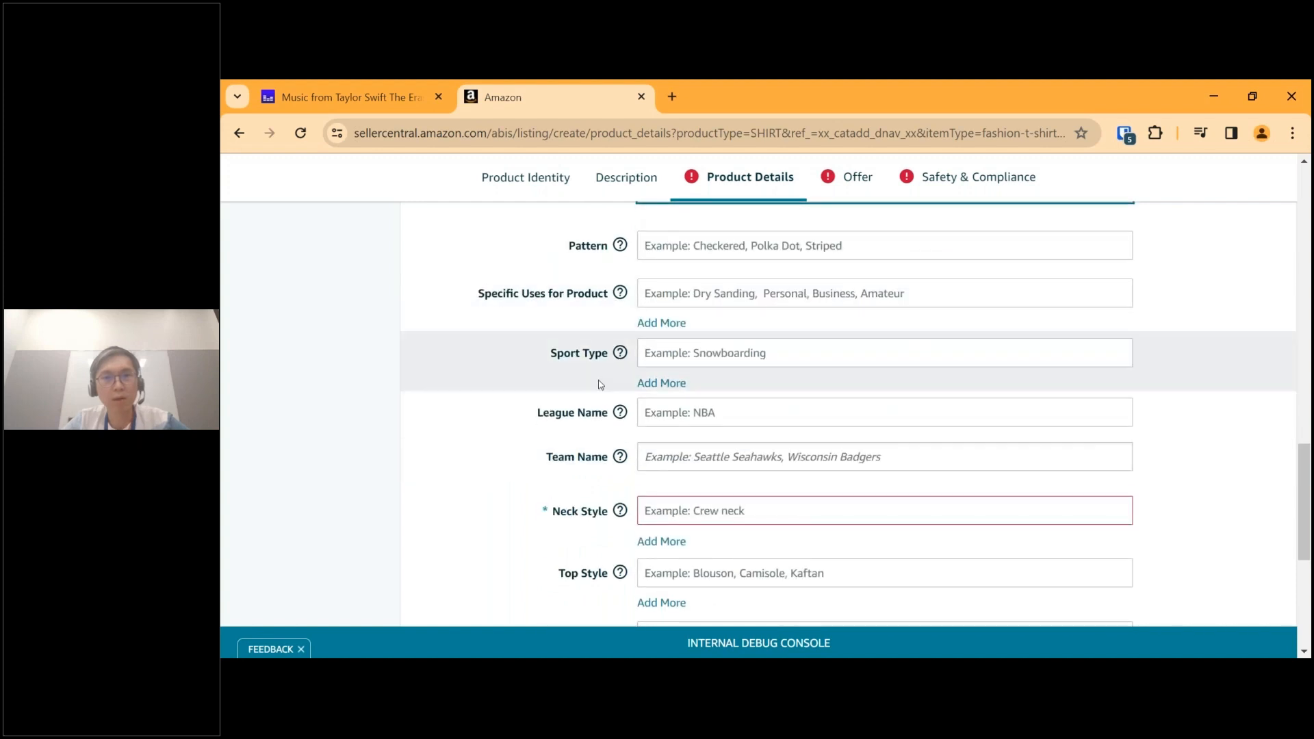
scroll(684, 383, up, 1)
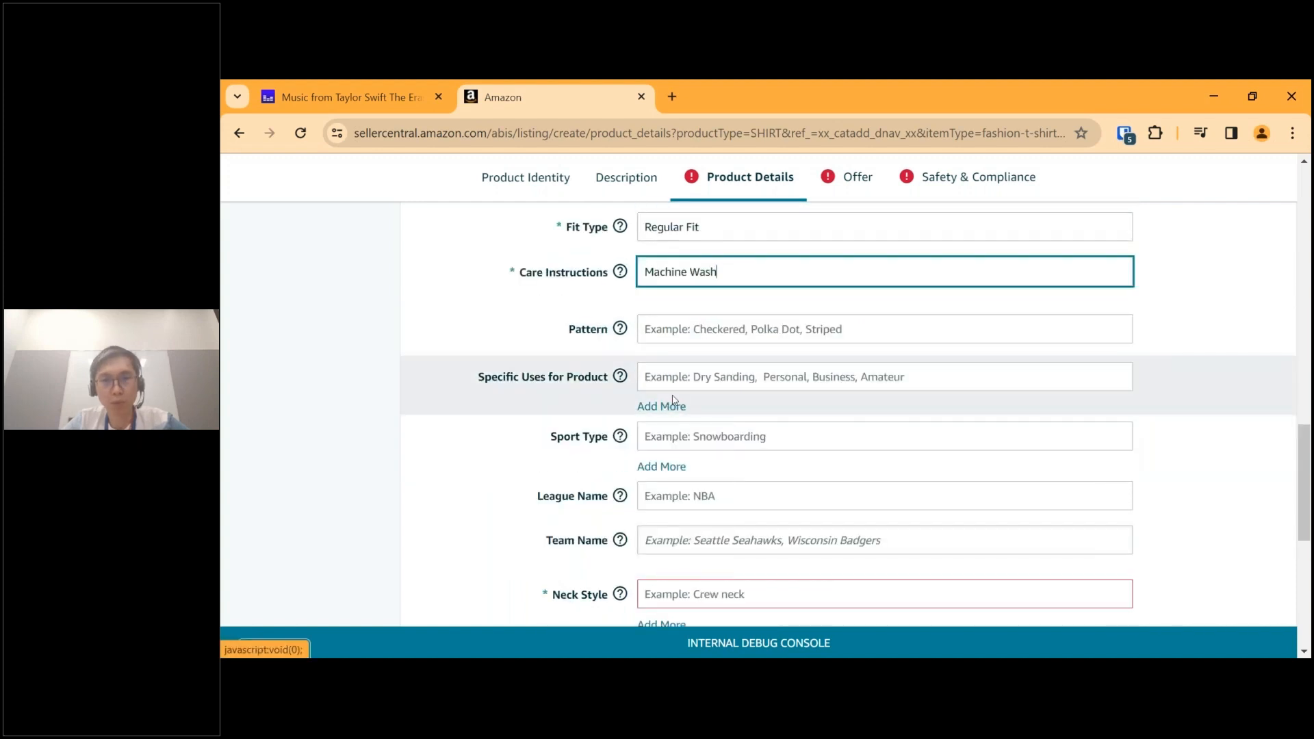
click(763, 379)
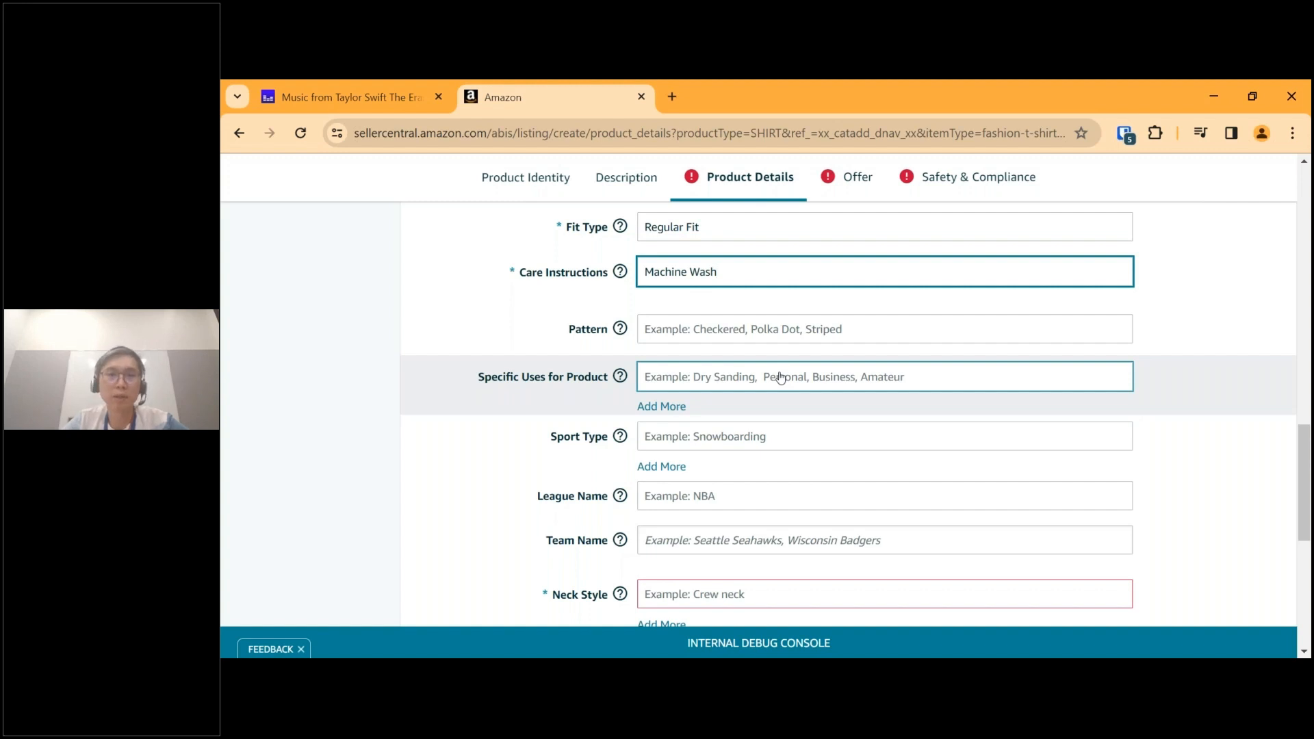
scroll(780, 378, down, 1)
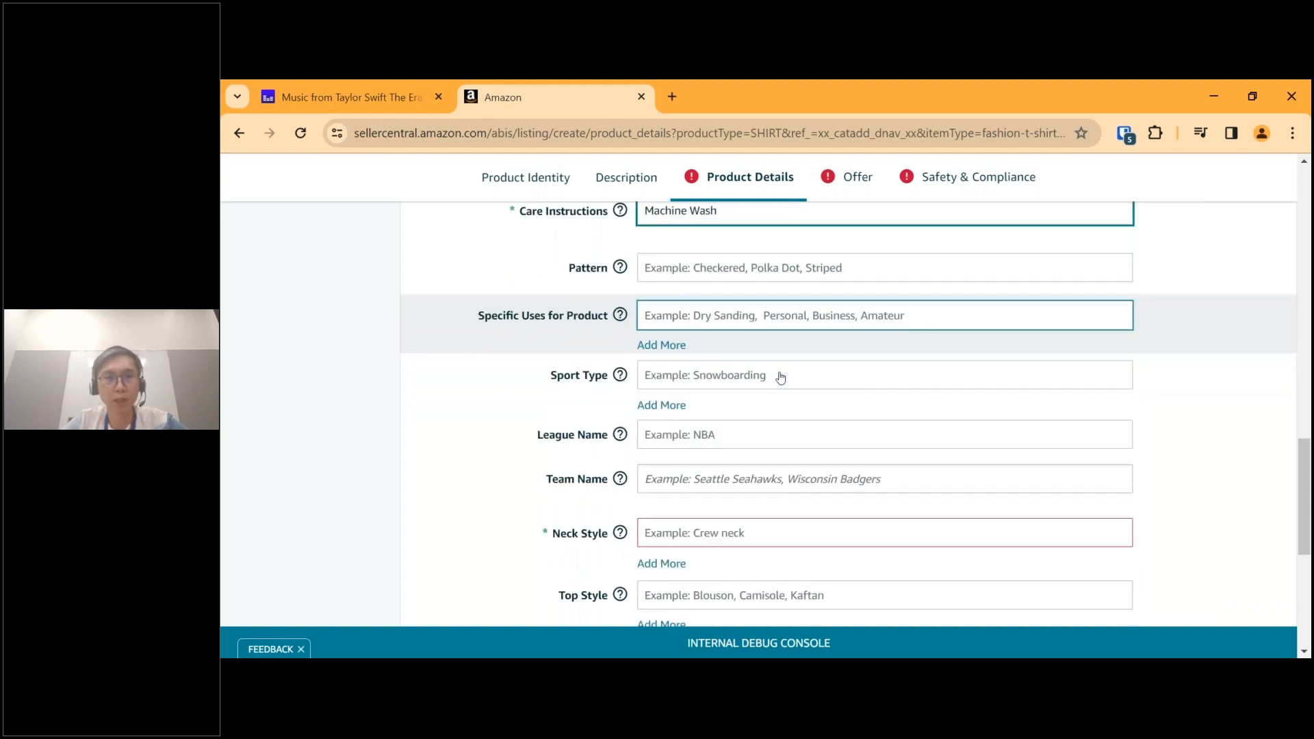
scroll(780, 378, down, 1)
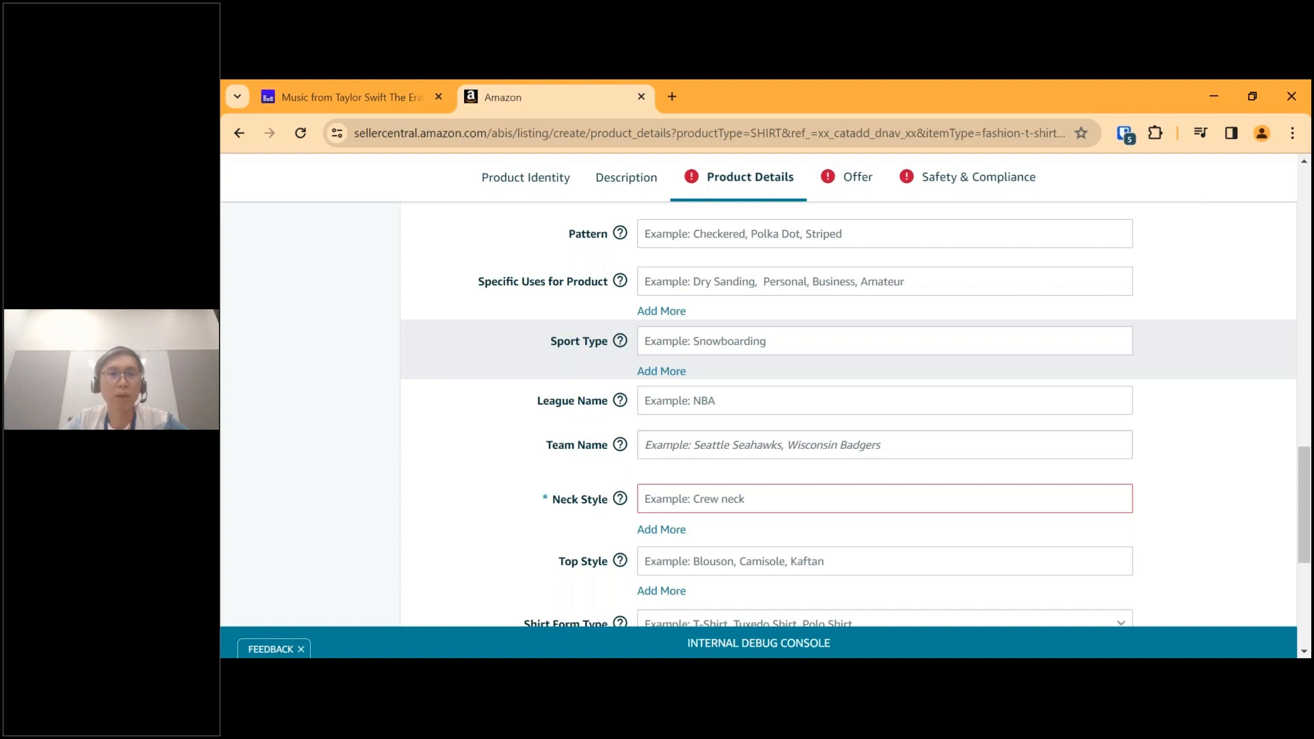
Set the required Neck Style to Crew Neck.
scroll(780, 378, down, 1)
scroll(759, 383, down, 3)
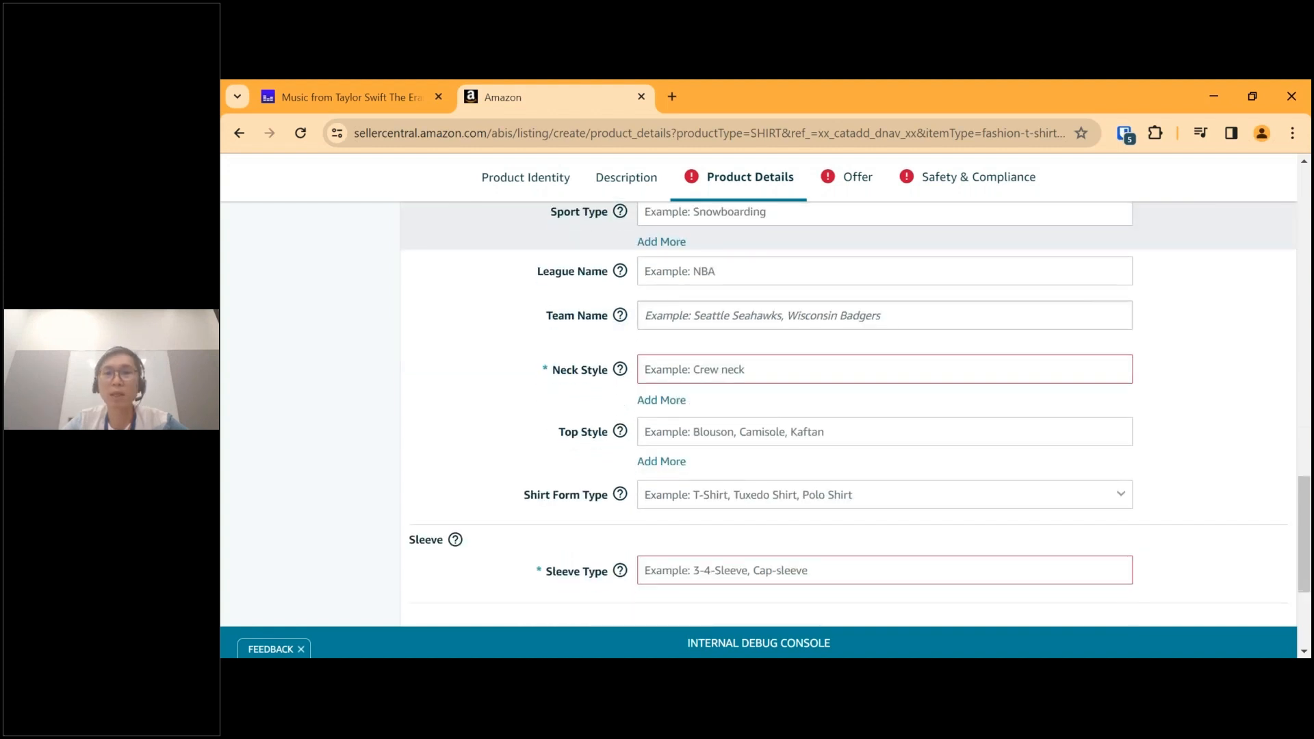
click(759, 371)
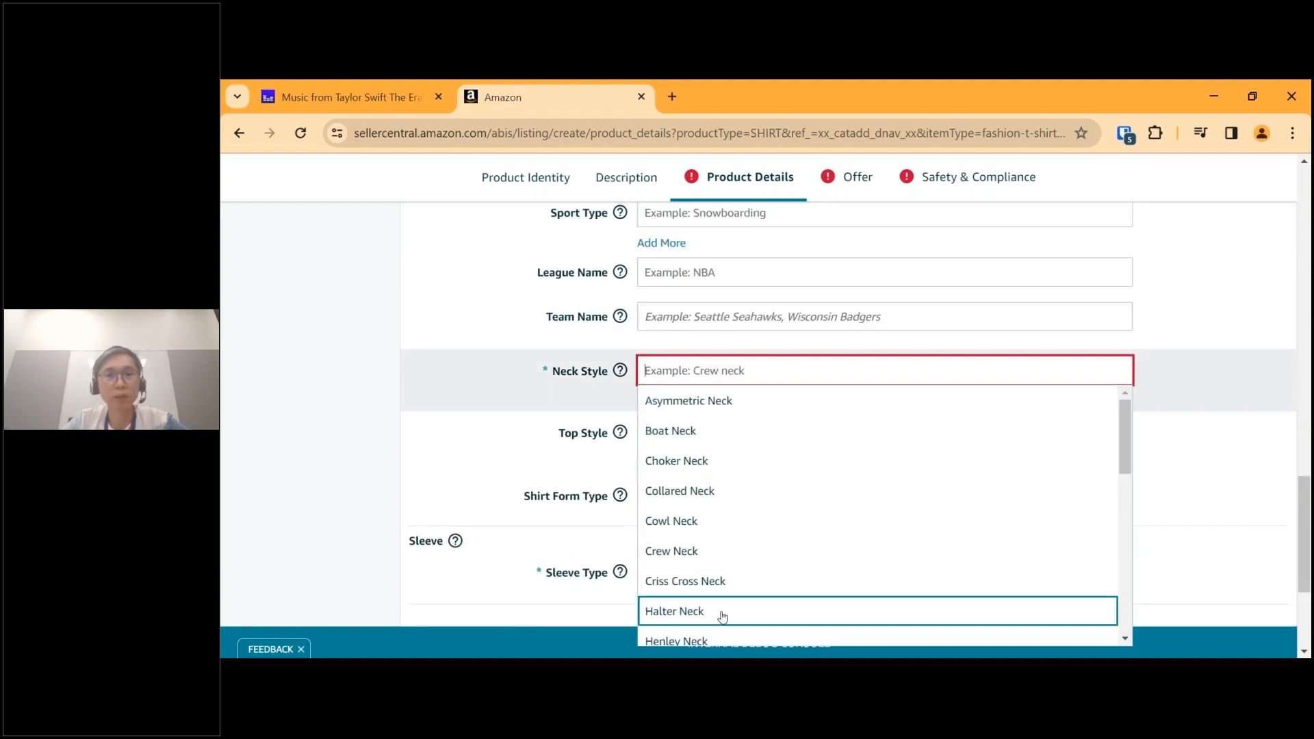
click(744, 554)
Look through the sleeve options and set Sleeve Type to Short Sleeve.
scroll(786, 541, down, 3)
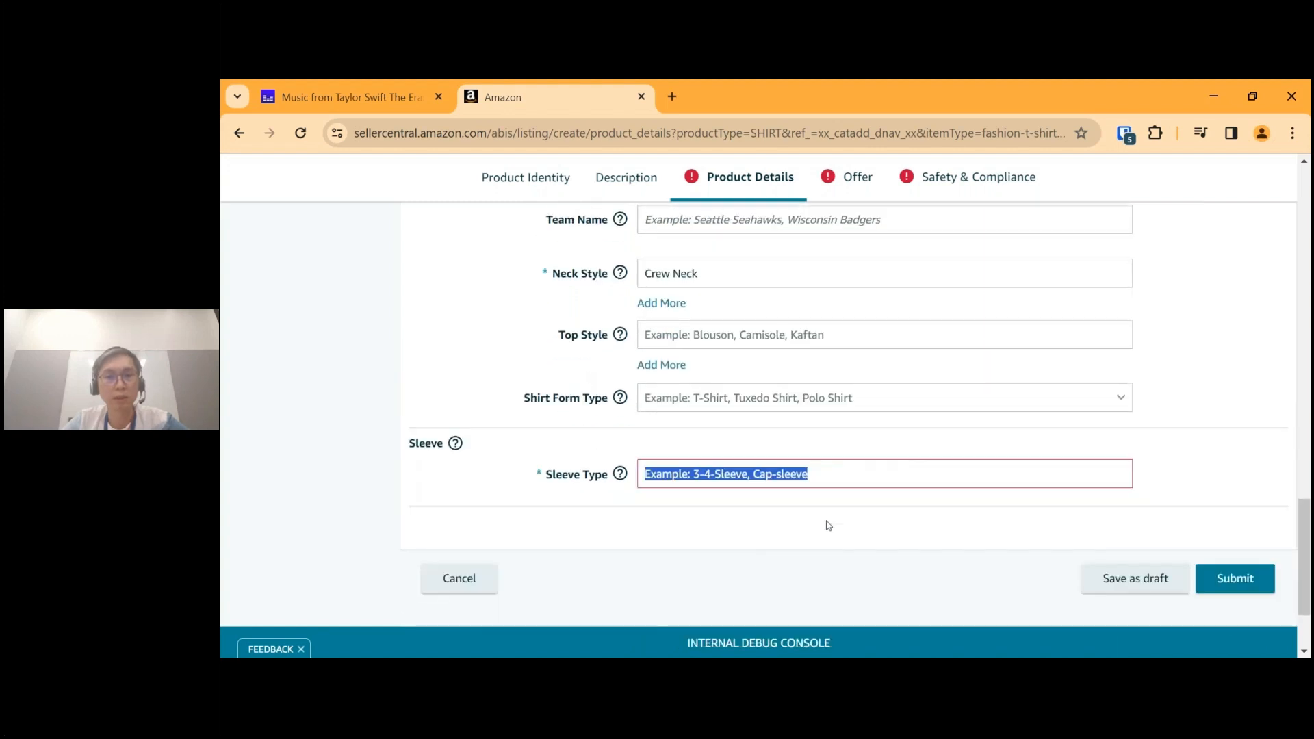
click(847, 476)
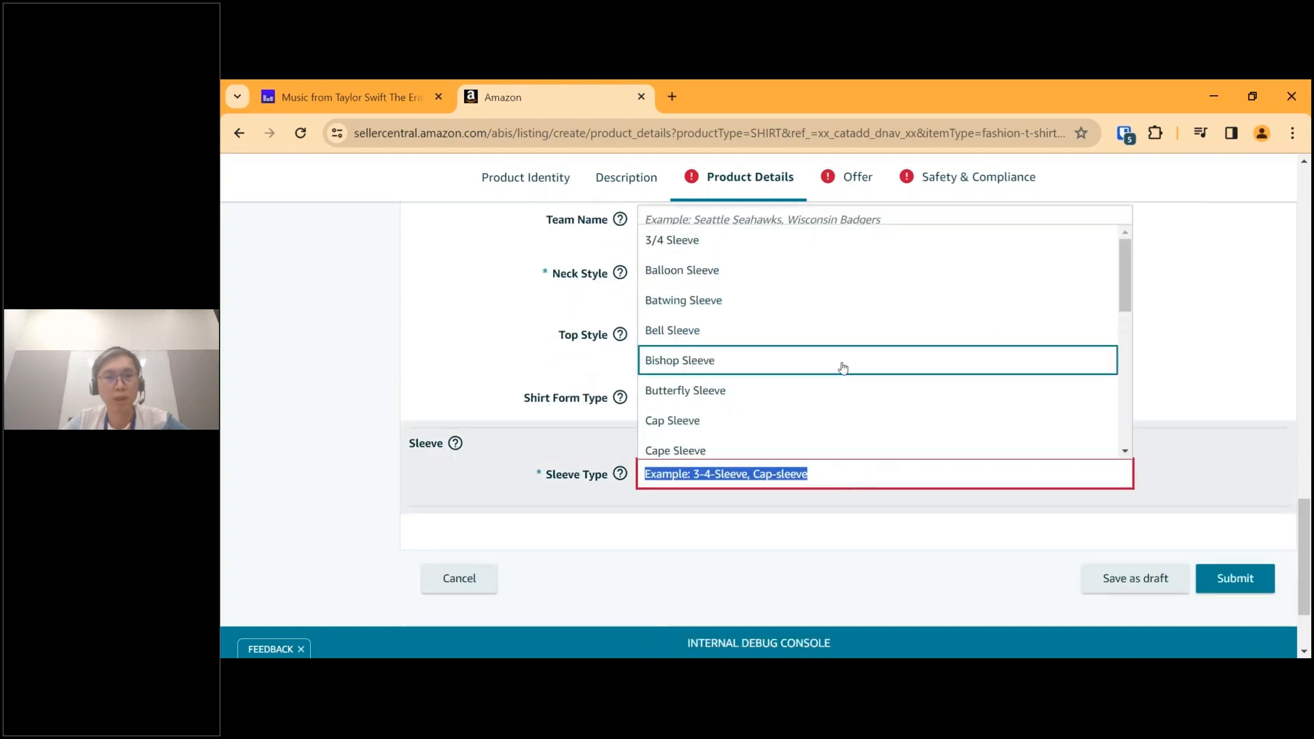
scroll(843, 368, up, 2)
scroll(843, 368, down, 2)
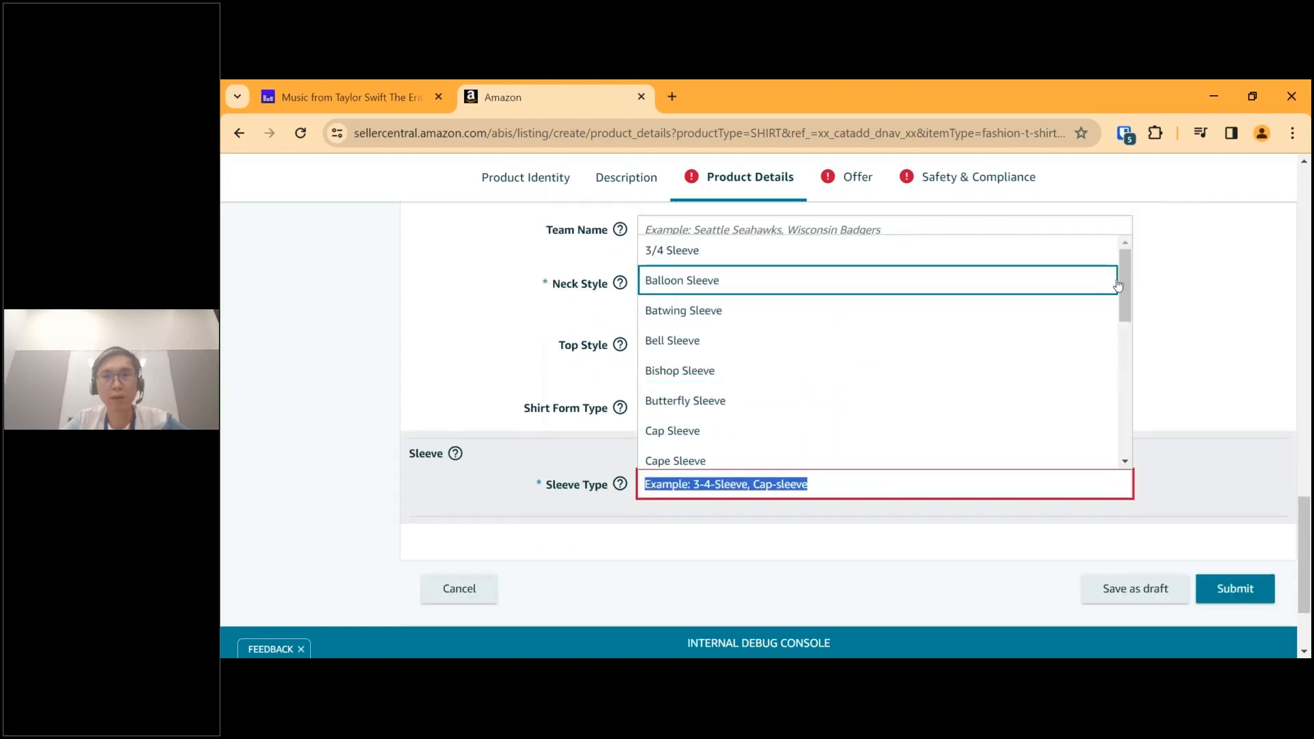
drag(1123, 277, 1110, 445)
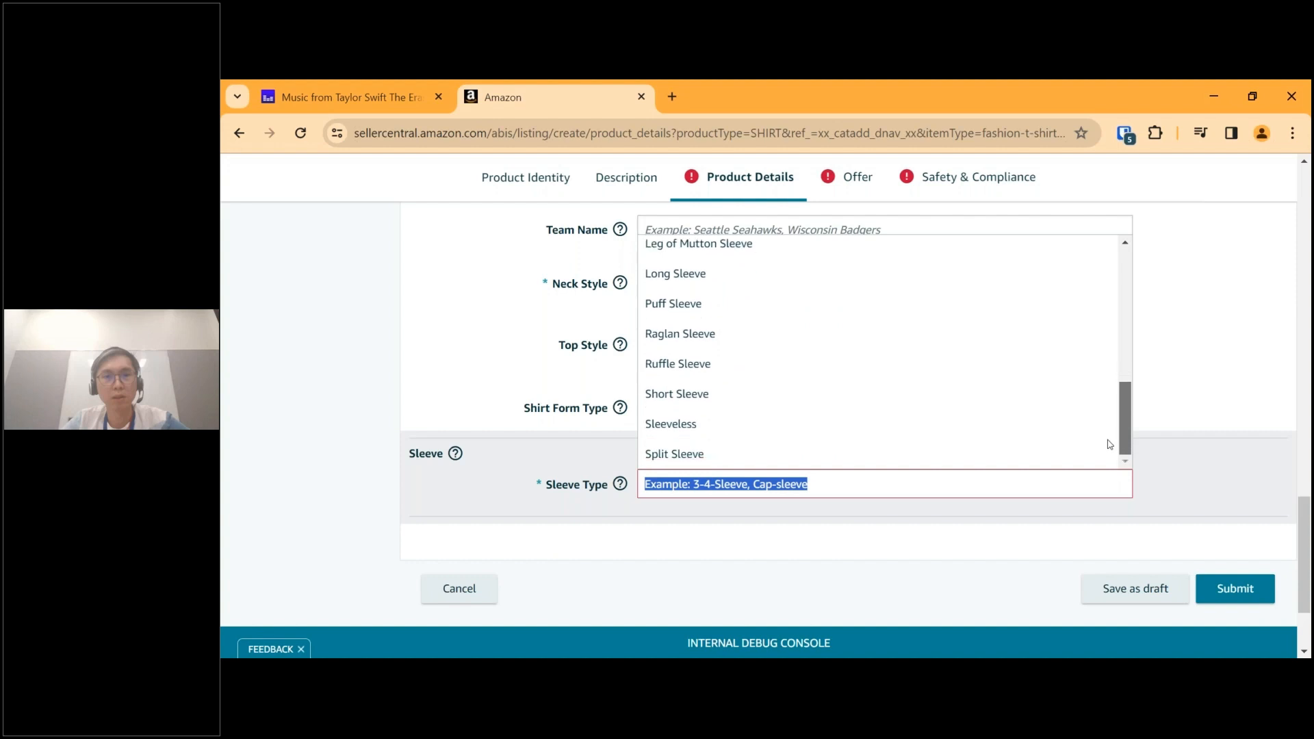
click(811, 402)
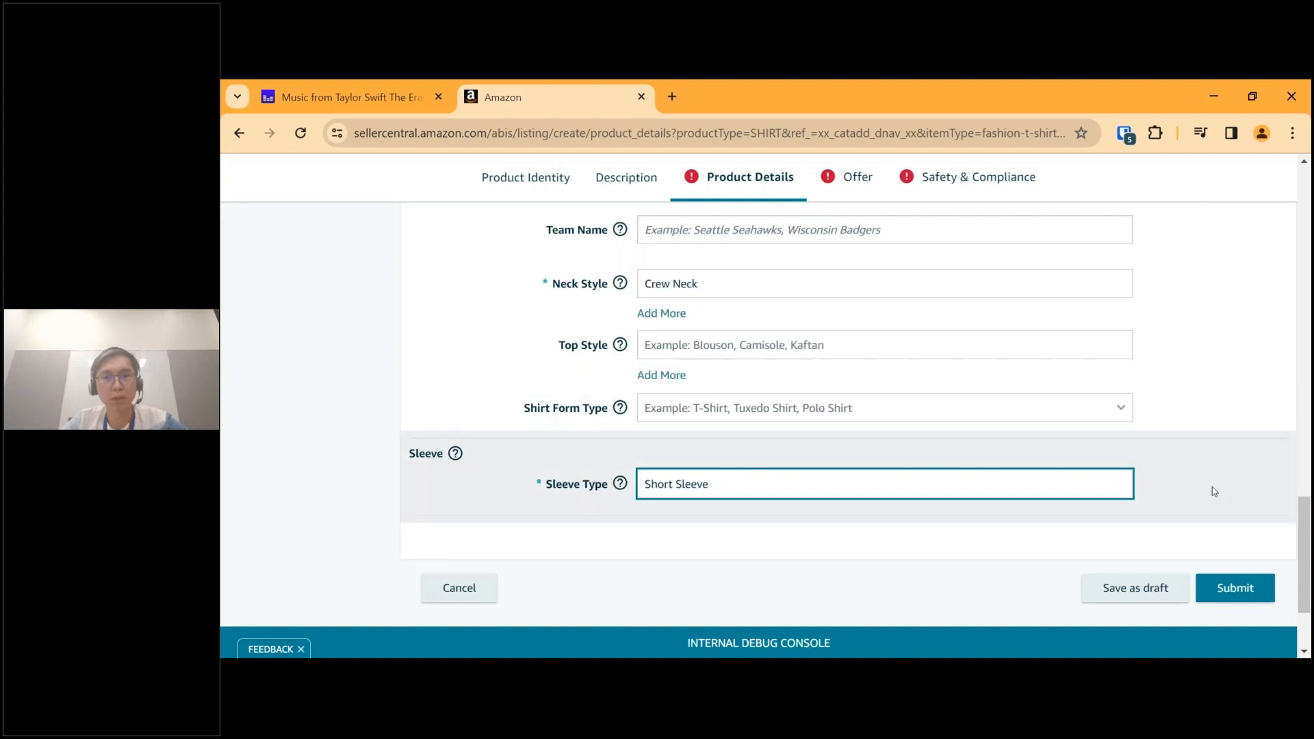
Submit the listing, go to the first item requiring attention and check the help text for Special Size.
scroll(1238, 524, down, 2)
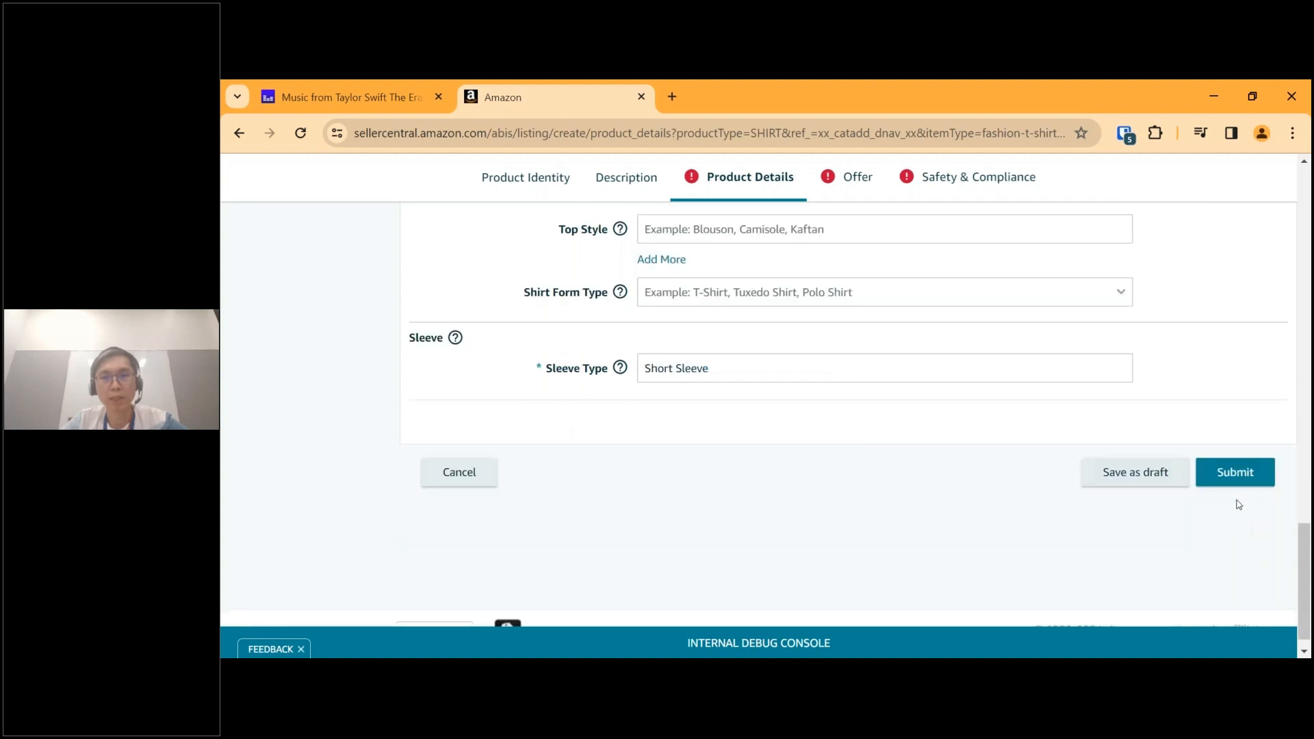
click(1237, 472)
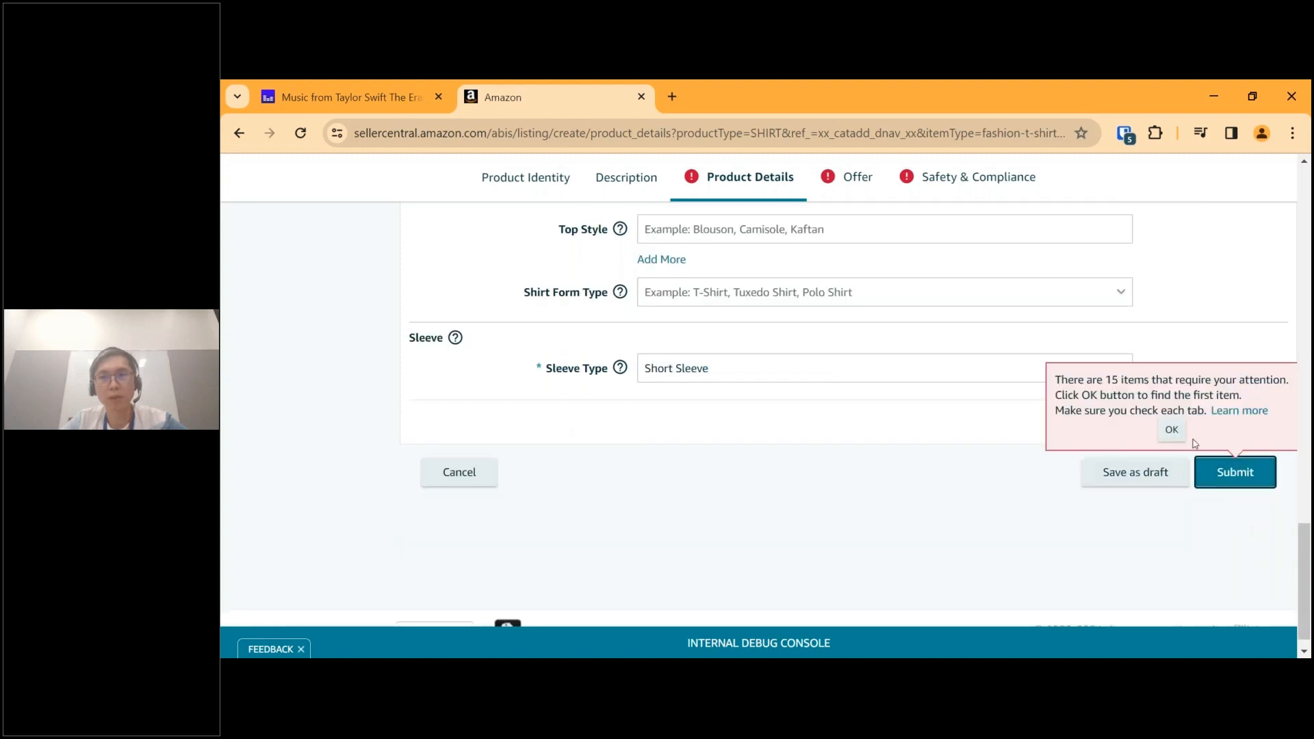
click(1172, 430)
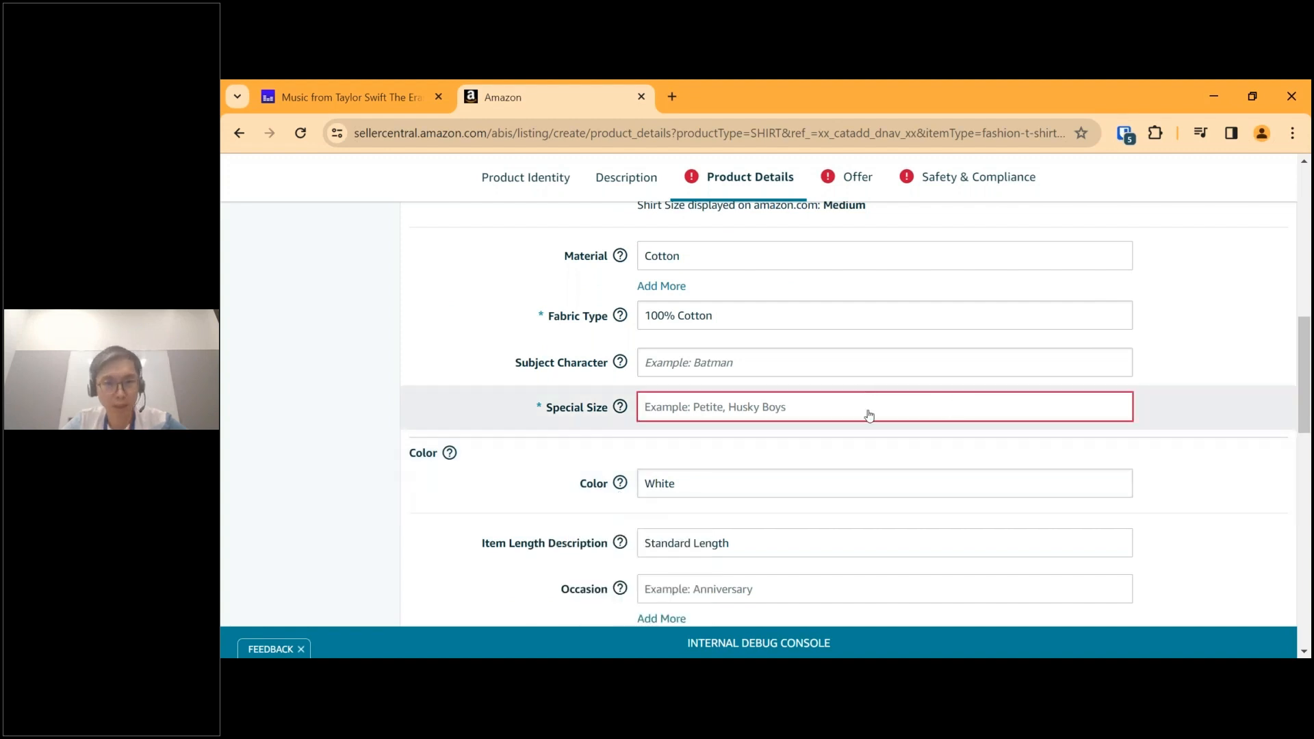
mouse_move(621, 407)
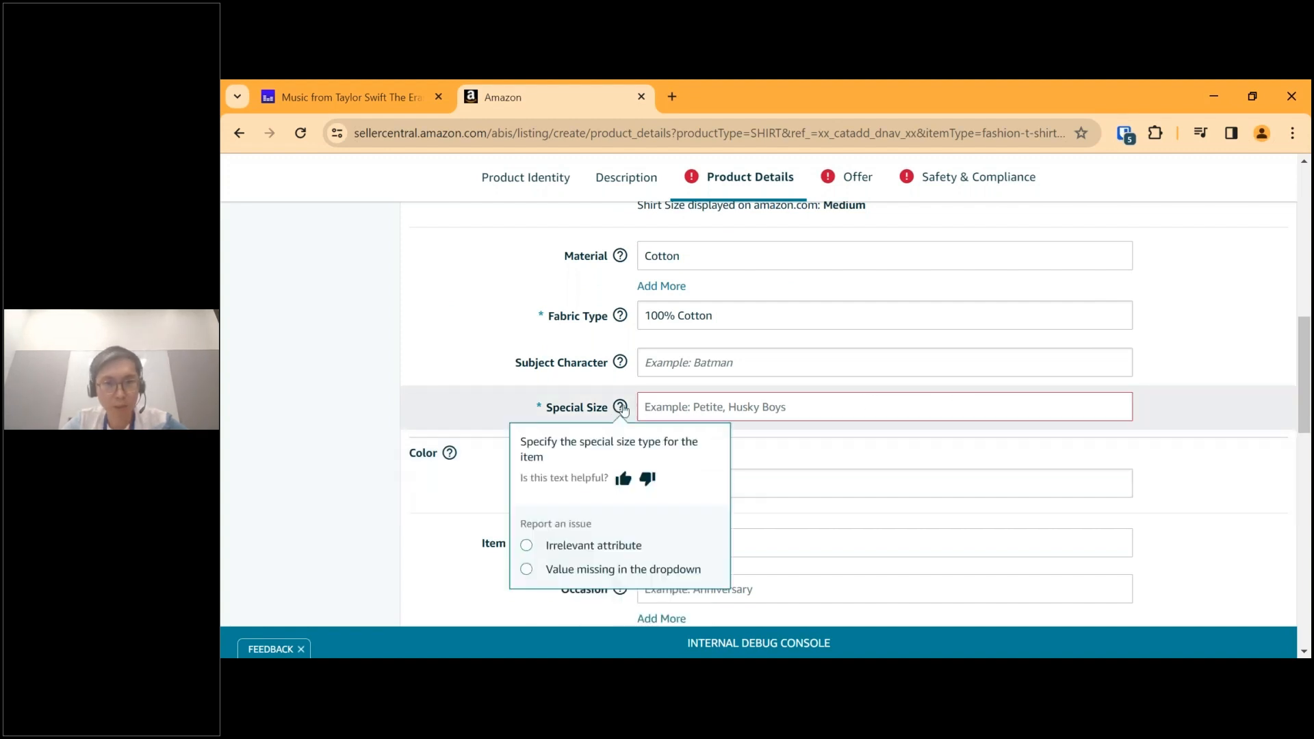
Look through the size options and set the required Special Size to Standard.
click(1081, 408)
drag(1125, 456, 1125, 581)
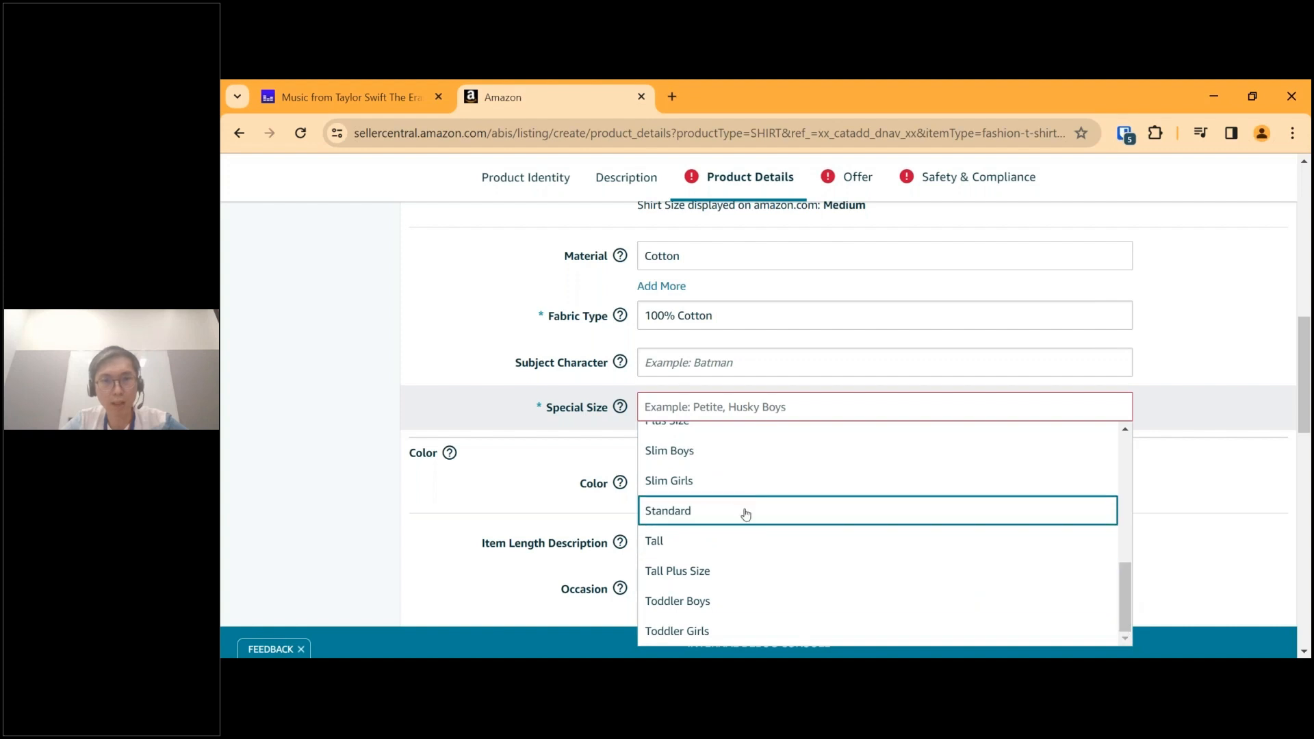
click(743, 510)
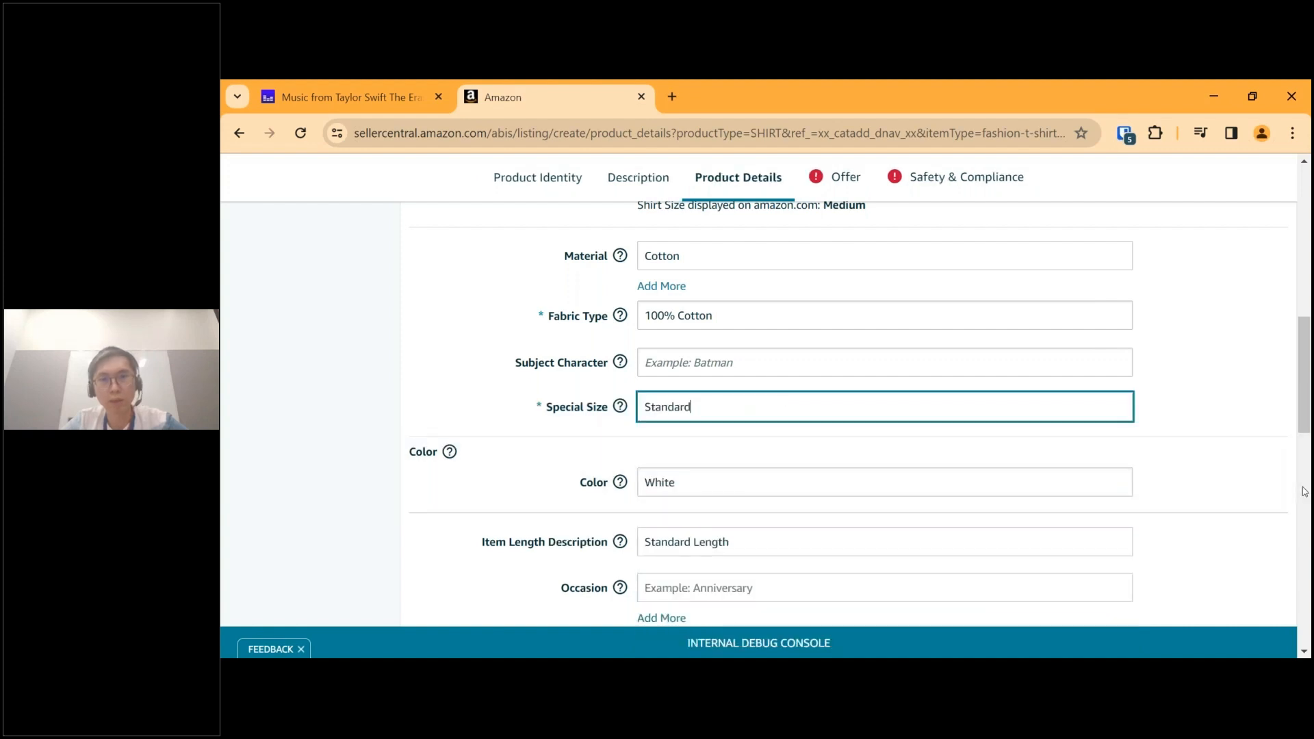
Submit the listing again and go to the first remaining item that requires attention.
scroll(1215, 490, down, 5)
scroll(1218, 491, down, 10)
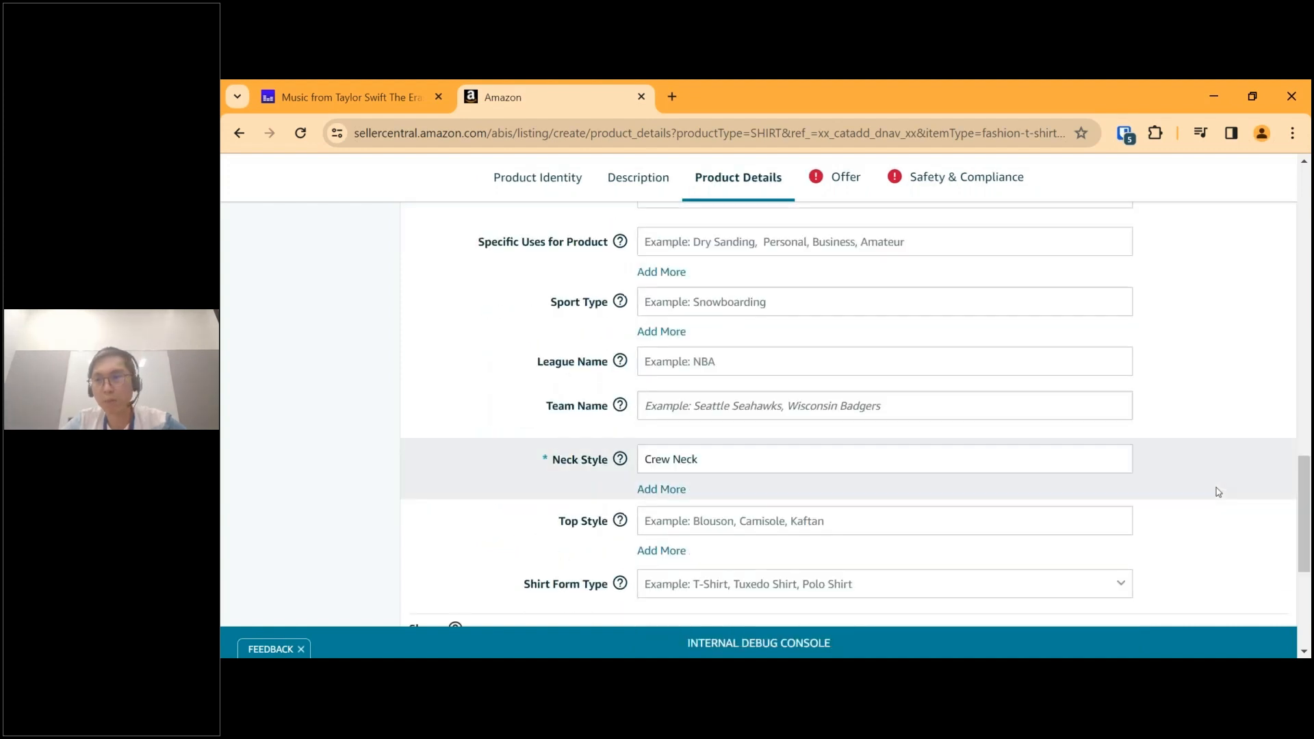
click(1234, 454)
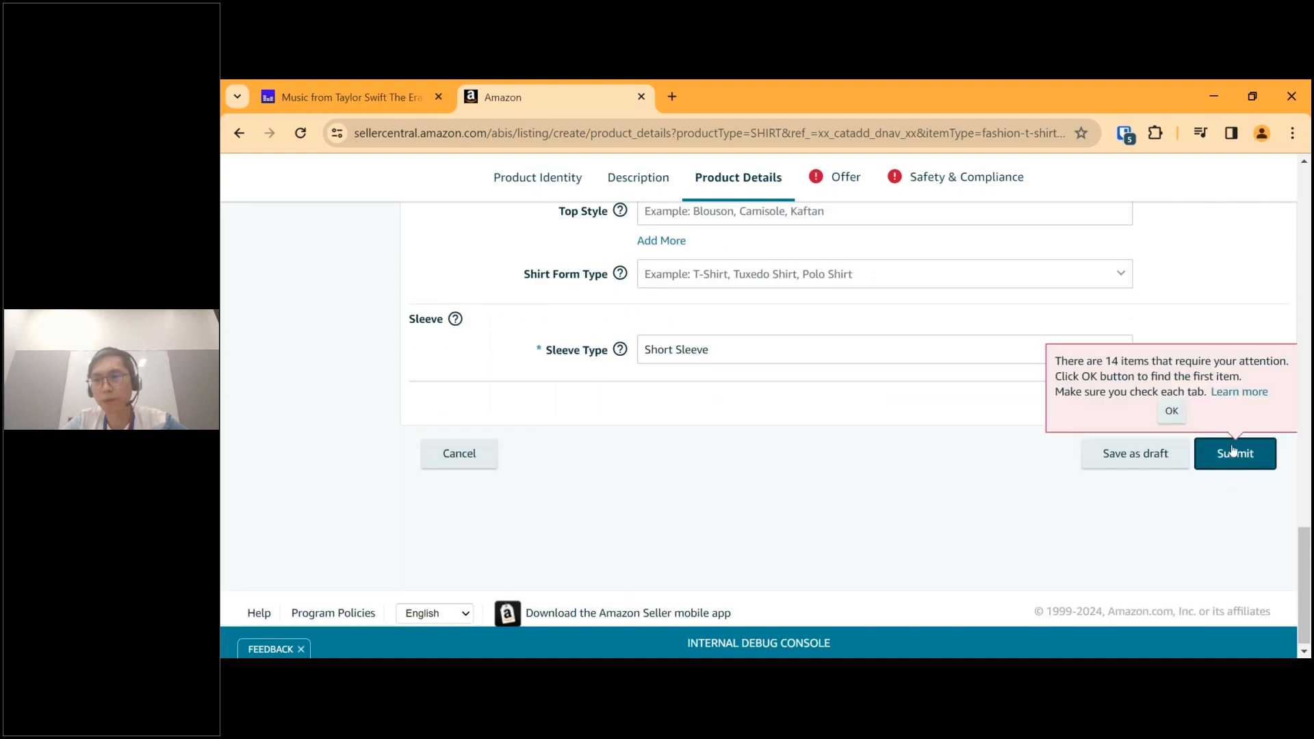
click(1167, 419)
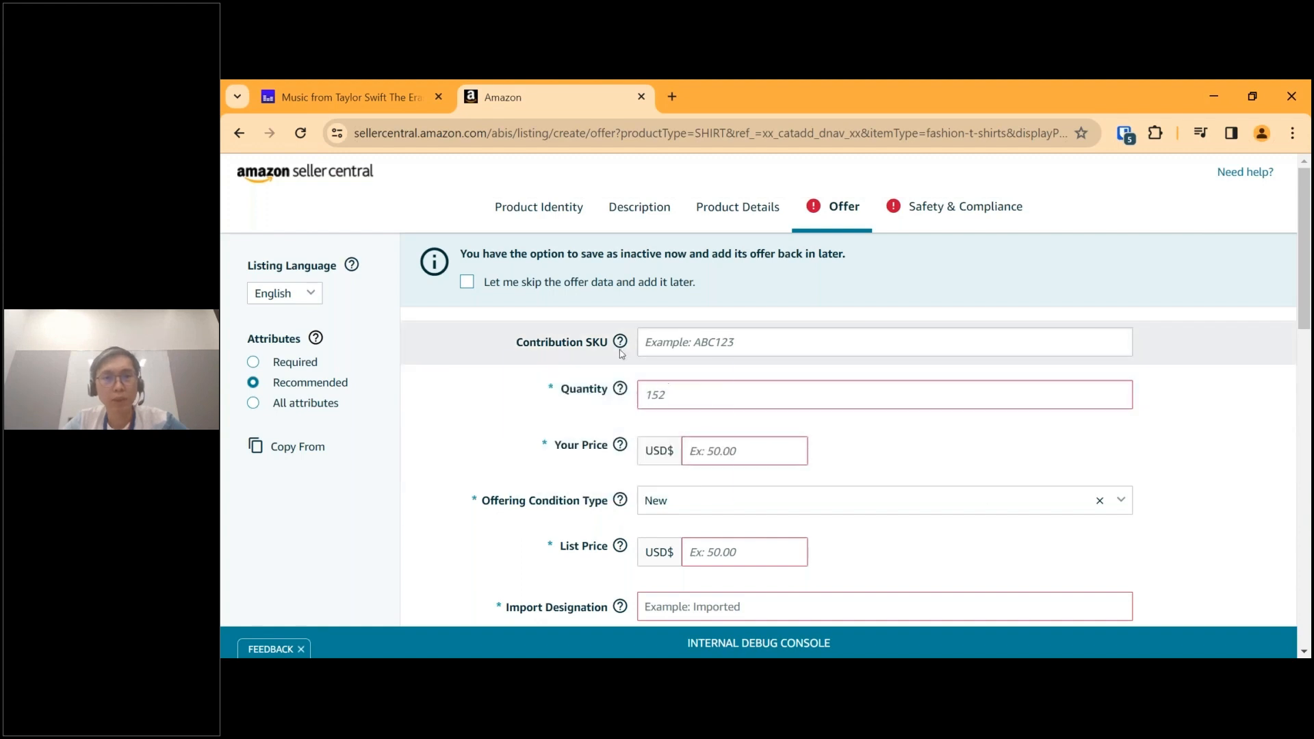
Check the help text for Contribution SKU and view the entry suggested for the field.
mouse_move(621, 343)
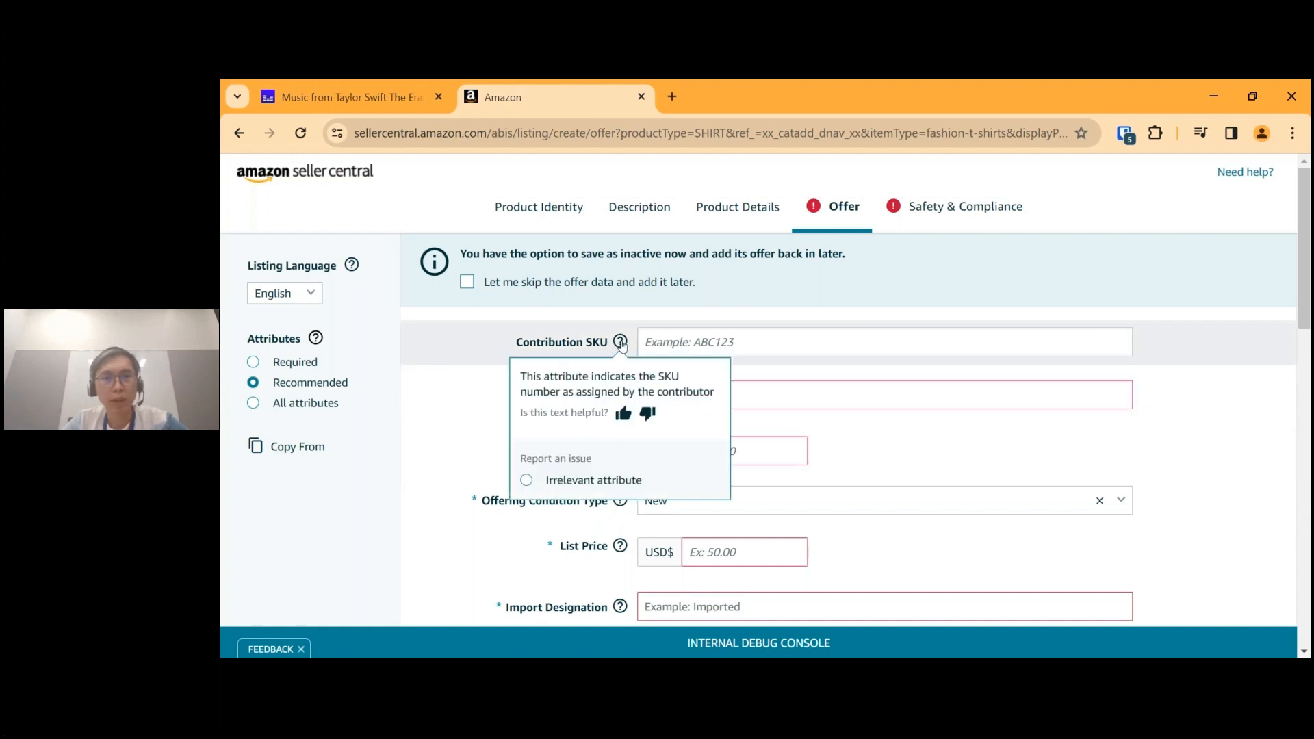
click(700, 349)
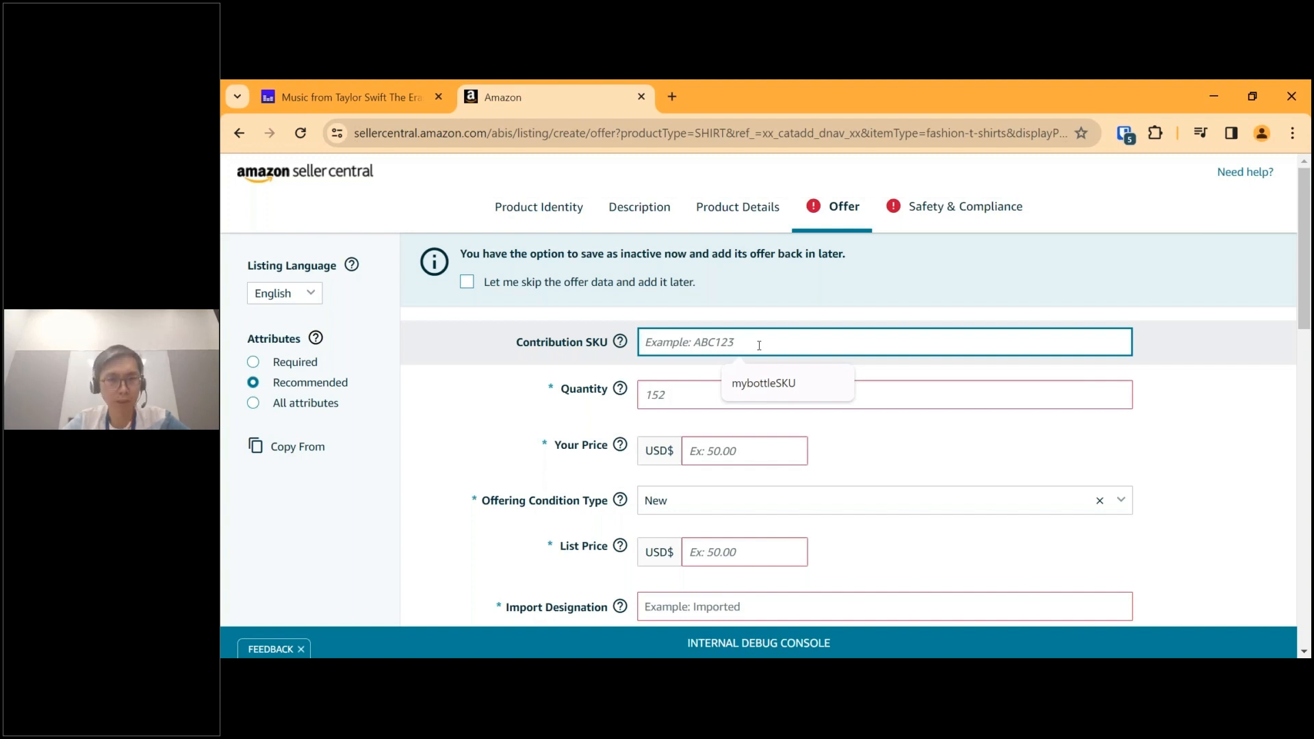
click(762, 308)
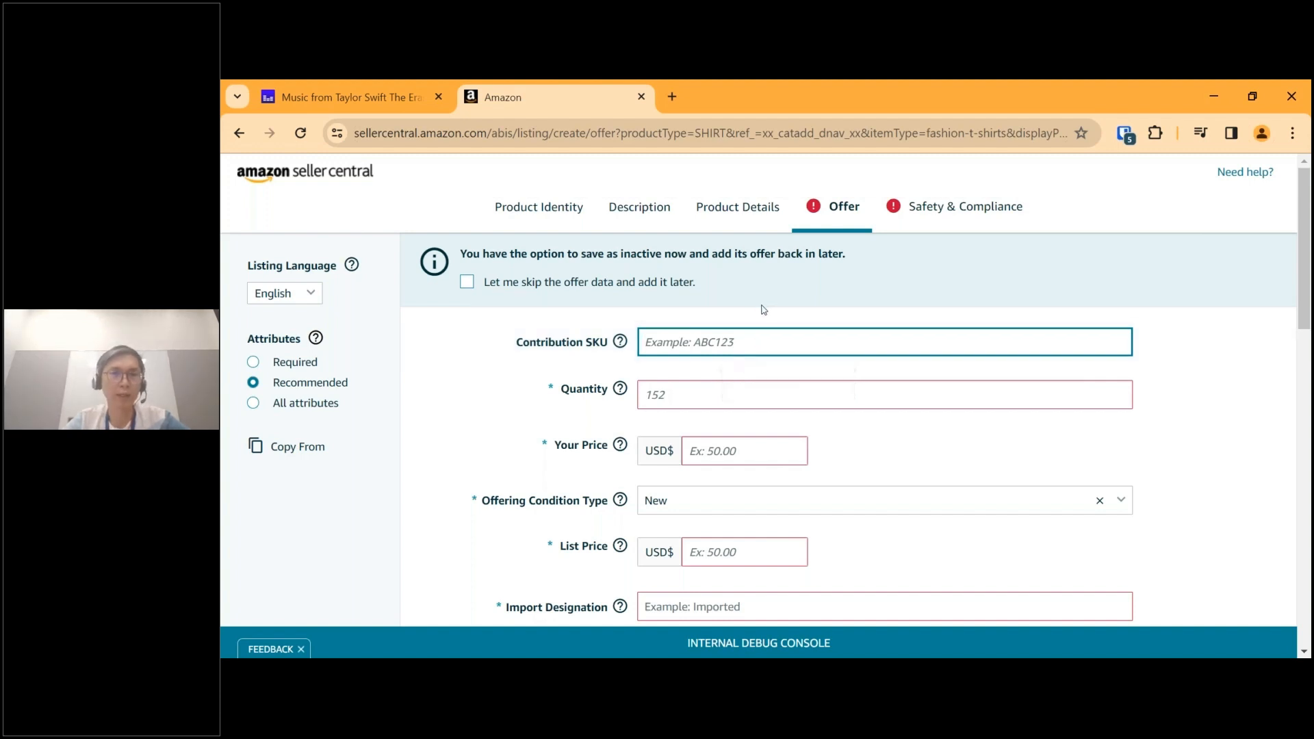
click(937, 313)
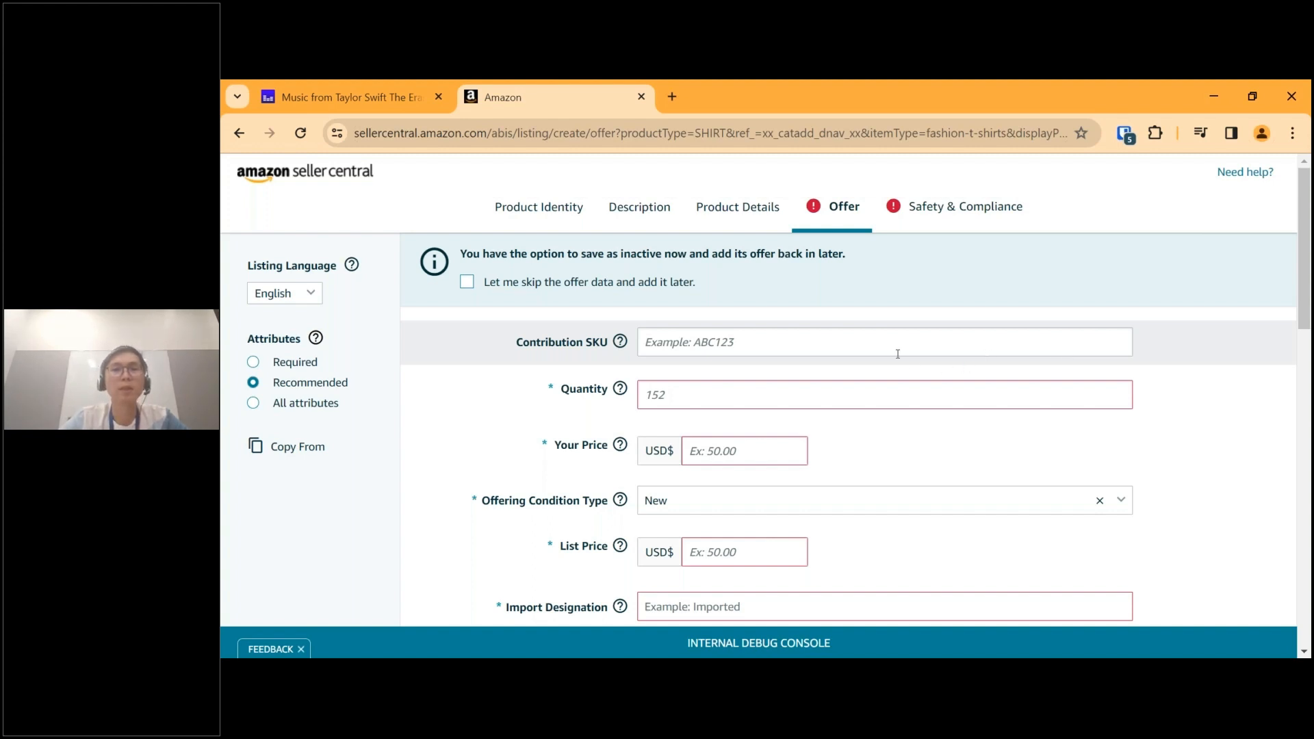
Check the help text for the required Quantity and set the offer's quantity to 100.
scroll(727, 317, down, 1)
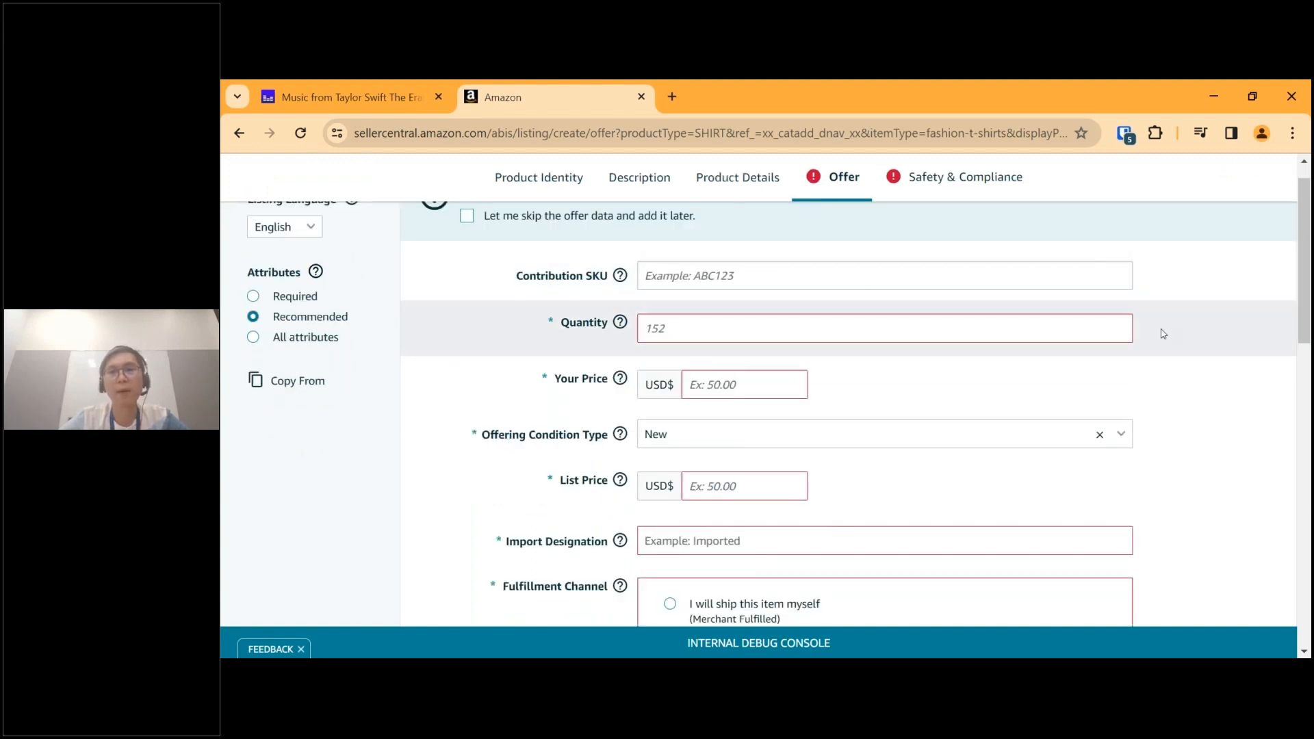
click(579, 322)
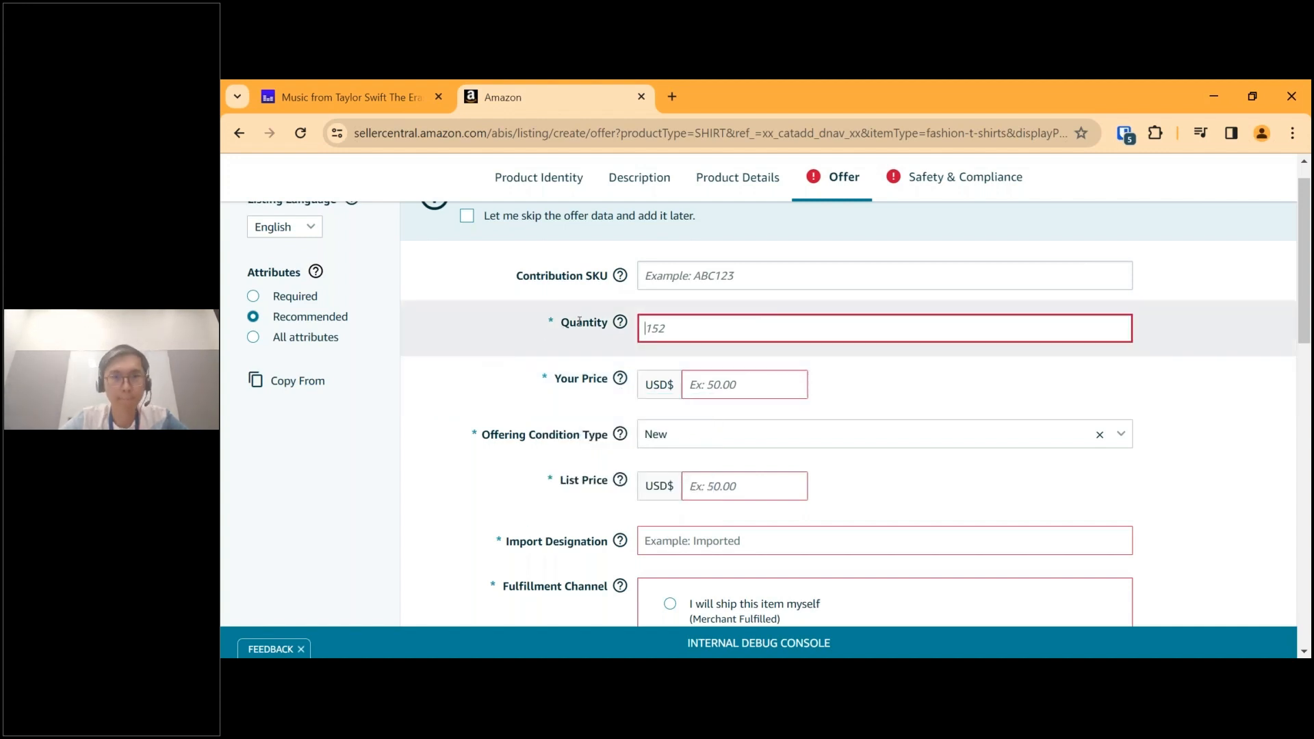
mouse_move(620, 322)
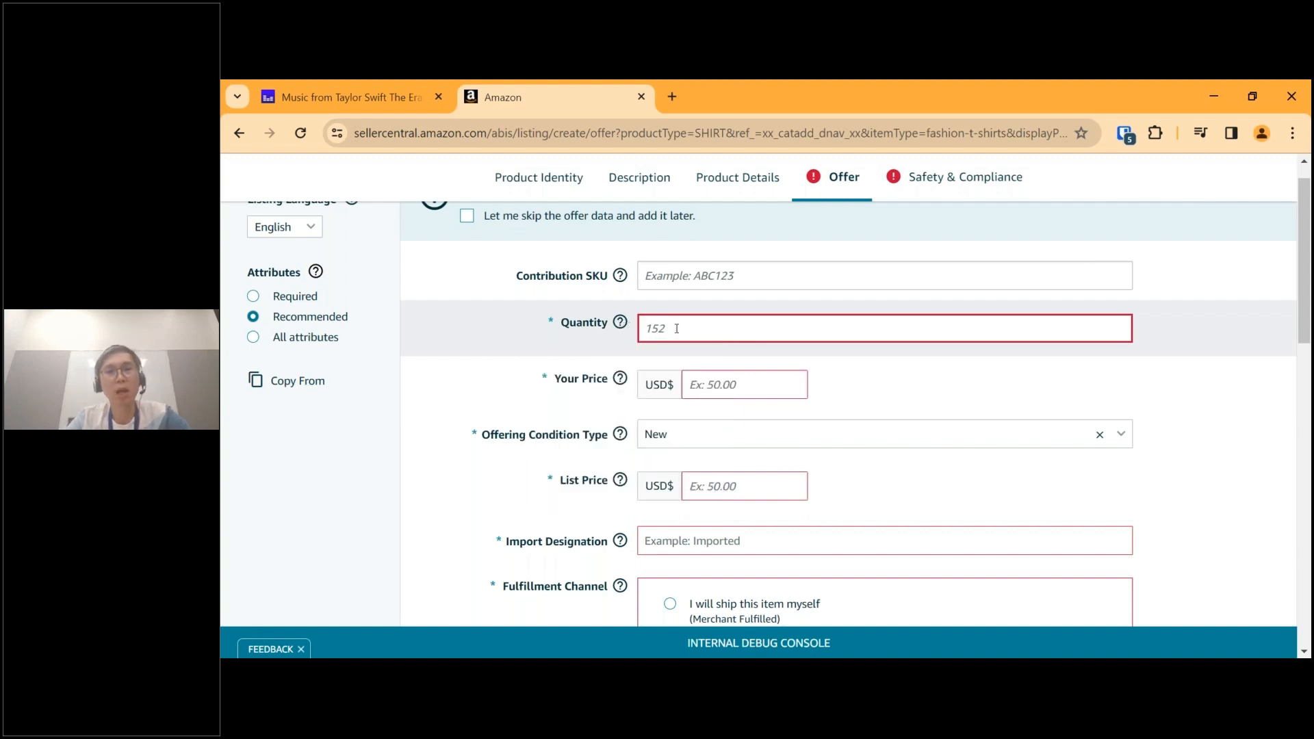
text(100)
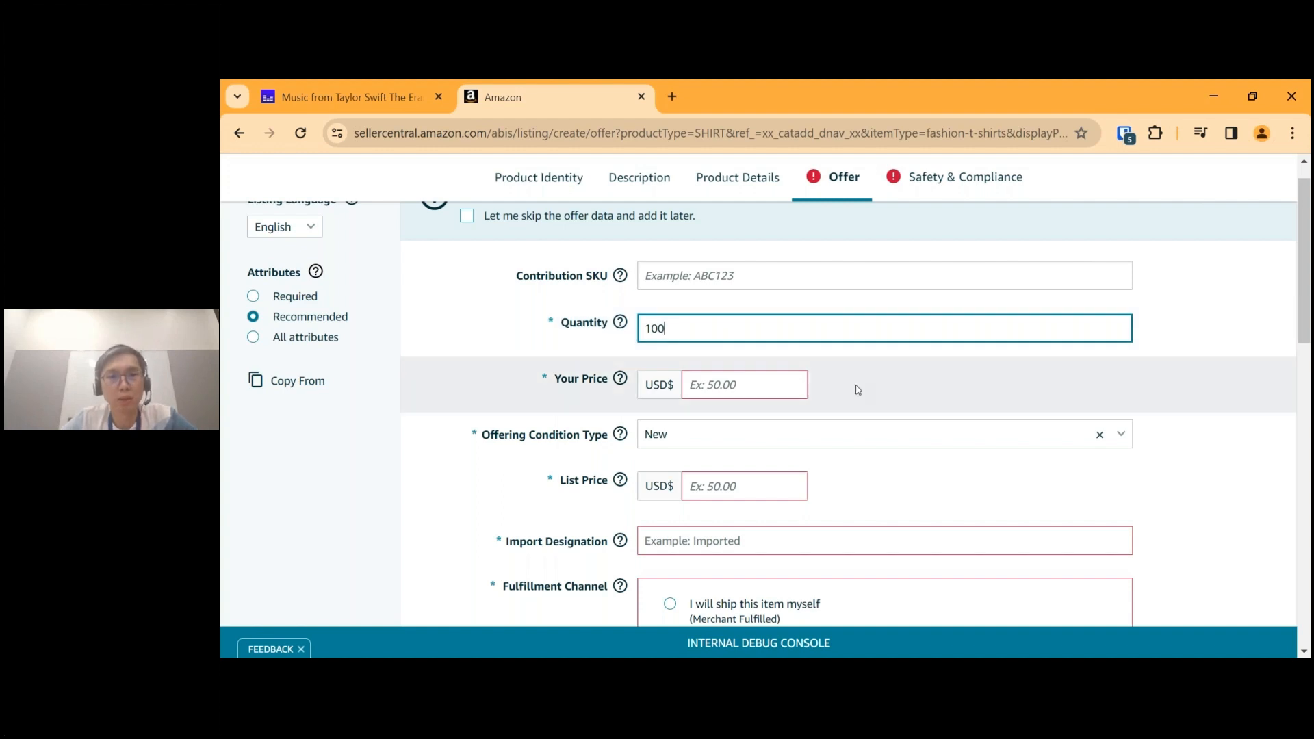
Check the help text for Your Price and set the offer price to USD 20.
scroll(849, 384, down, 1)
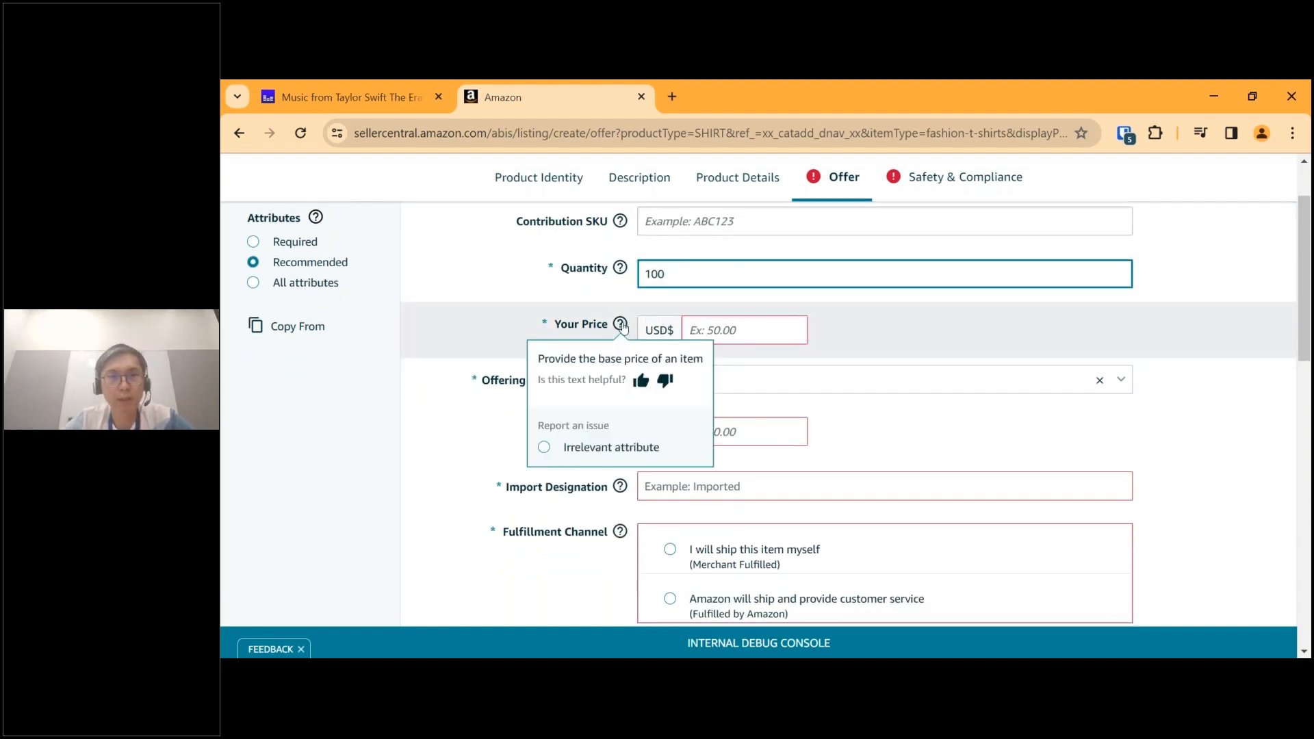
click(736, 329)
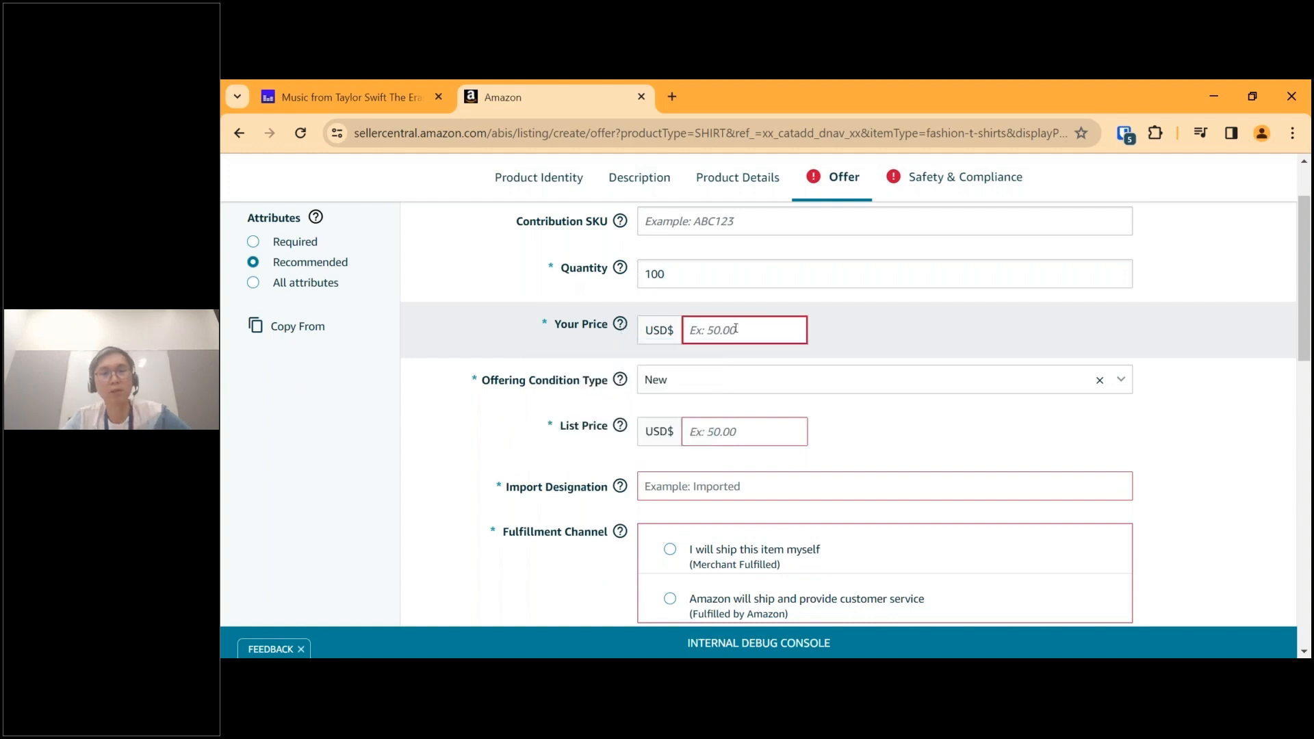
text(2)
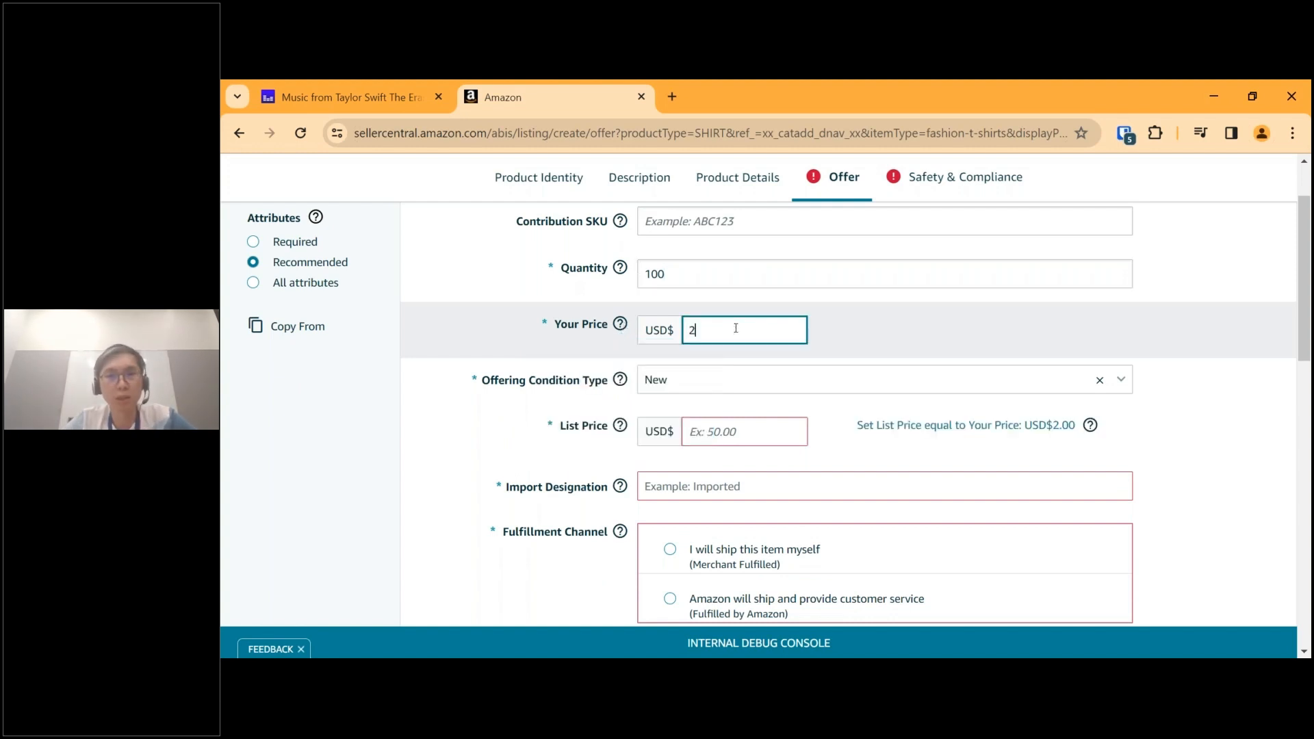
text(0)
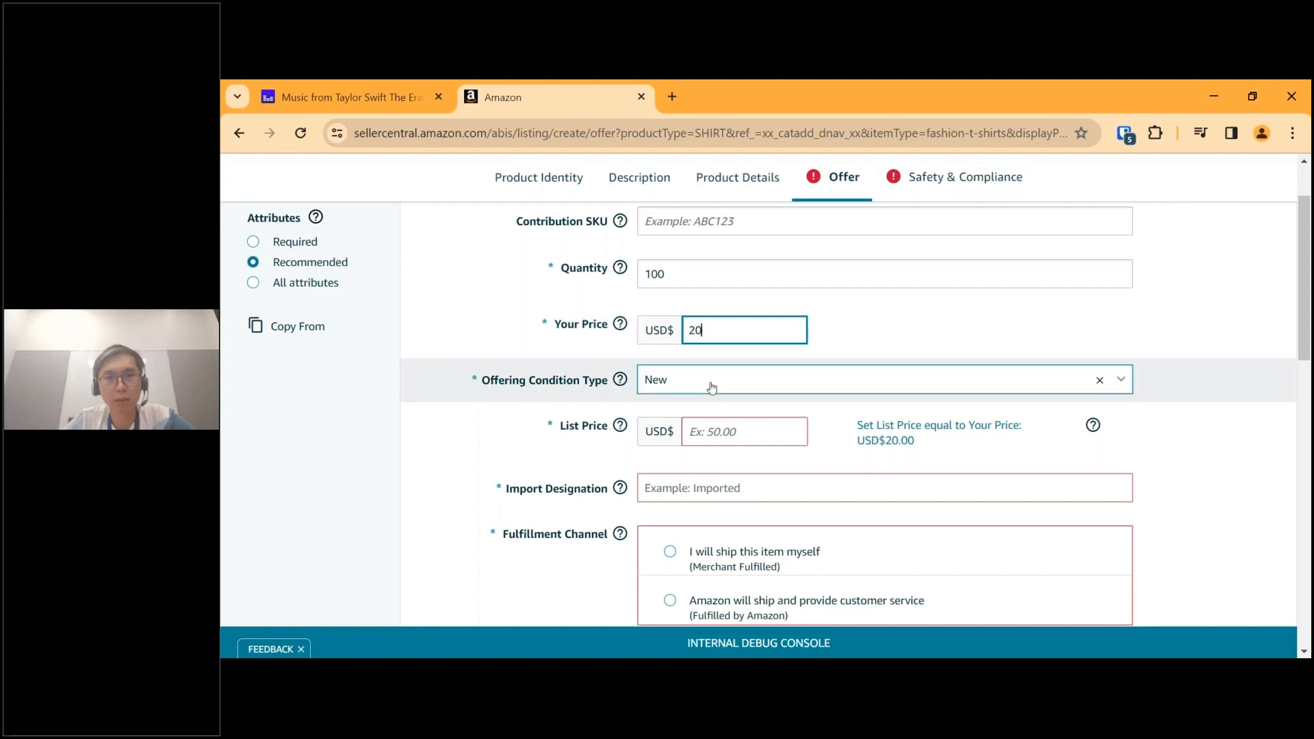
Set the List Price to USD 20 and read its help text on suggested retail price.
click(709, 433)
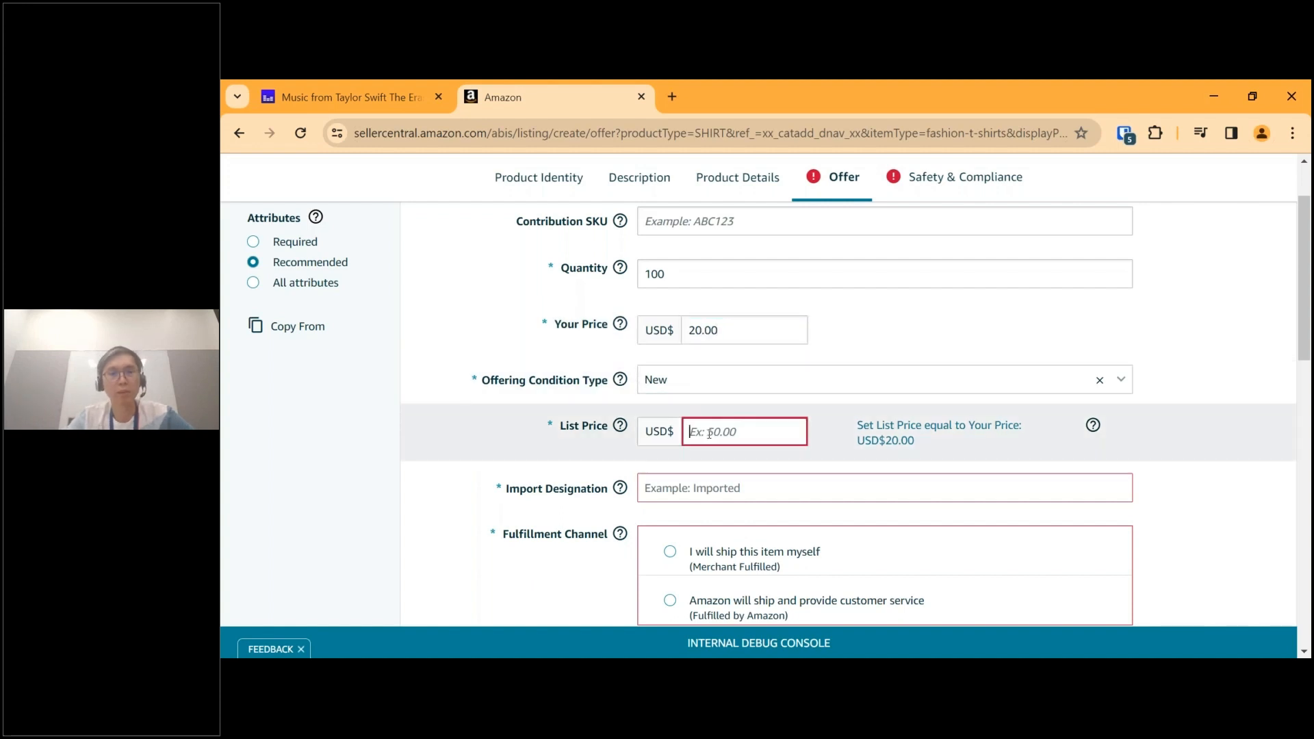
text(20)
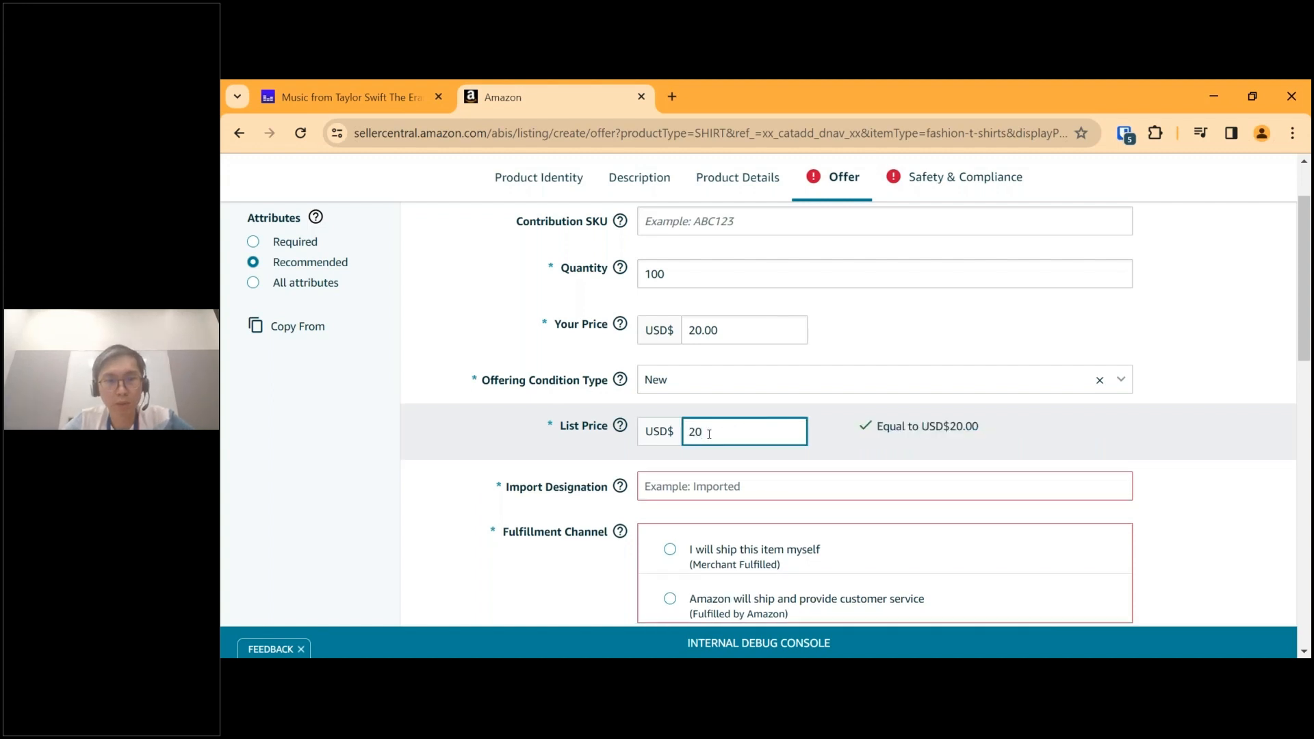
click(843, 446)
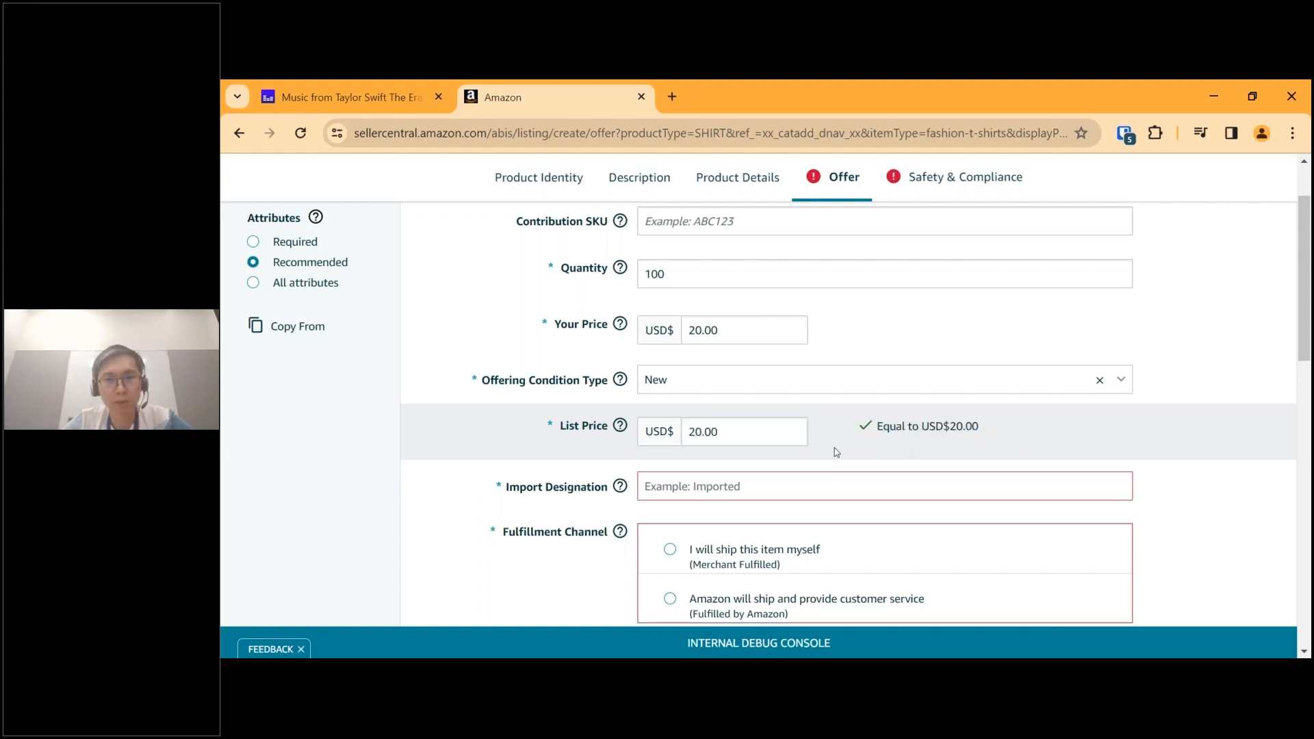
mouse_move(622, 428)
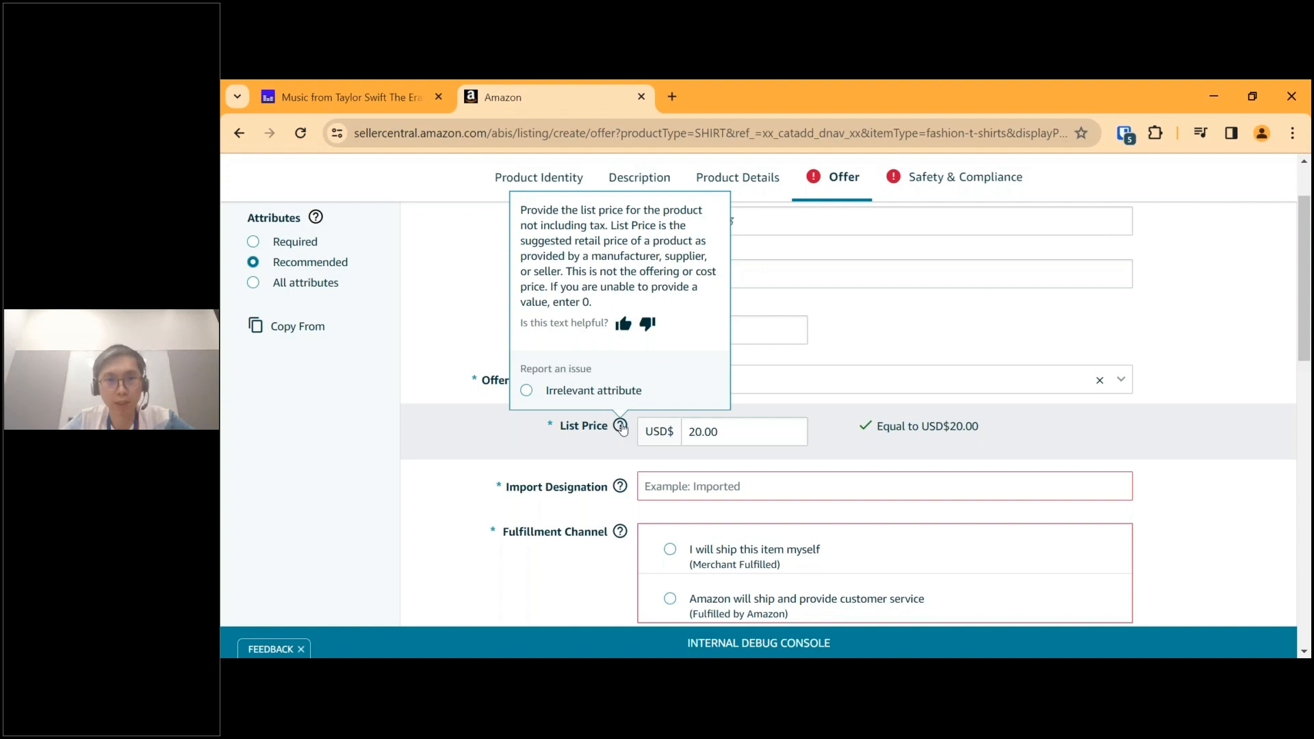
click(732, 431)
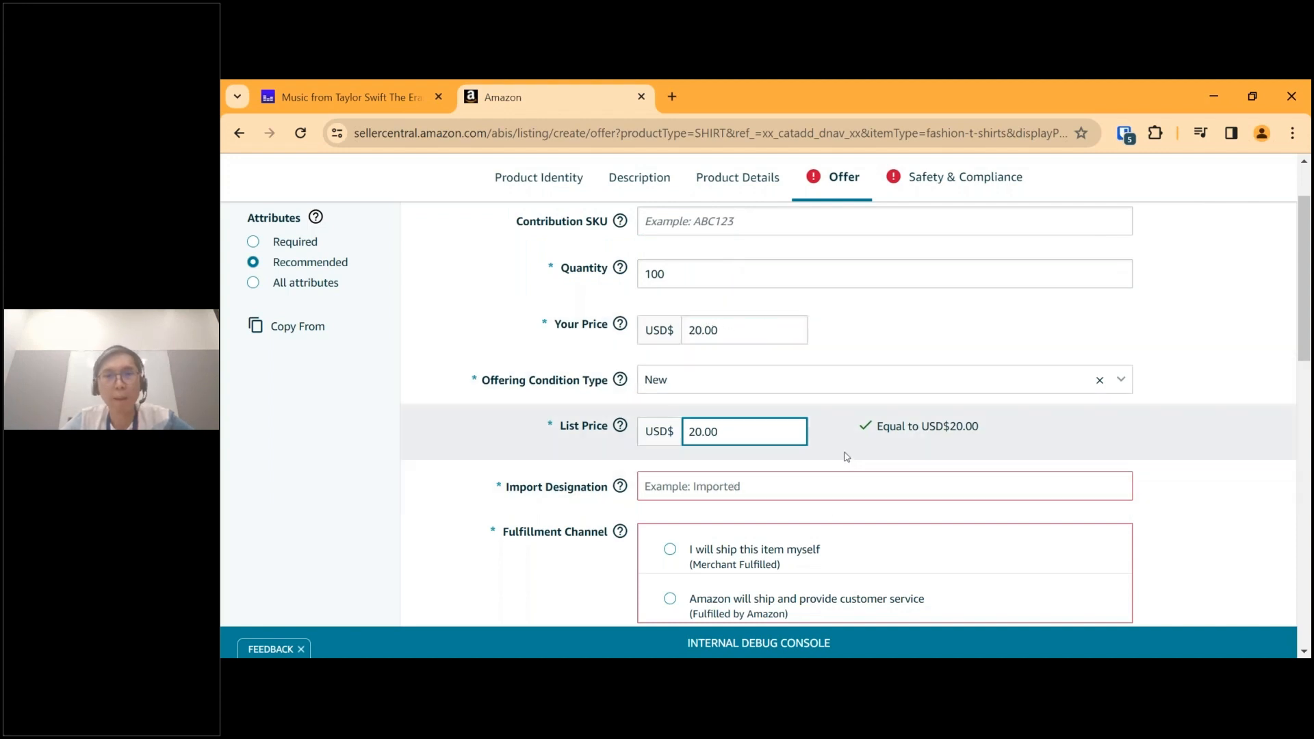
Set the required Import Designation of the T-shirt to Imported.
scroll(845, 456, down, 3)
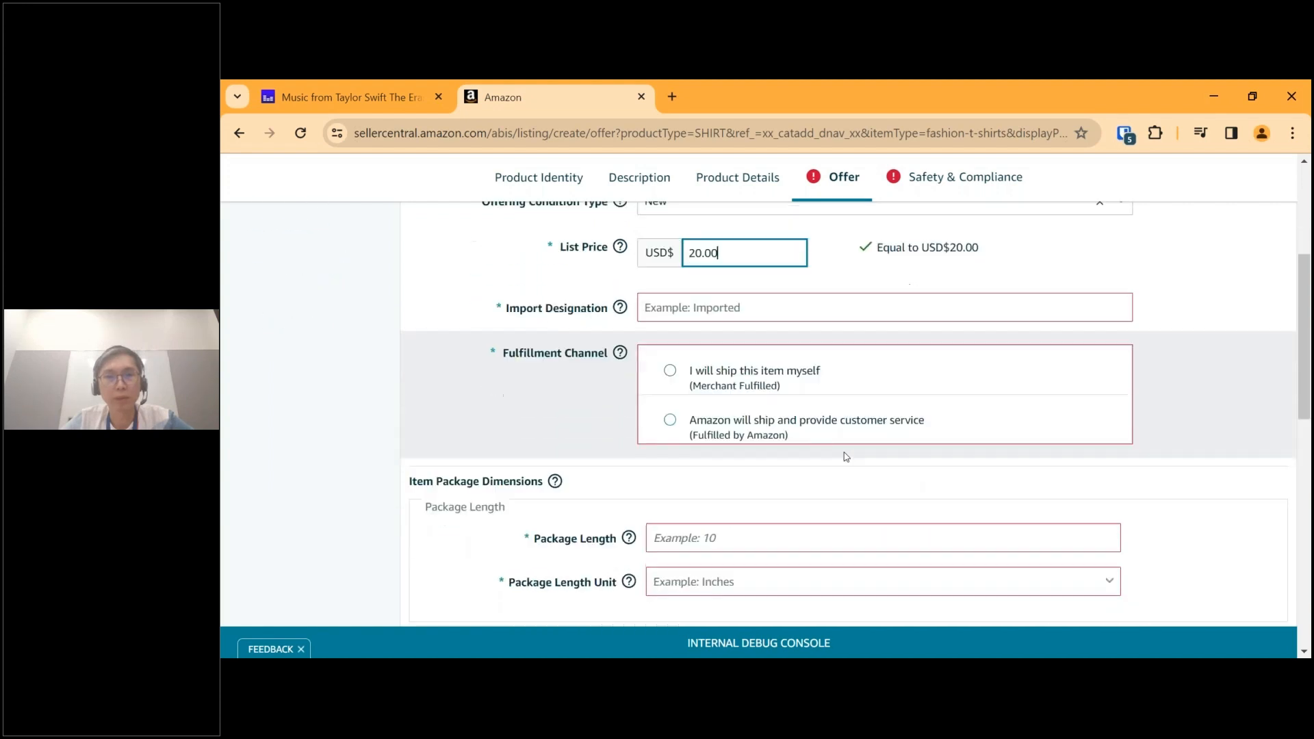
click(695, 271)
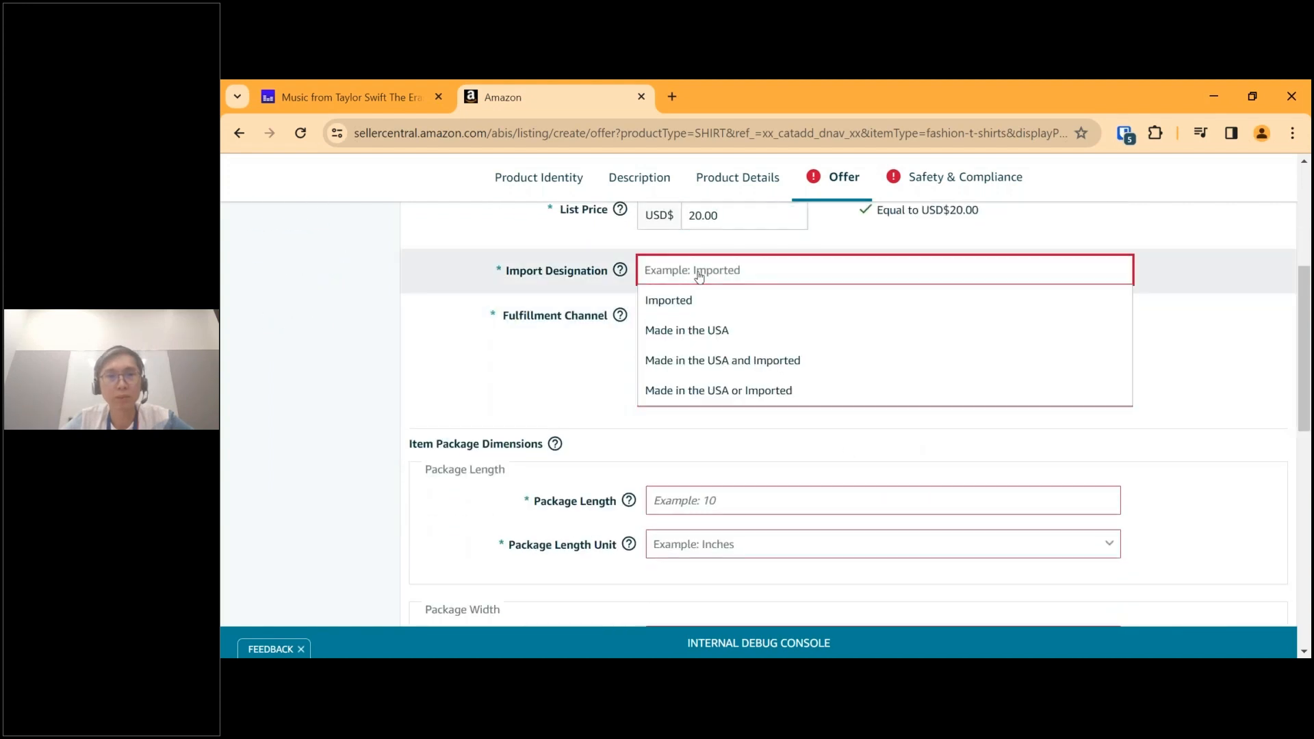
click(731, 305)
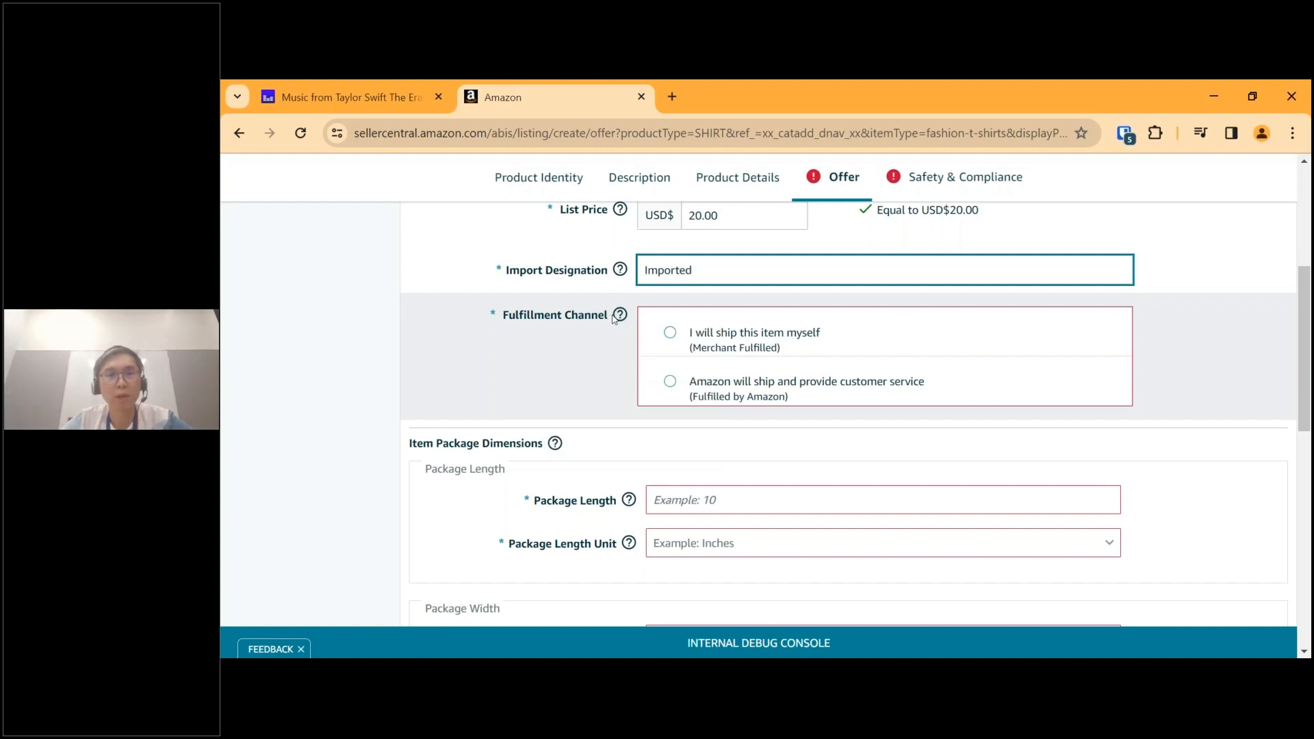
Set the Fulfillment Channel to Fulfilled by Amazon, with Amazon shipping and providing customer service.
mouse_move(617, 319)
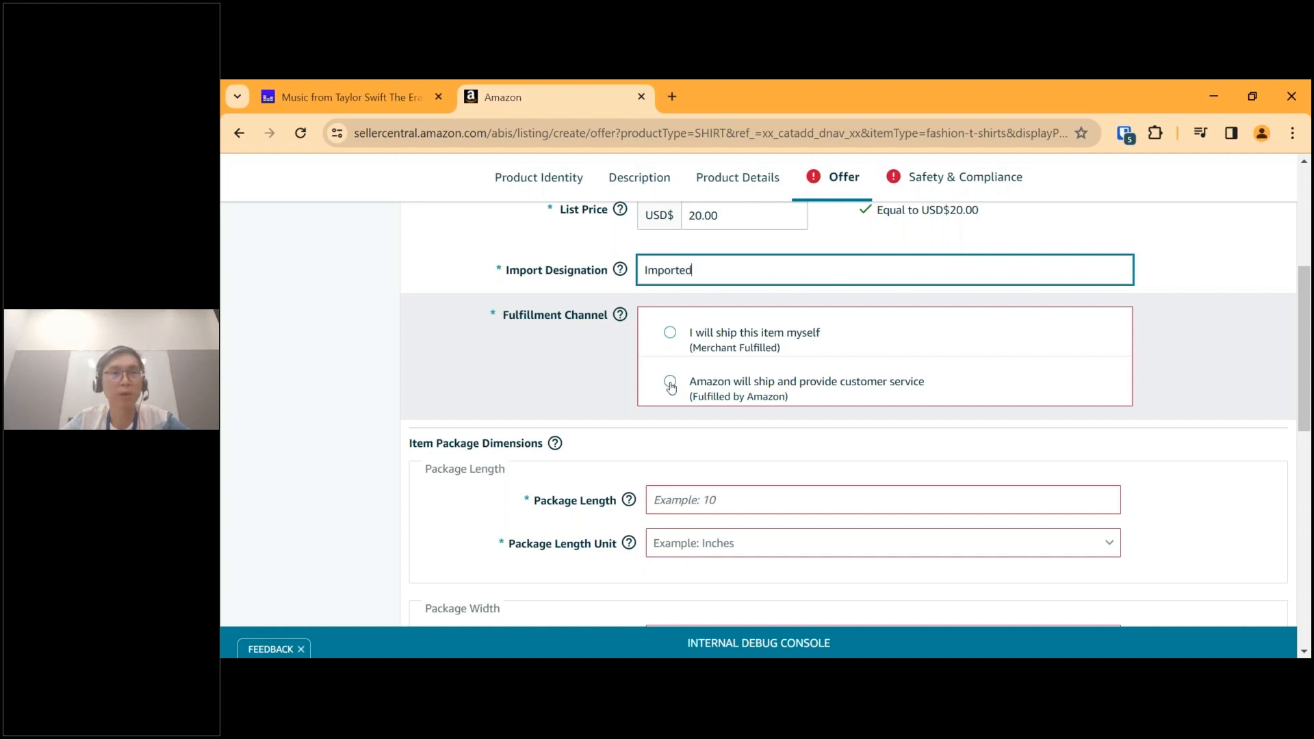
click(550, 367)
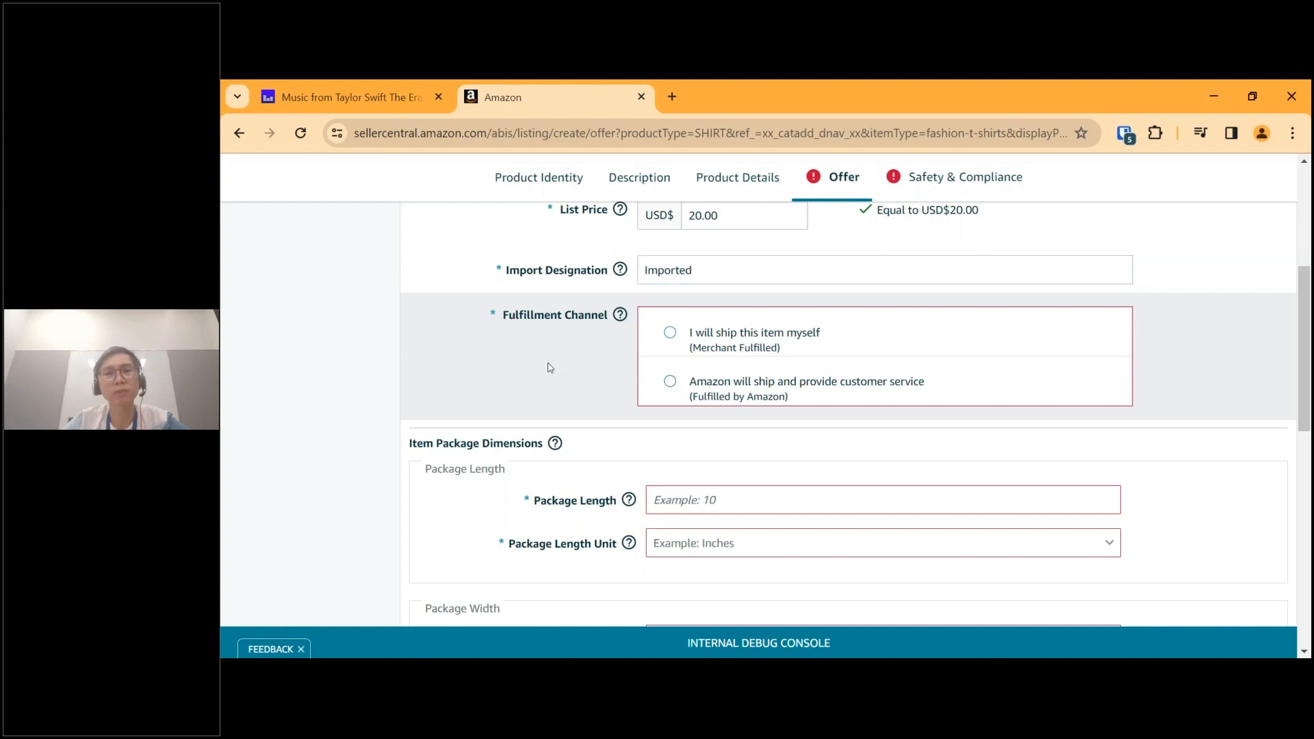
click(670, 382)
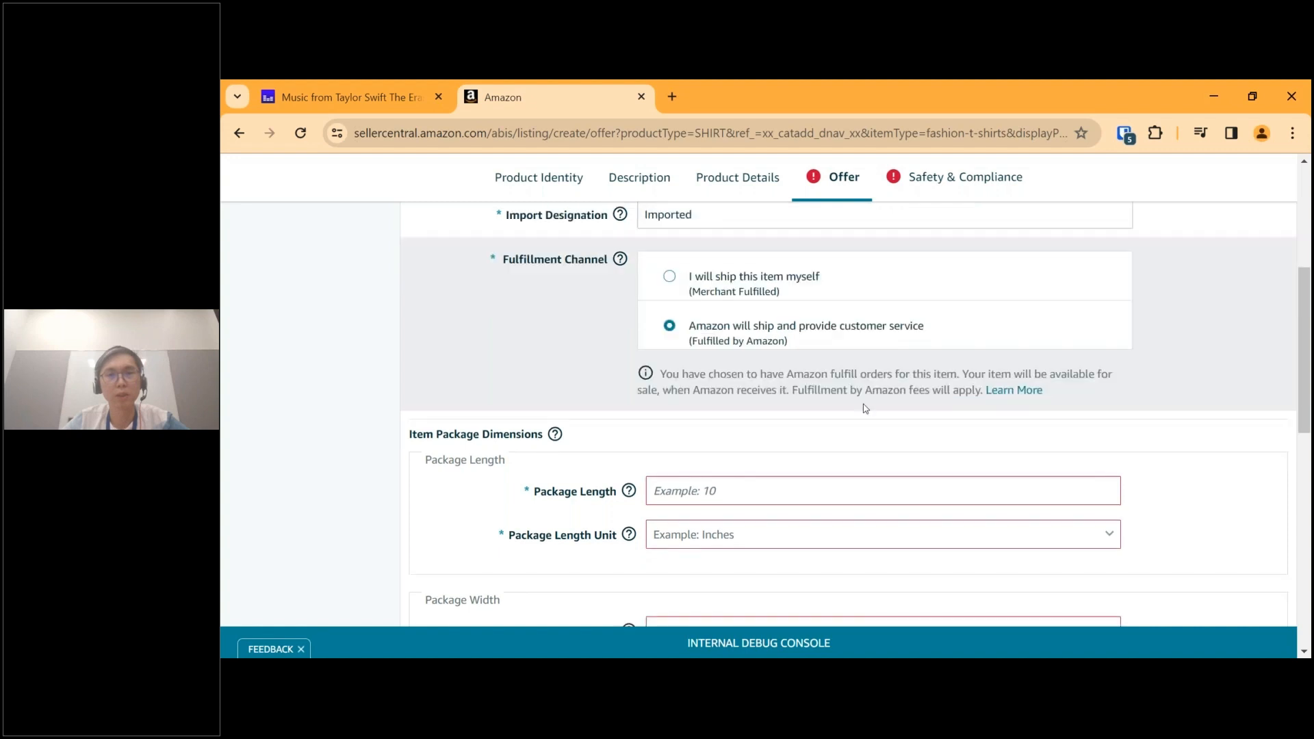
Examine the required Item Package Dimensions fields for package length and width and their units.
scroll(865, 408, down, 1)
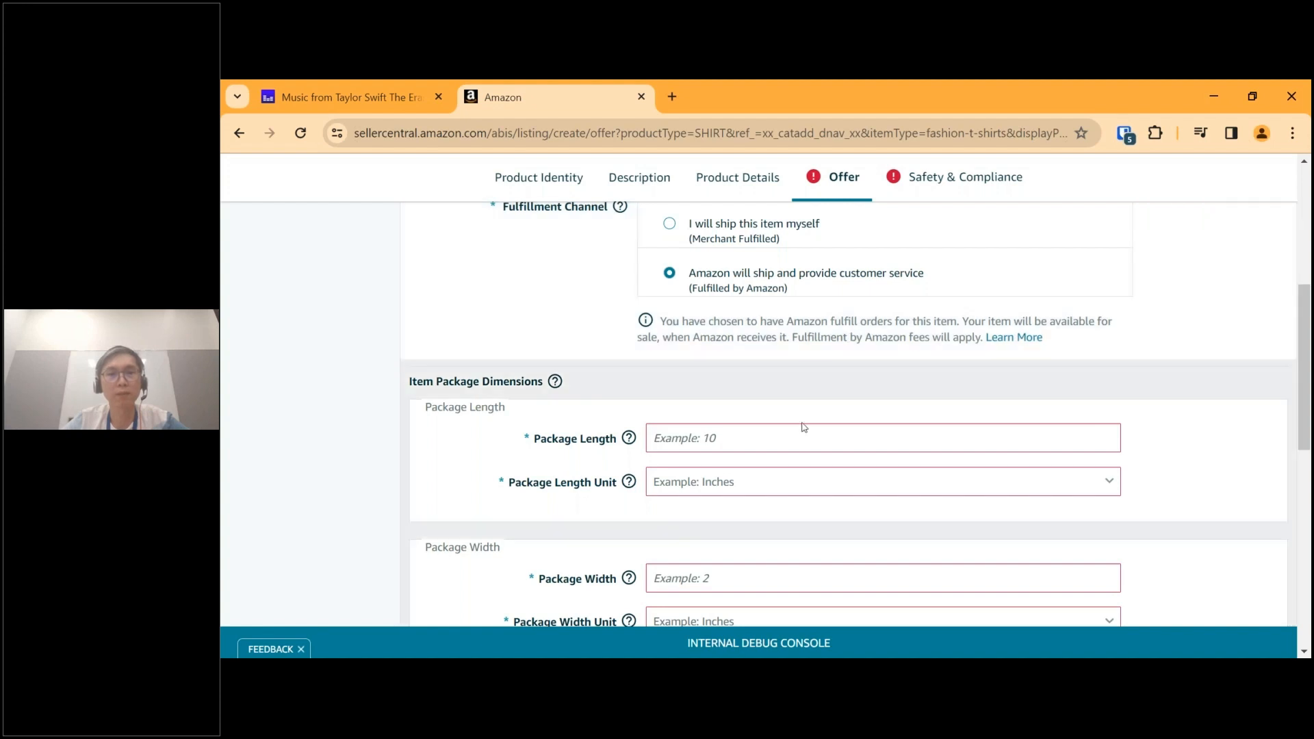
scroll(803, 427, down, 1)
scroll(804, 427, up, 1)
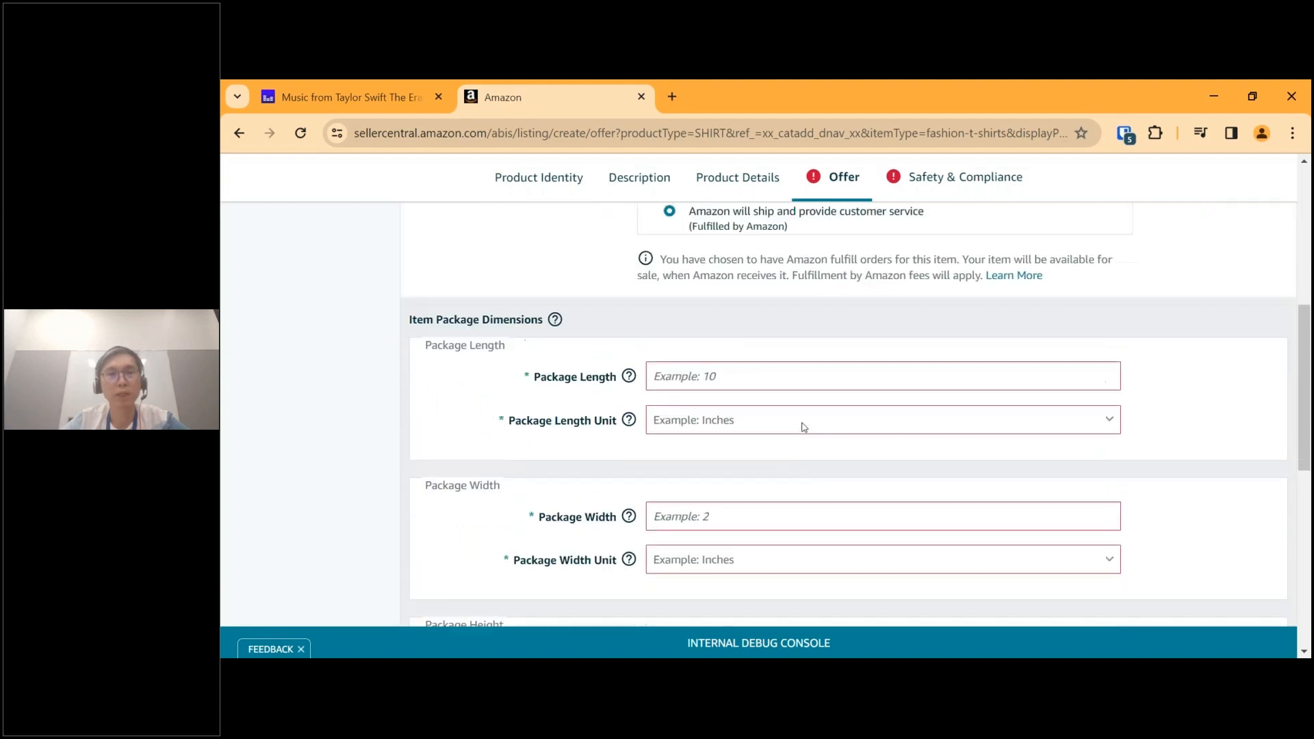
scroll(804, 427, up, 1)
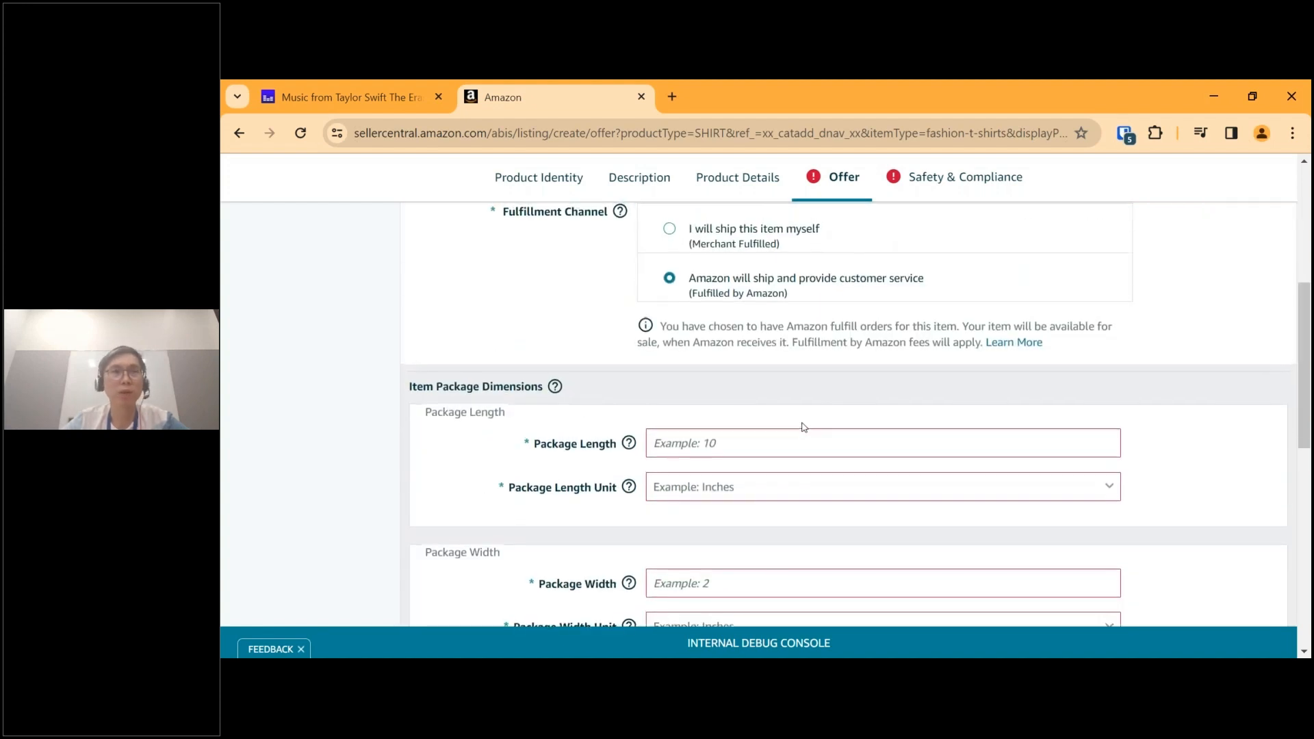
scroll(803, 427, up, 1)
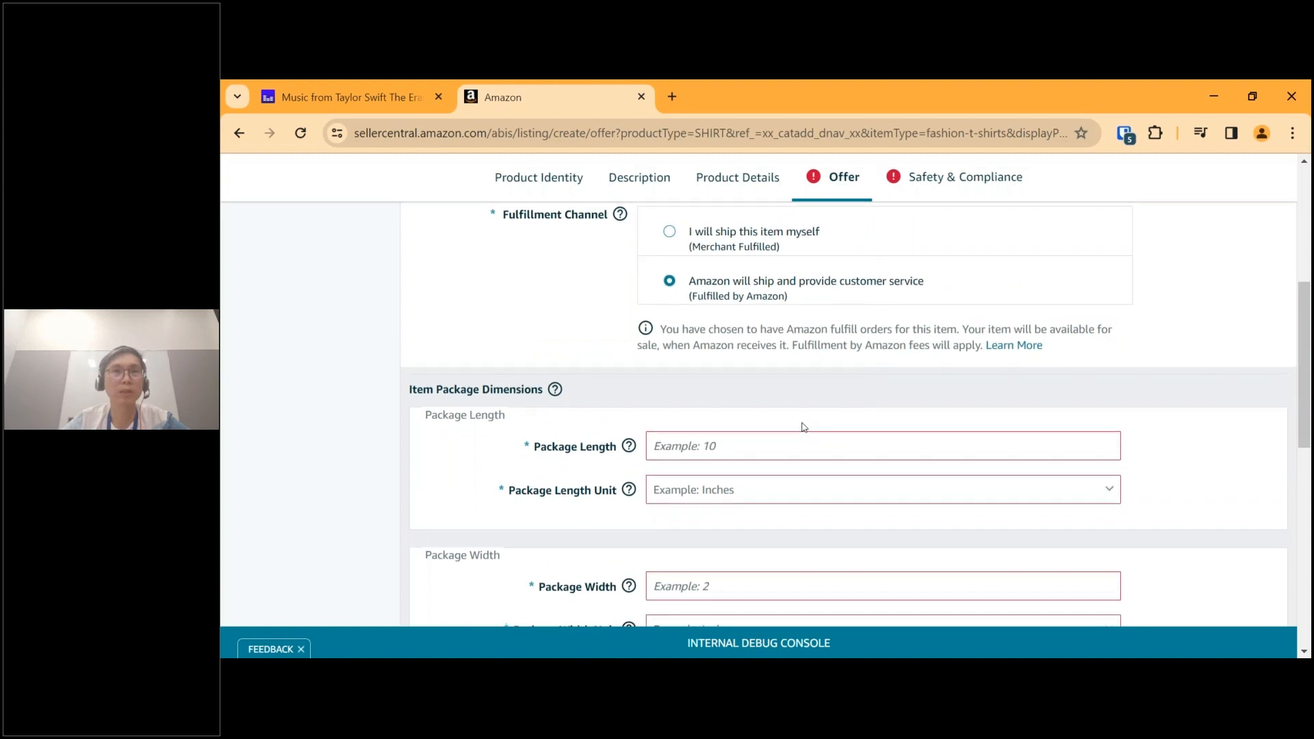
scroll(803, 427, up, 1)
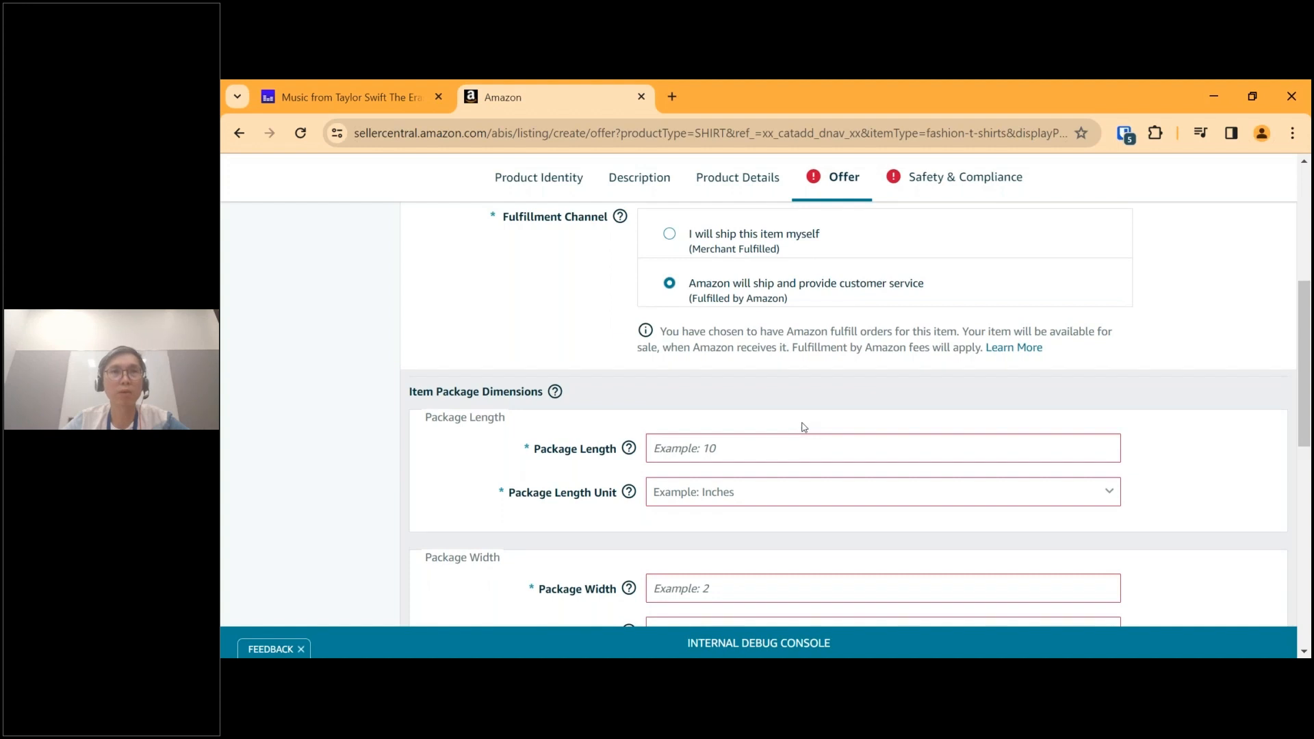
scroll(803, 427, up, 1)
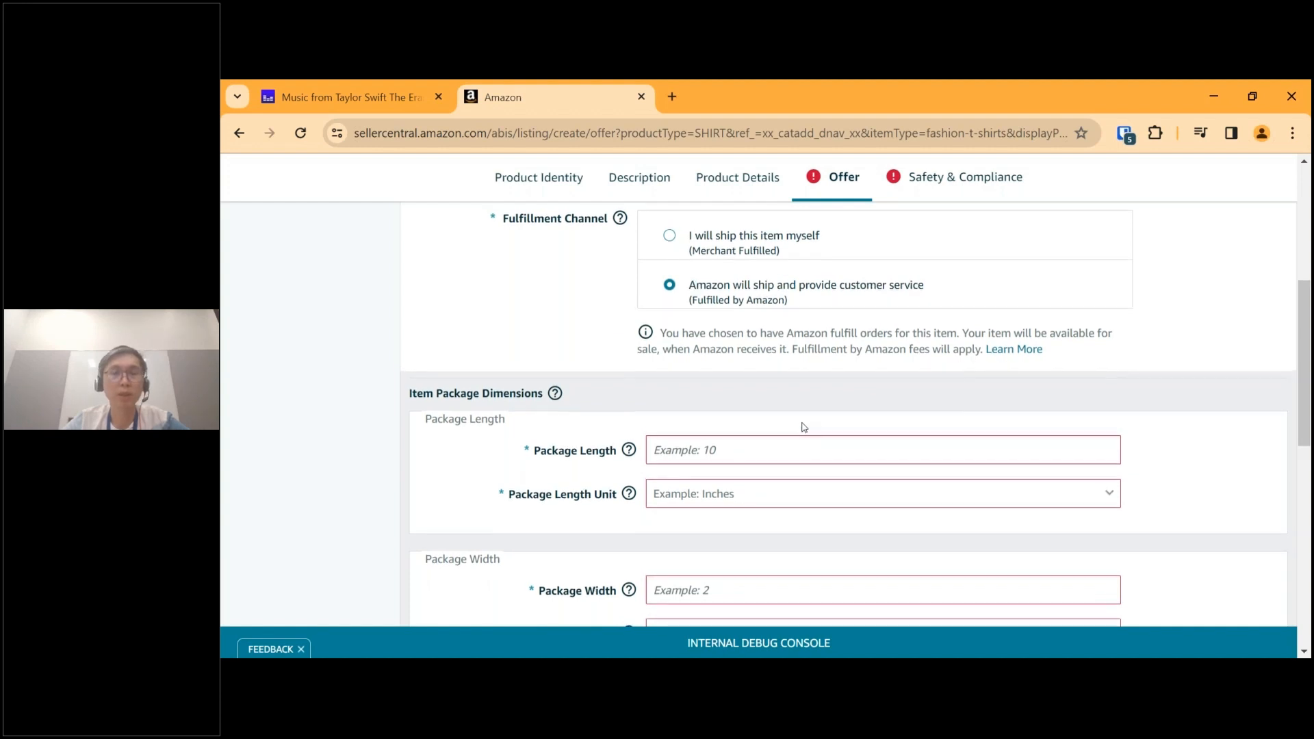
scroll(804, 427, up, 1)
scroll(804, 427, down, 2)
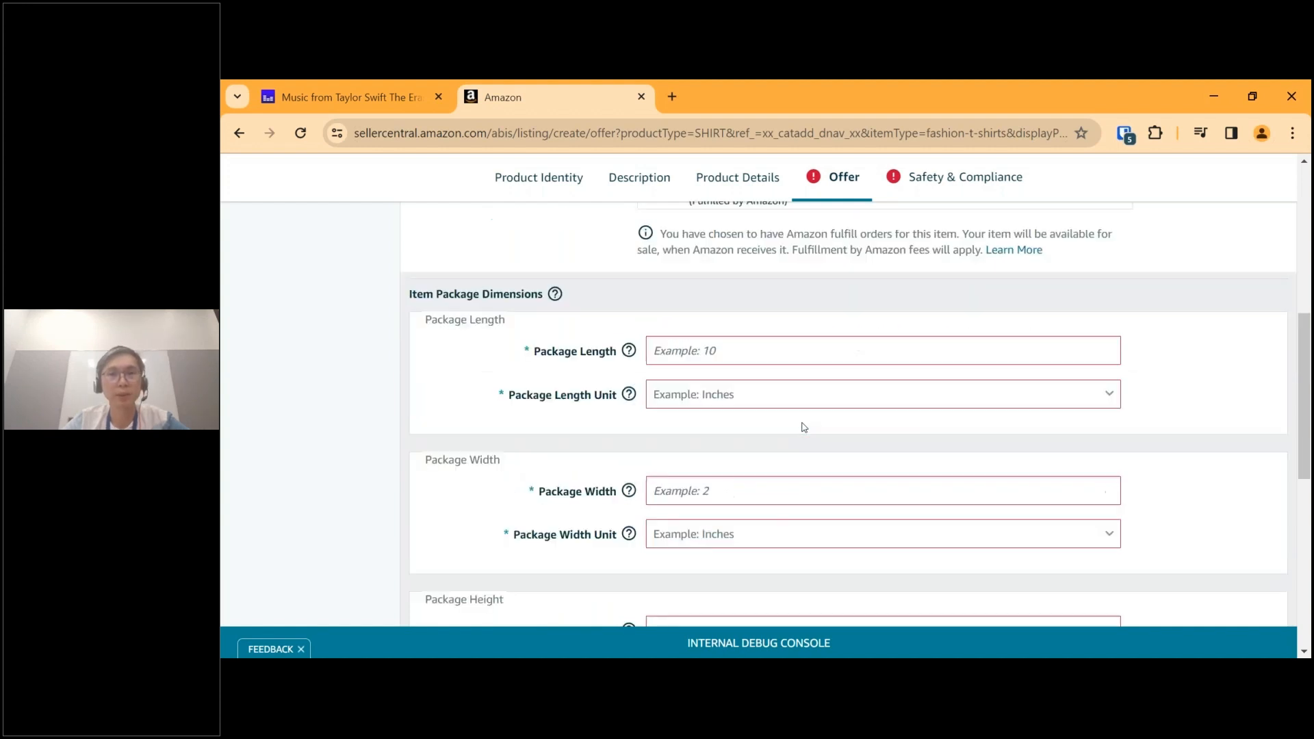
Enter 10 as the Package Length and view the available length units.
scroll(777, 393, down, 1)
mouse_move(629, 302)
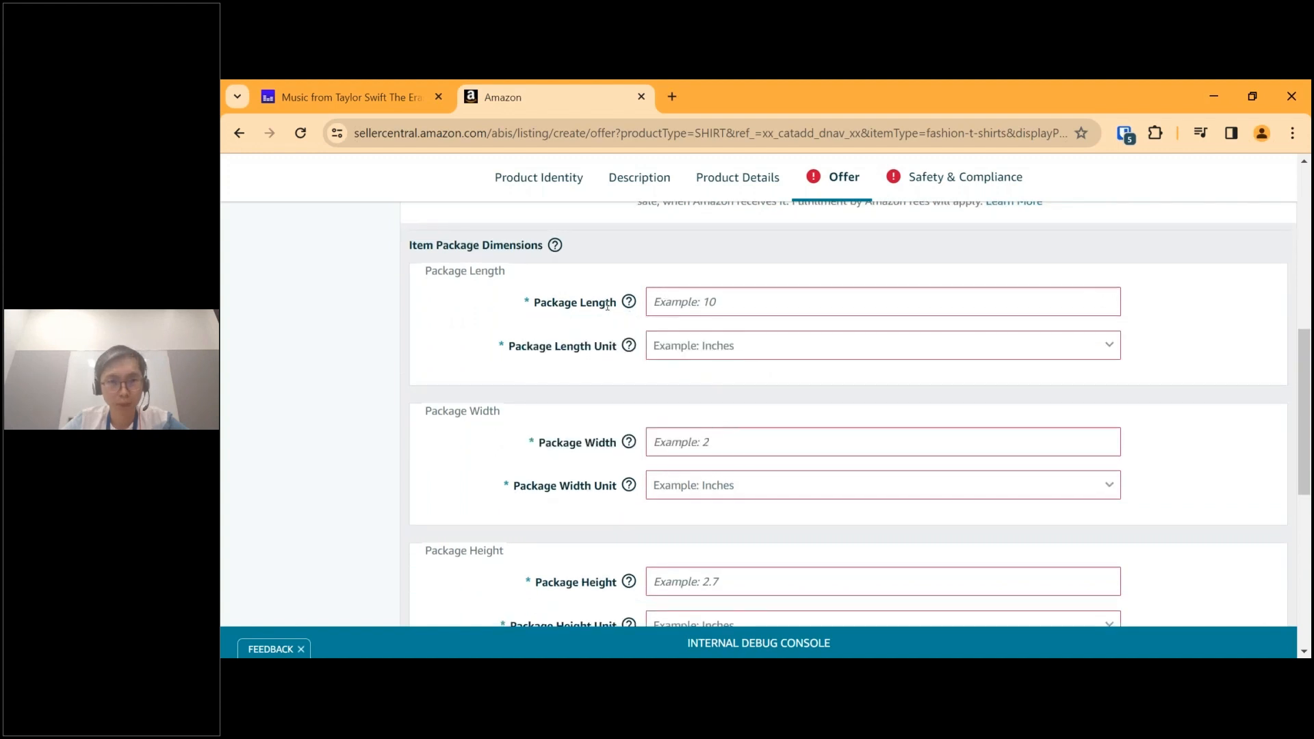
click(693, 298)
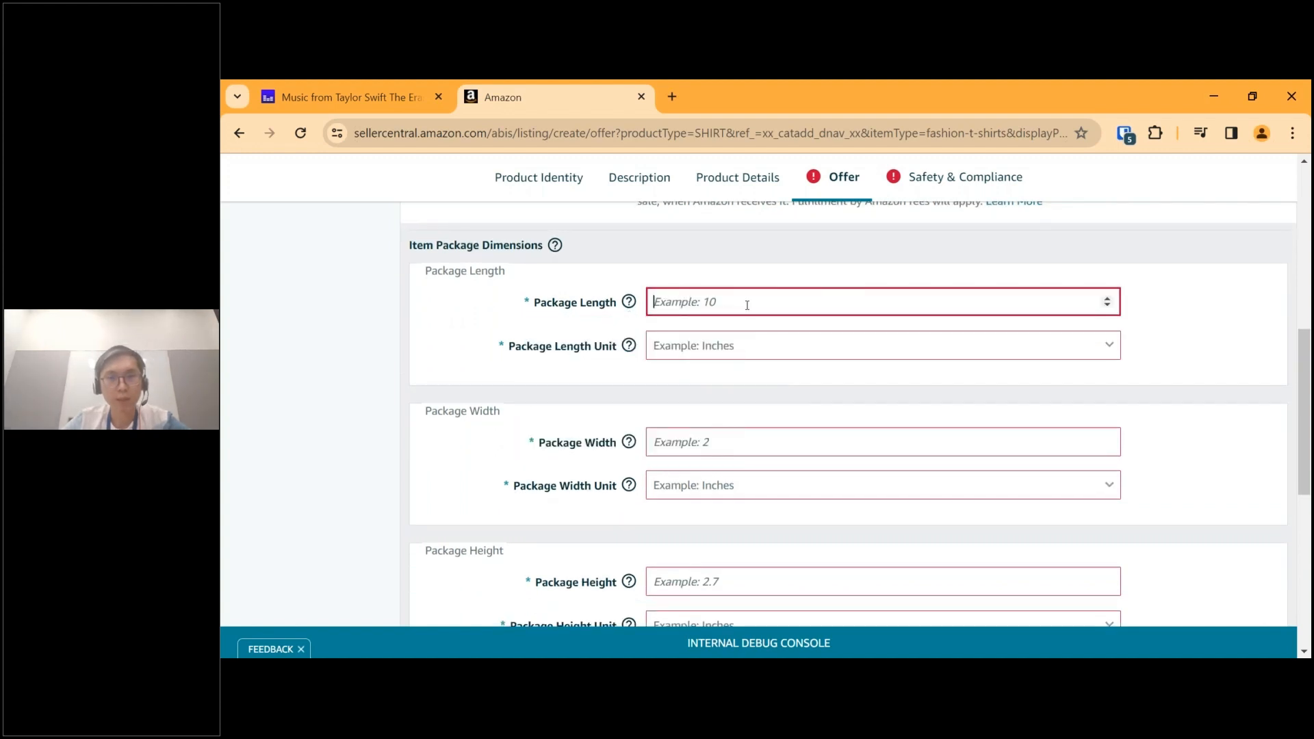
mouse_move(554, 249)
scroll(761, 300, down, 3)
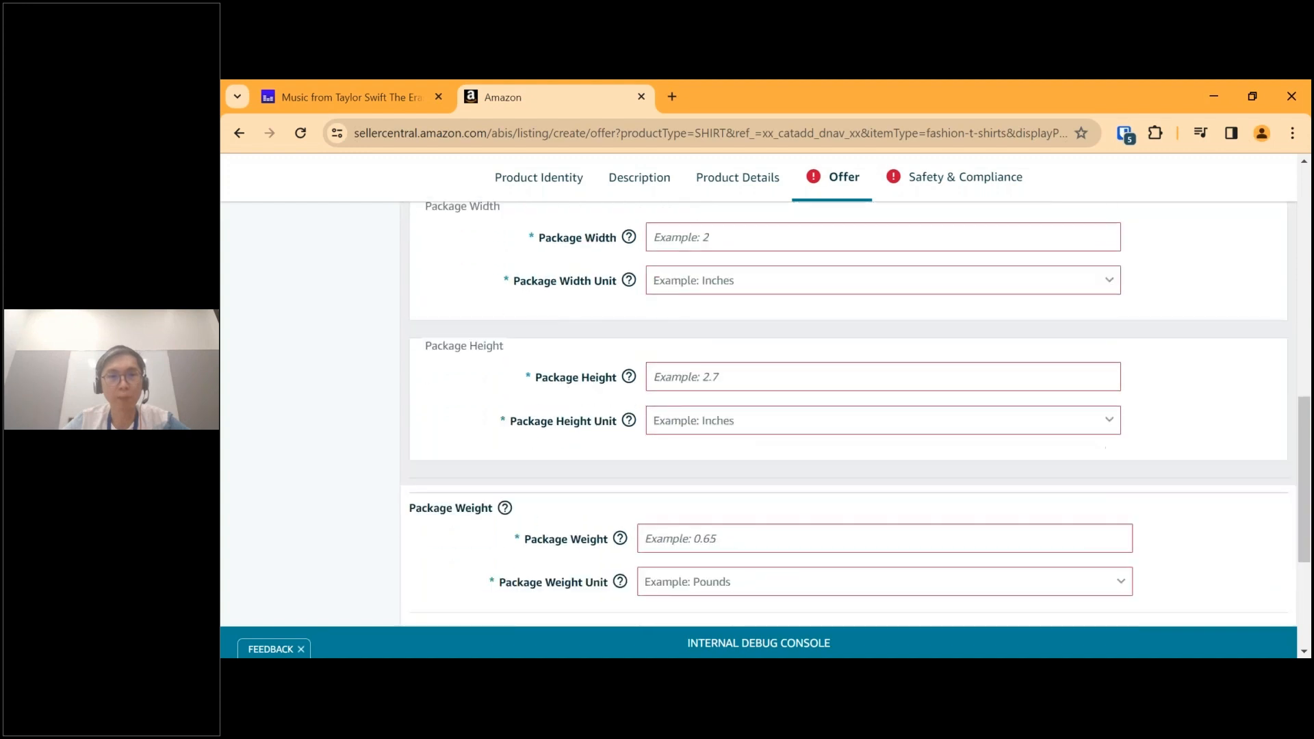
scroll(762, 410, up, 3)
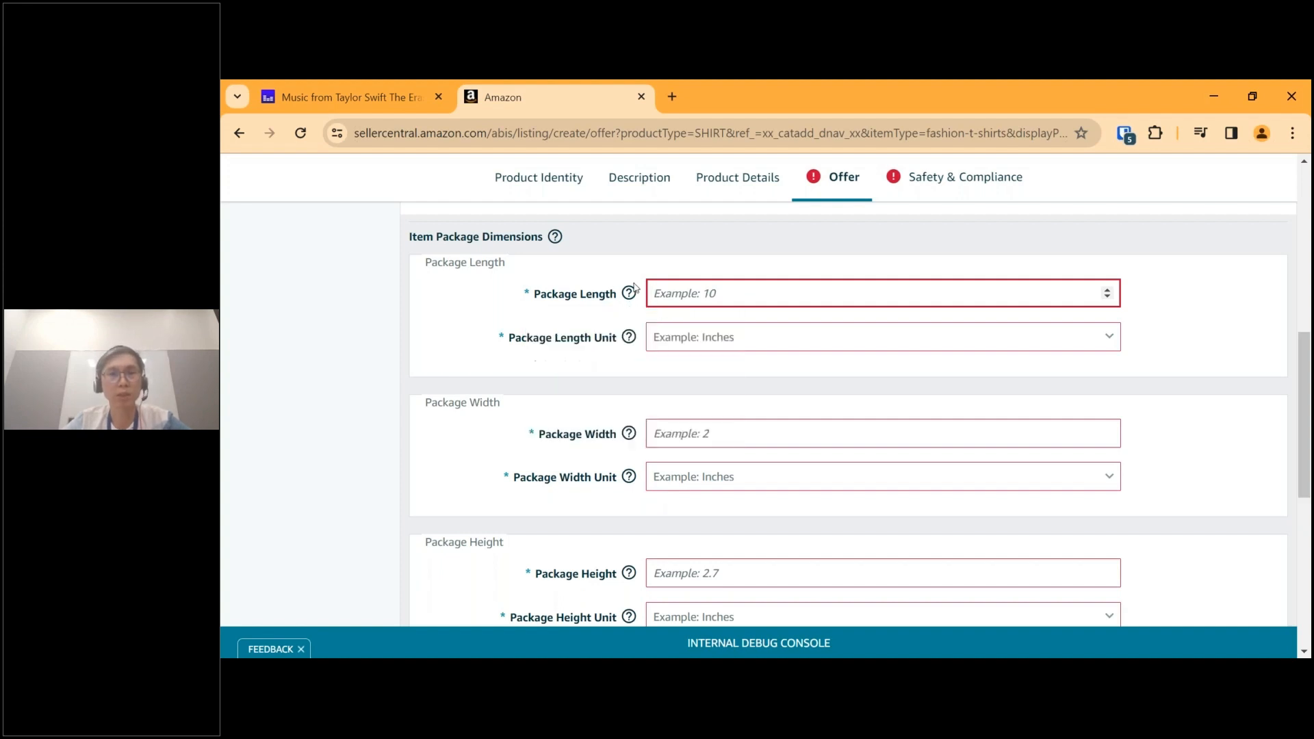
mouse_move(633, 291)
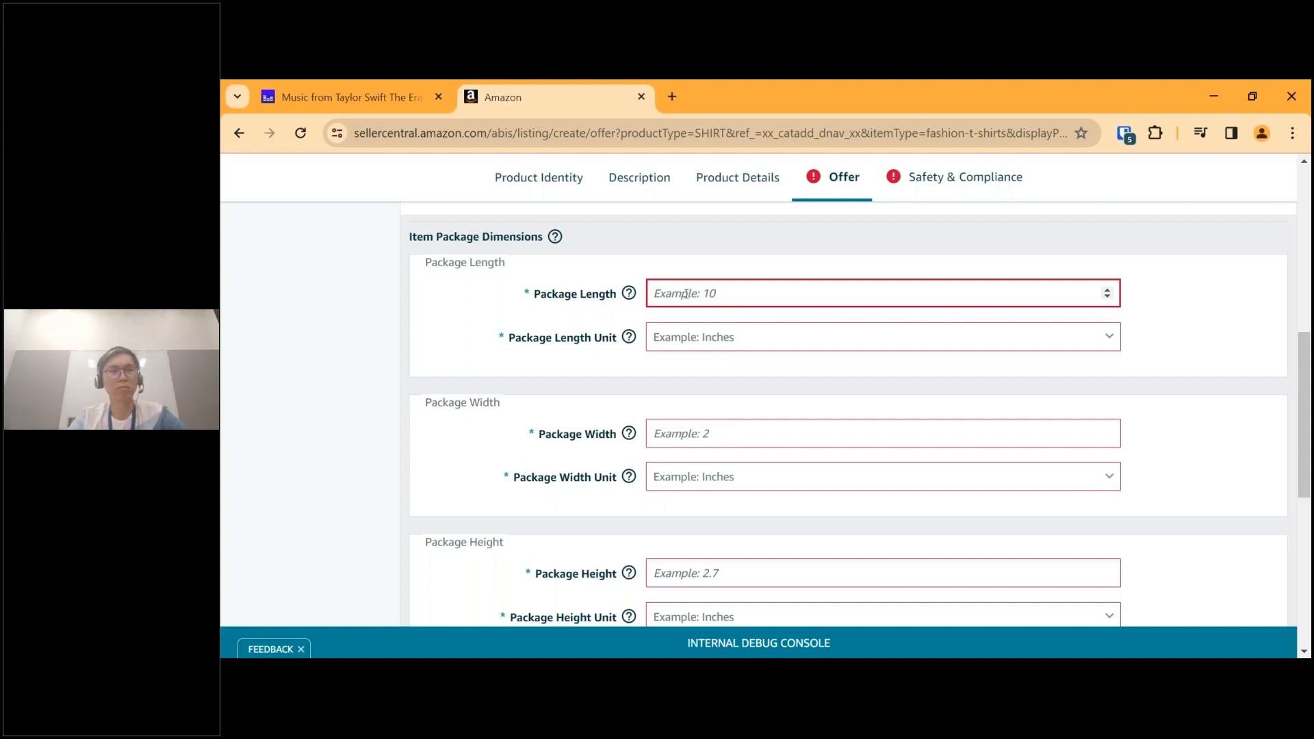
text(10)
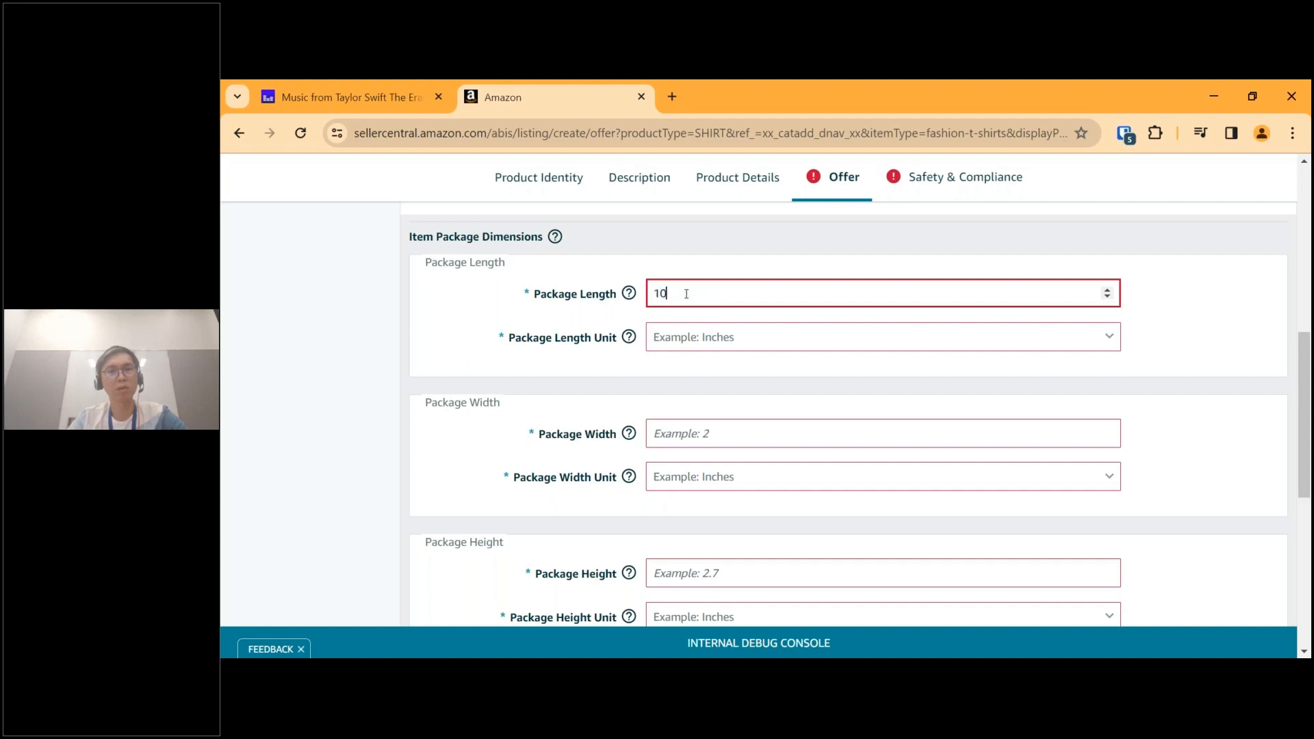
click(690, 343)
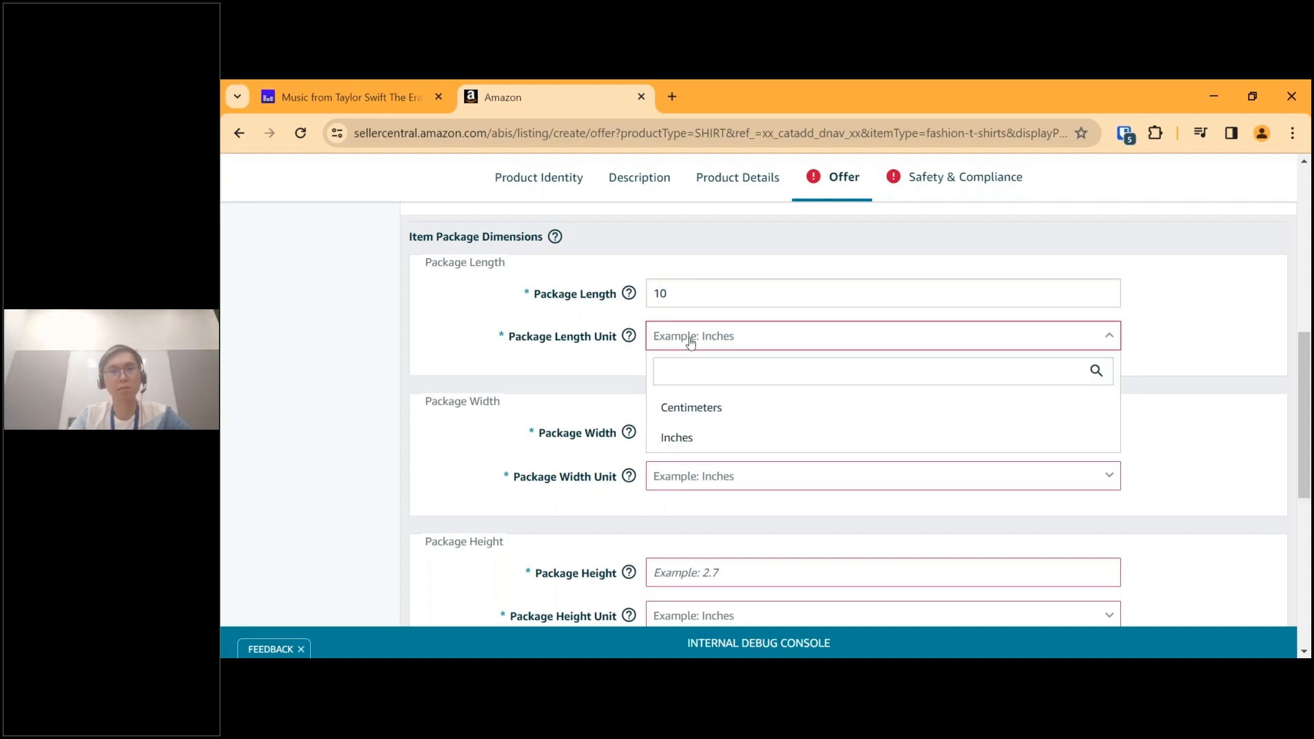
Set the Package Length to 20 with Centimeters as its unit.
click(691, 294)
key(BackSpace)
key(BackSpace)
text(20)
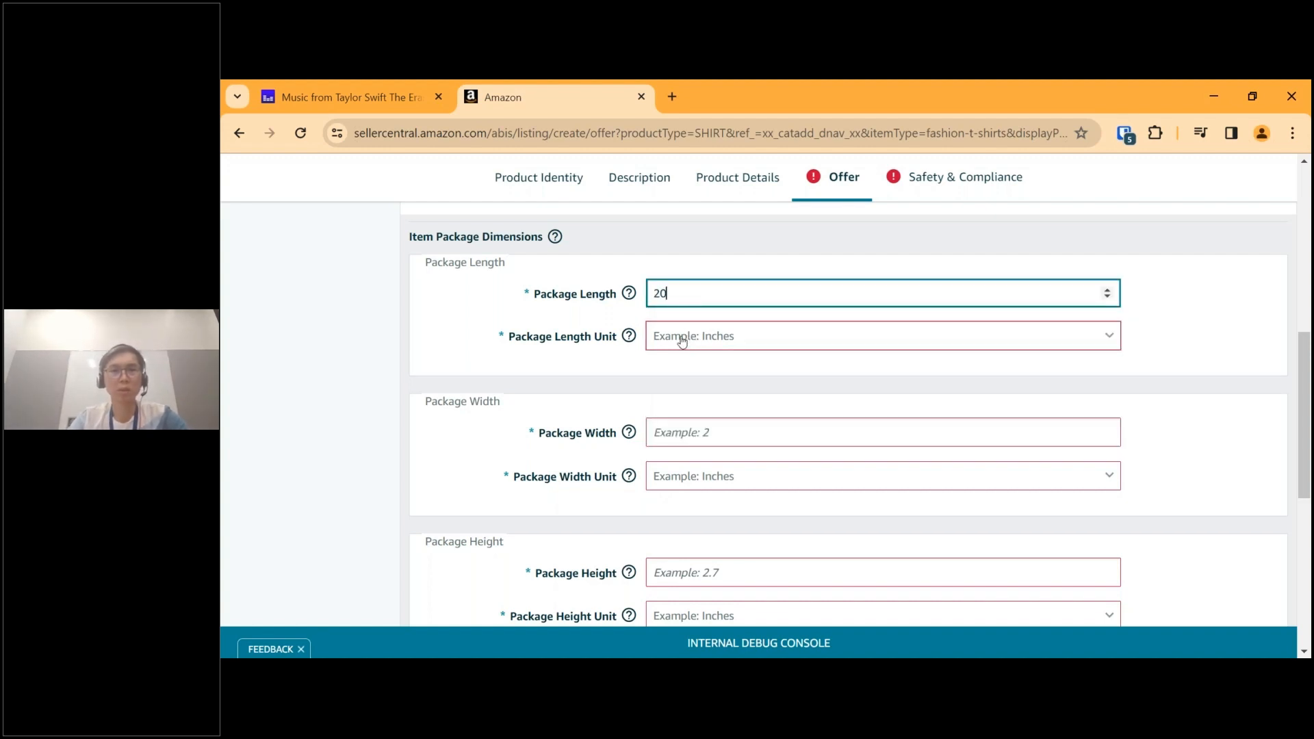
key(Tab)
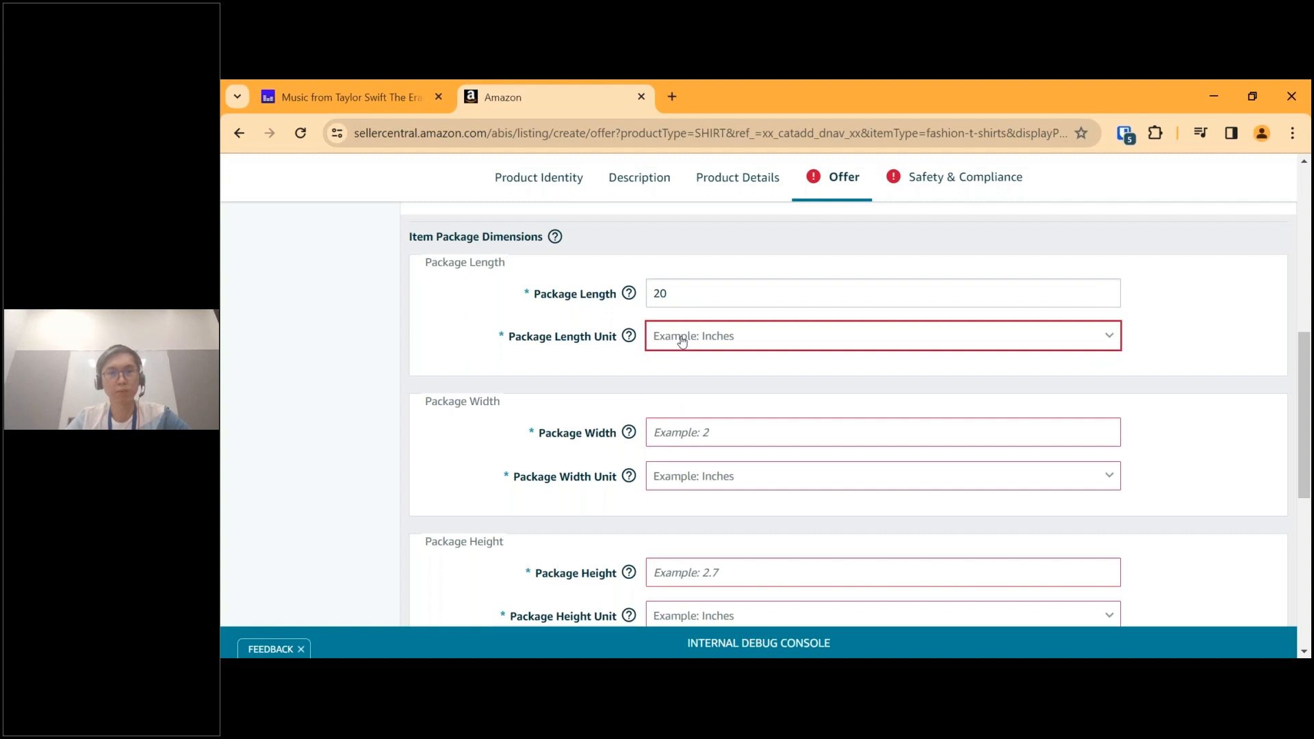
click(682, 341)
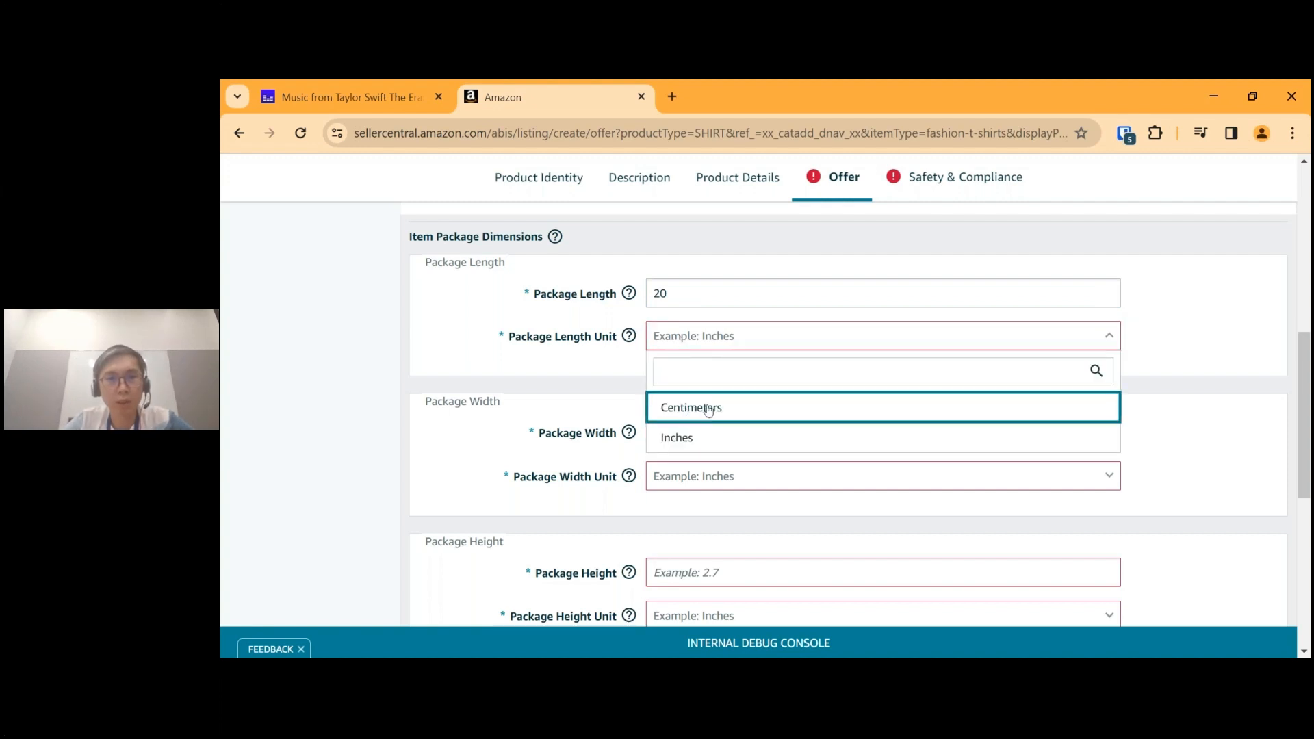
click(734, 413)
Set the Package Width to 20 with Centimeters as its unit.
scroll(737, 413, down, 2)
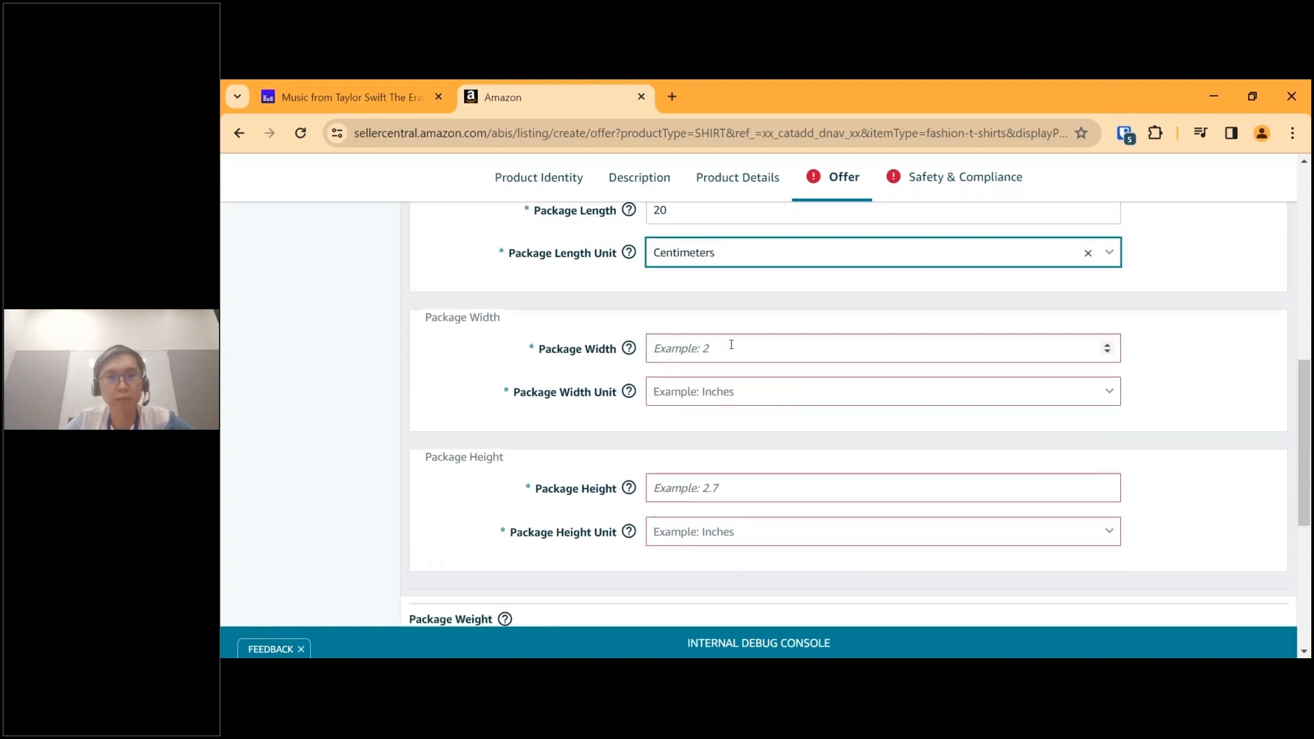
click(730, 344)
text(20)
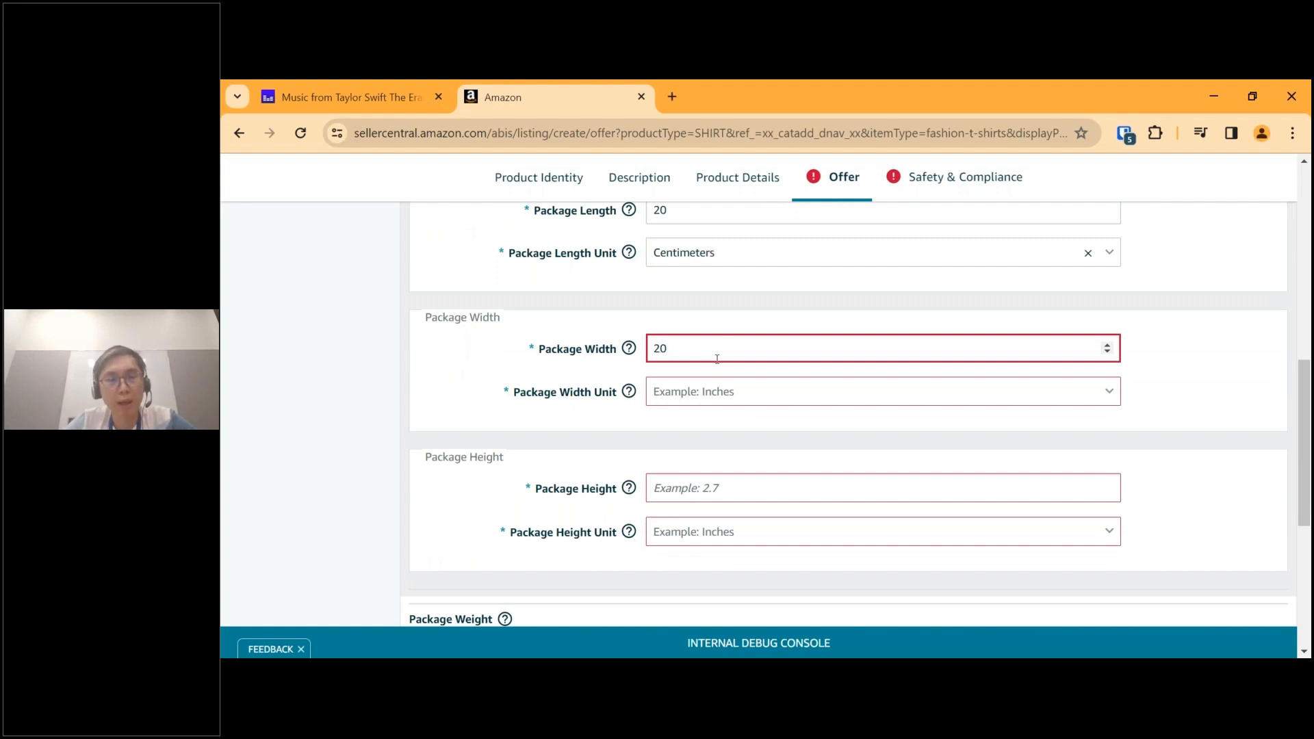
click(690, 398)
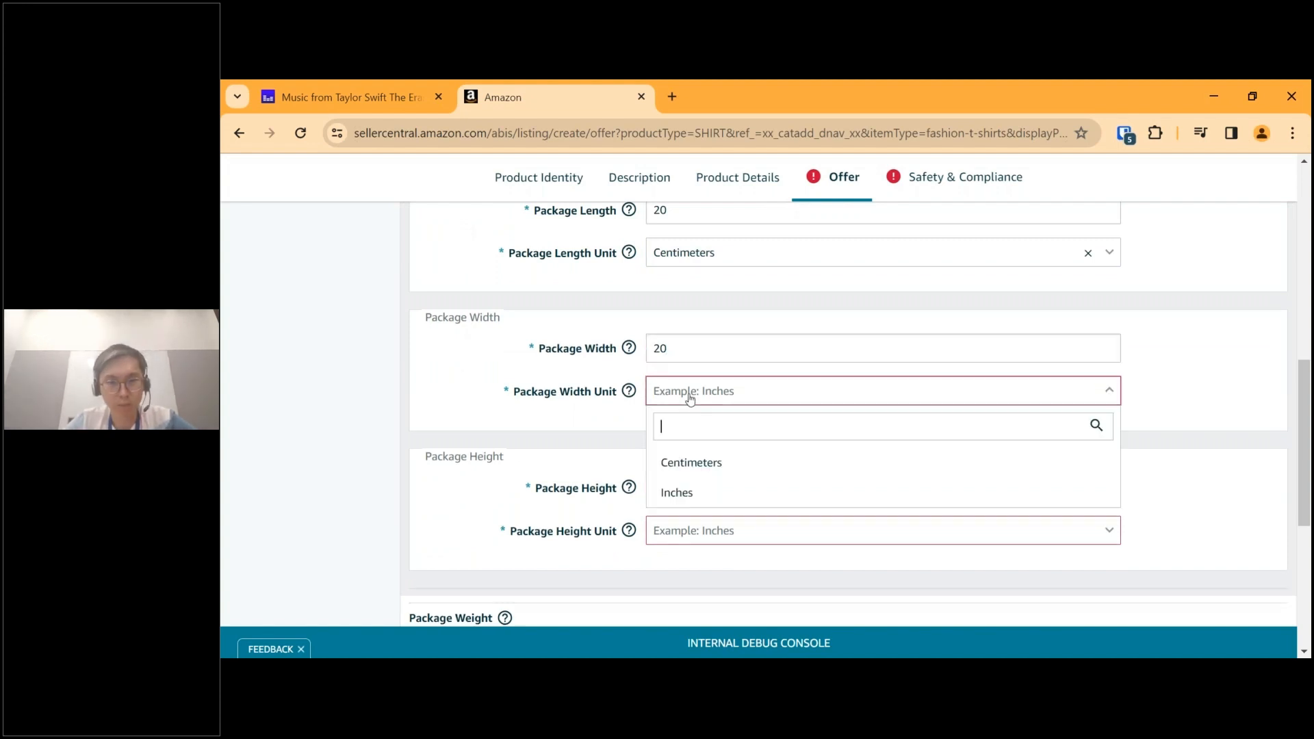
click(667, 461)
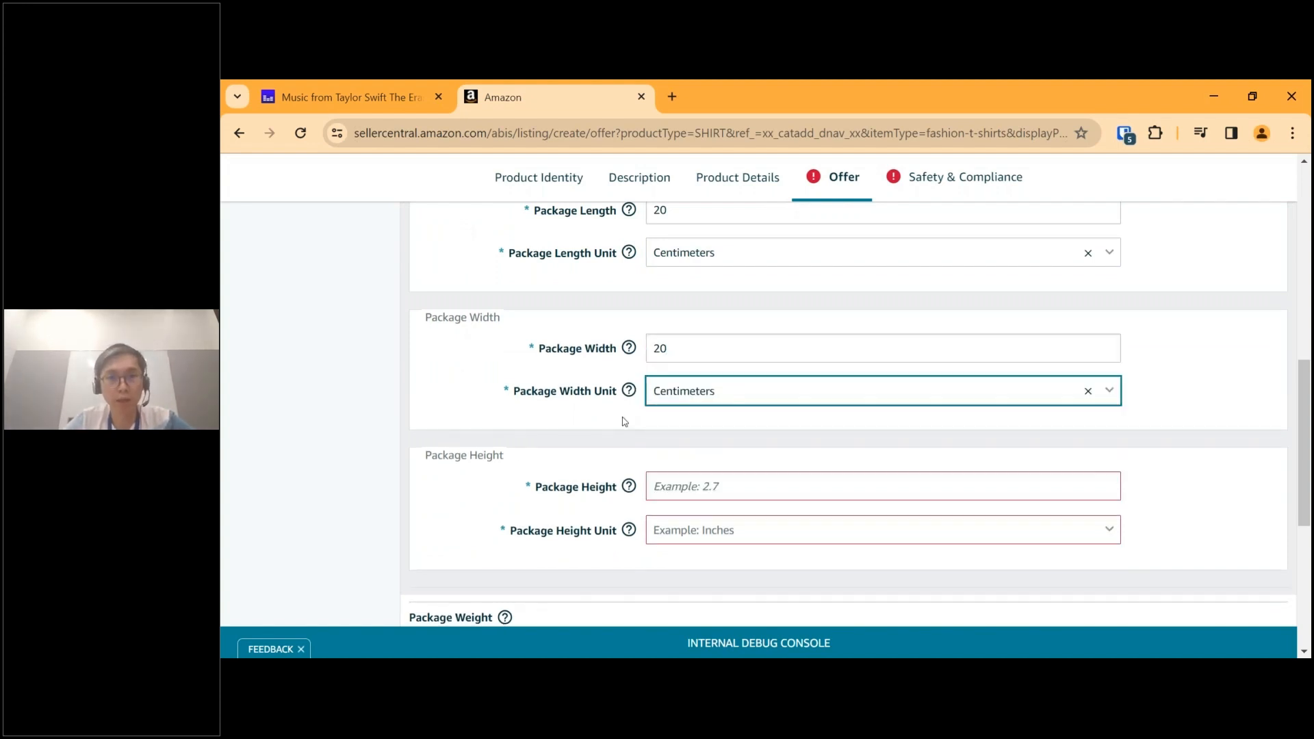
Set the Package Height to 1 with Centimeters as its unit.
scroll(623, 420, down, 1)
scroll(624, 421, down, 2)
click(685, 340)
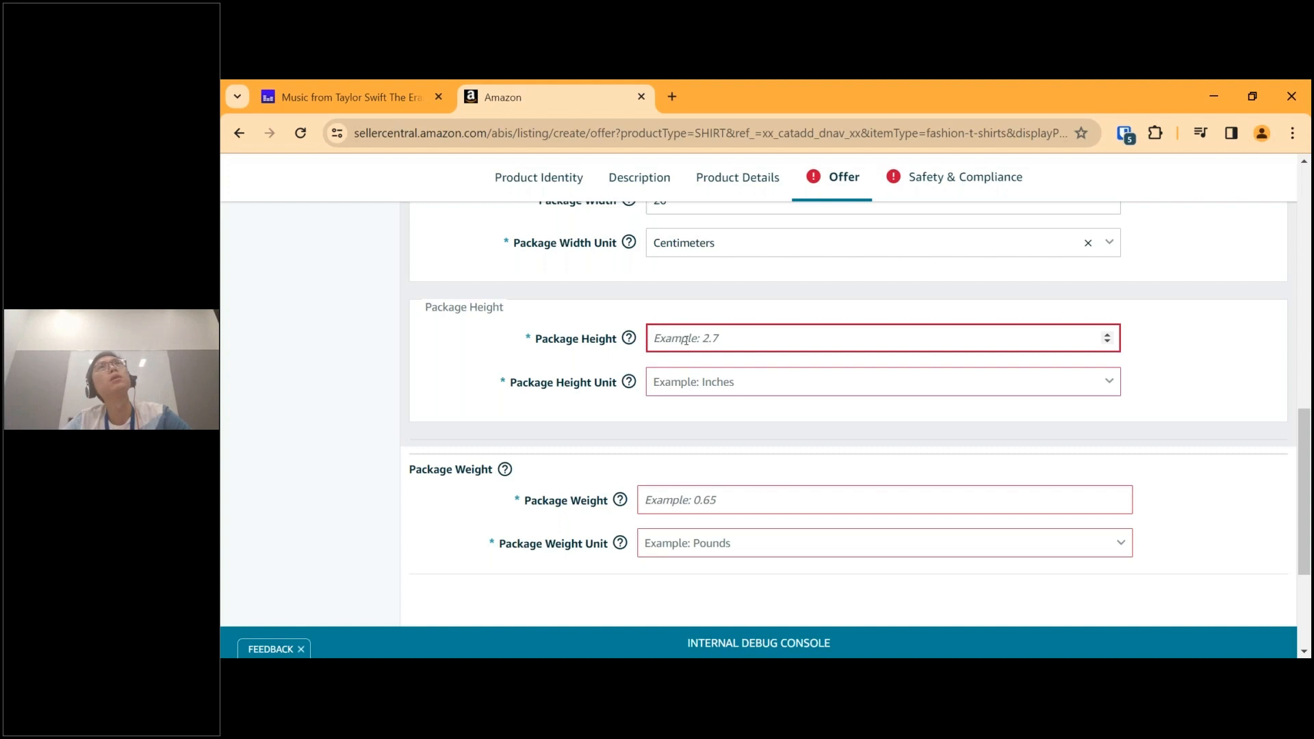
text(1)
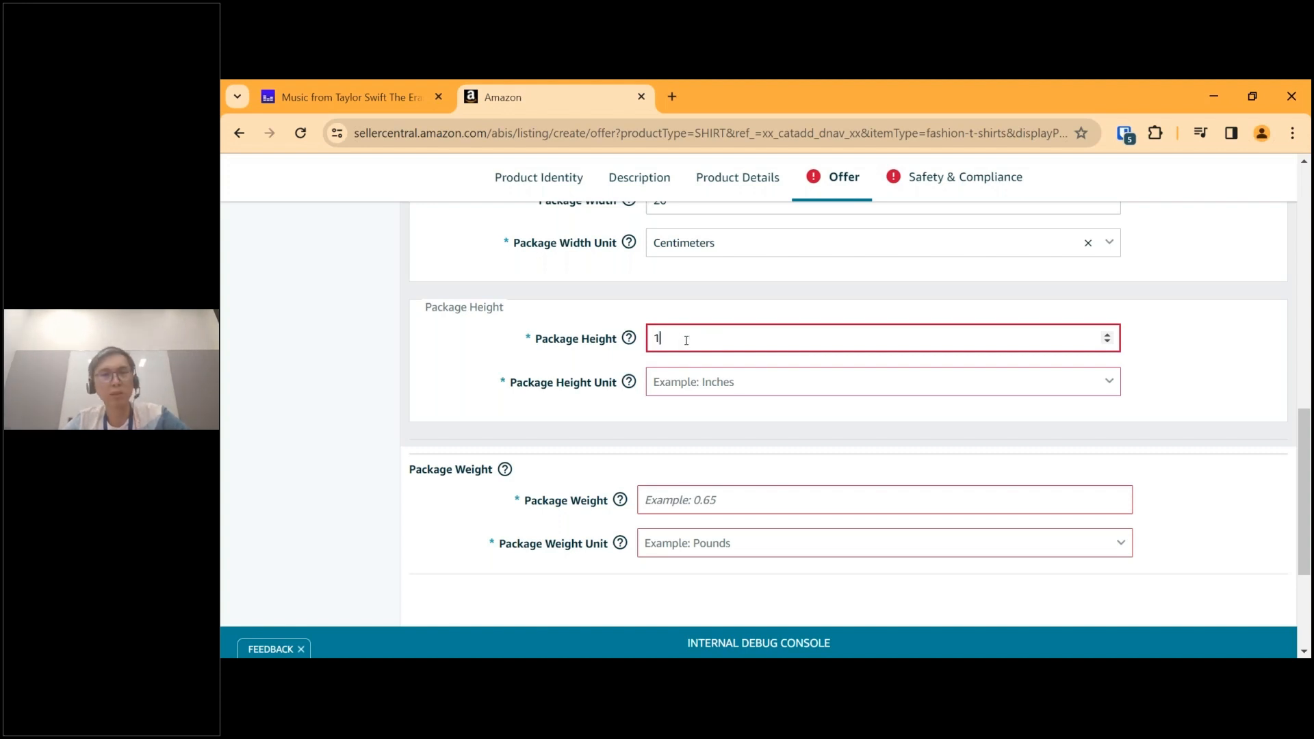
click(681, 388)
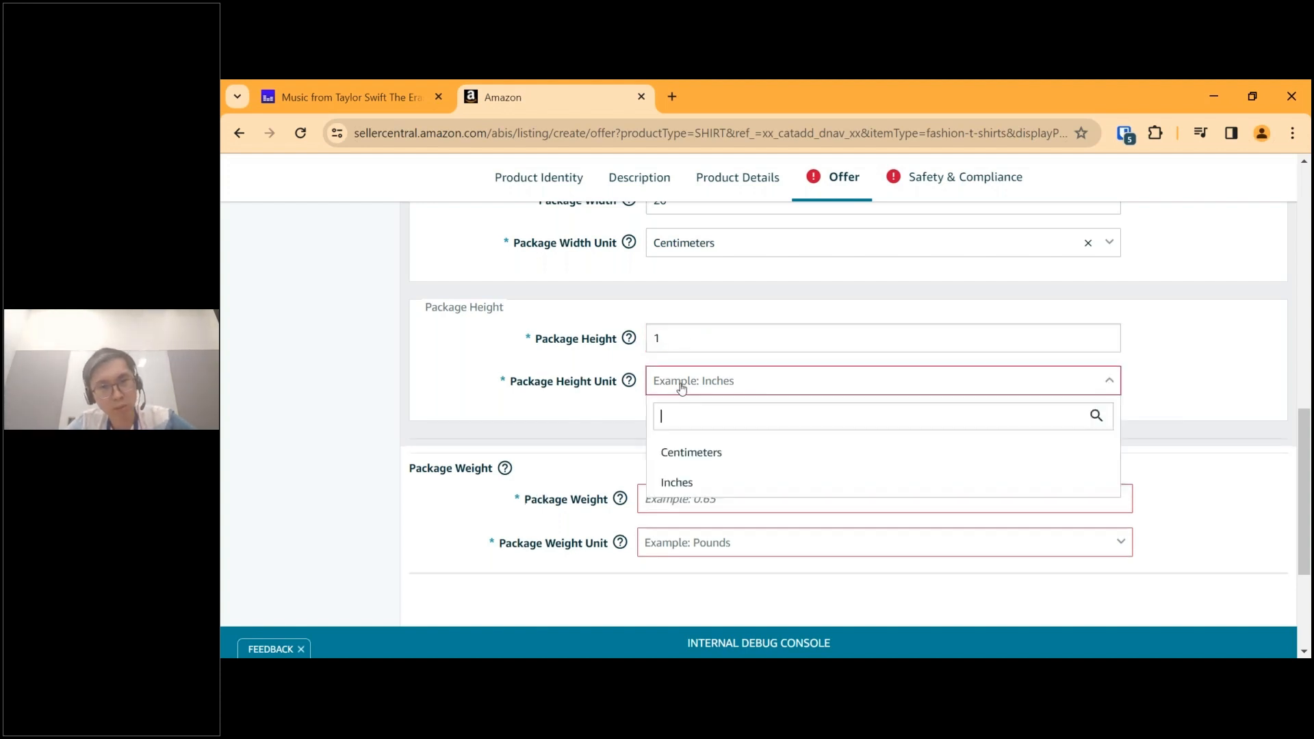
click(683, 454)
Set the Package Weight to 150 with Grams as its unit.
scroll(678, 411, down, 3)
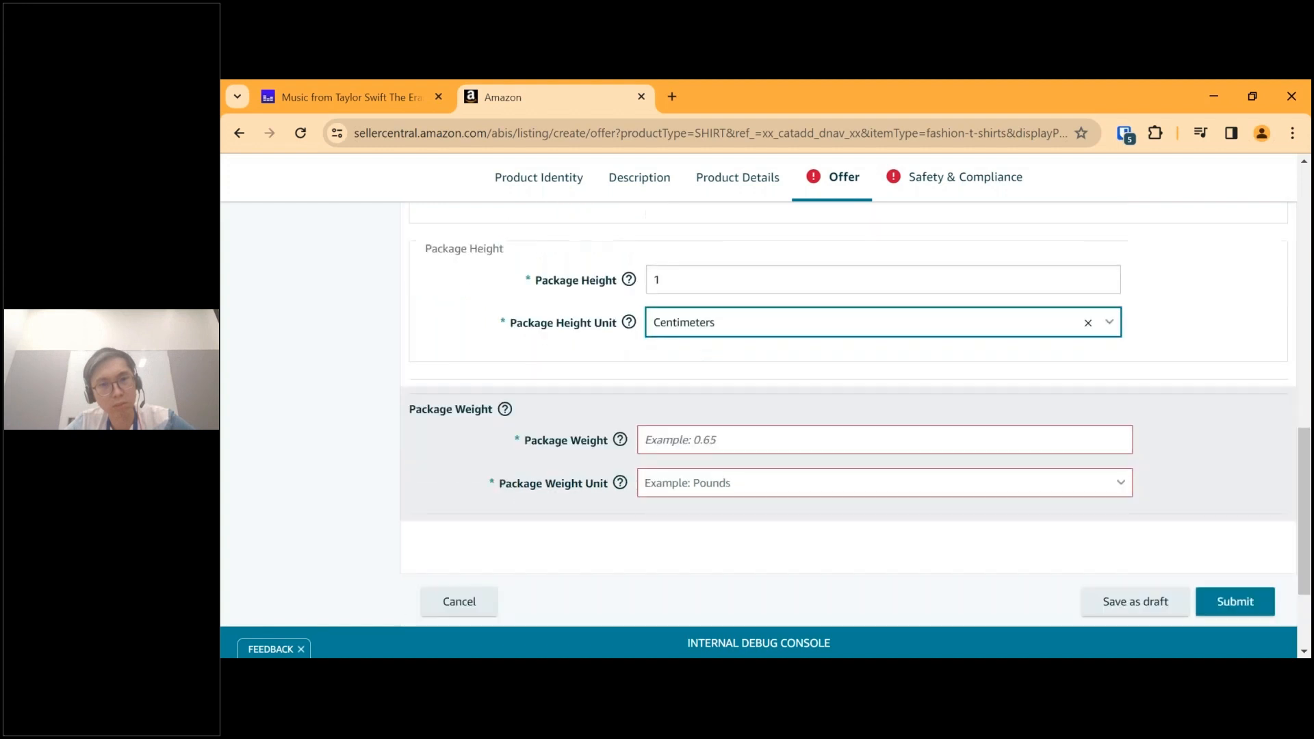
click(676, 354)
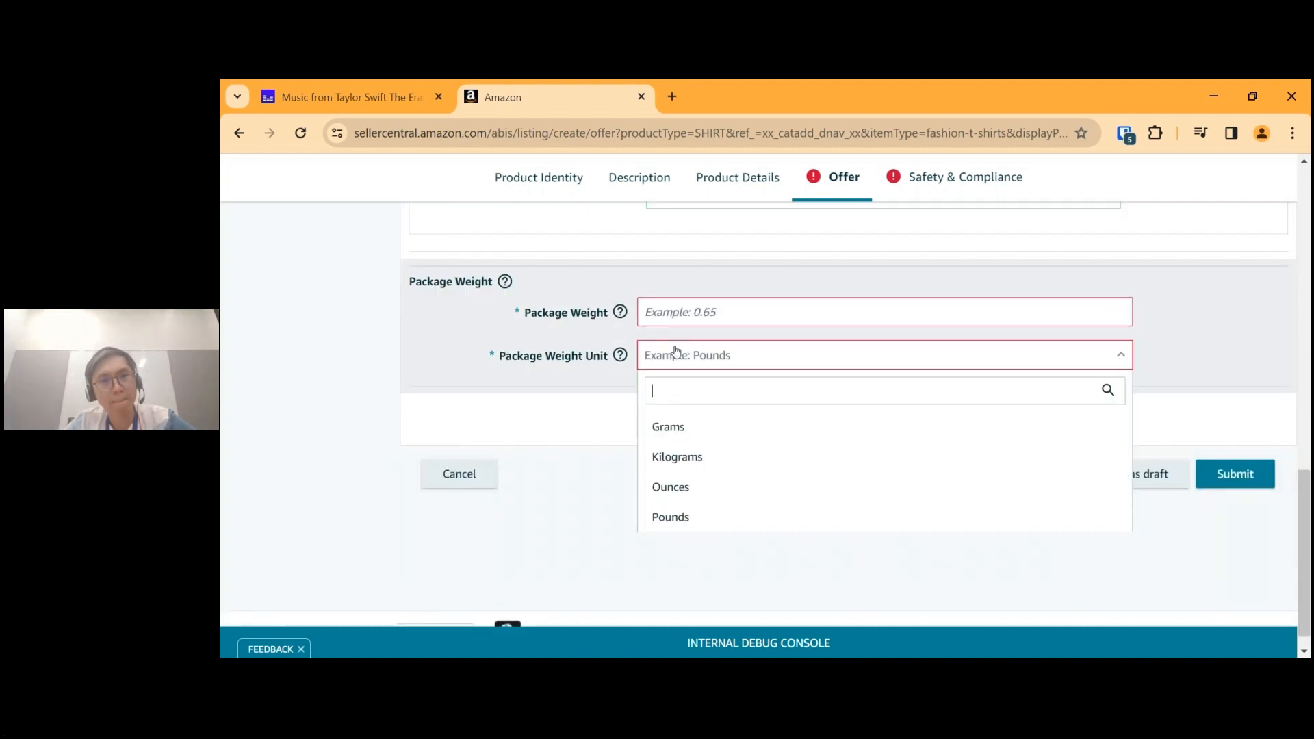
click(670, 428)
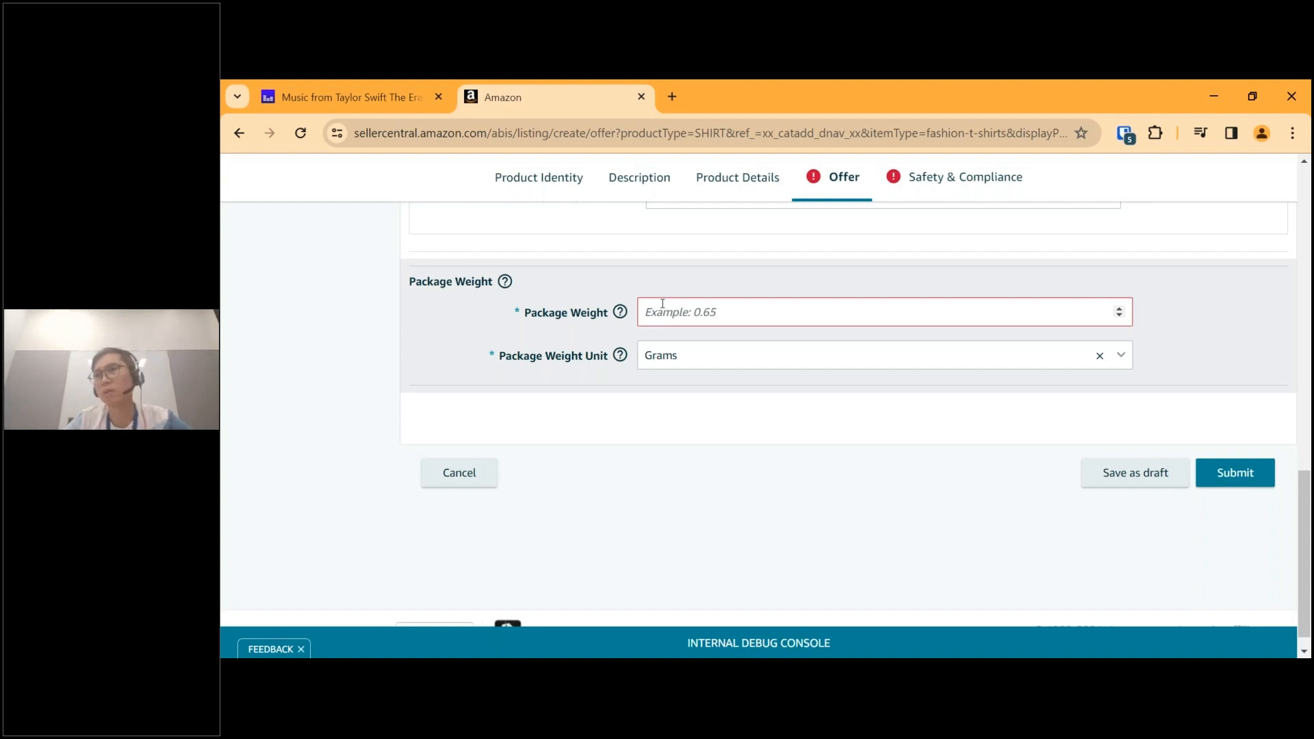
click(662, 303)
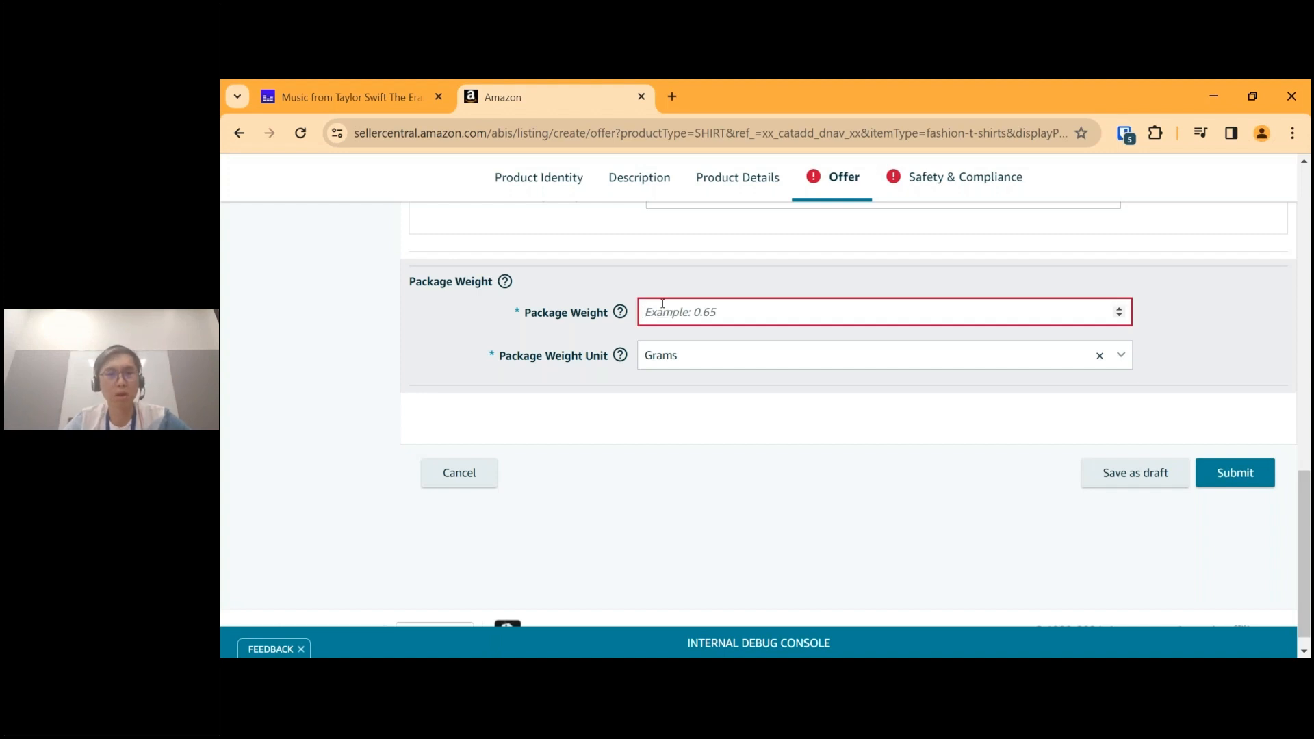
text(15)
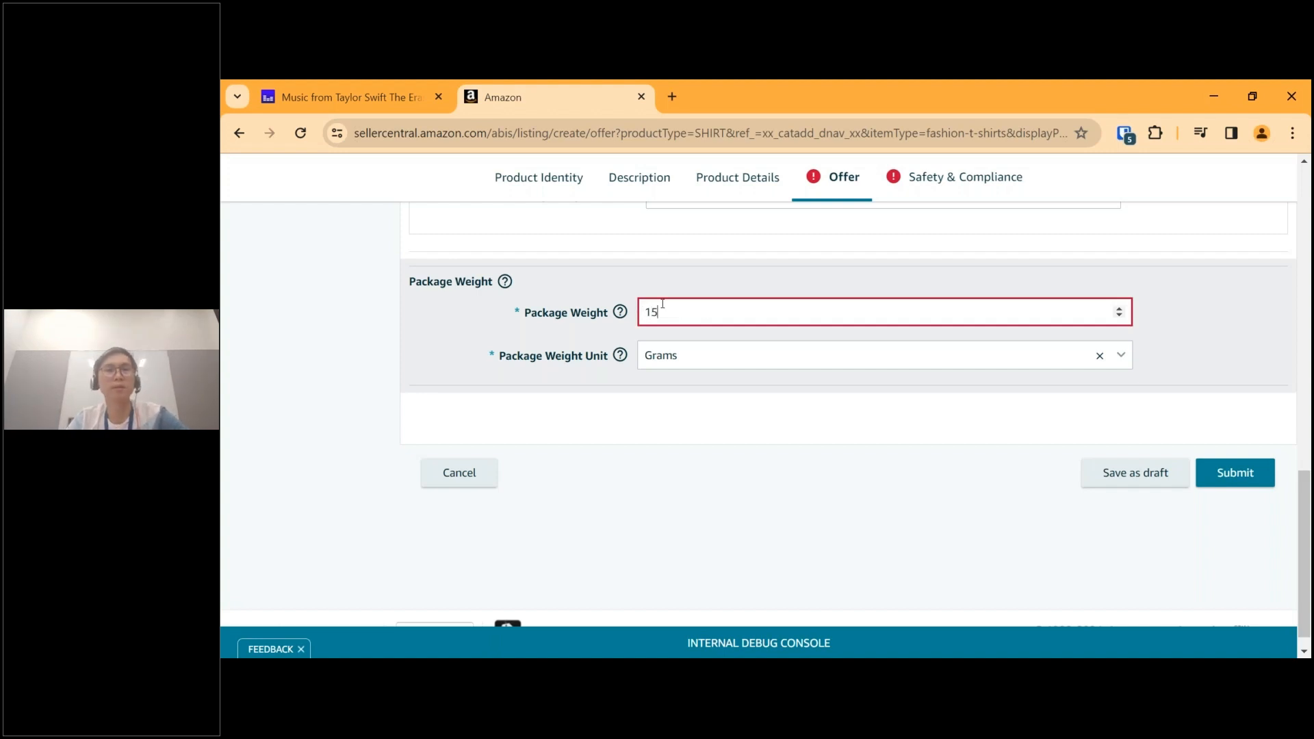
text(0)
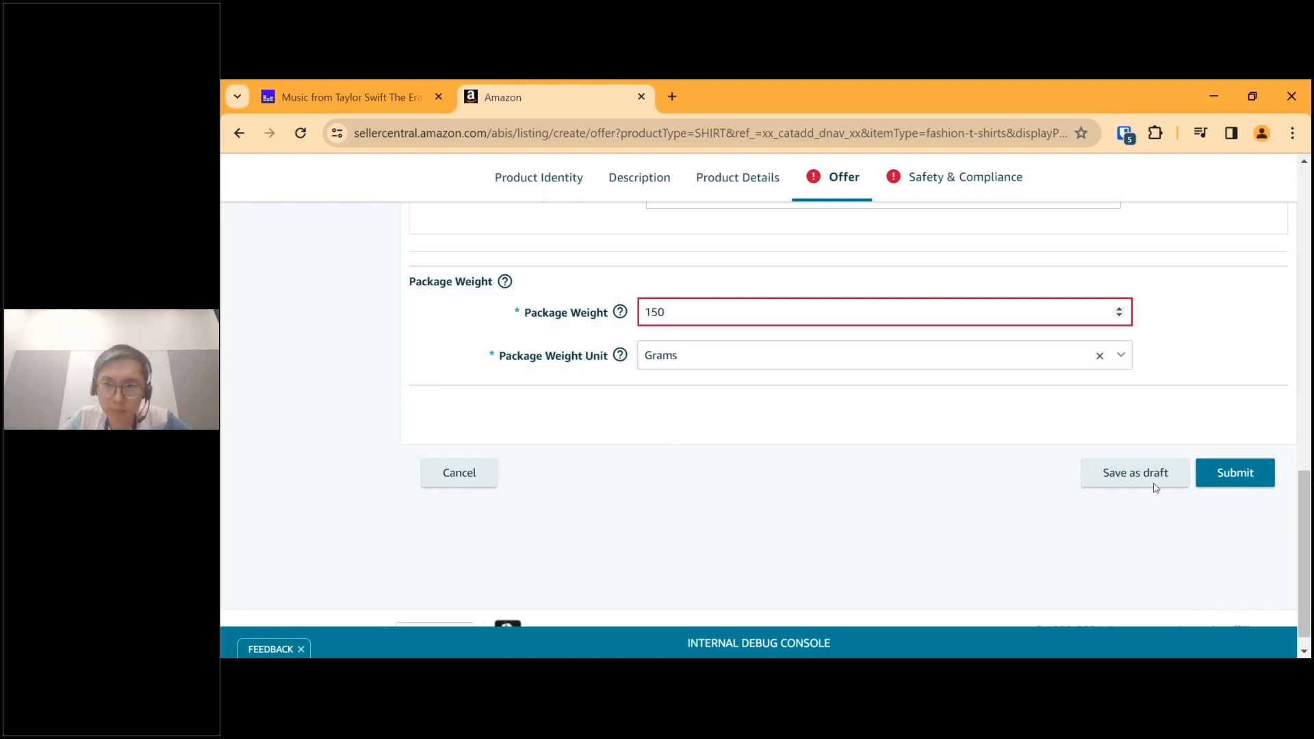
Try to submit the listing and go to the first item that requires attention.
click(1226, 470)
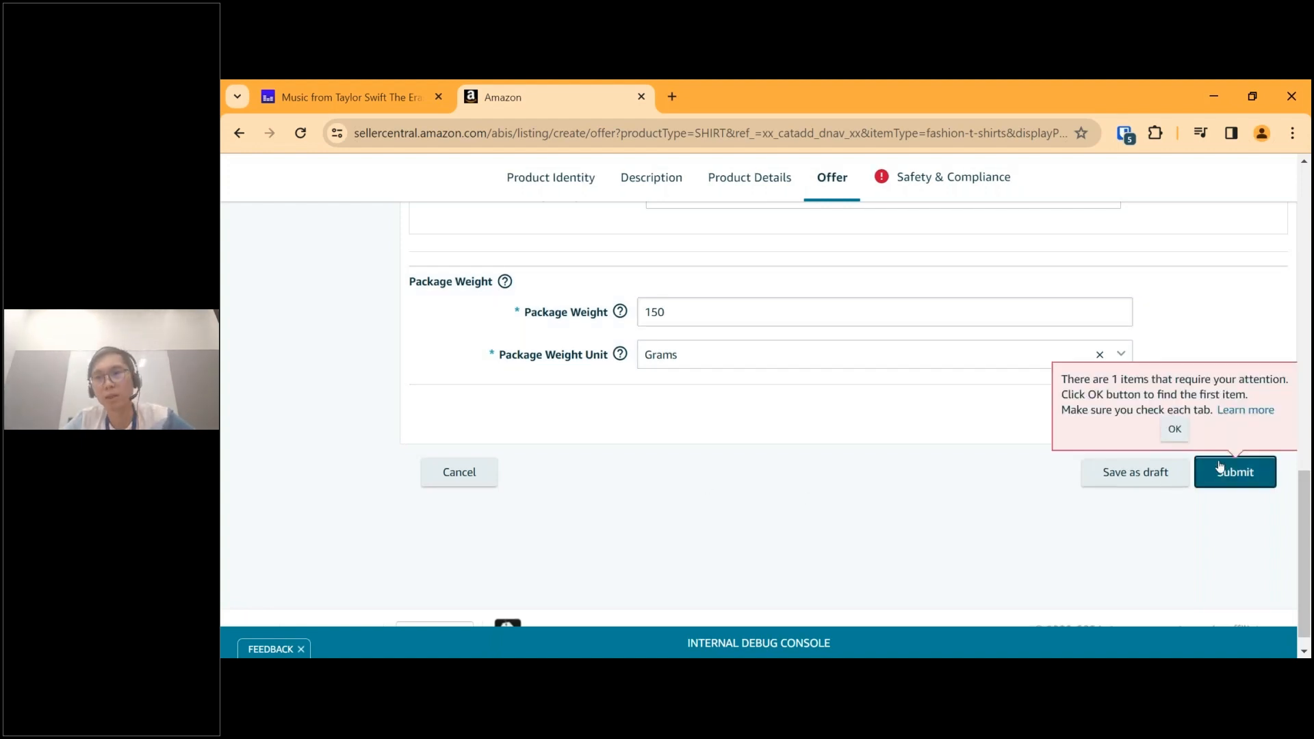
click(1175, 429)
click(1224, 465)
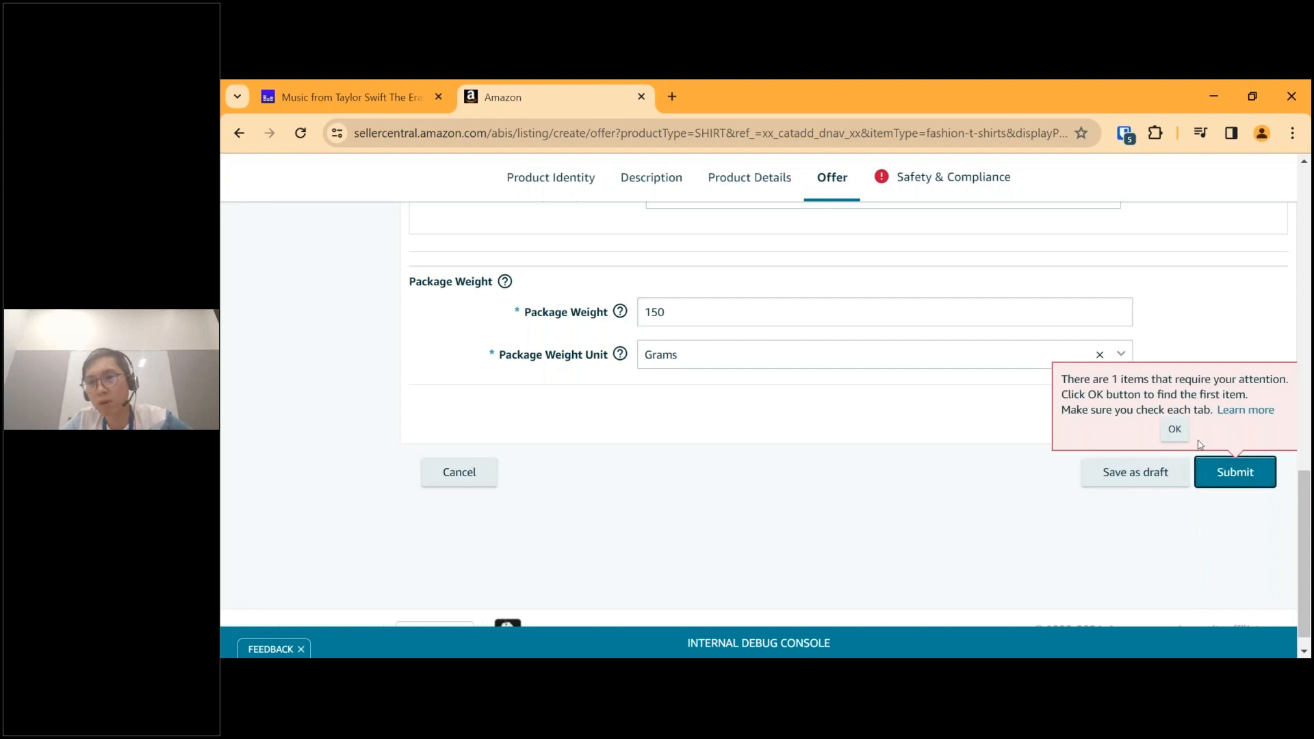
click(1174, 430)
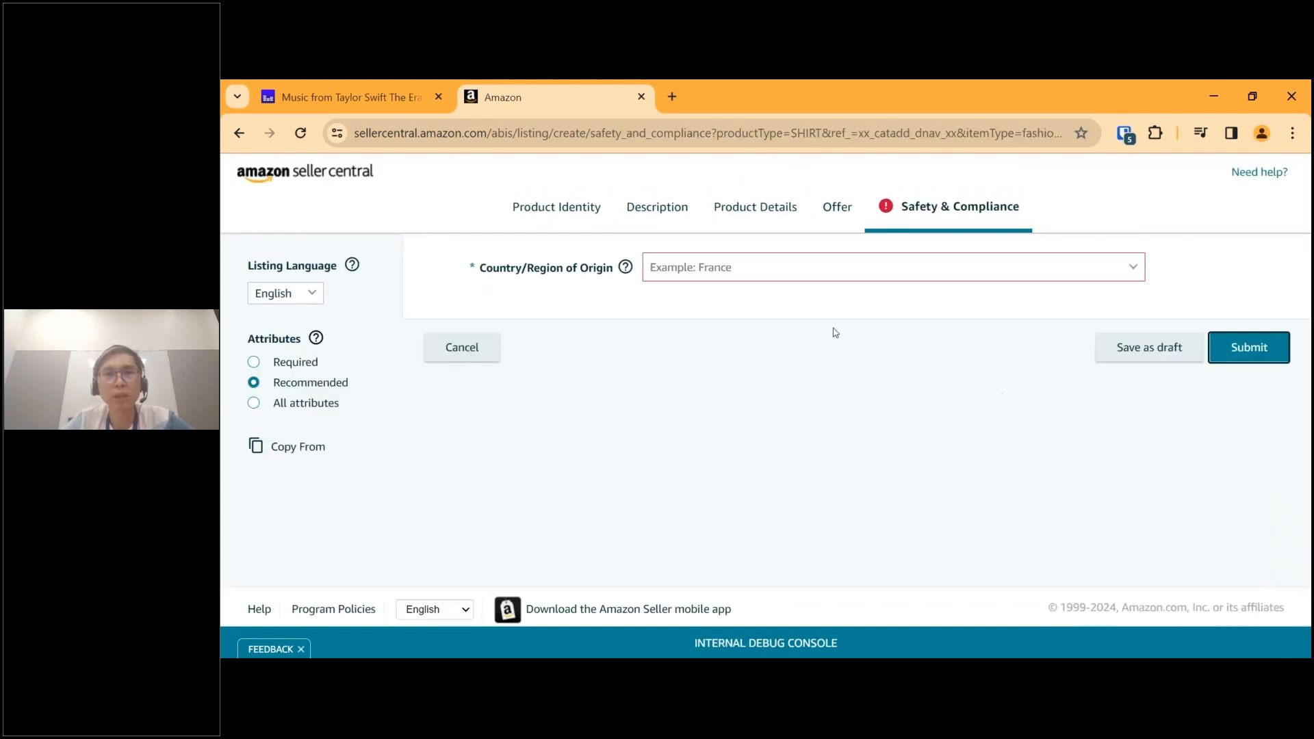
Set the required Country/Region of Origin of the T-shirt to China.
click(809, 280)
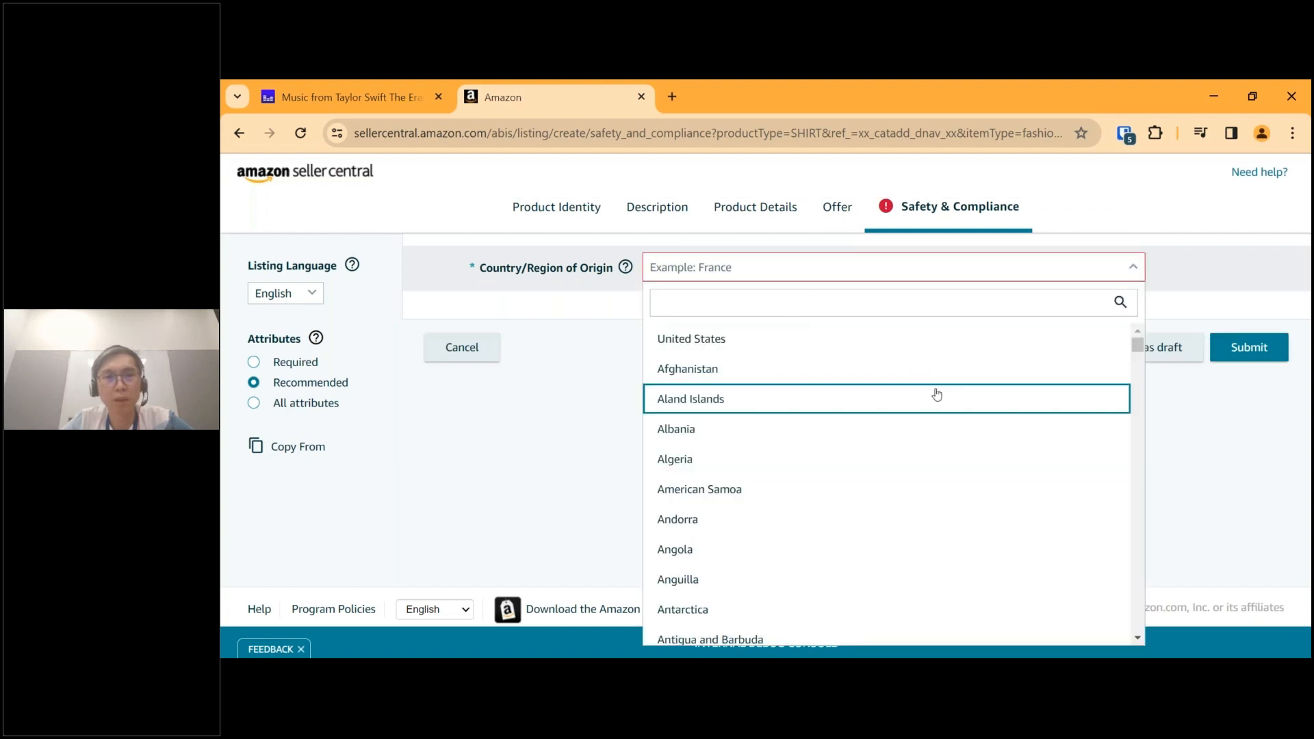
click(574, 360)
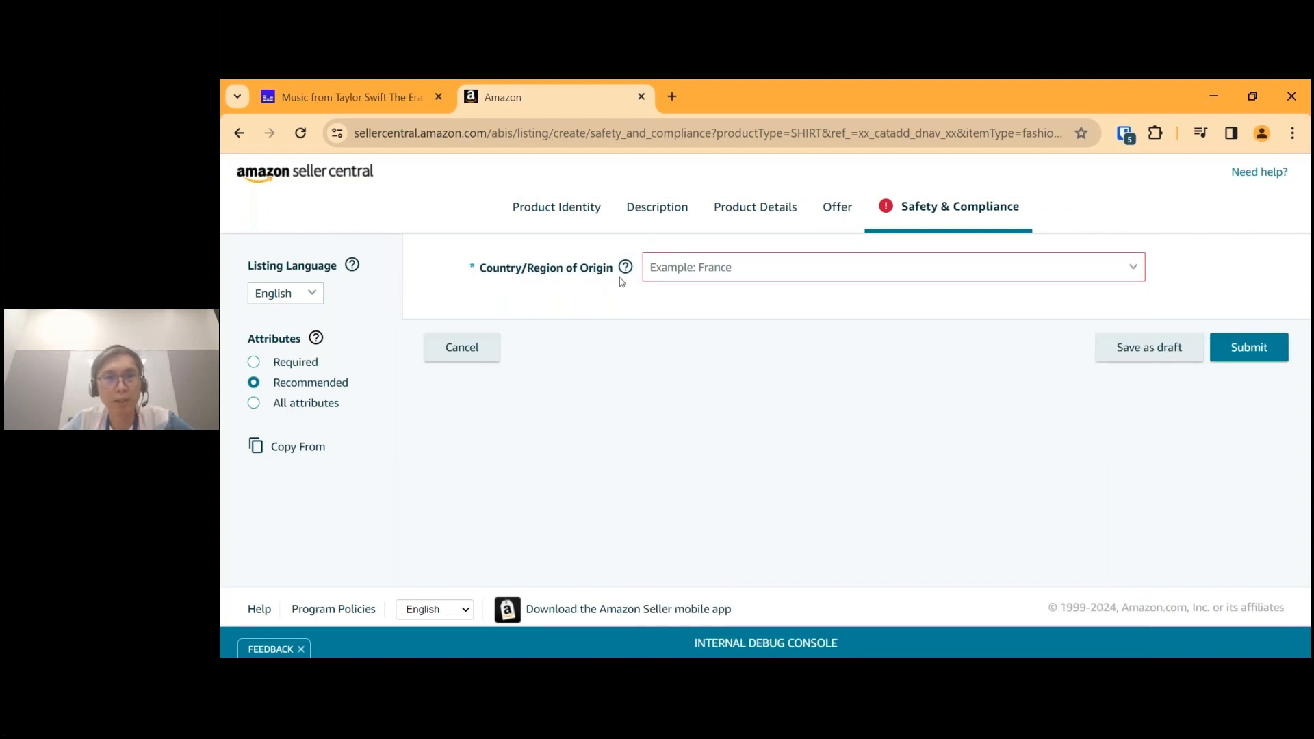
click(711, 272)
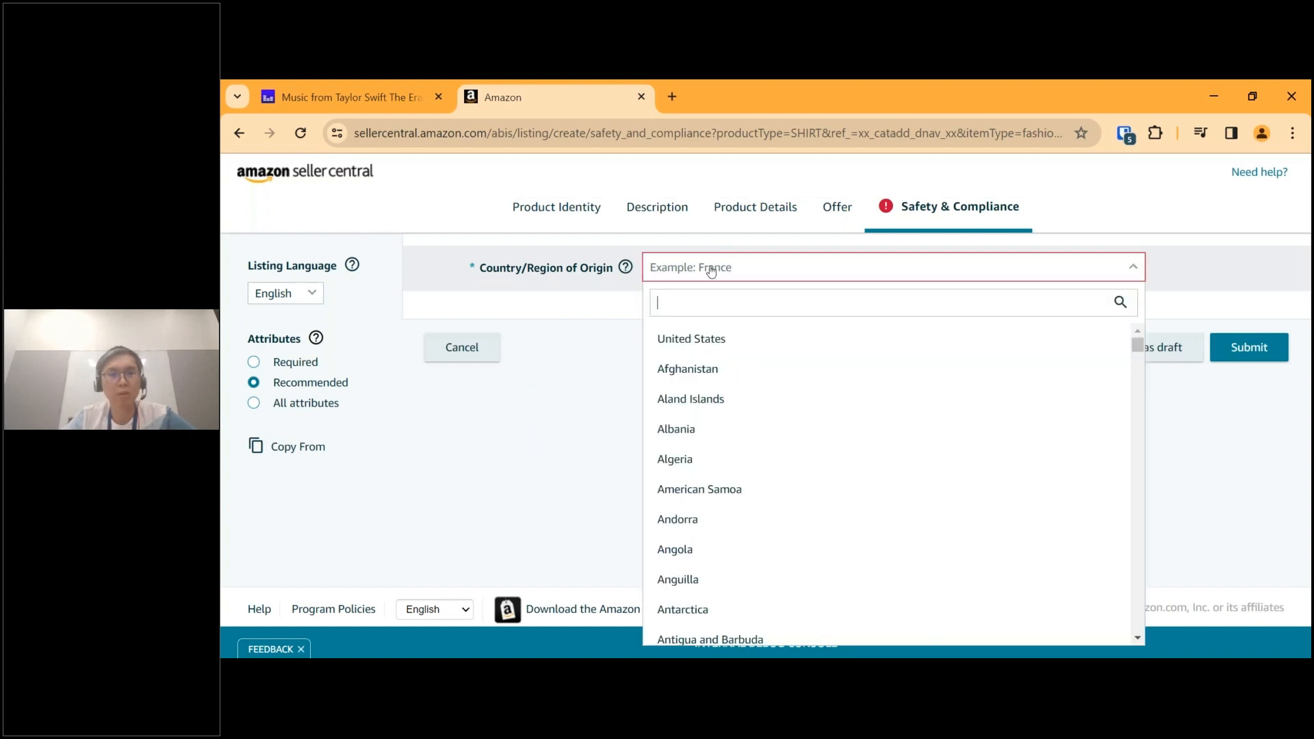
text(chi)
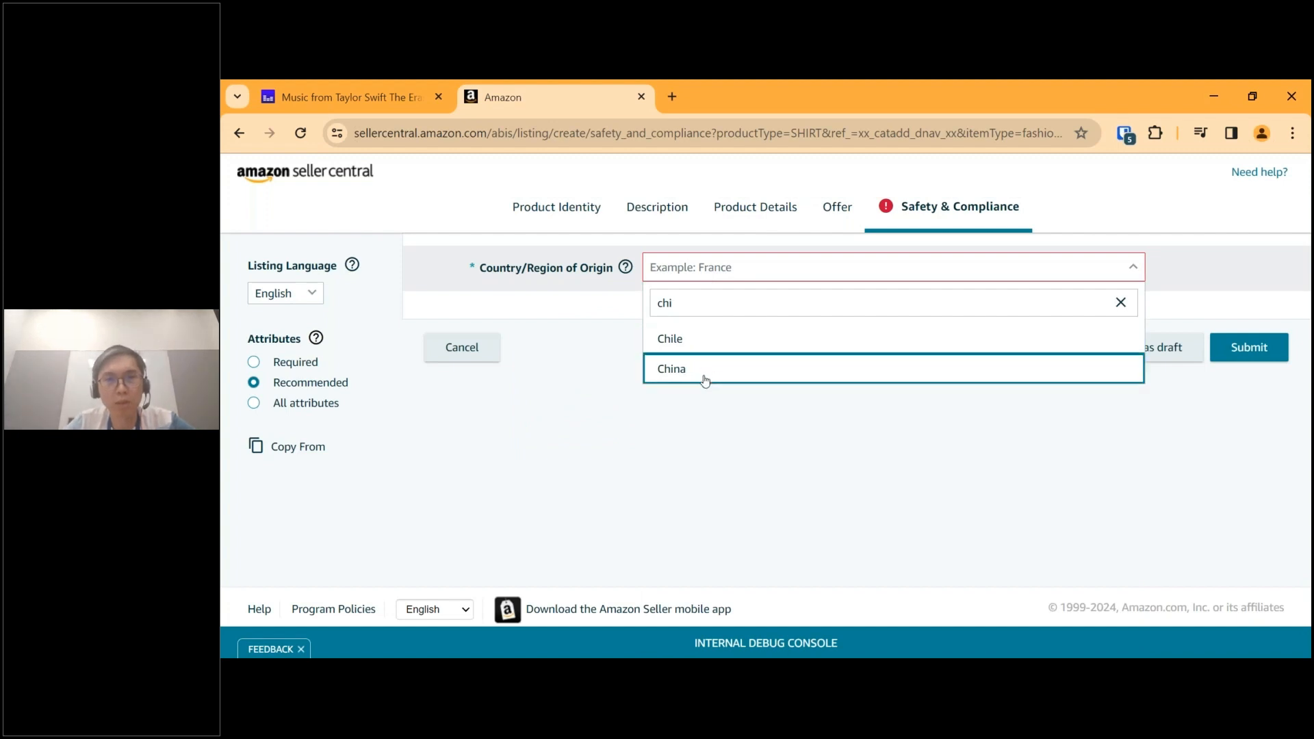
click(704, 375)
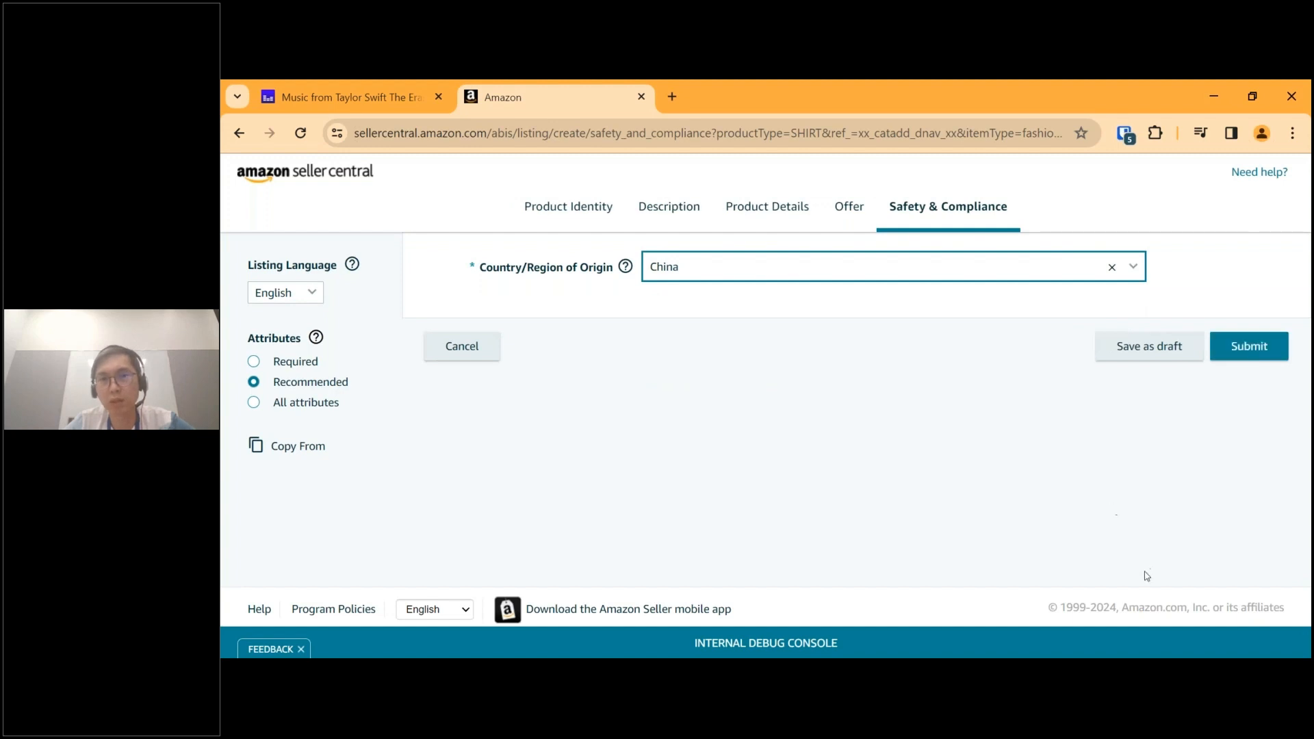
Submit the completed T-shirt listing and dismiss the confirmation, choosing to wait for the unresponsive pages.
click(1247, 346)
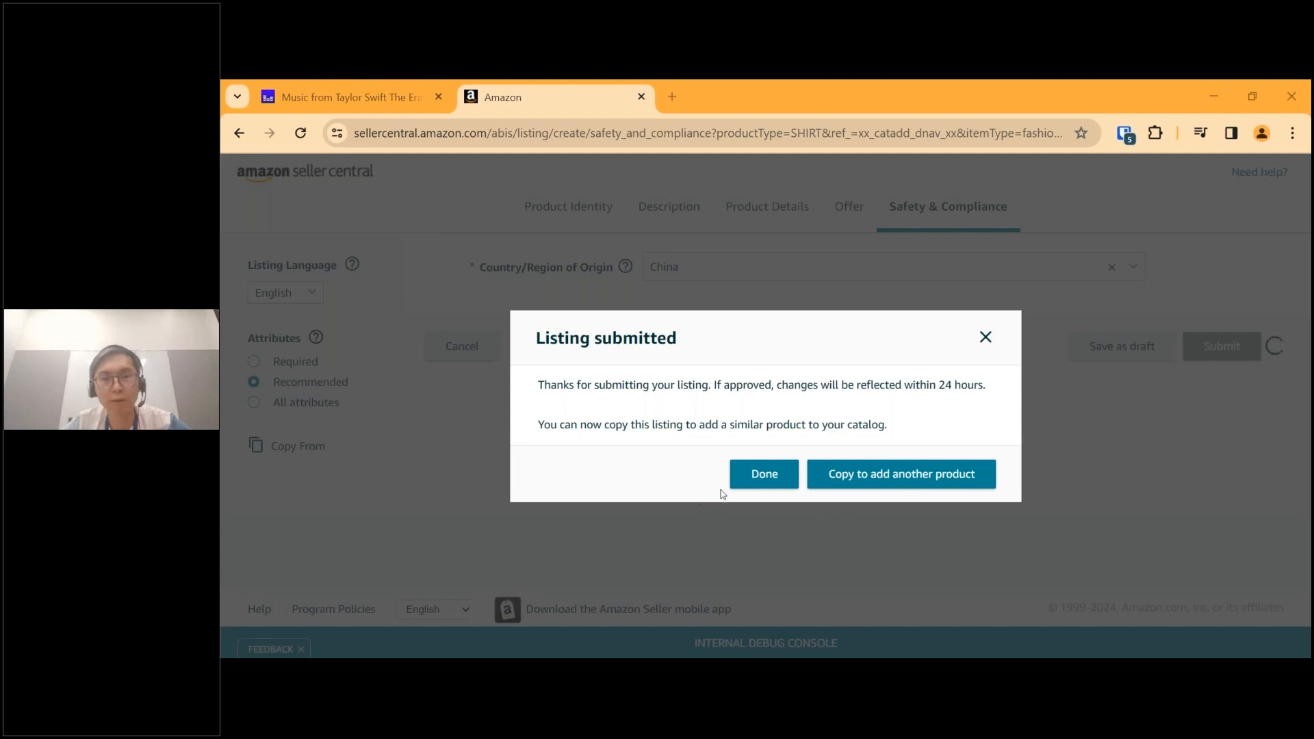
click(749, 483)
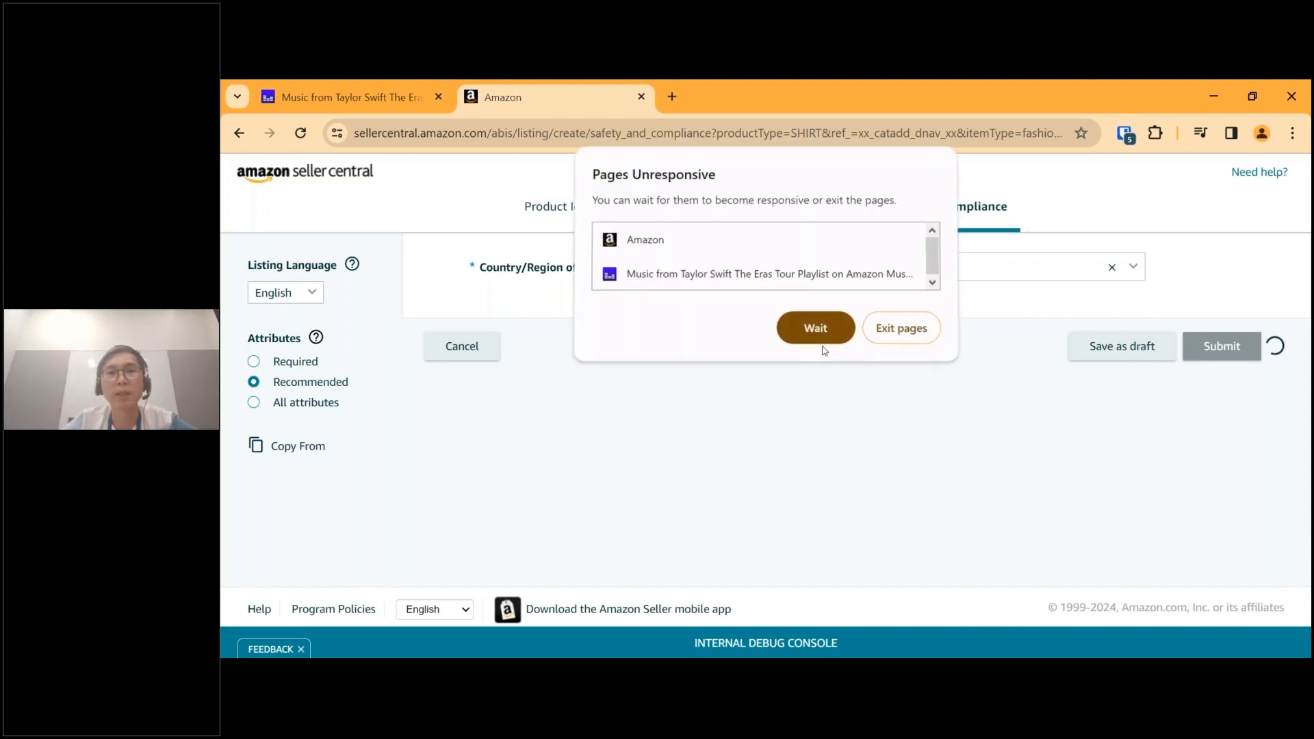
click(816, 331)
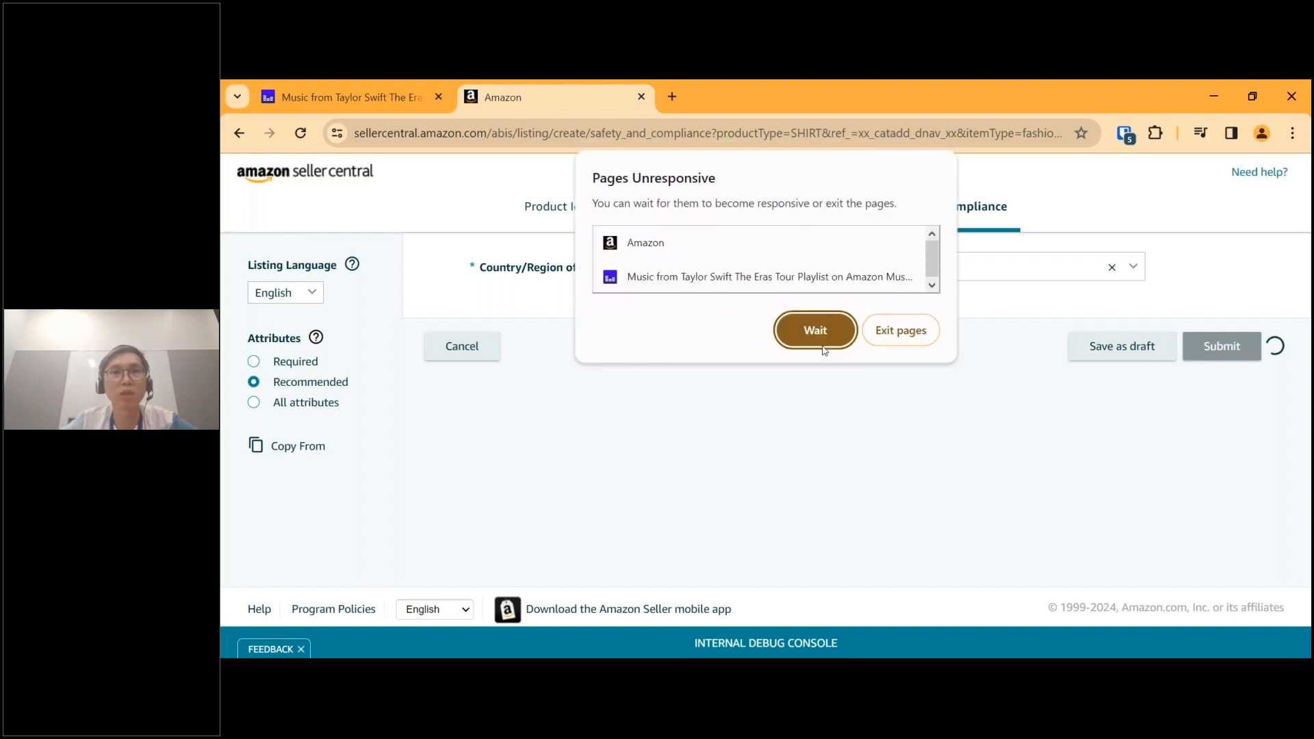
click(822, 346)
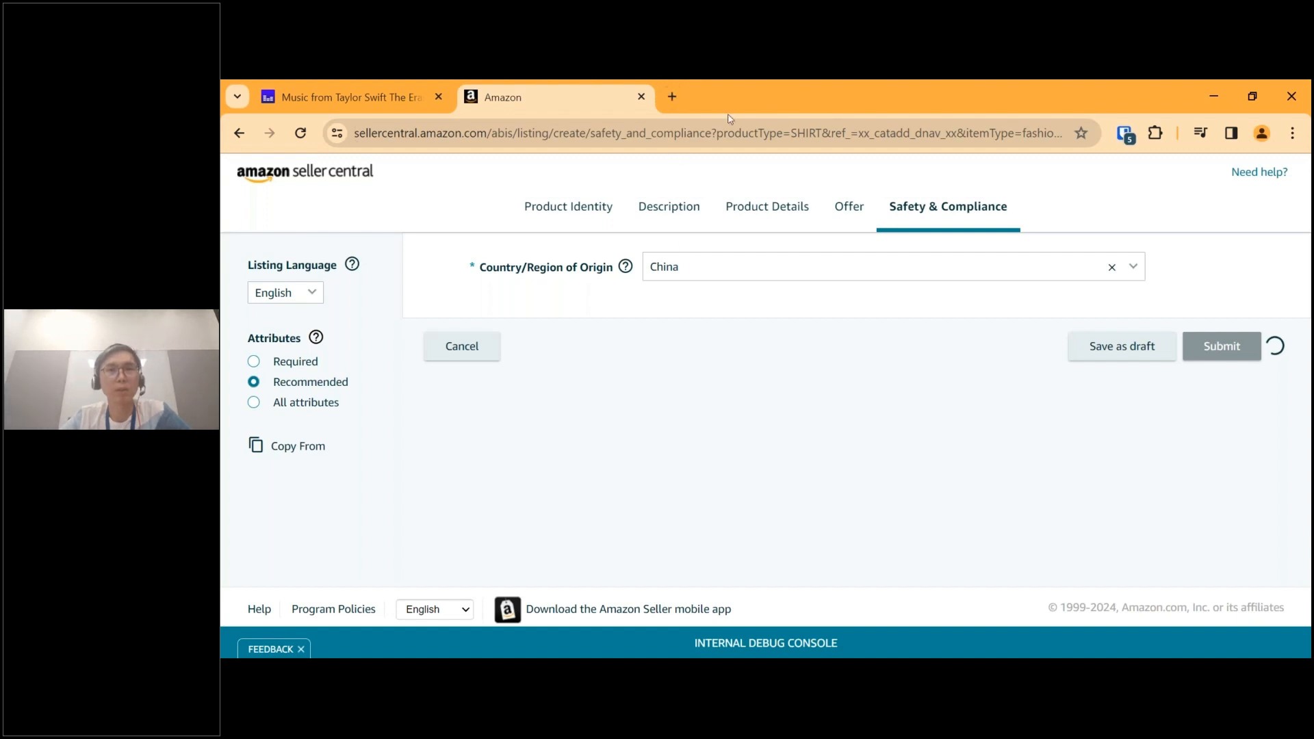
Open the Seller Central home page at sellercentral.amazon.com in a new browser tab.
click(672, 97)
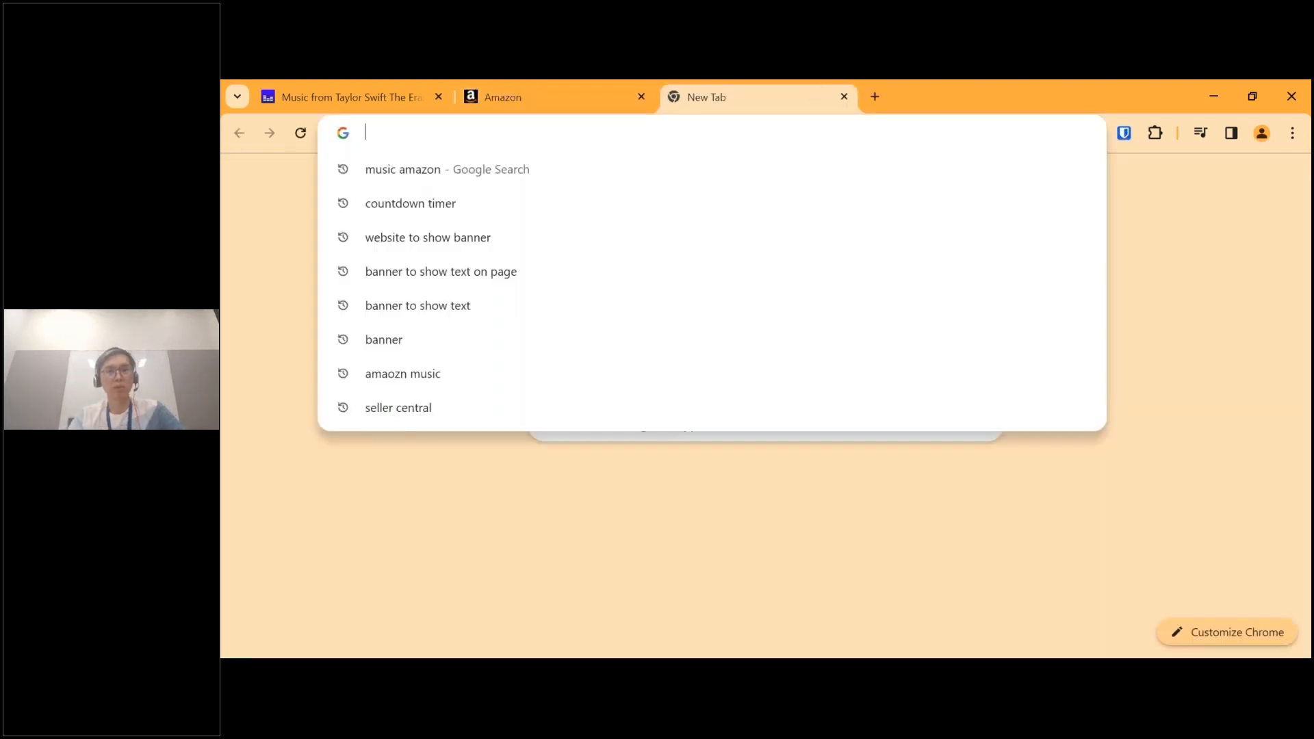
text(sell)
key(Return)
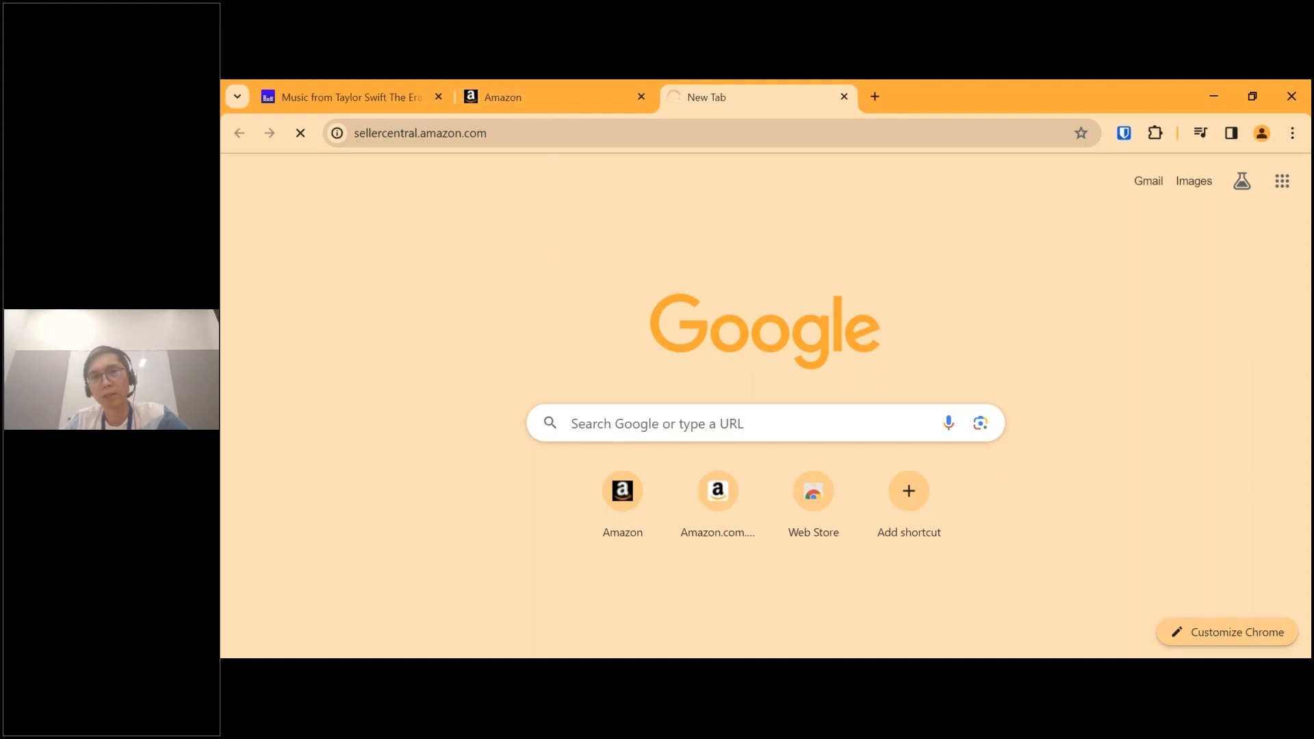
click(568, 100)
click(774, 108)
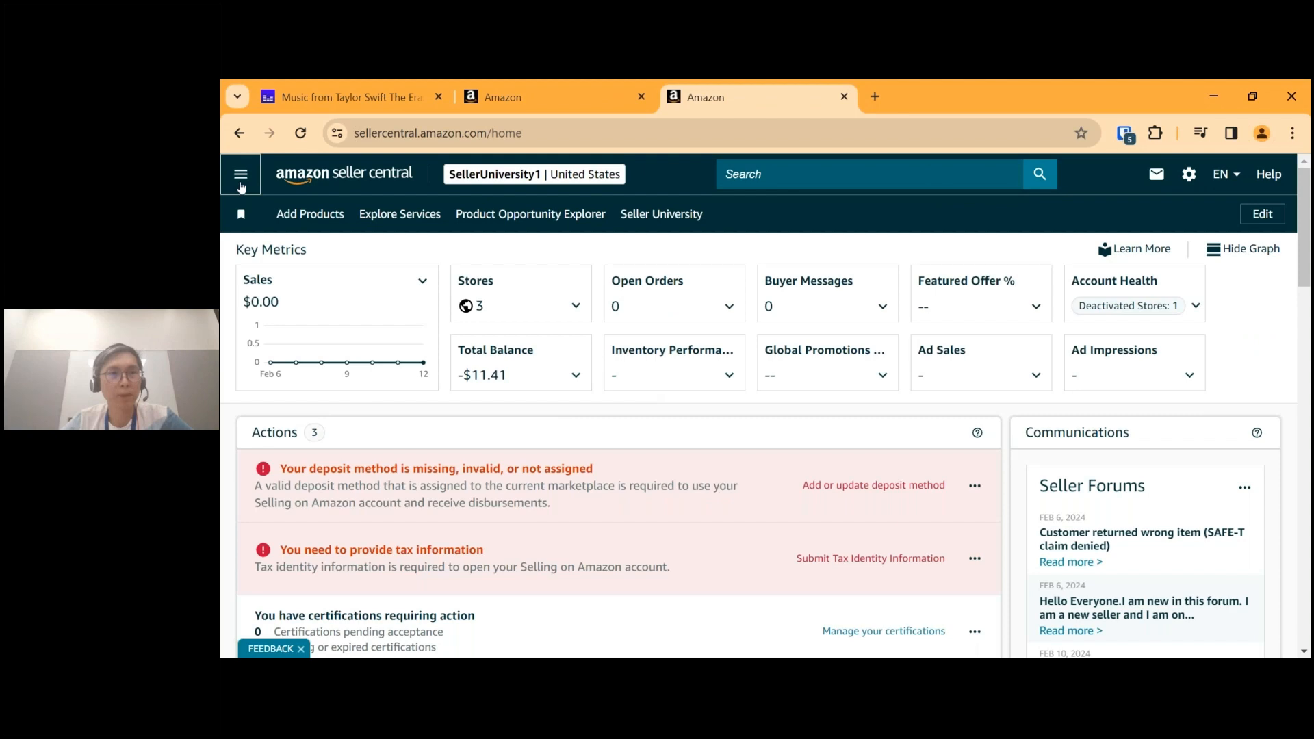
Go to the Manage All Inventory page from the Seller Central home page.
click(240, 175)
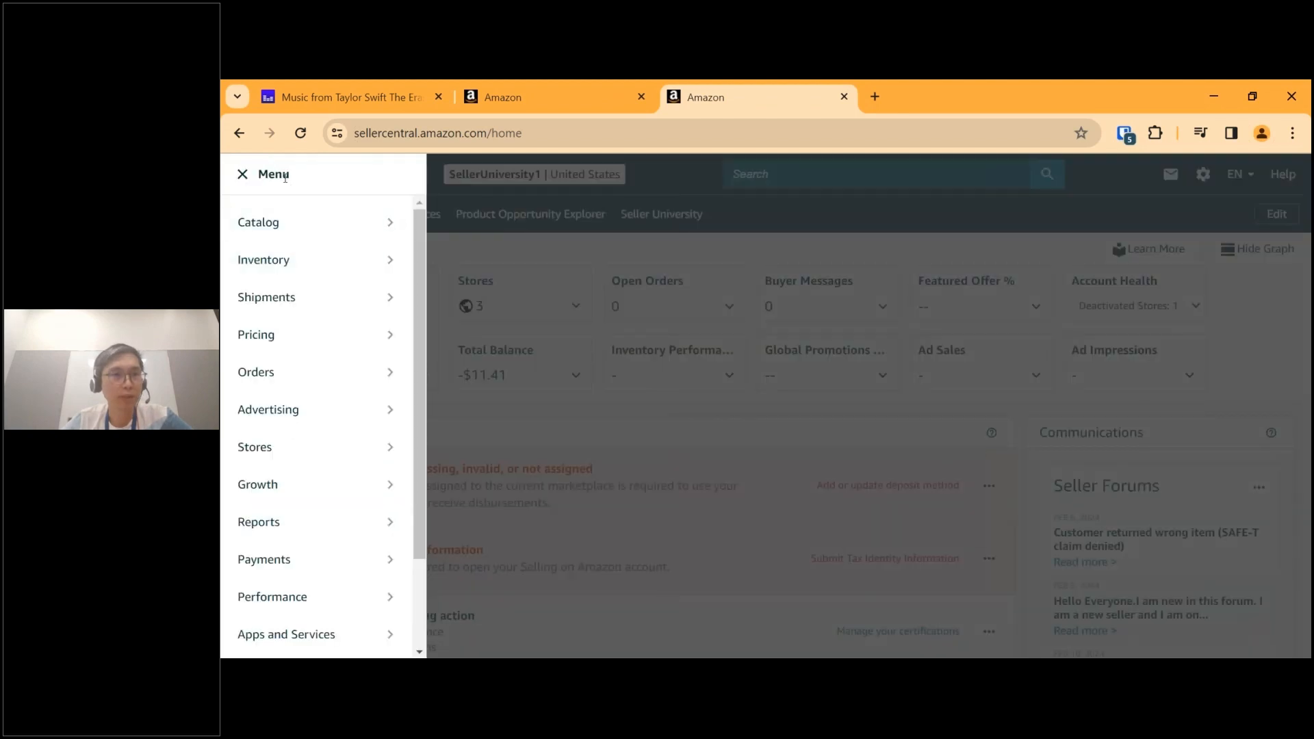
mouse_move(288, 225)
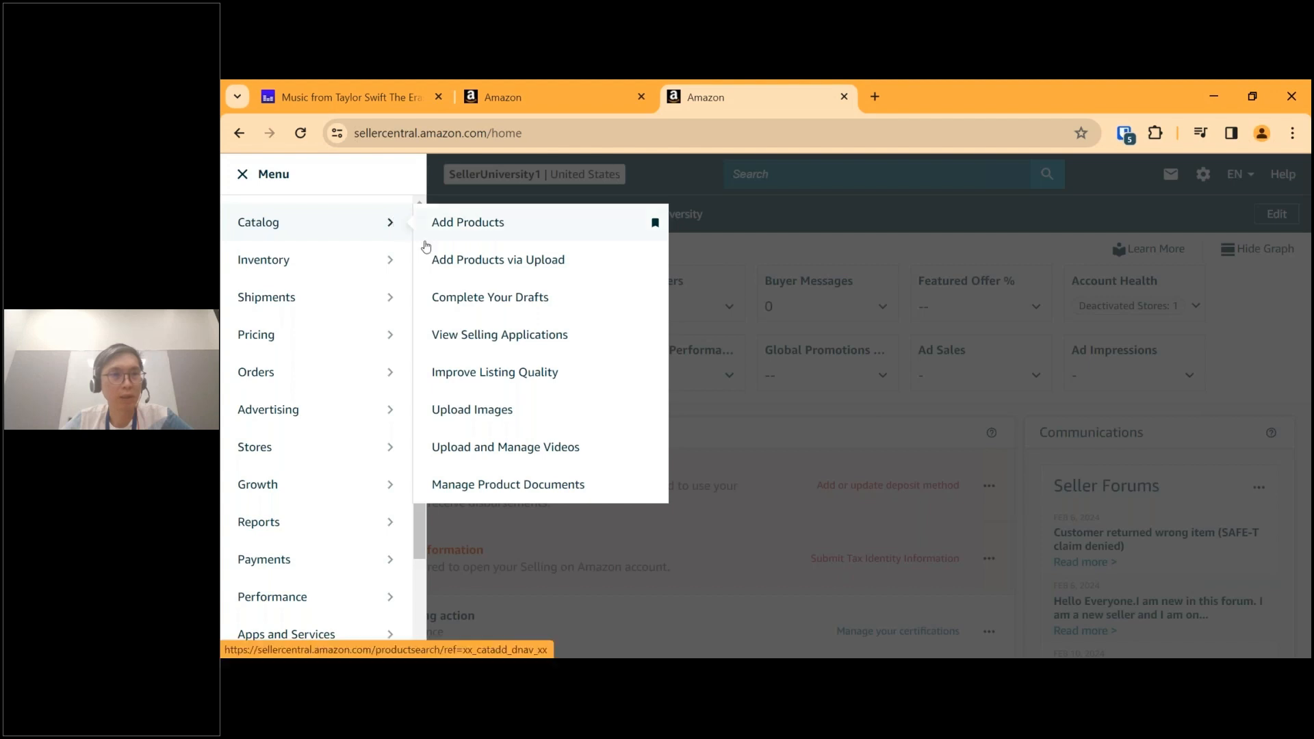
mouse_move(333, 269)
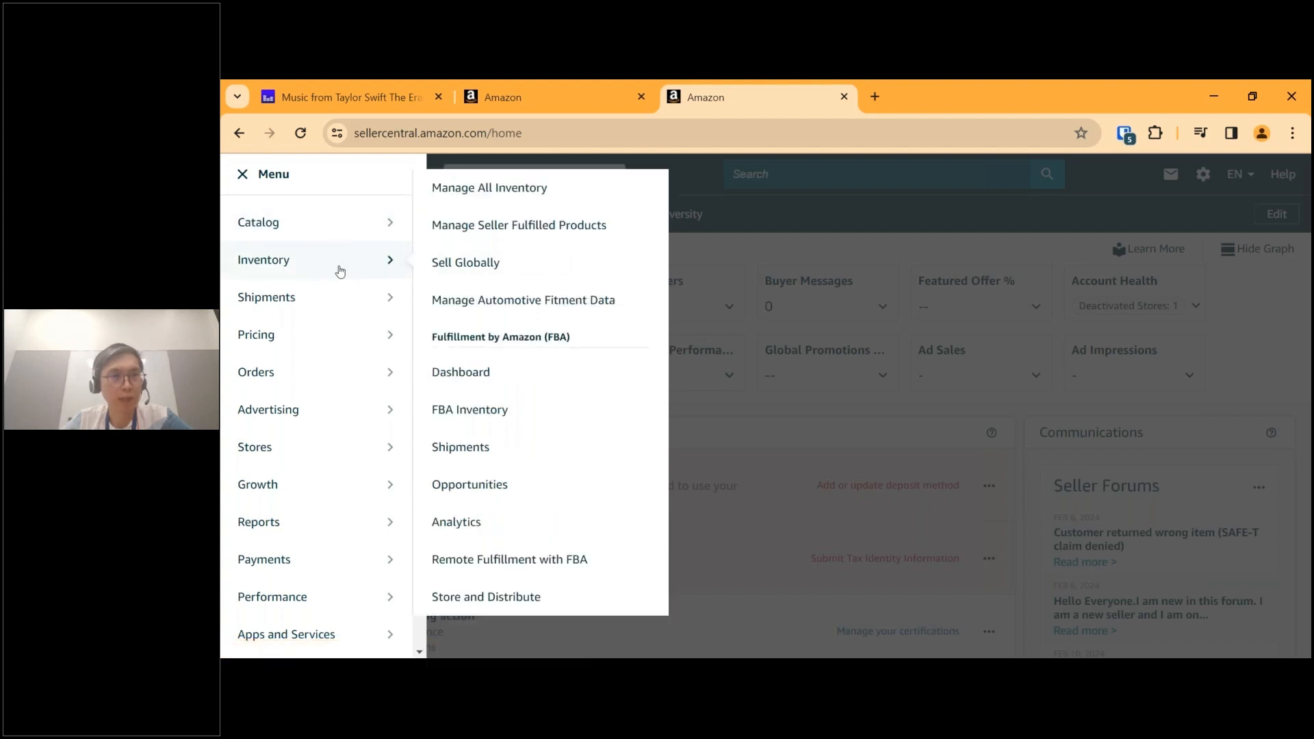
click(543, 192)
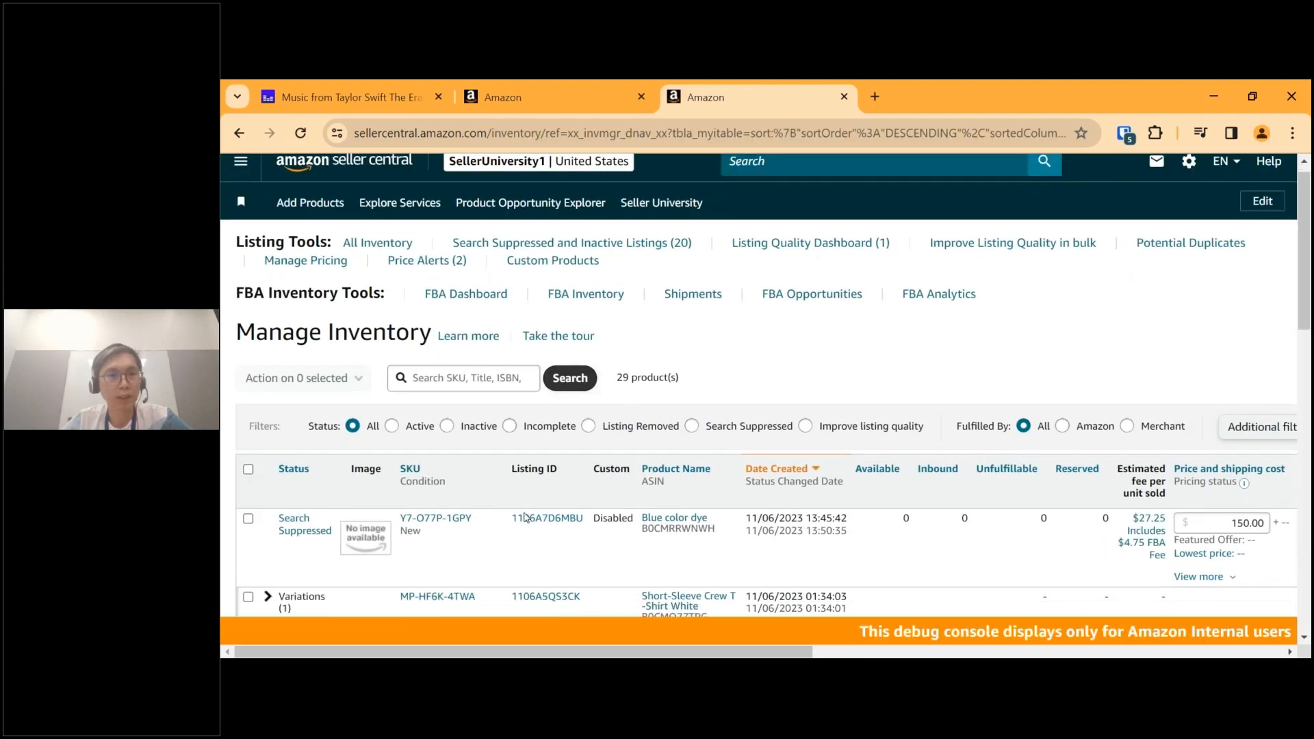
Look through the Manage Inventory product list, examining each listing's status, SKU, creation date and available quantity.
scroll(526, 517, down, 1)
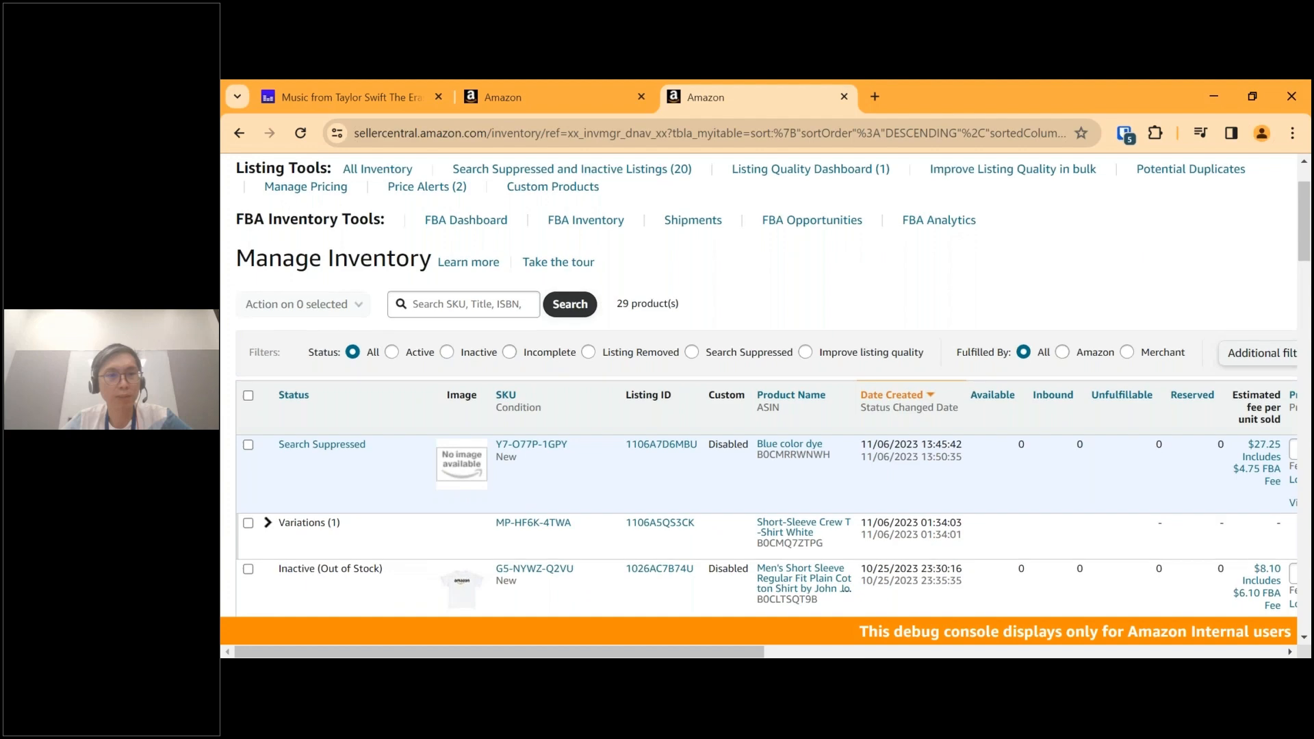
scroll(525, 492, down, 1)
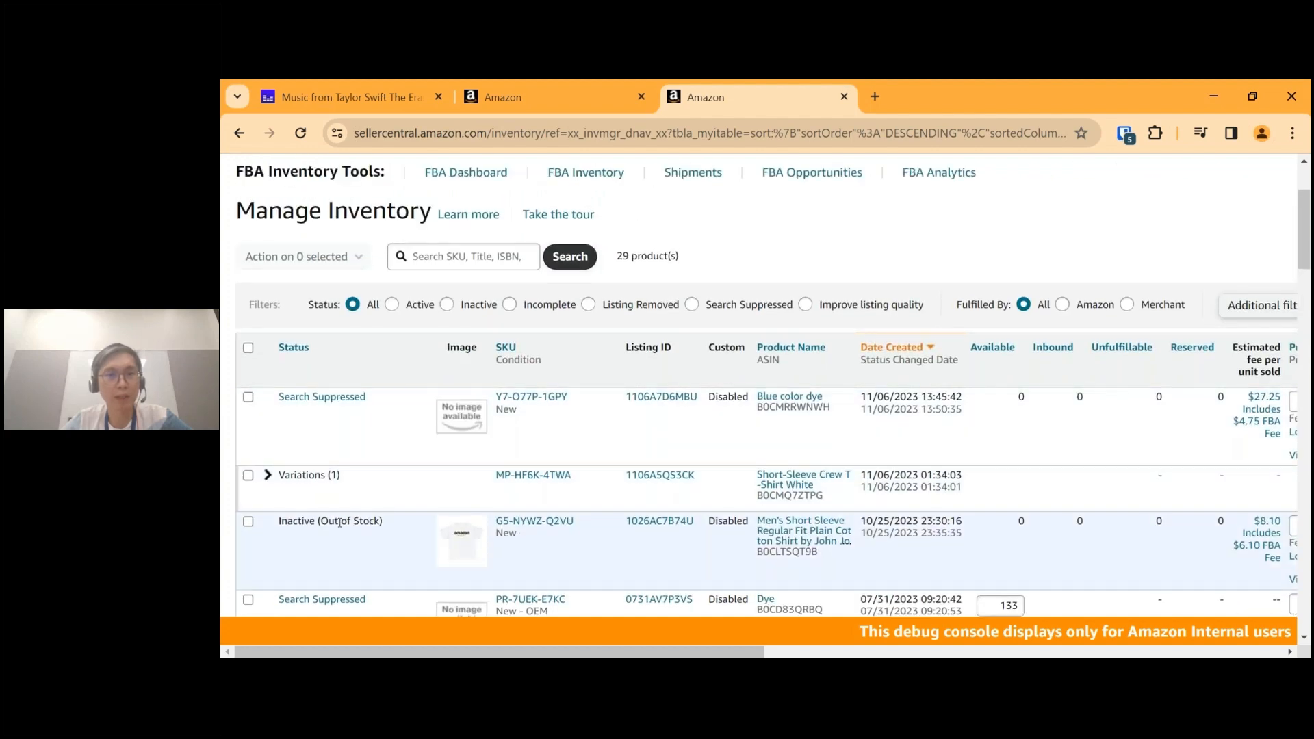
scroll(340, 523, down, 1)
scroll(340, 523, down, 1)
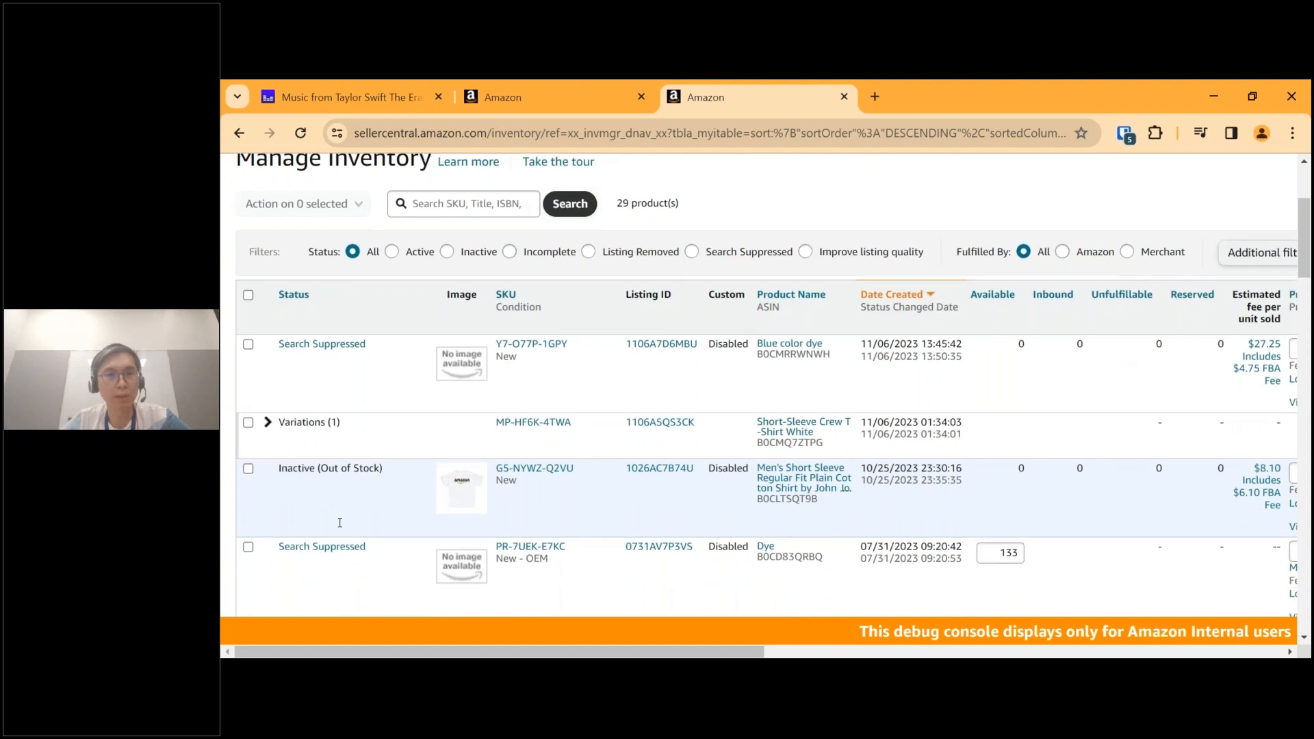
scroll(340, 523, down, 1)
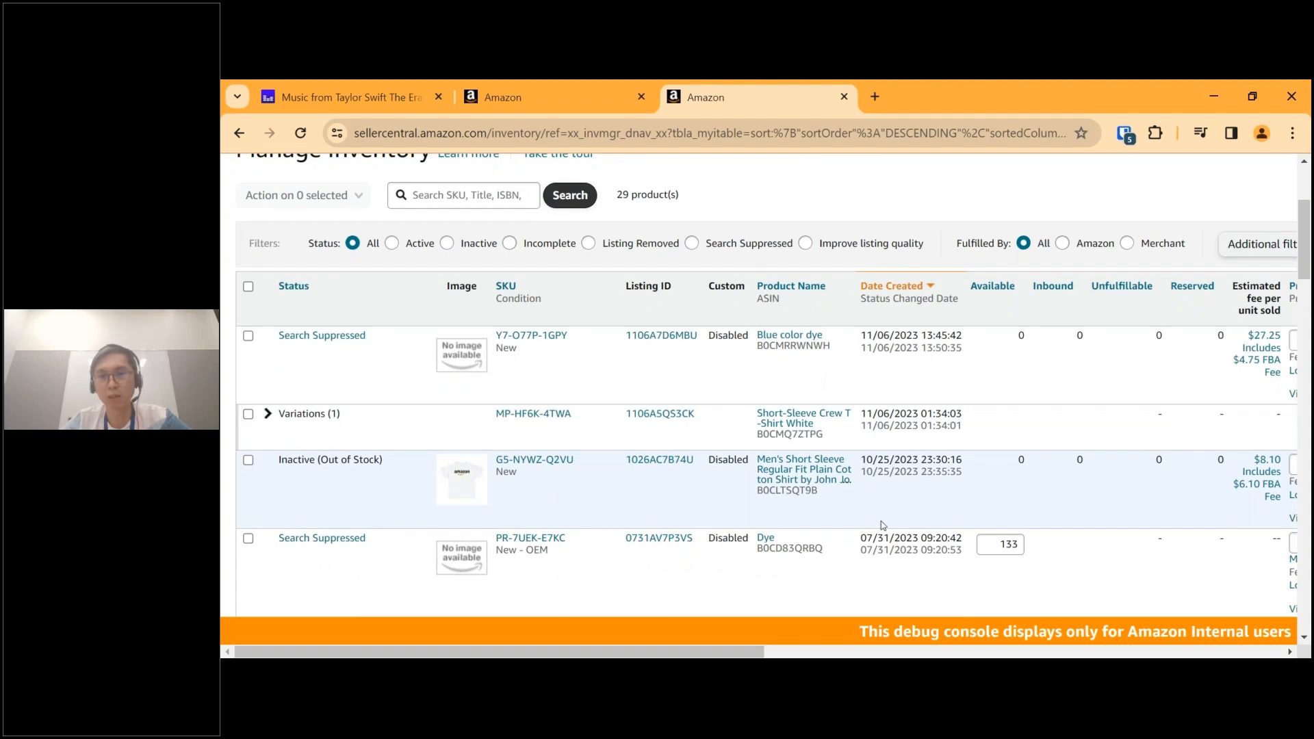
scroll(772, 494, down, 4)
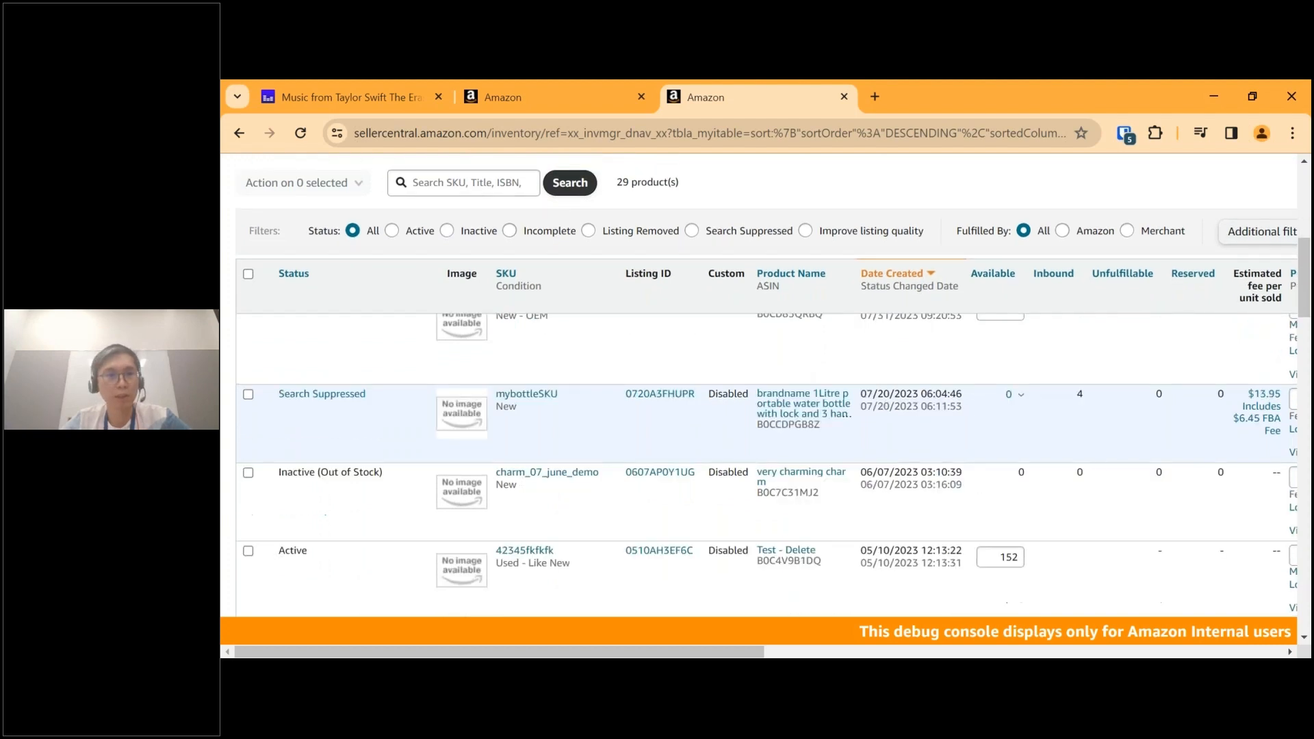
scroll(772, 494, up, 6)
scroll(787, 347, up, 1)
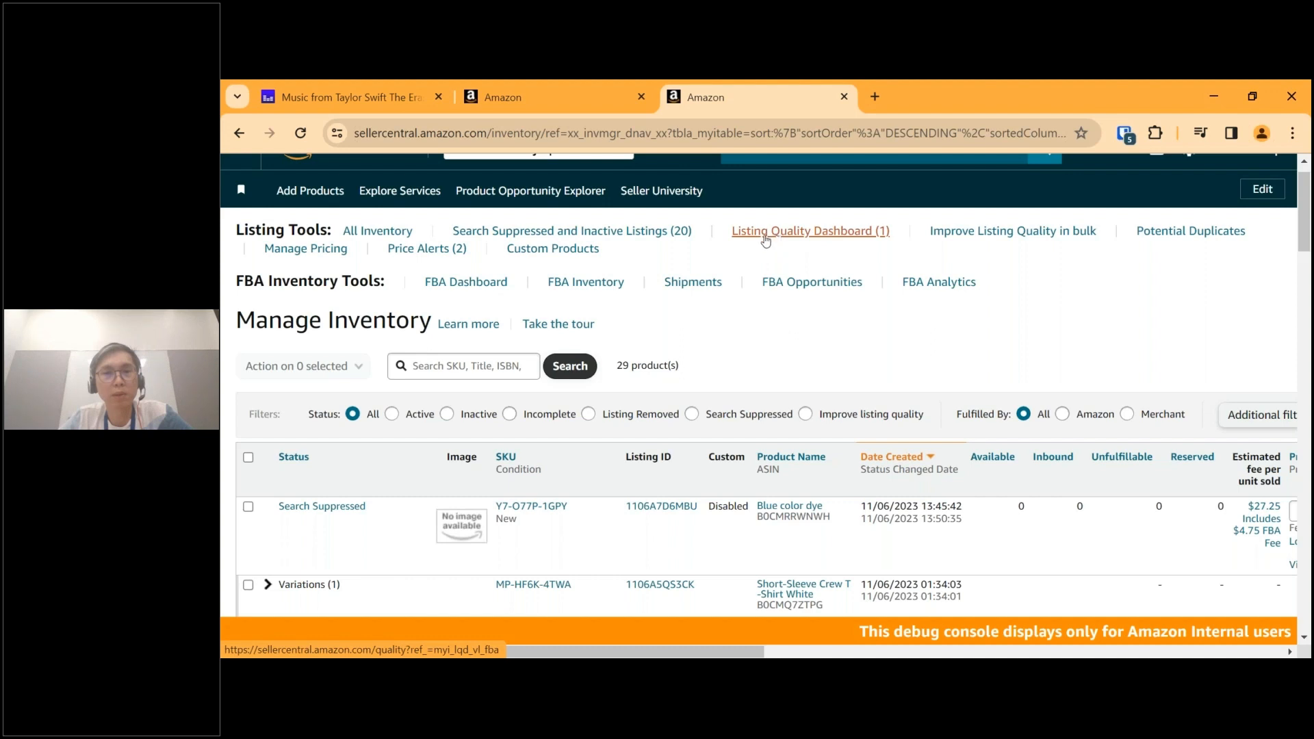
Open the Listing Quality Dashboard and review the recommended improvement for the Junkless granola bar listing.
click(775, 236)
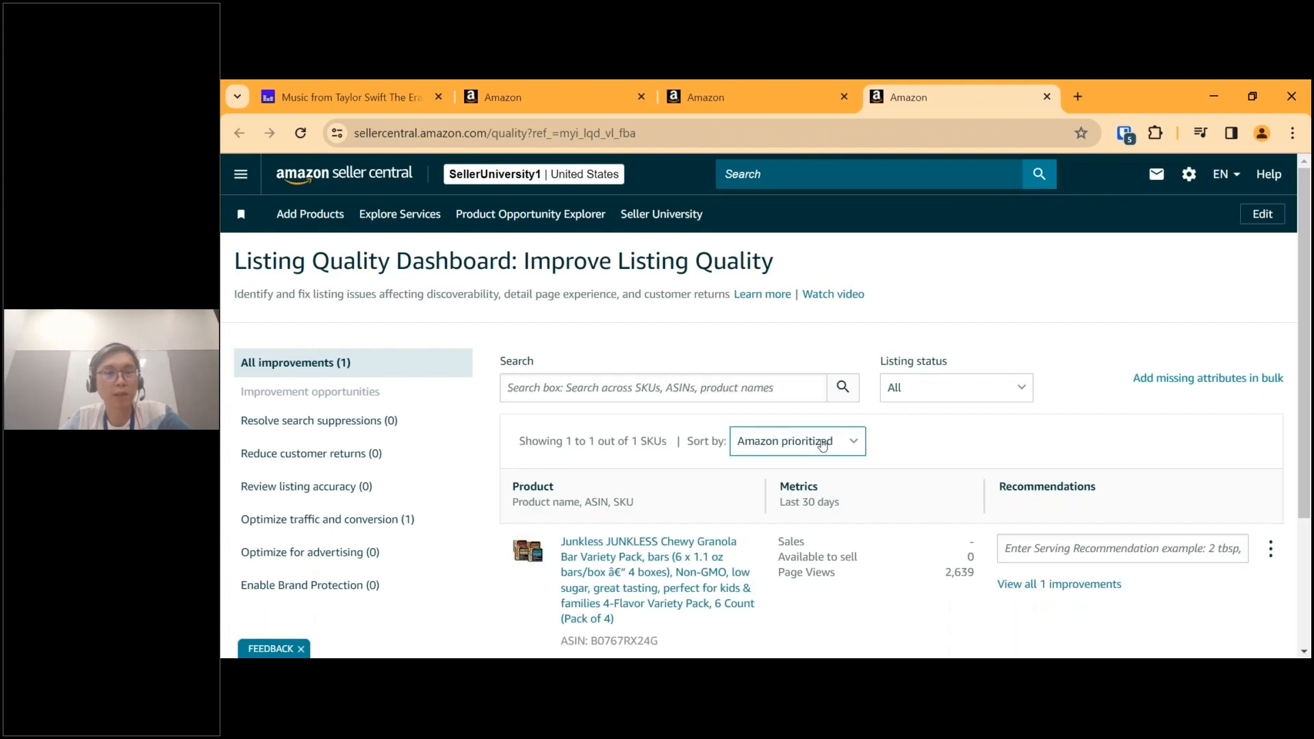
scroll(845, 450, down, 3)
scroll(814, 448, down, 1)
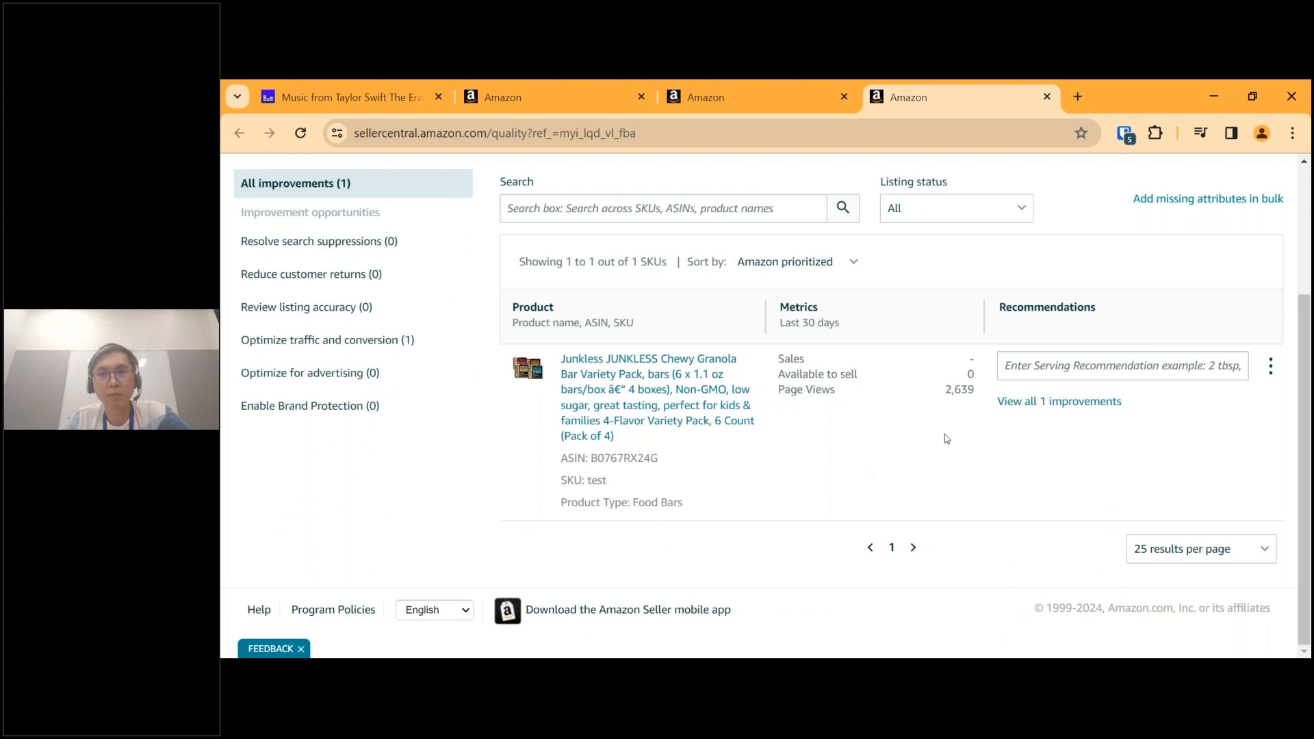
mouse_move(1065, 379)
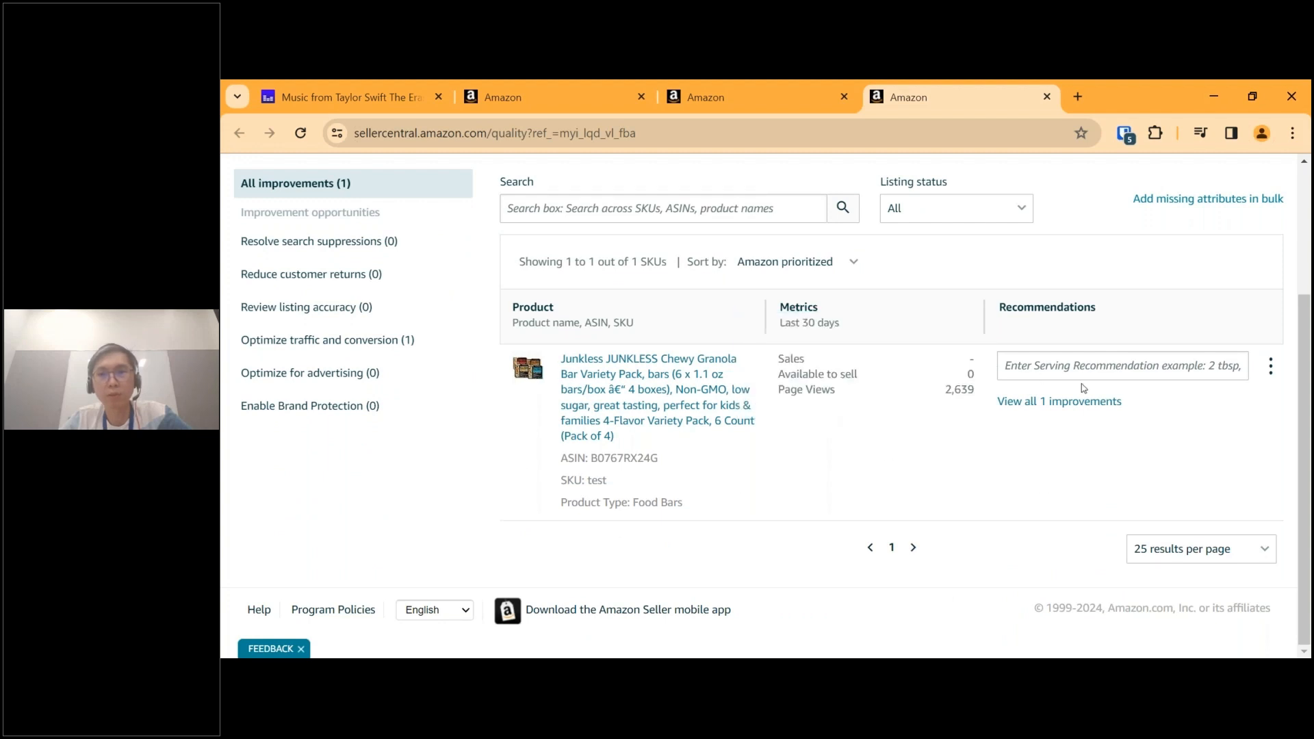